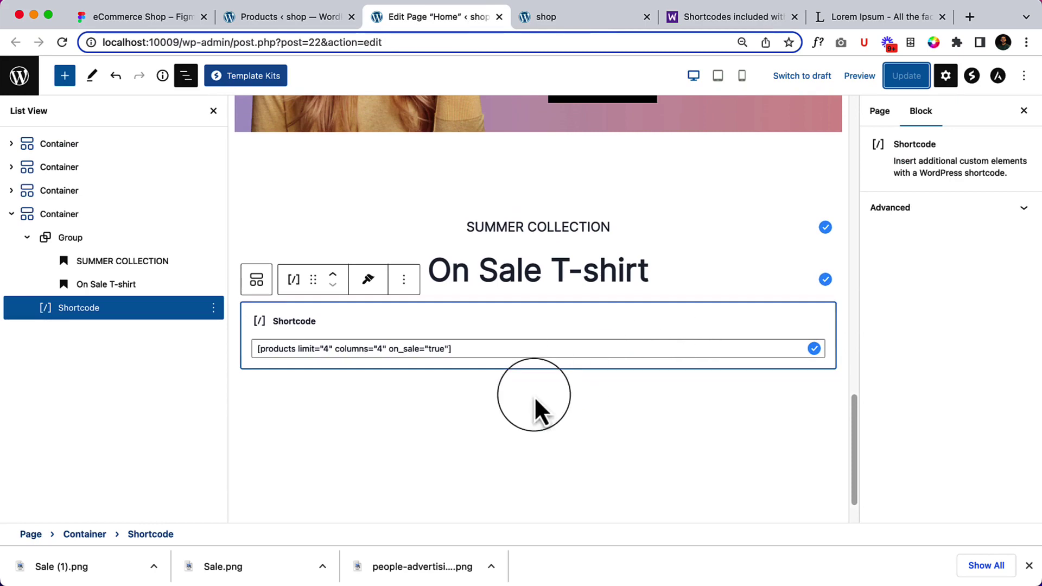
- Compare the product section headings on the shop home page with those in the Figma design
left_click(533, 402)
left_click(582, 22)
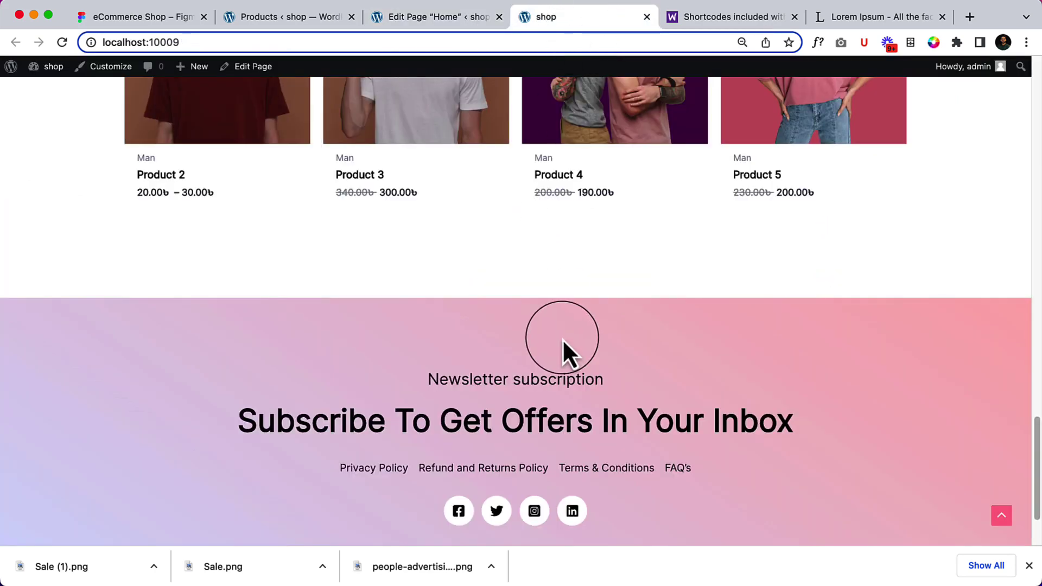
scroll(562, 338, "up", 7)
scroll(562, 340, "up", 6)
scroll(562, 341, "up", 6)
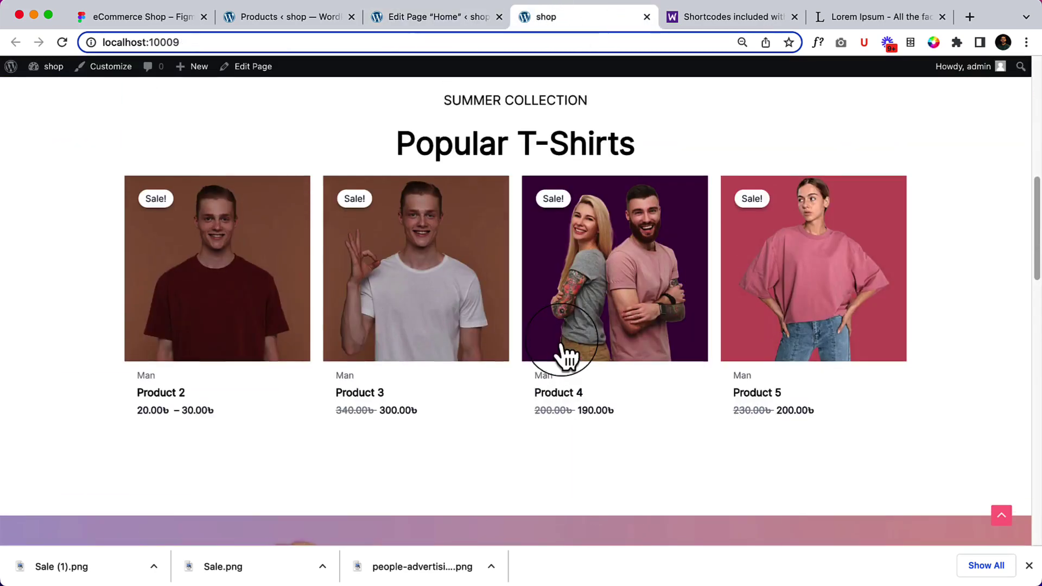
left_click(174, 17)
scroll(651, 239, "up", 10)
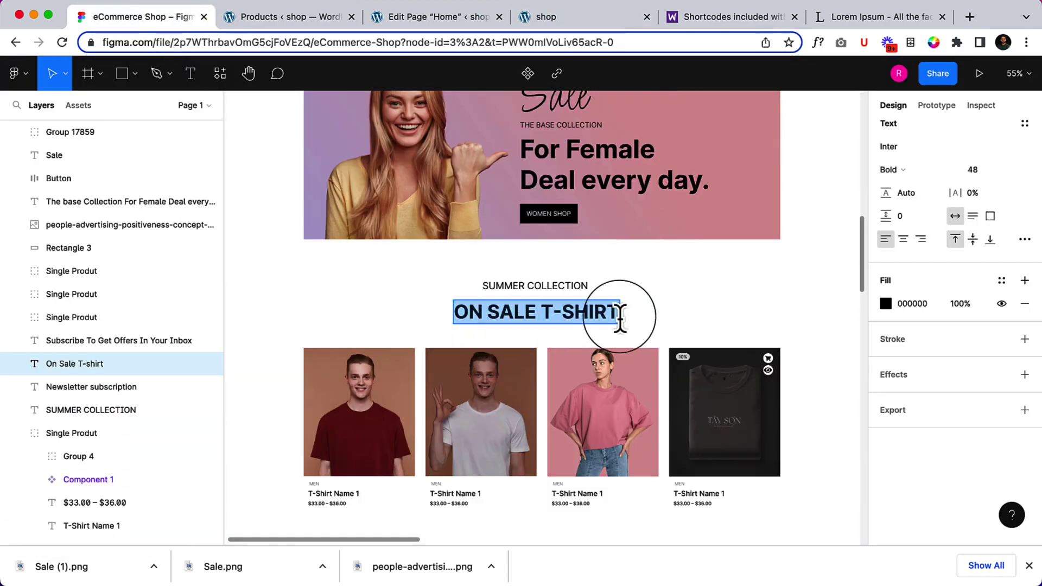
scroll(620, 316, "up", 10)
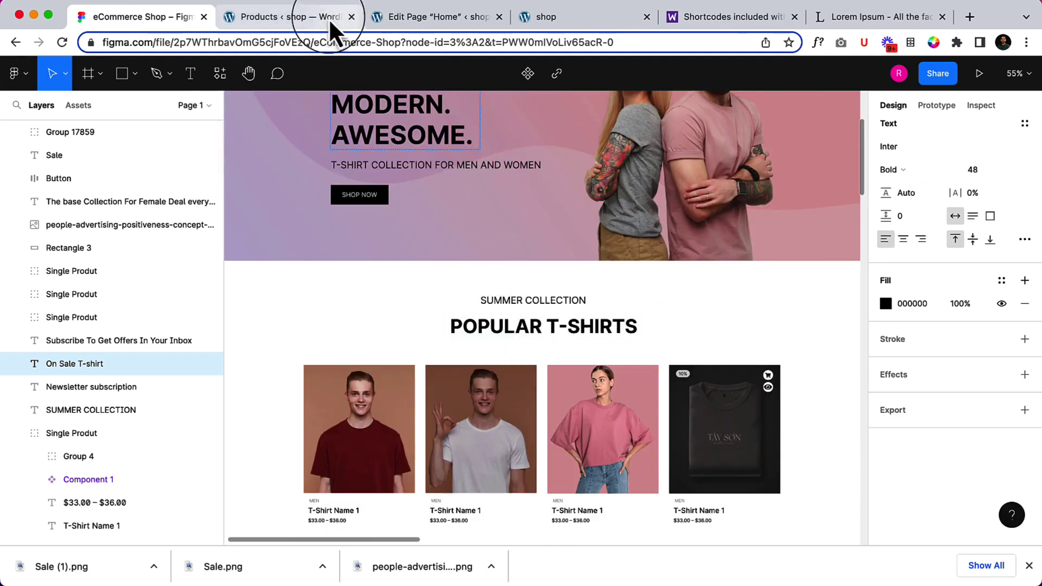
- In the Home page editor, set the letter case of the Popular T-Shirts heading to uppercase
left_click(404, 24)
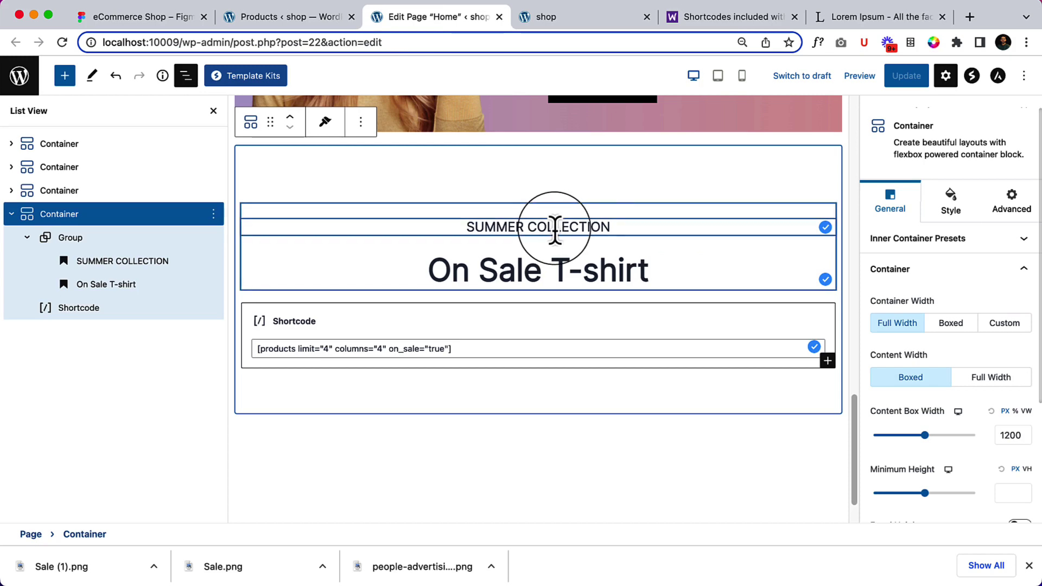
scroll(603, 246, "up", 2)
scroll(603, 247, "up", 10)
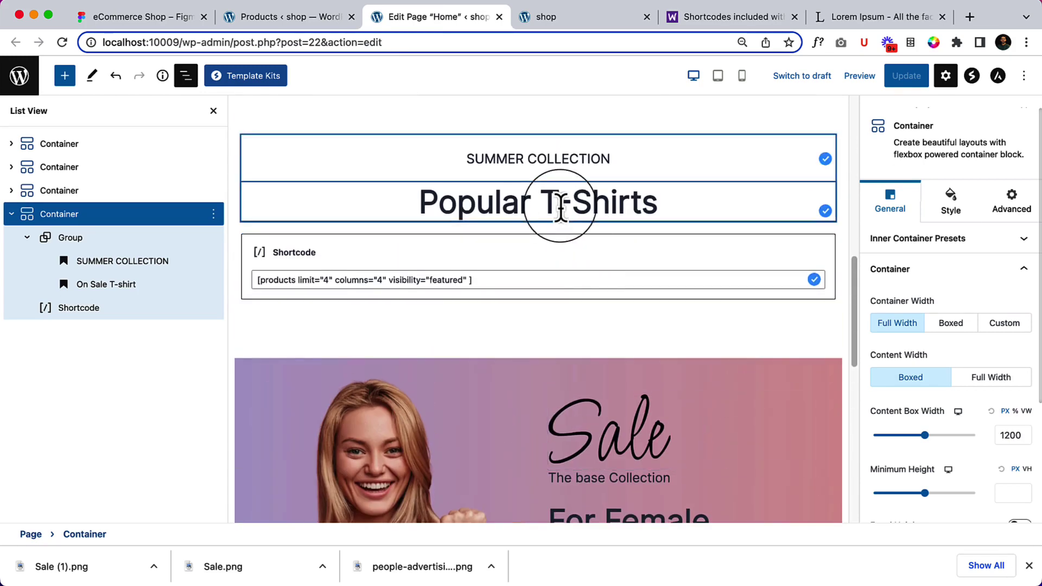
left_click(558, 202)
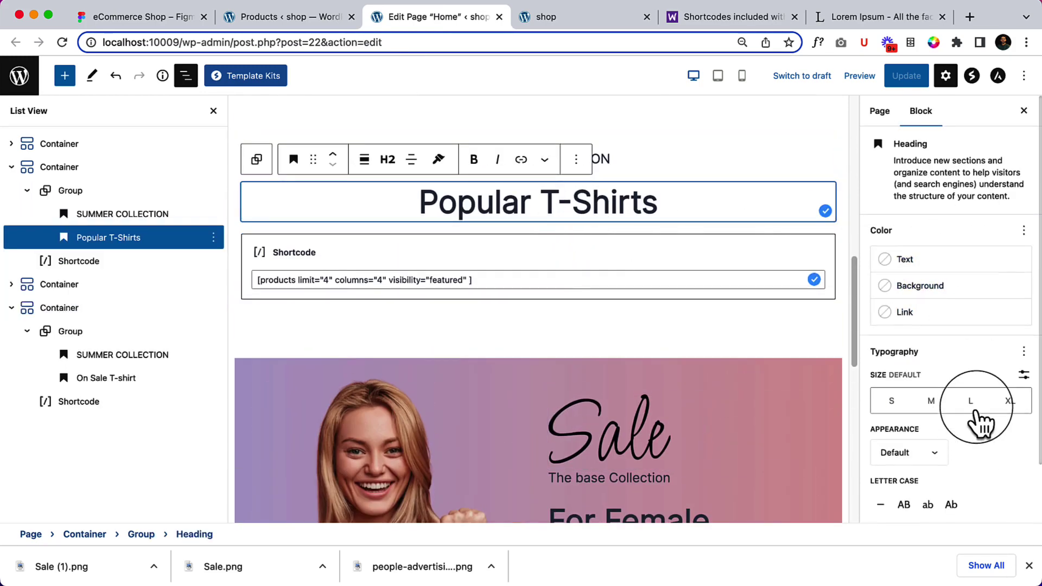
scroll(955, 428, "down", 2)
left_click(903, 442)
- Set the On Sale T-shirt heading's letter case to uppercase and update the page
scroll(558, 320, "down", 10)
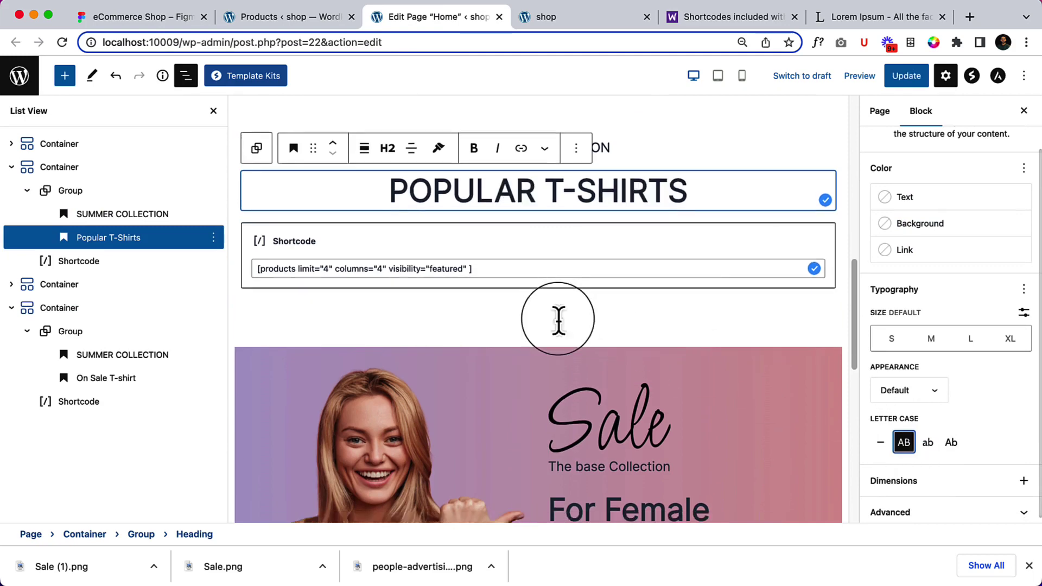
left_click(540, 193)
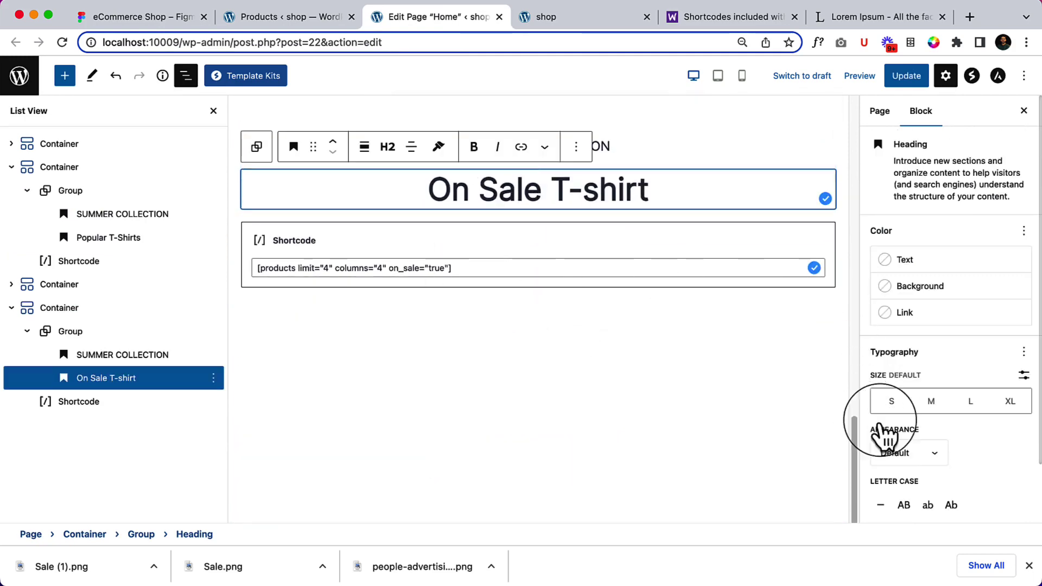
left_click(903, 504)
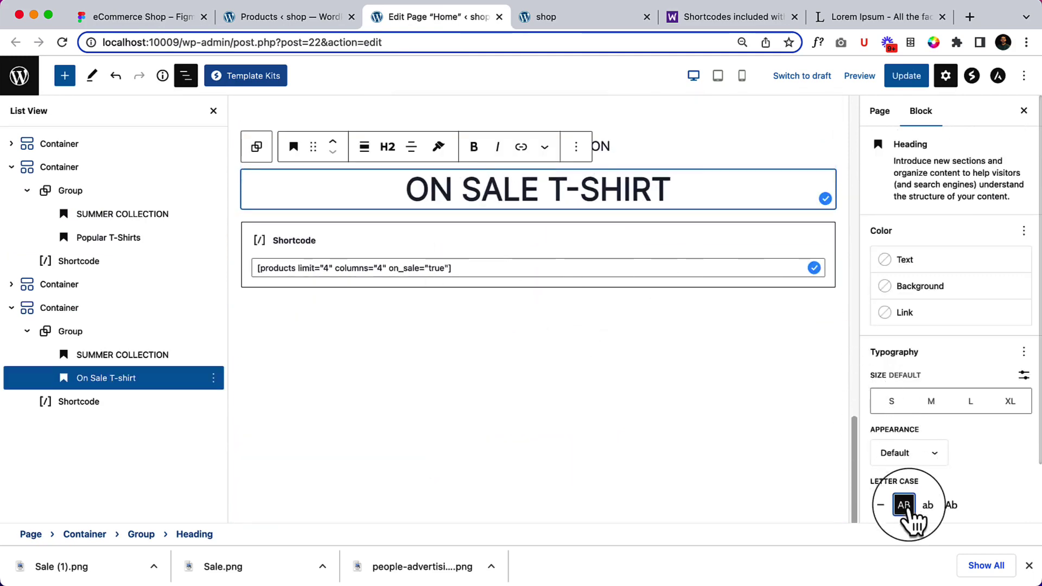
left_click(901, 79)
- Reload the shop home page and check the Popular T-Shirts section
left_click(558, 16)
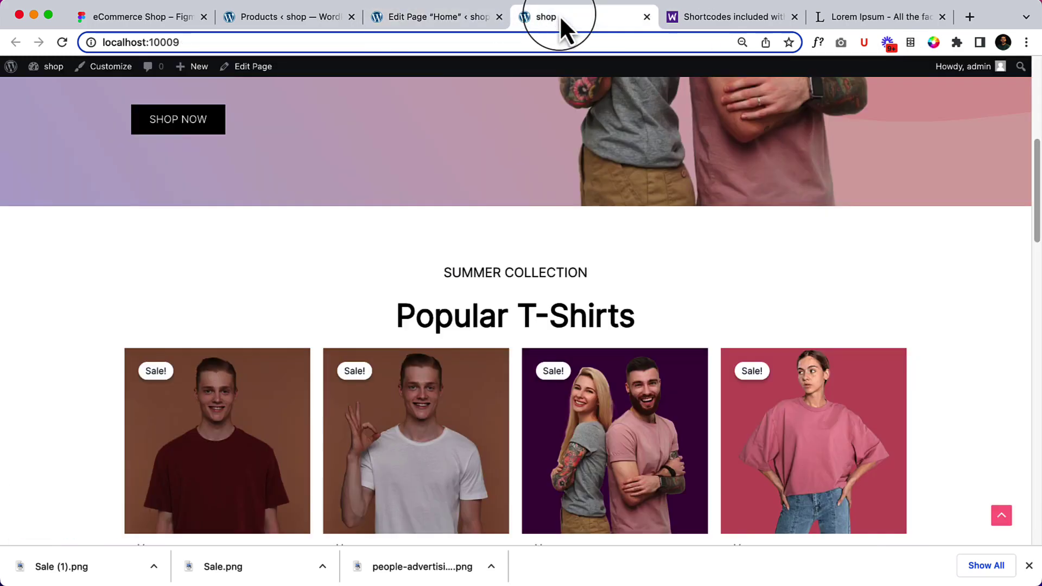
right_click(268, 190)
left_click(296, 230)
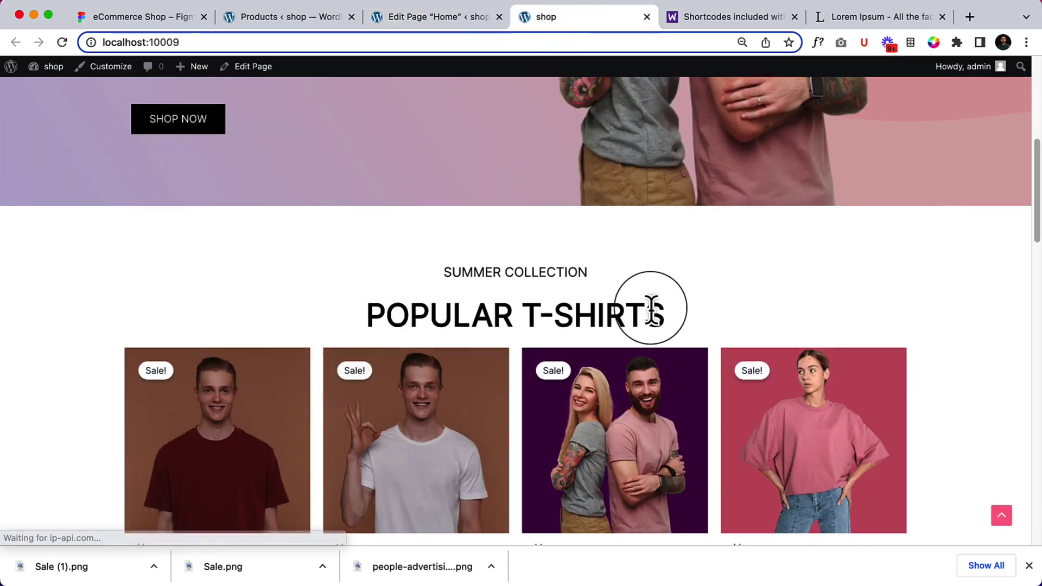
scroll(651, 310, "down", 4)
scroll(651, 310, "down", 5)
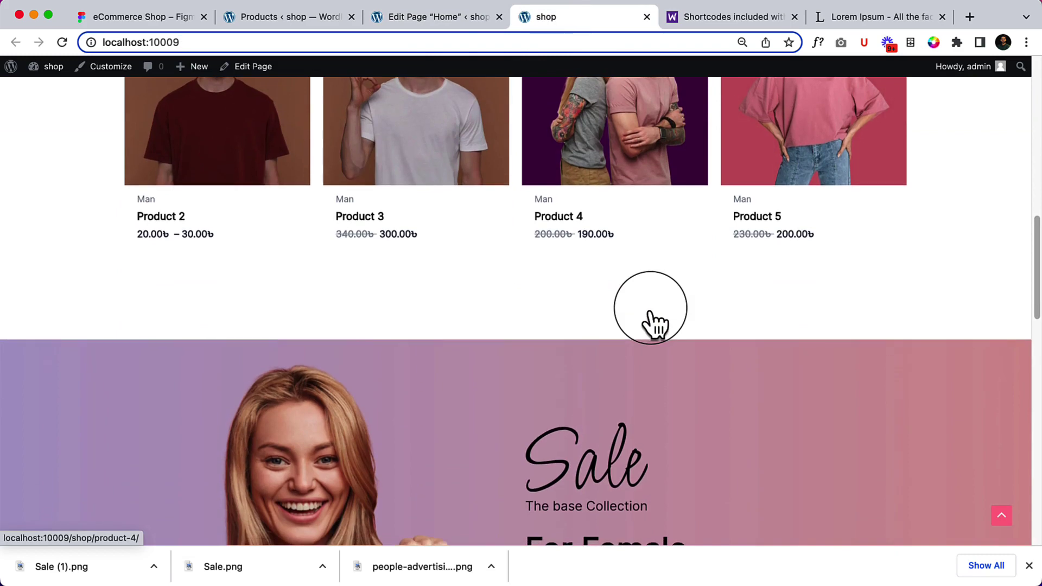
scroll(340, 184, "up", 3)
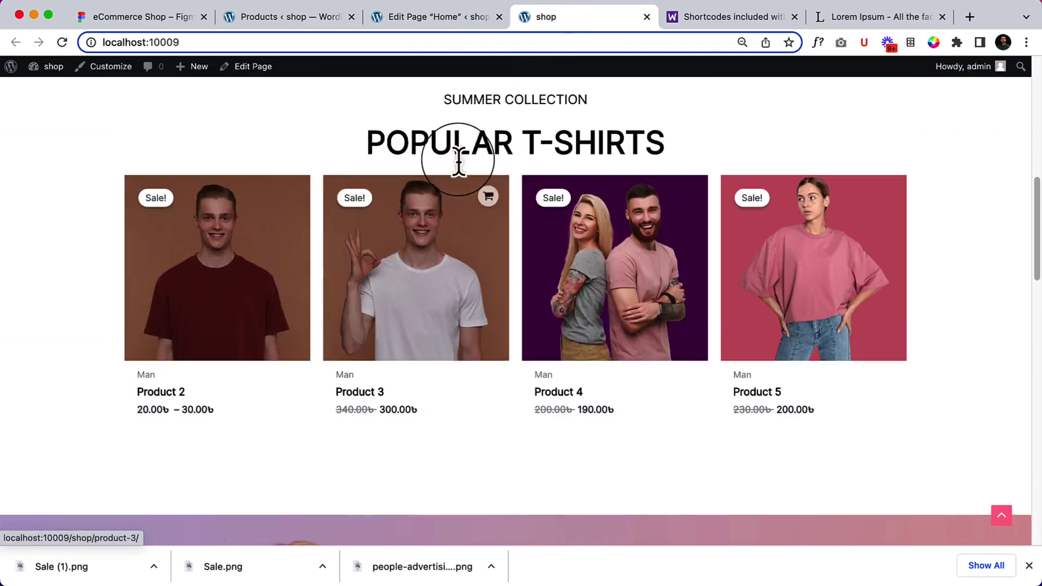
- Add Product 3 to the cart from the Popular T-Shirts section, and check the cart again from the site header
left_click(488, 197)
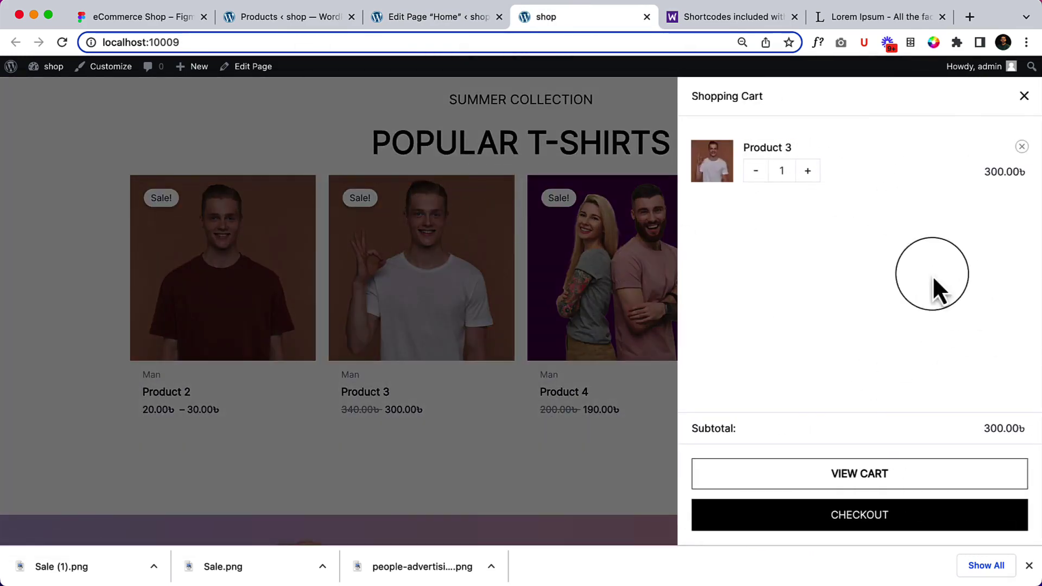
left_click(1024, 96)
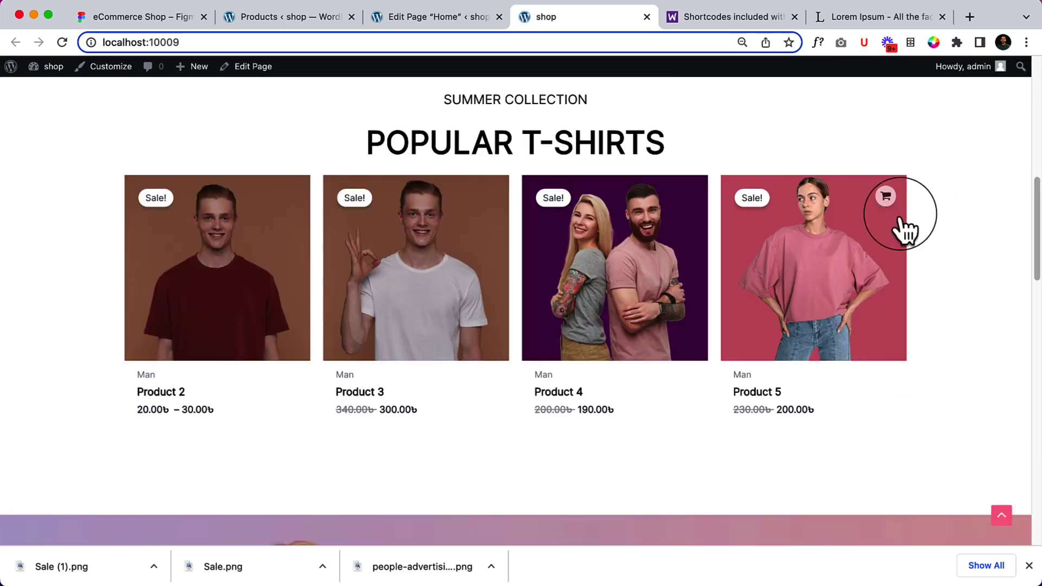
scroll(901, 223, "up", 5)
left_click(868, 102)
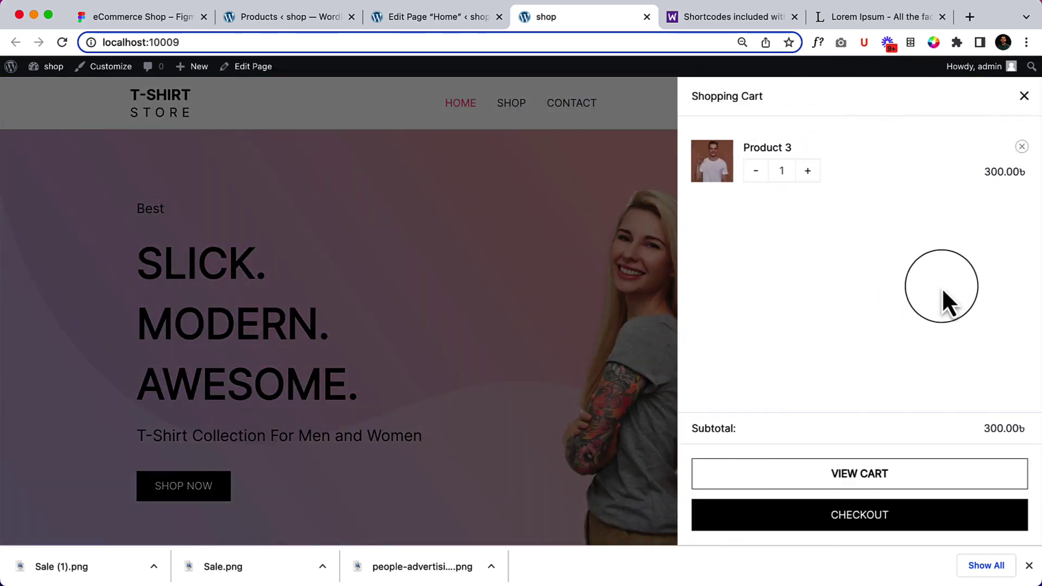
left_click(1023, 96)
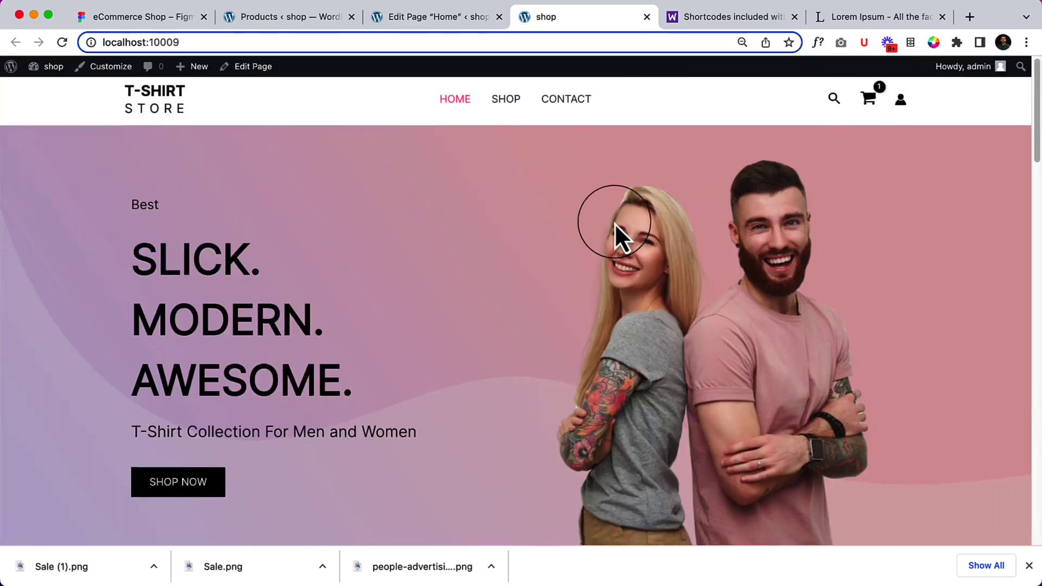
- Review the shop home page down to the newsletter footer and close the browser's downloads bar
scroll(615, 223, "down", 15)
scroll(616, 222, "down", 6)
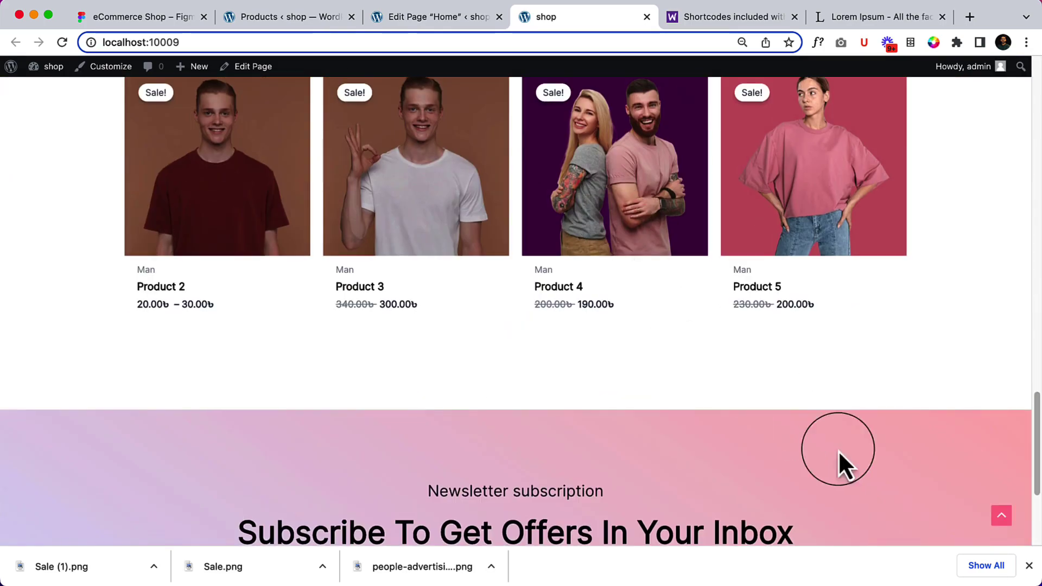
left_click(1028, 565)
scroll(575, 412, "down", 3)
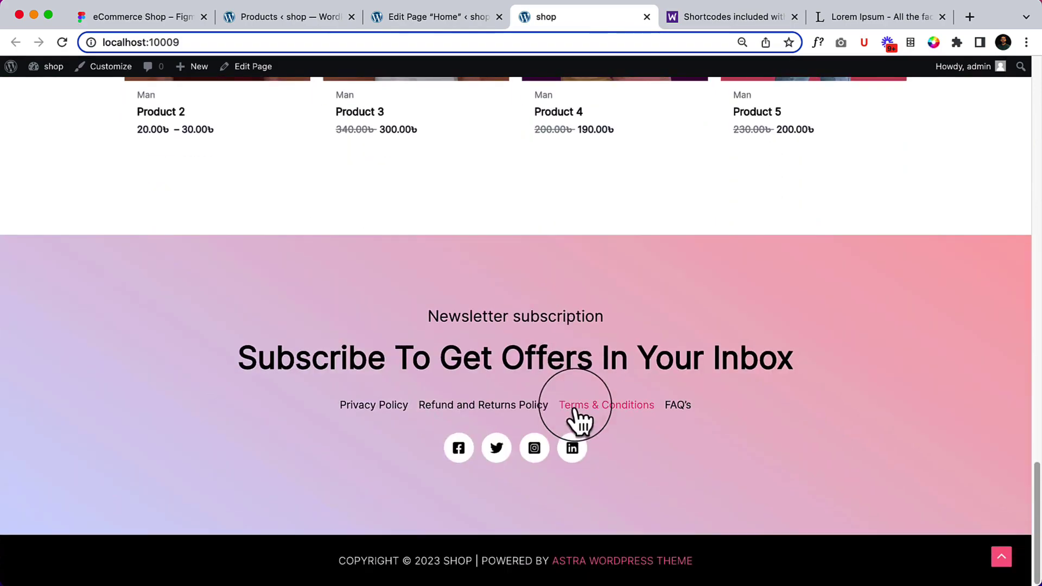
- Switch to the Figma design and look at the Spring Summer Collection section below the product grid
left_click(137, 16)
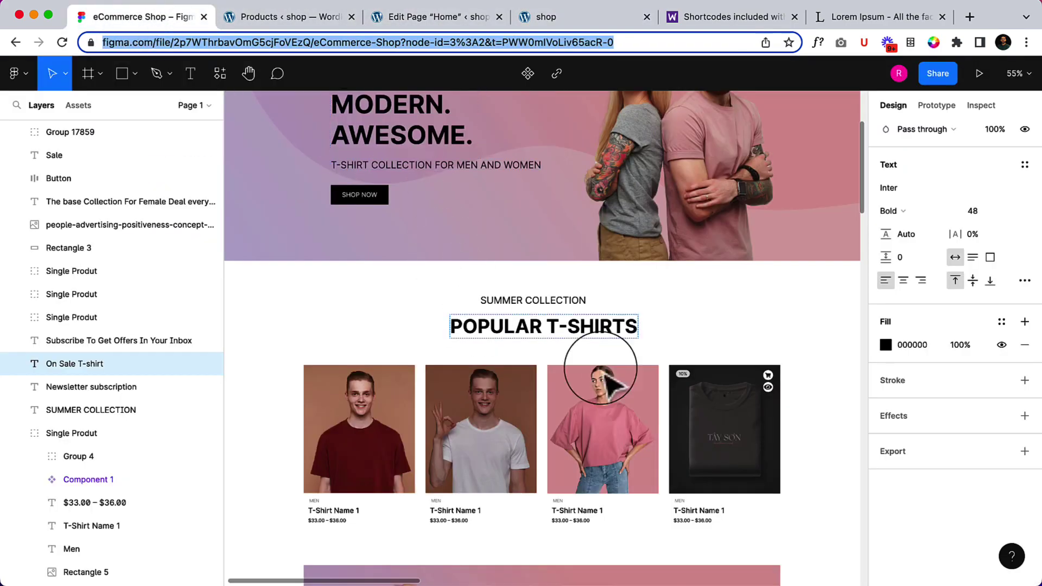
scroll(607, 385, "down", 6)
scroll(657, 367, "down", 11)
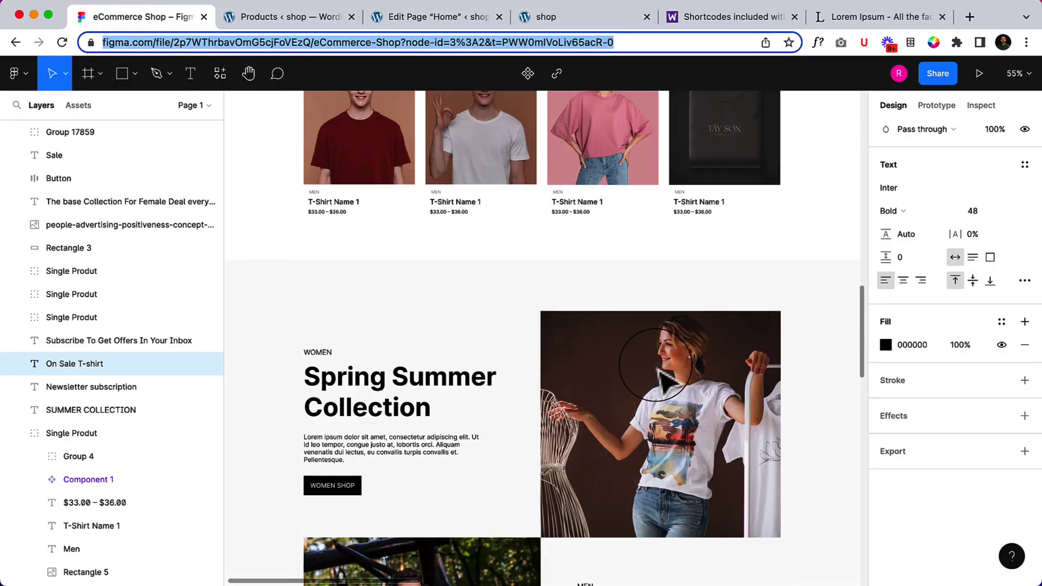
- Select the "Spring Summer Collection" heading text in the women's block of the Figma design
double_click(337, 231)
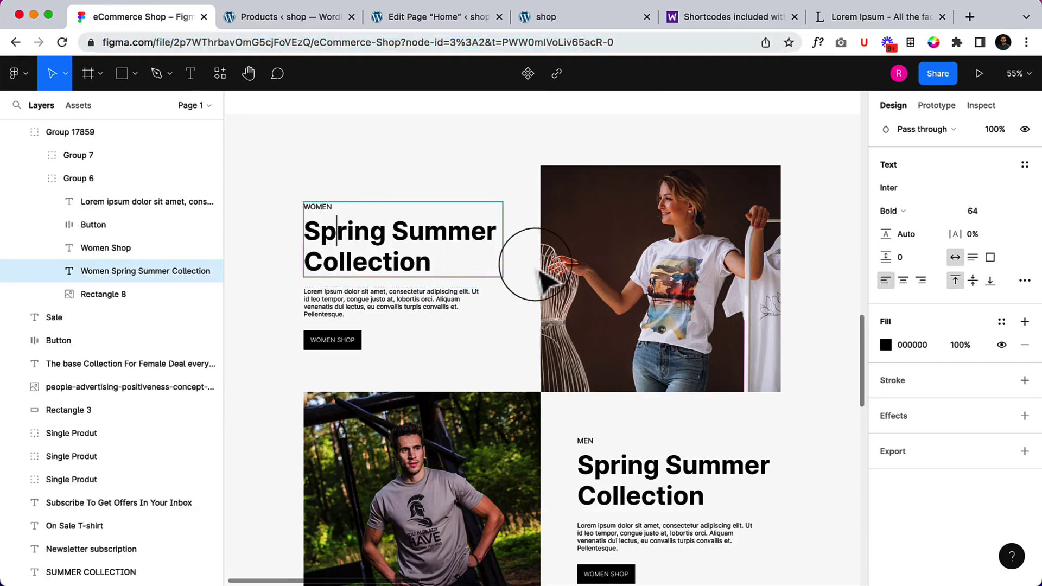
scroll(541, 295, "up", 1)
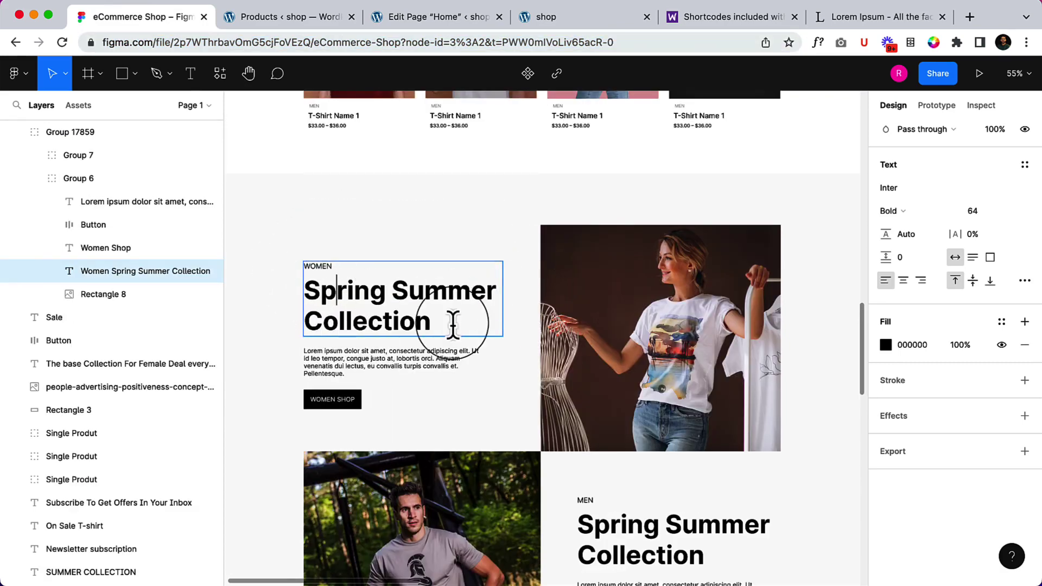
left_click_drag(453, 324, 309, 300)
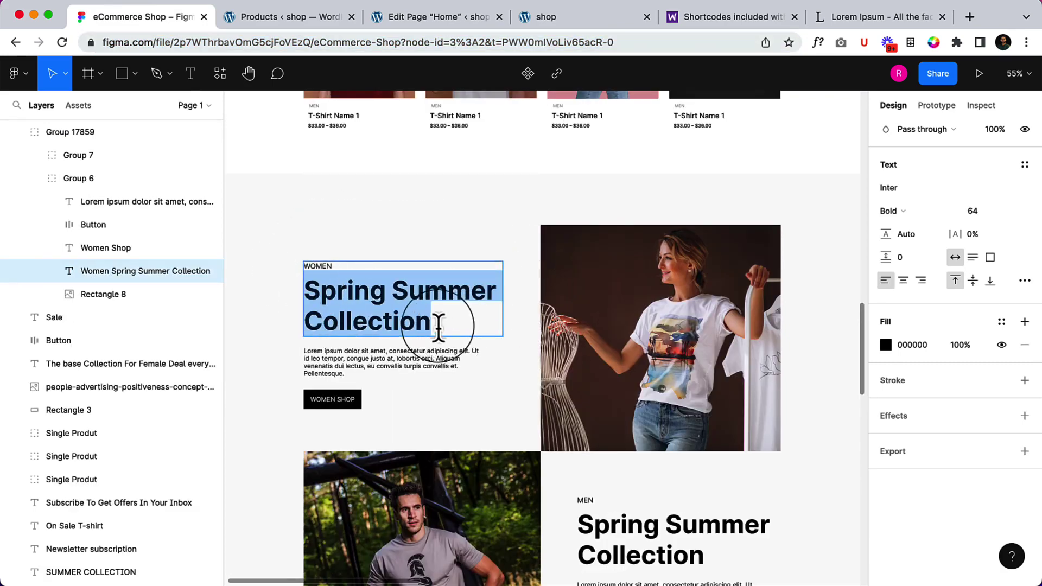
key("Escape")
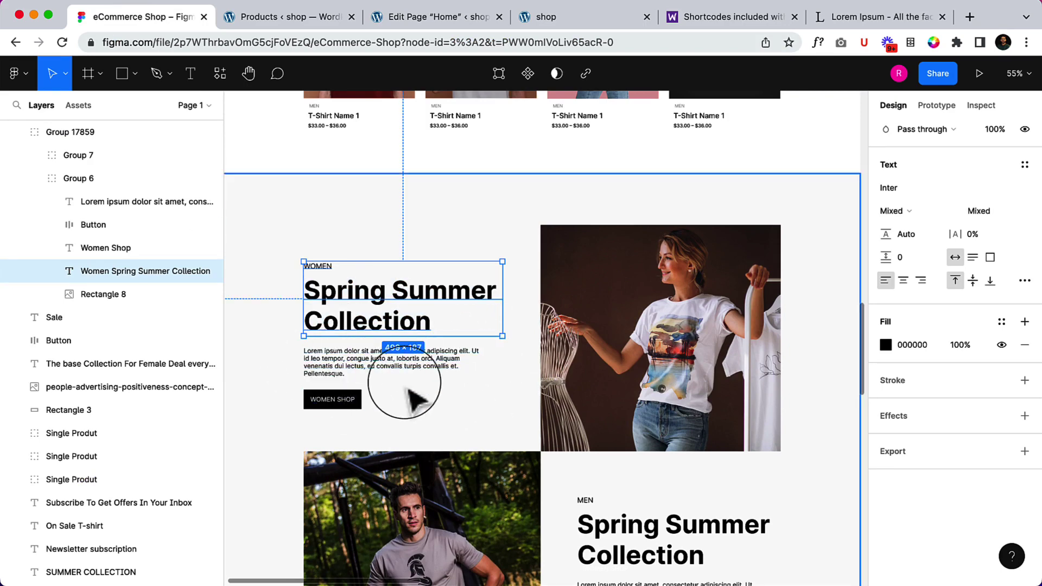
double_click(349, 285)
key("Right")
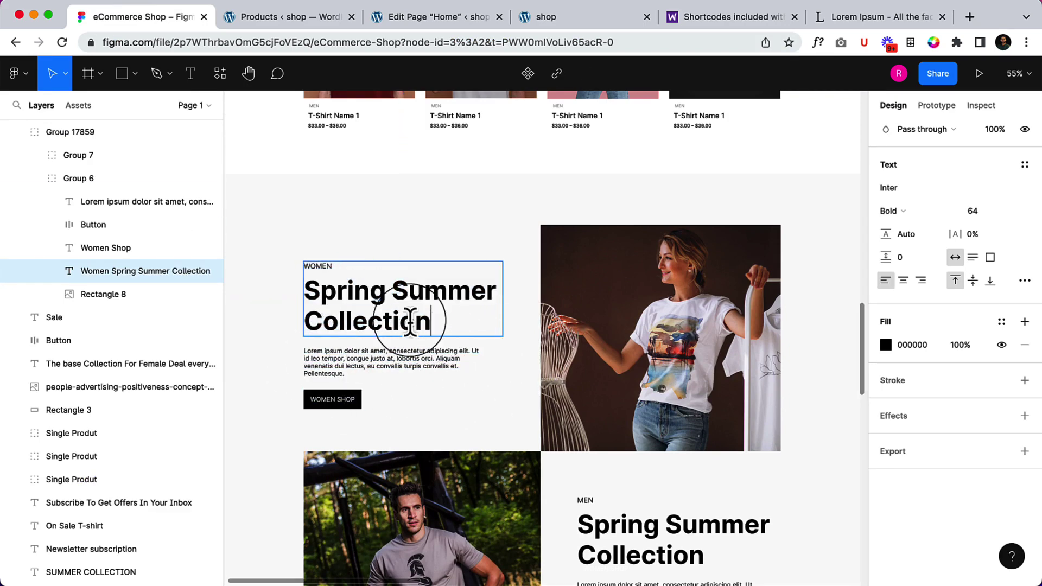
left_click_drag(409, 320, 307, 295)
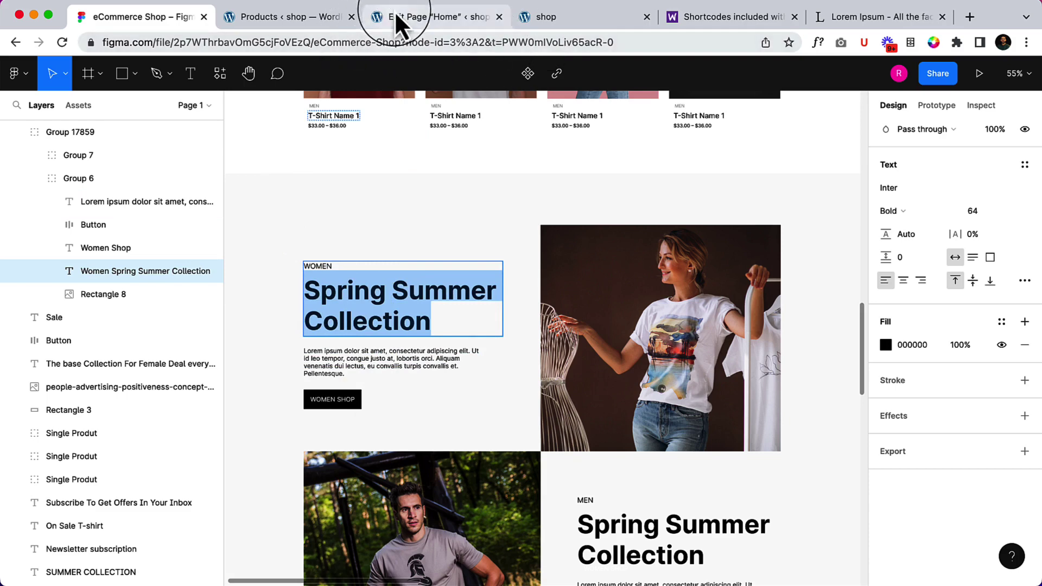
scroll(586, 306, "down", 3)
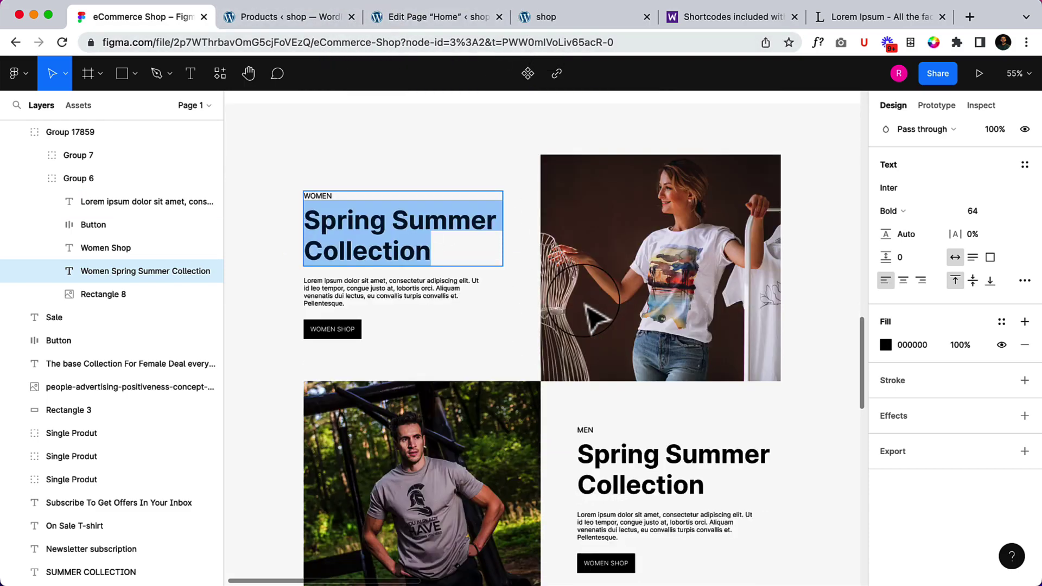
- In the Home page editor, add a Spectra Container with a one-column layout below the On Sale T-shirt section
left_click(411, 15)
left_click(416, 372)
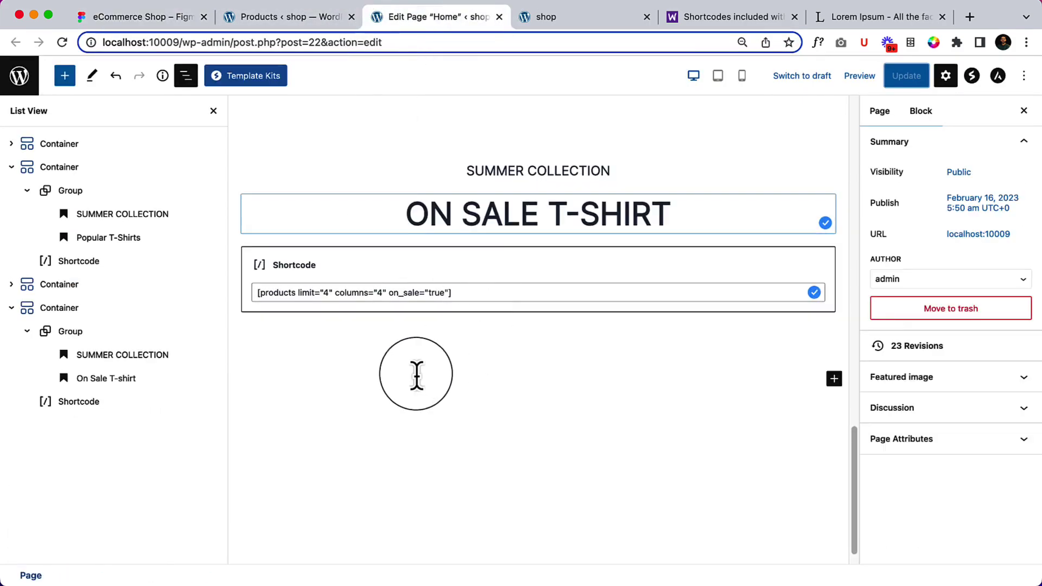
left_click(12, 308)
left_click(64, 75)
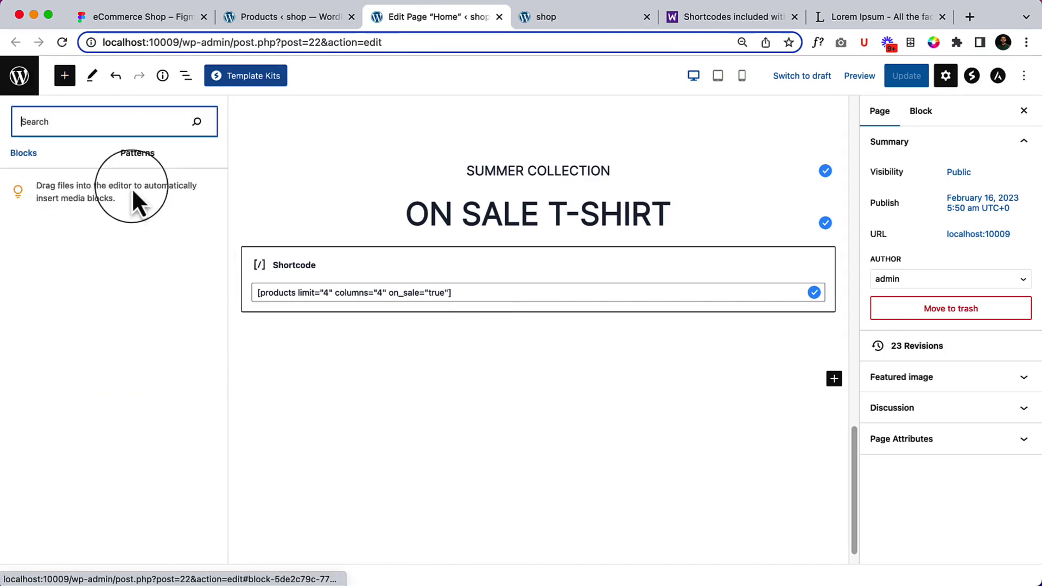
left_click_drag(70, 239, 435, 372)
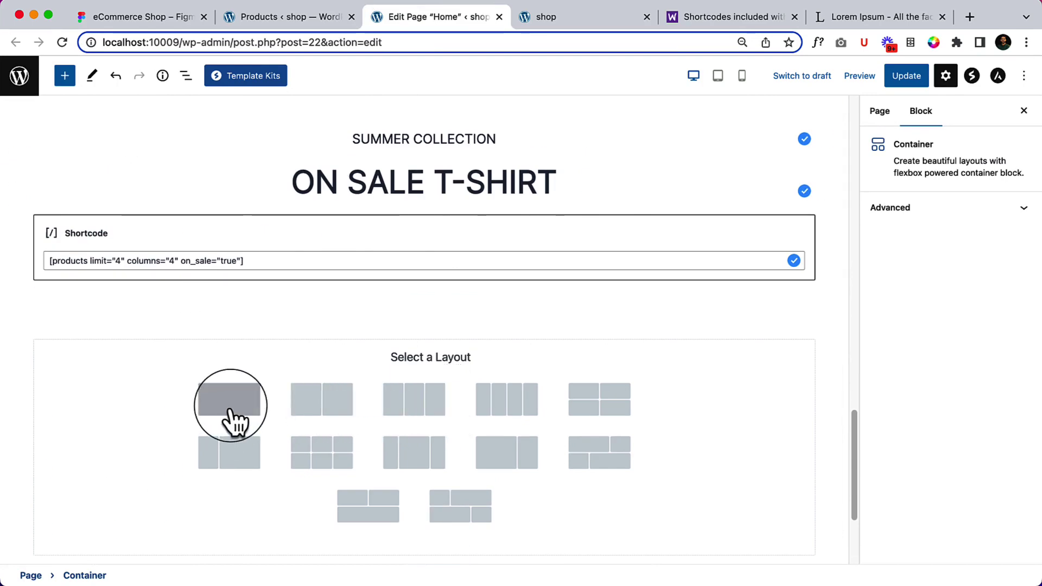
left_click(234, 413)
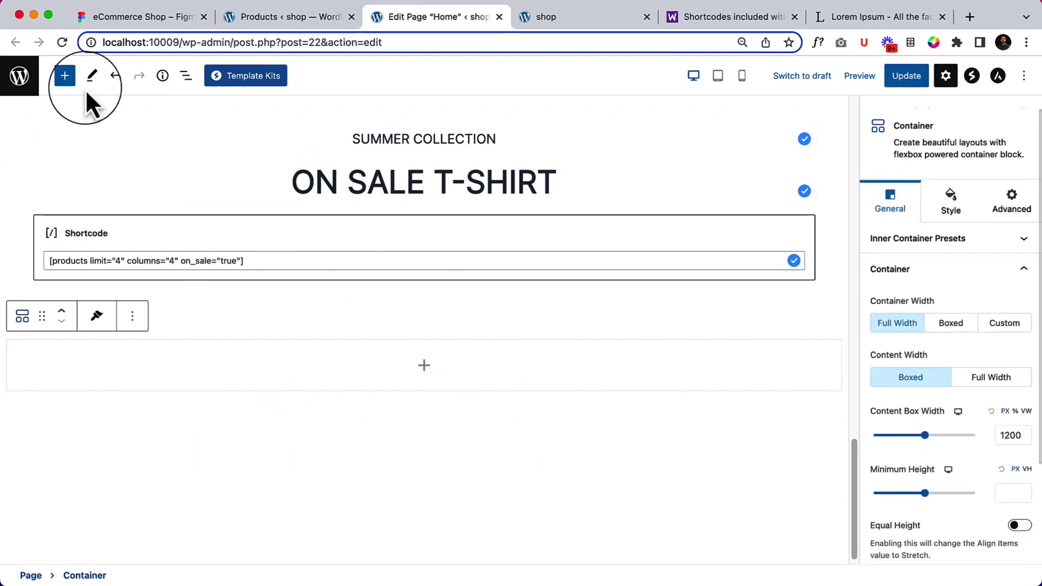
- Insert a nested Container block inside the new one-column container
left_click(65, 76)
left_click_drag(43, 234, 526, 327)
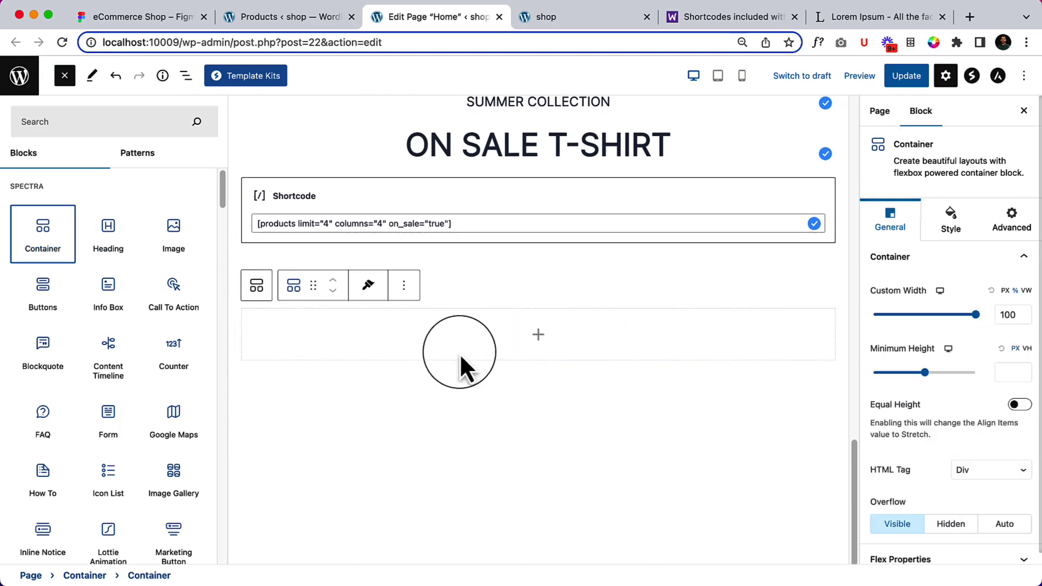
left_click(521, 350)
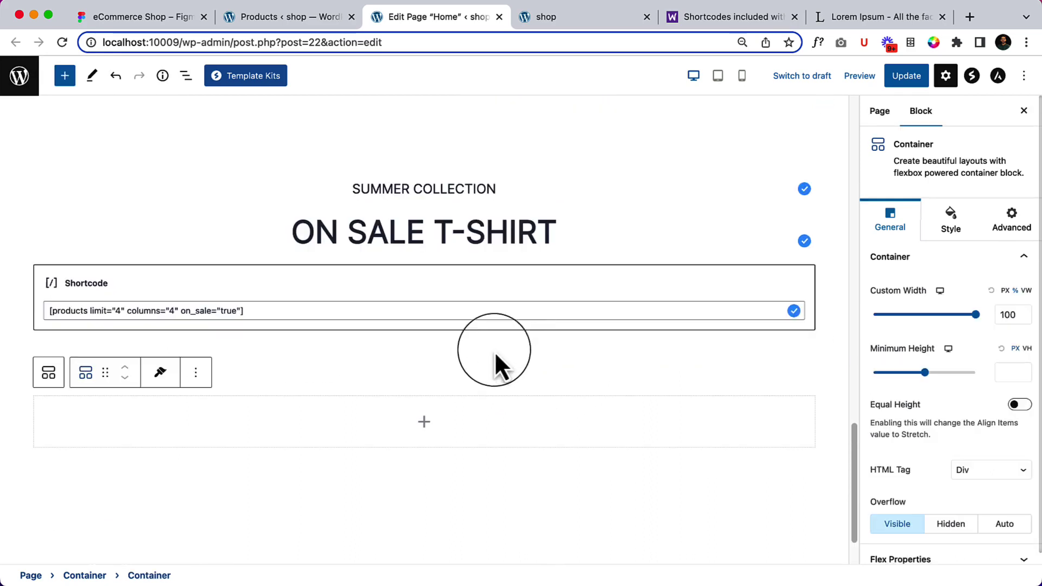
- Open the List View and select the nested Container inside the last top-level Container
left_click(185, 77)
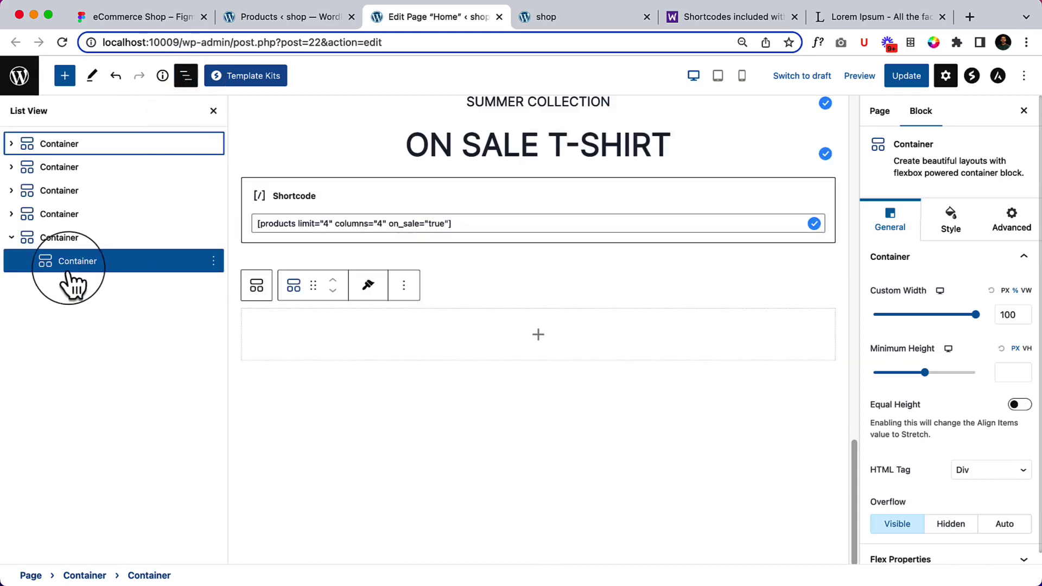
left_click(34, 240)
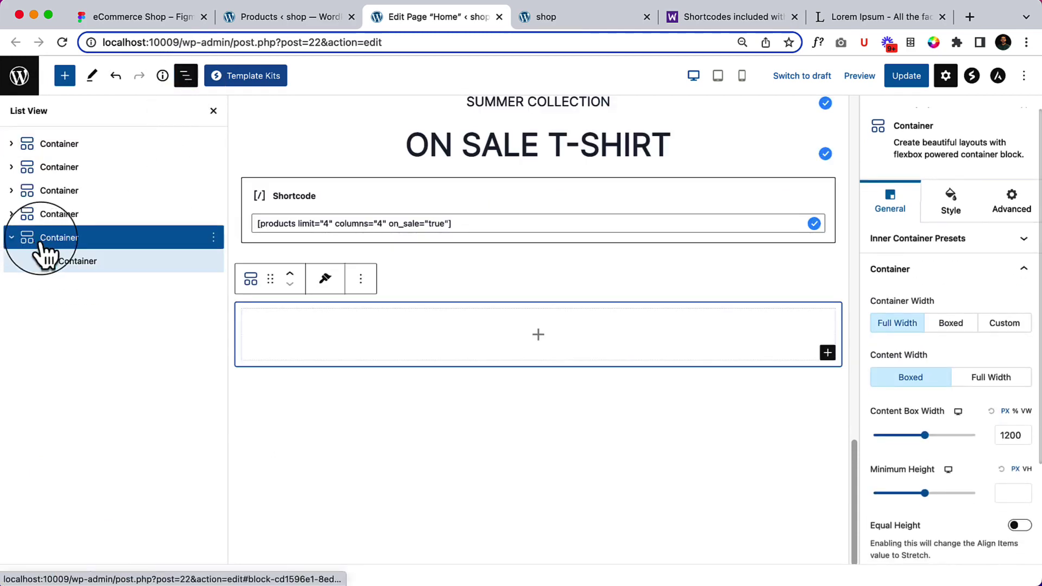
left_click(81, 262)
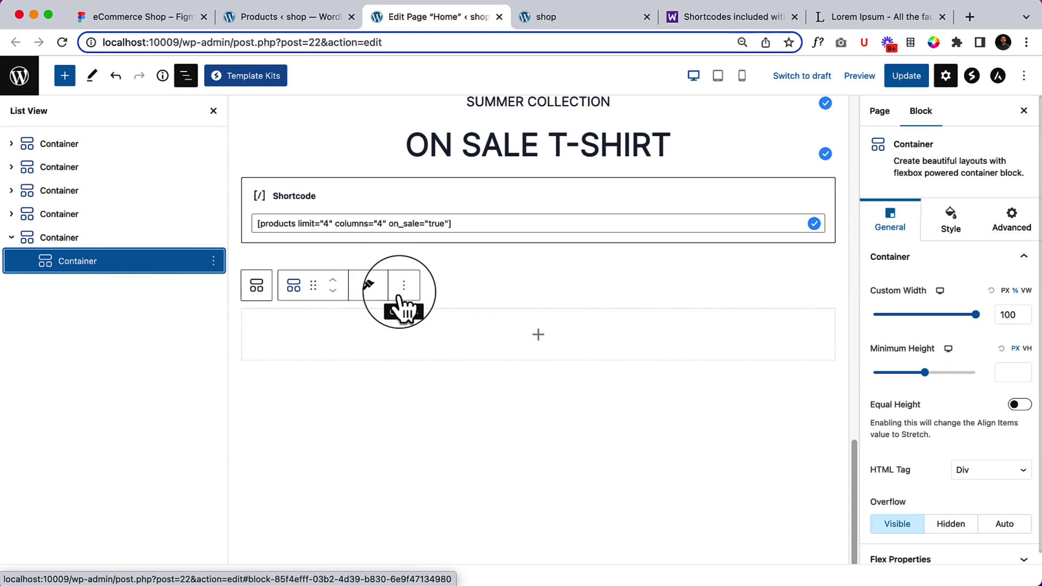
left_click(536, 328)
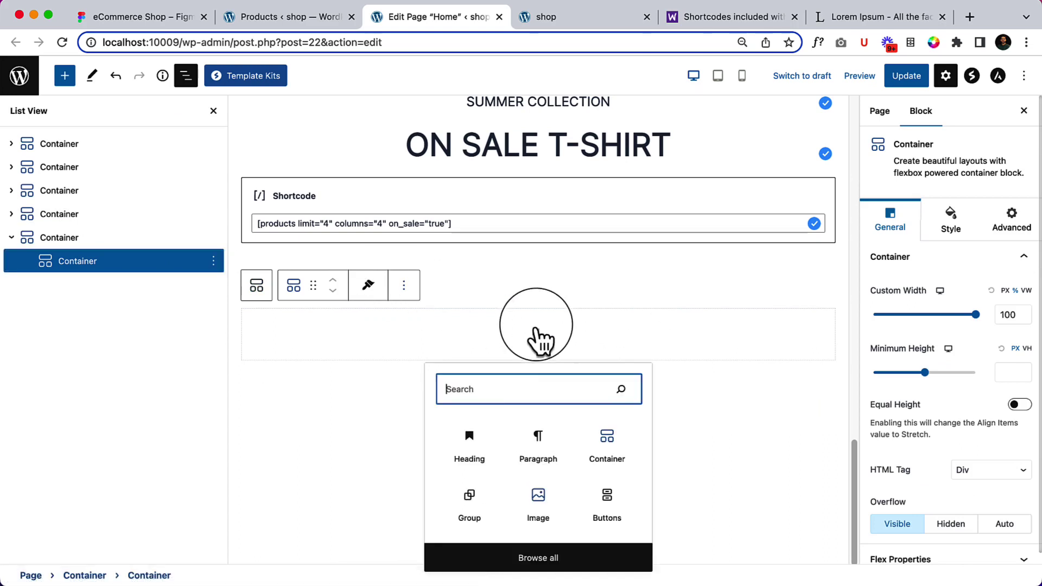
left_click(621, 446)
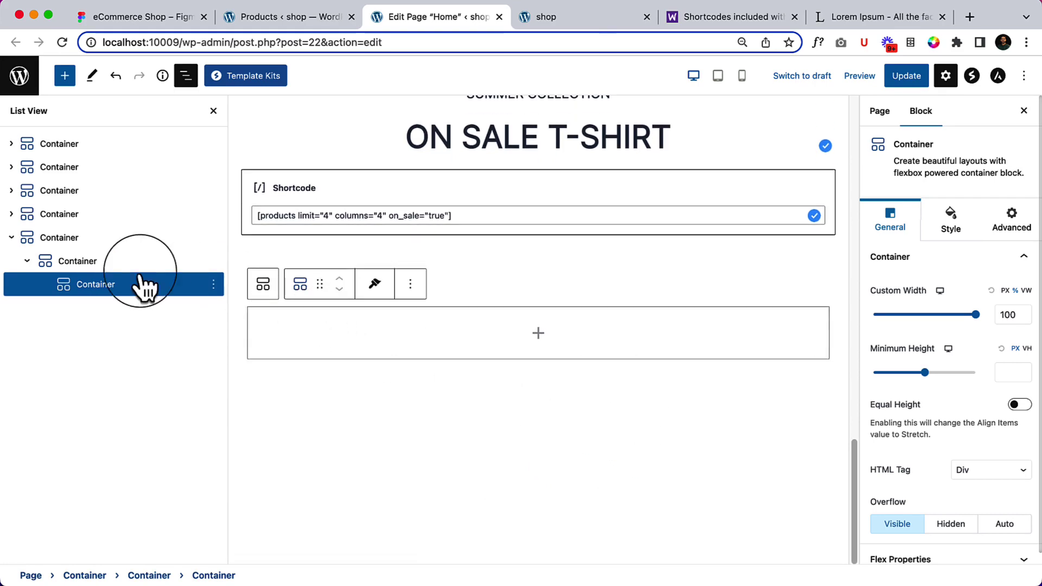
left_click(103, 267)
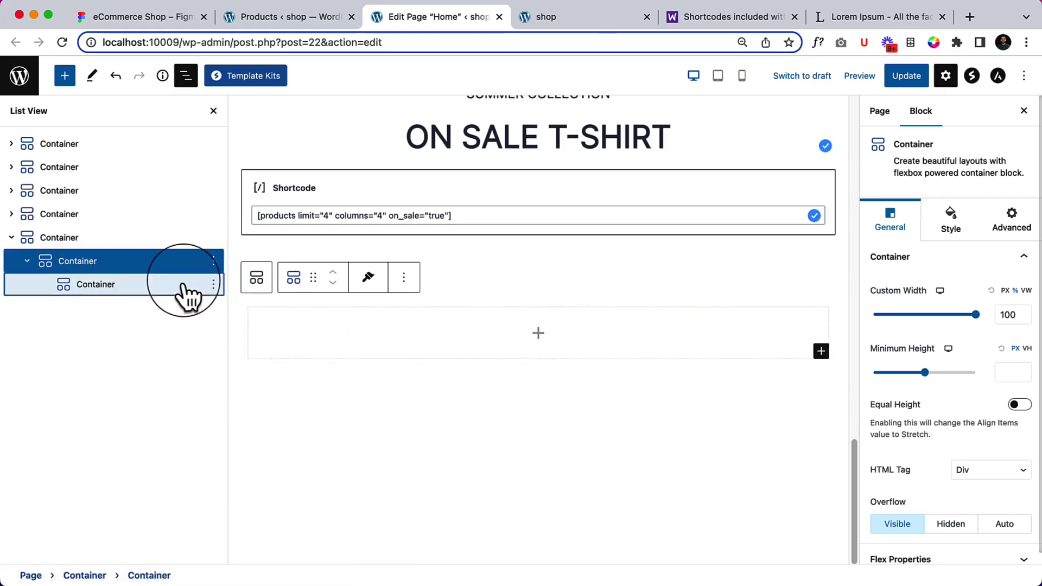
left_click(214, 288)
left_click_drag(215, 287, 74, 287)
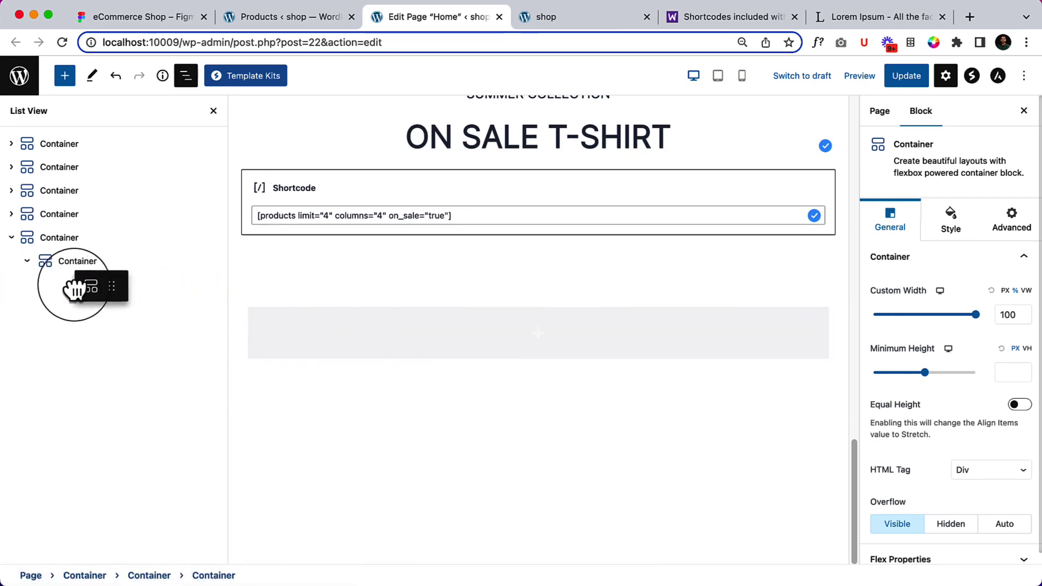
left_click_drag(138, 297, 197, 290)
left_click(213, 283)
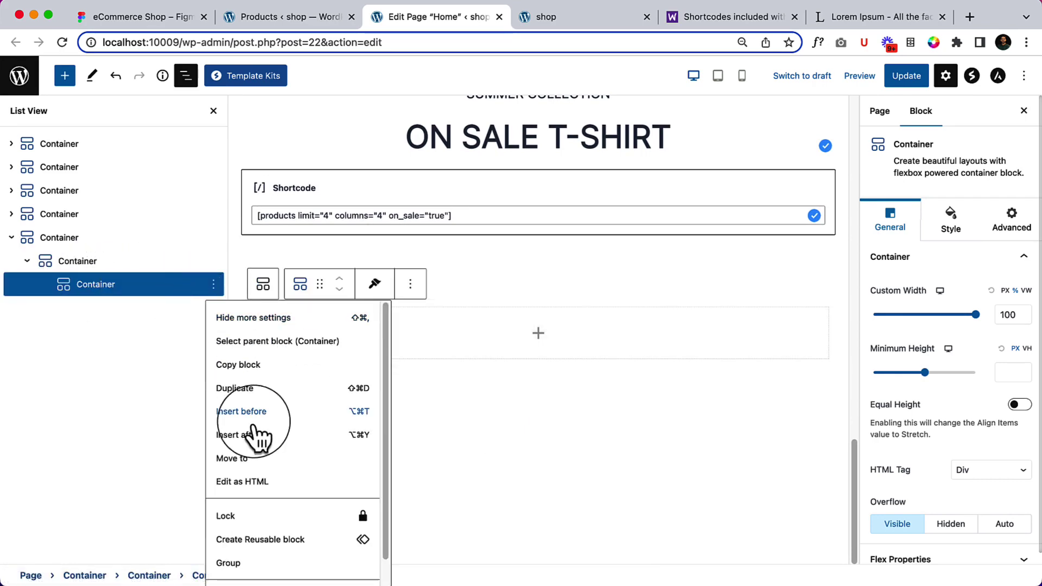
scroll(271, 566, "down", 1)
left_click(275, 565)
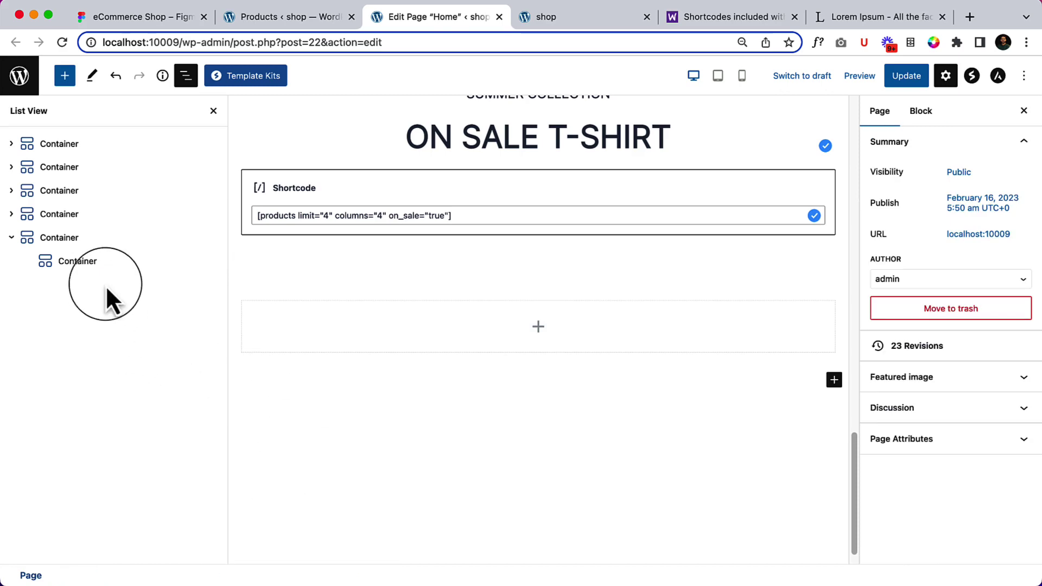
- Give the outer Container of the new section a solid light grey background color
left_click(118, 266)
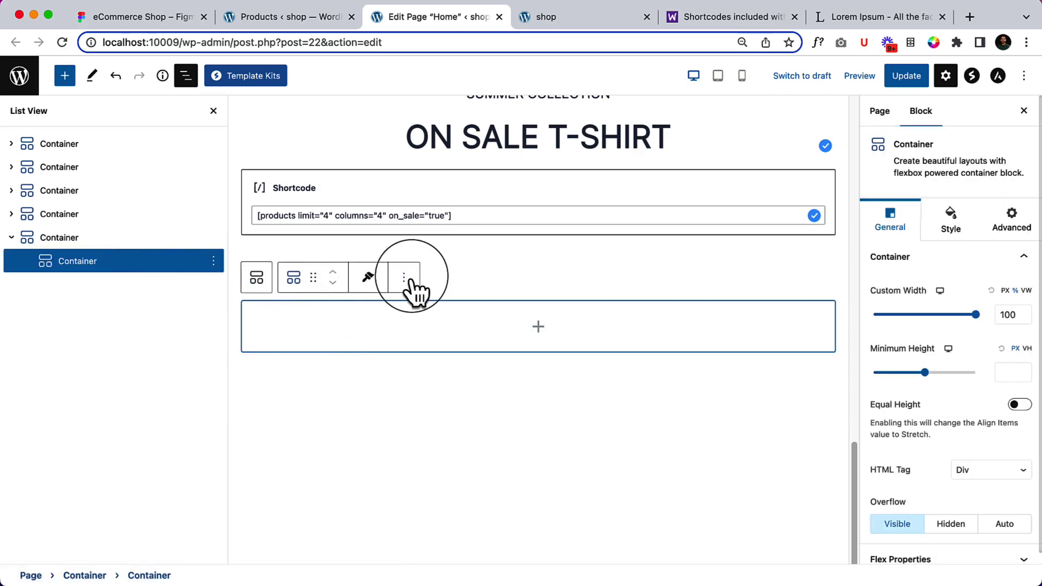
left_click(714, 301)
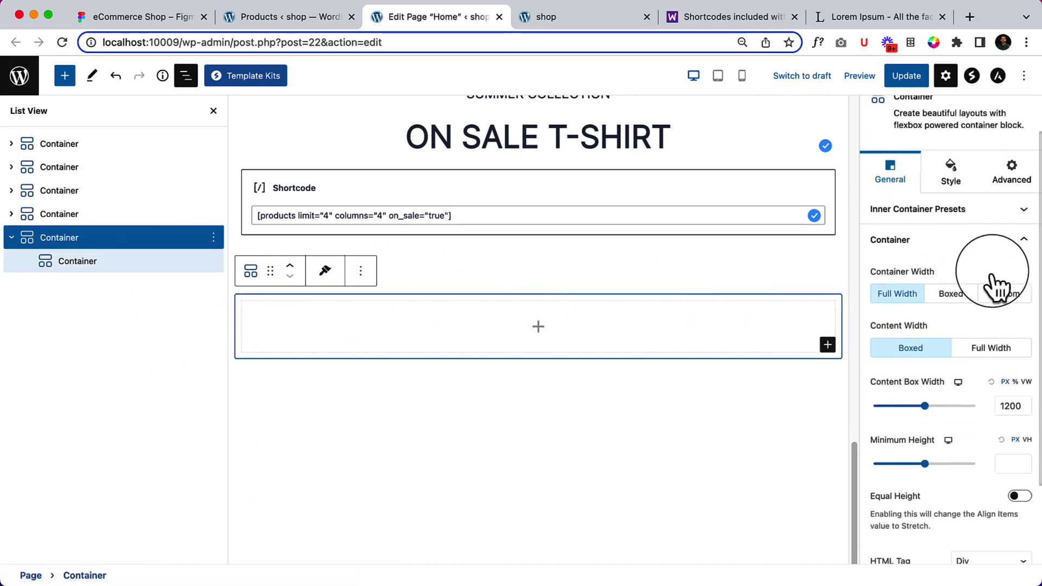
left_click(945, 186)
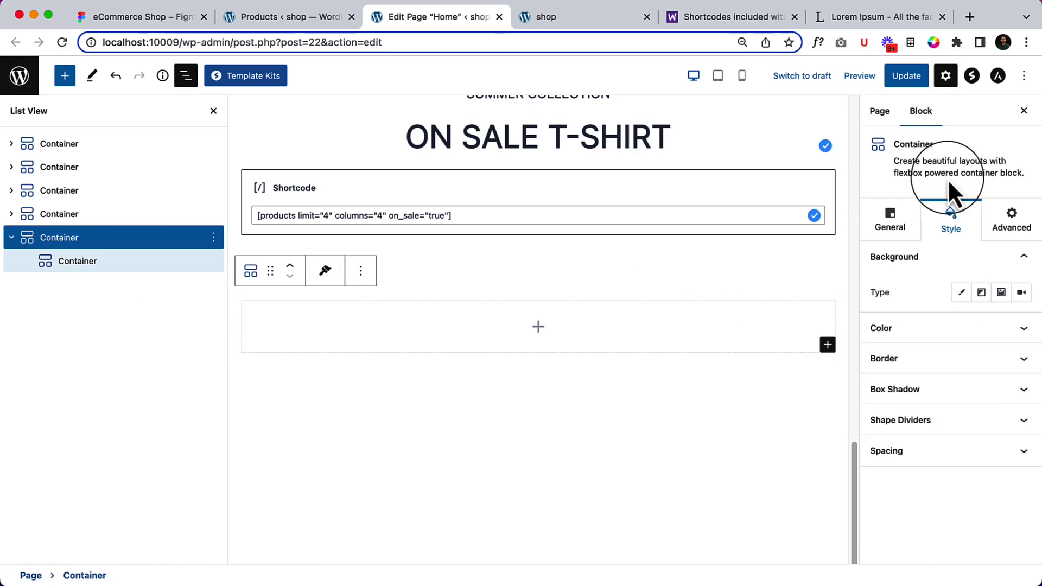
left_click(960, 293)
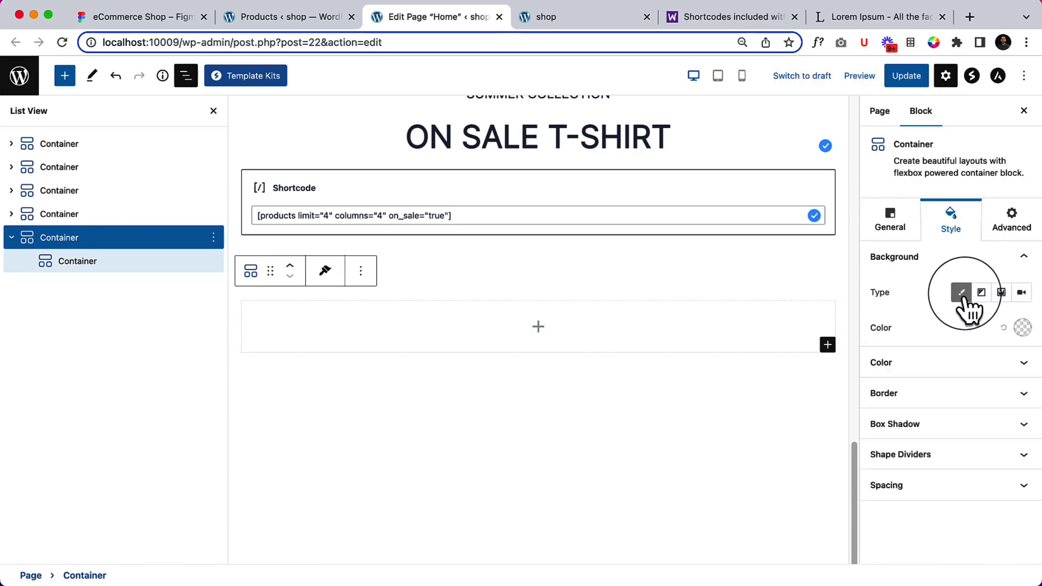
left_click(1022, 327)
left_click_drag(928, 176, 846, 86)
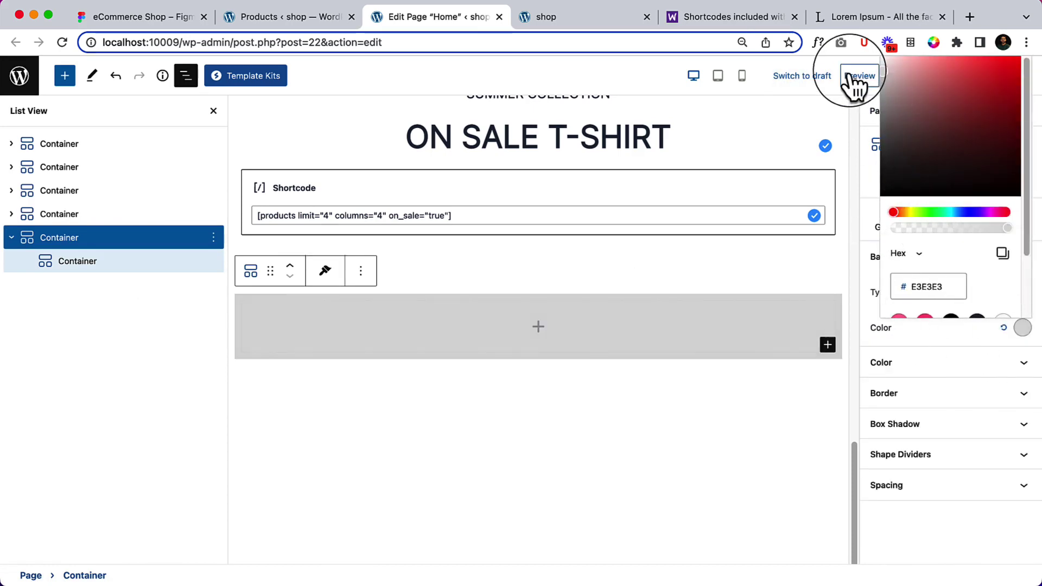
left_click(504, 446)
- Give the nested Container inside the grey one a solid white background color
left_click(119, 263)
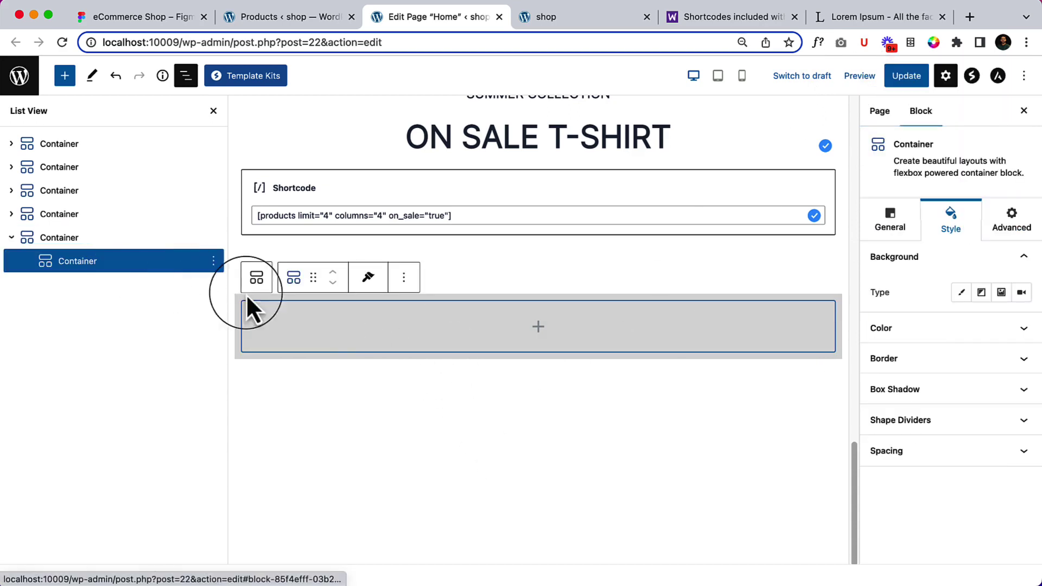
left_click(962, 294)
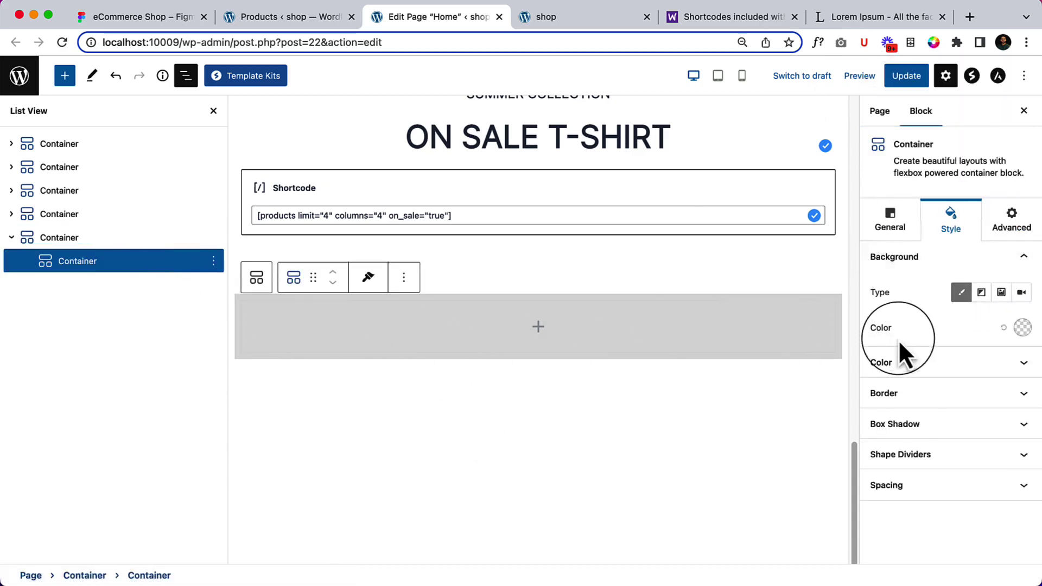
left_click(1023, 327)
left_click_drag(900, 158, 876, 64)
left_click(631, 498)
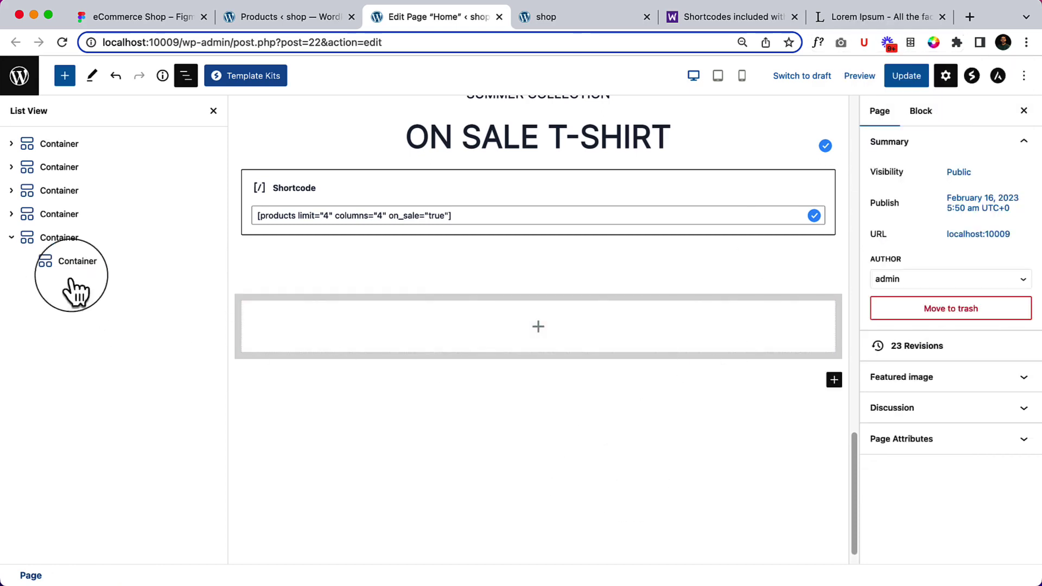
- Duplicate the white nested Container within the grey outer Container
left_click(95, 243)
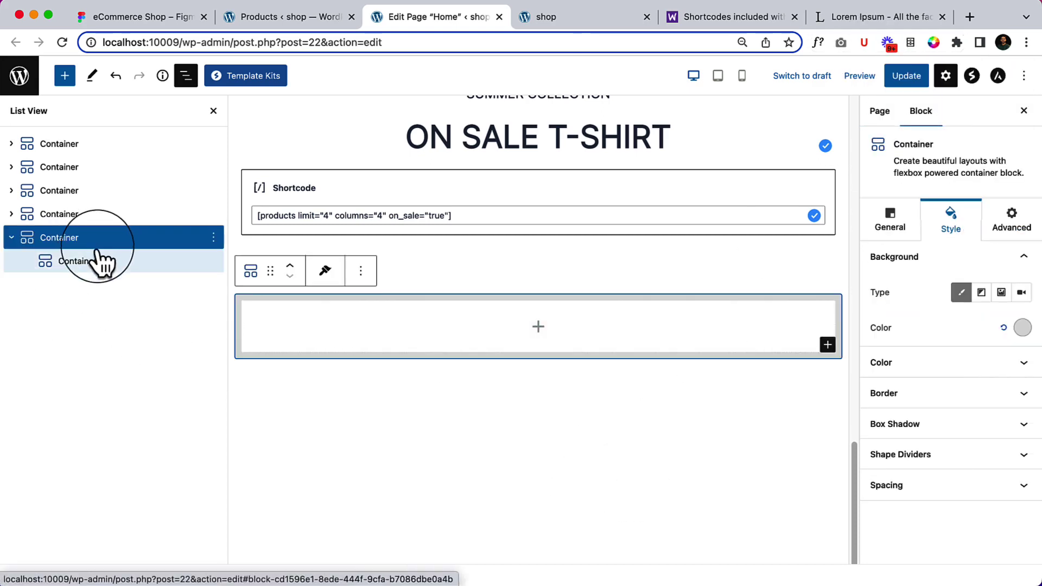
left_click(101, 259)
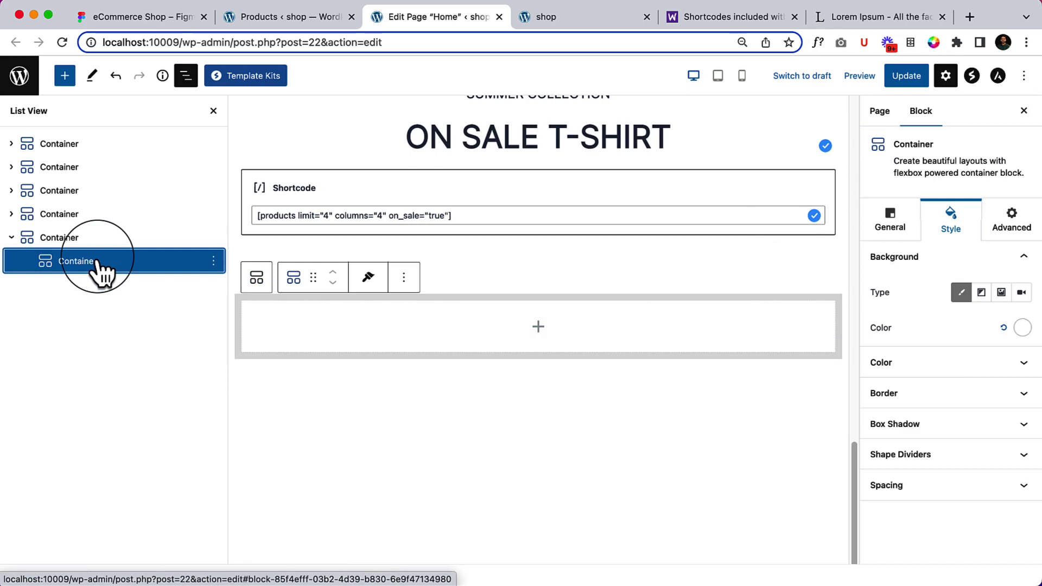
left_click(214, 260)
left_click(237, 363)
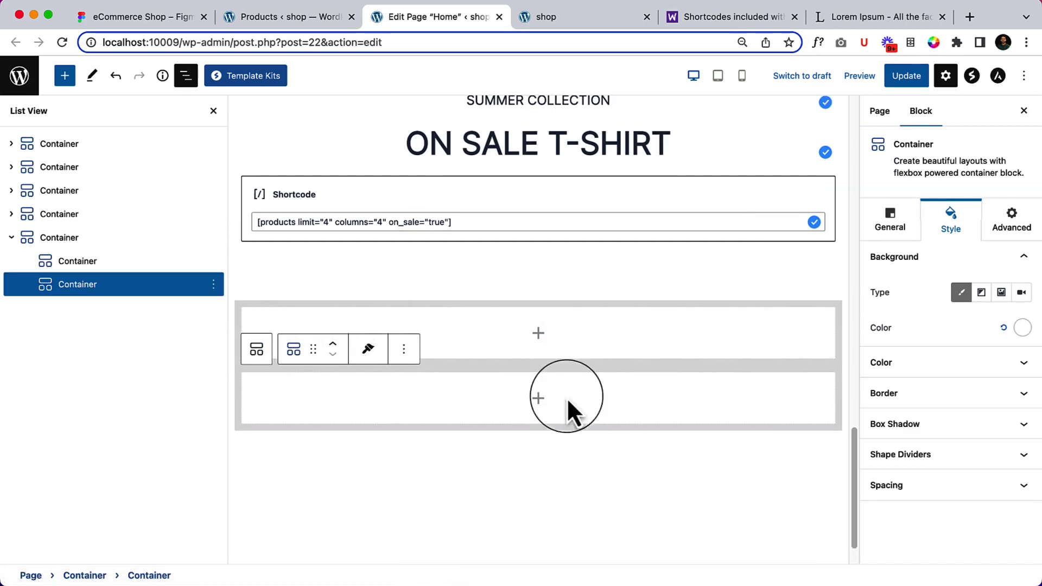
- Check the women's and men's block layout in Figma, and nest the duplicated Container inside the first white Container in the Home page editor
left_click(104, 240)
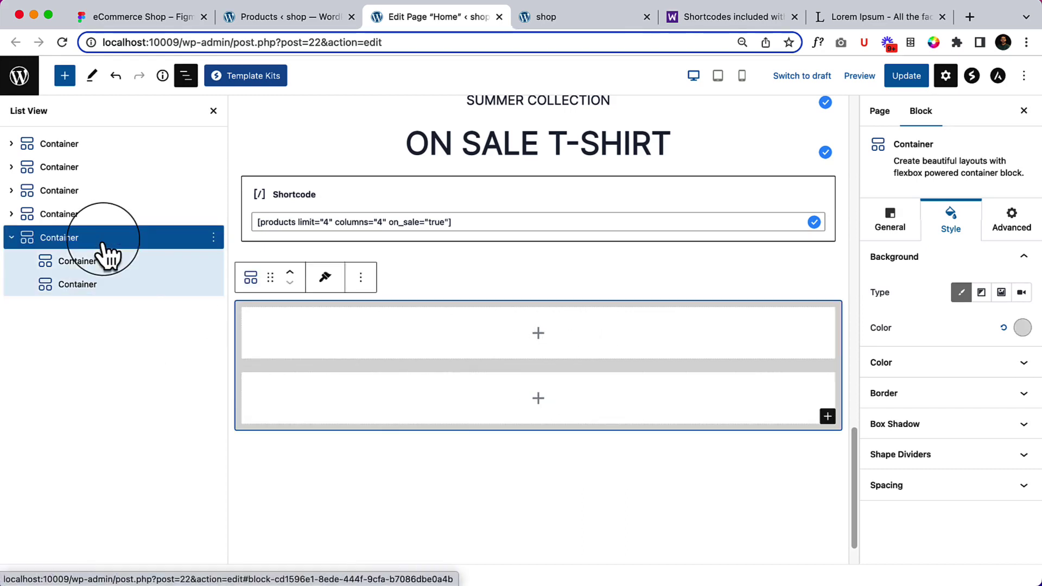
left_click(167, 20)
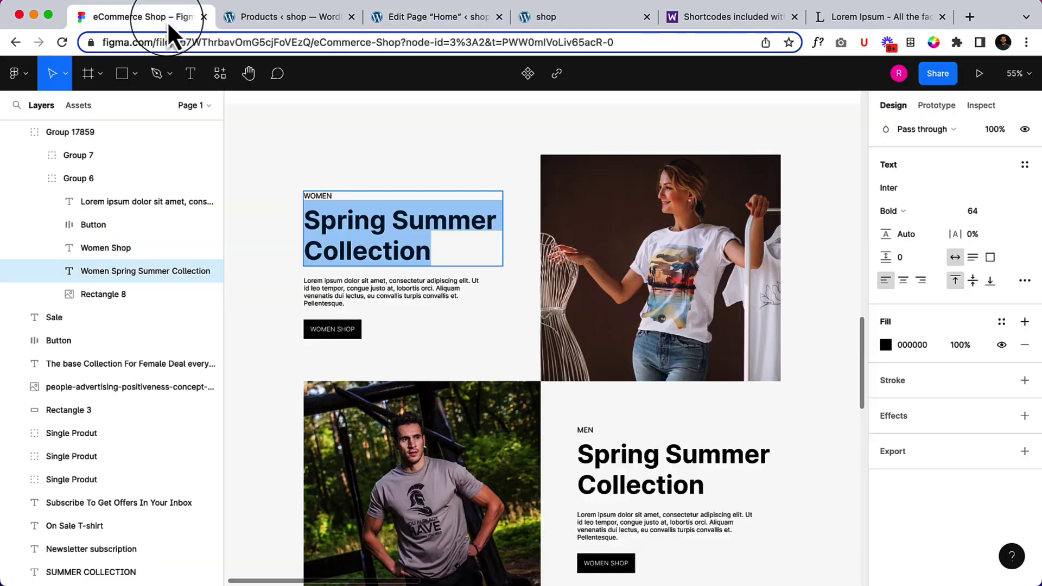
scroll(521, 271, "up", 1)
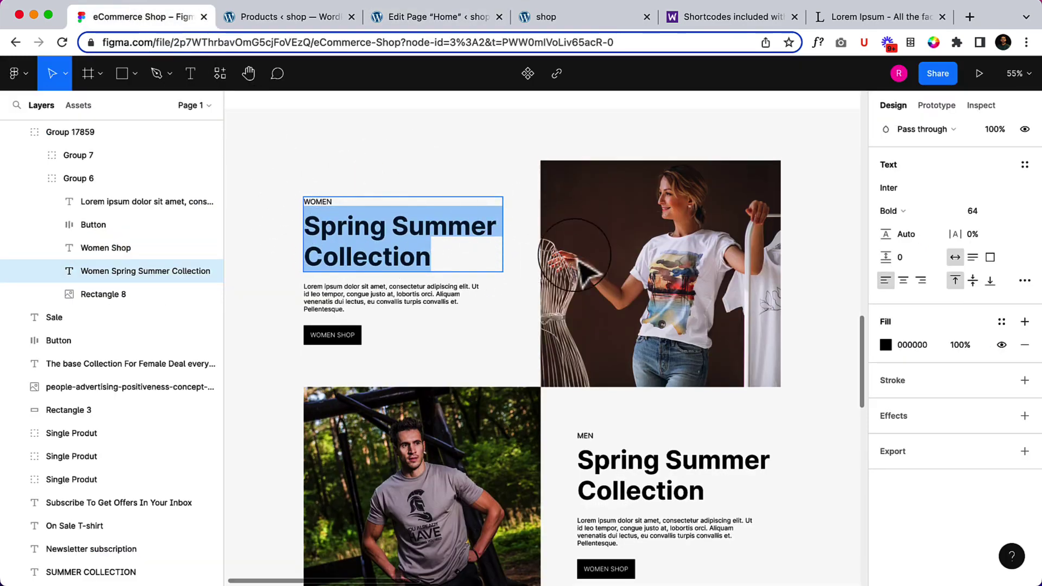
left_click(408, 17)
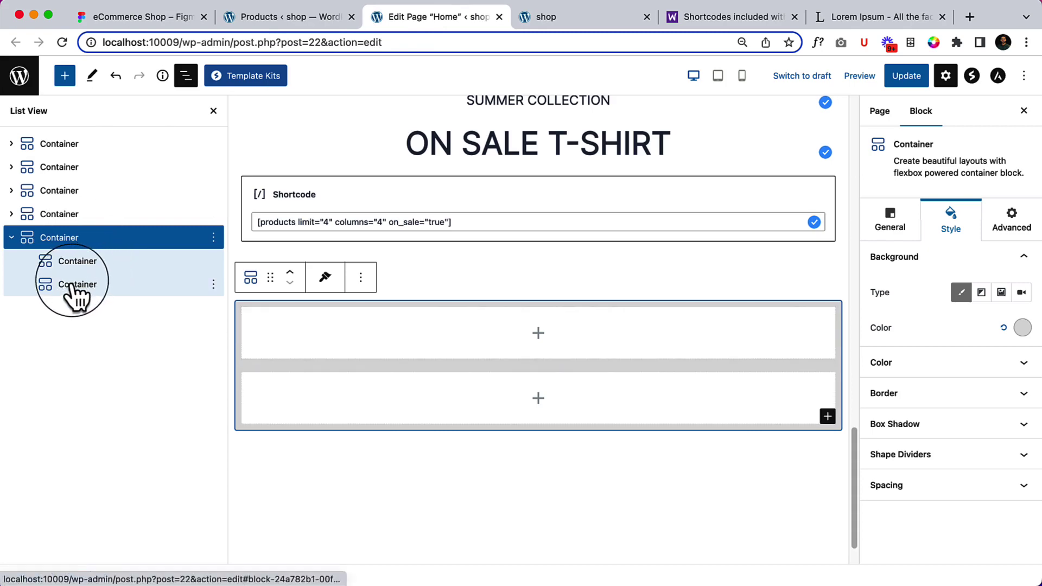
left_click_drag(73, 292, 128, 283)
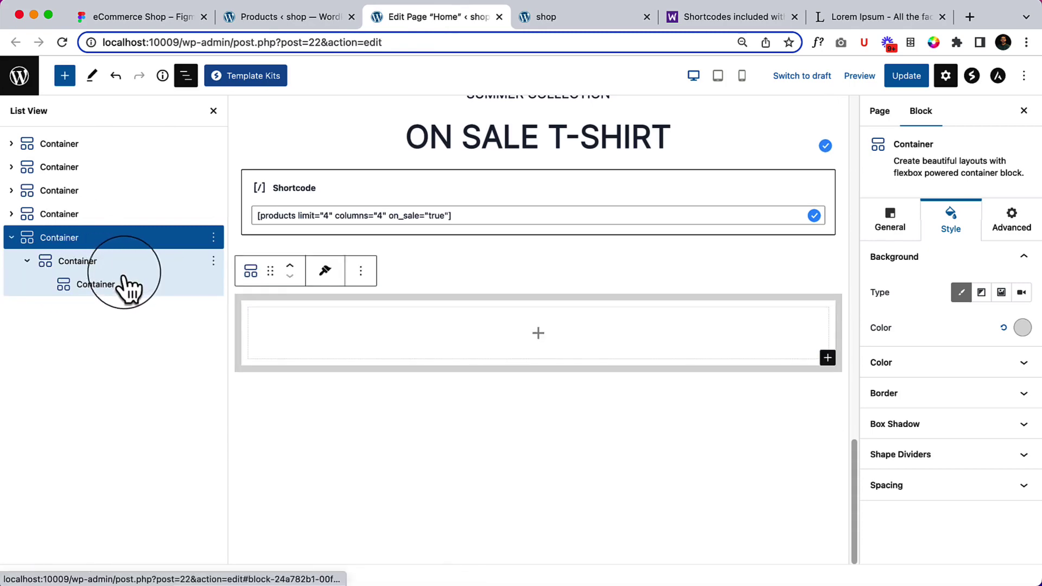
- Duplicate the innermost Container so the white Container holds two, and select that white parent Container
left_click(124, 287)
left_click(213, 286)
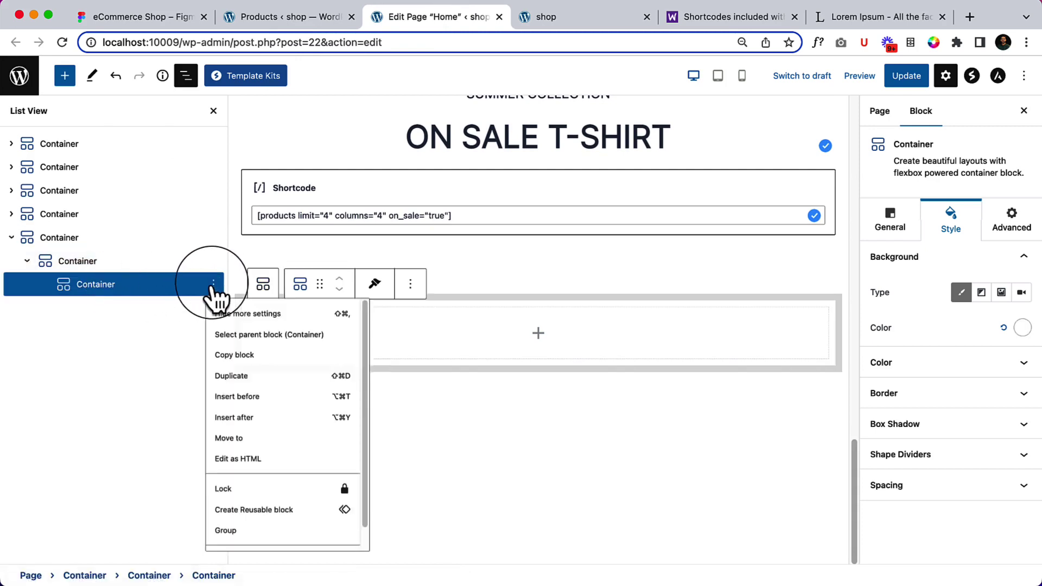
left_click(242, 393)
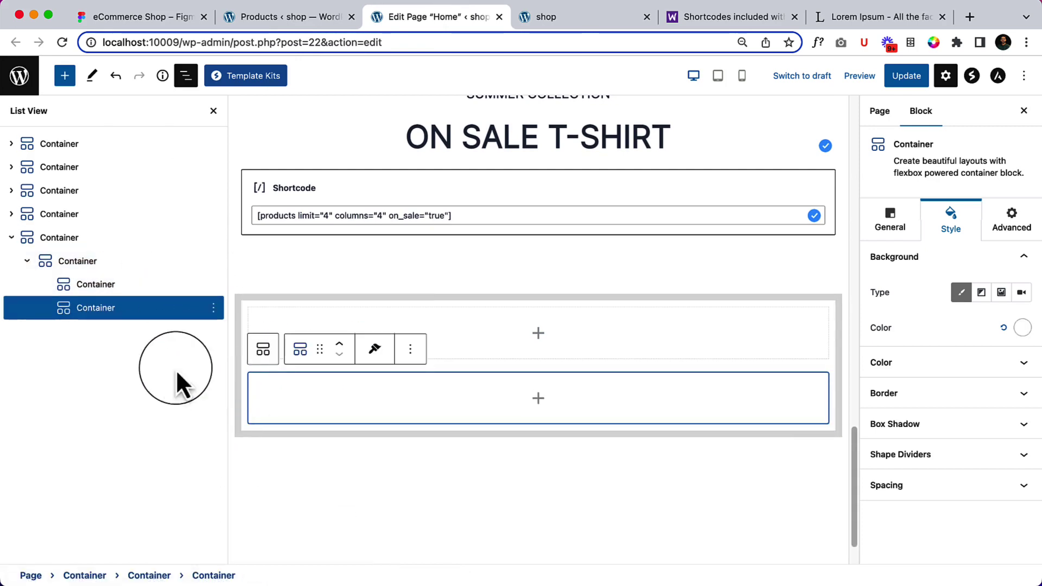
left_click(122, 266)
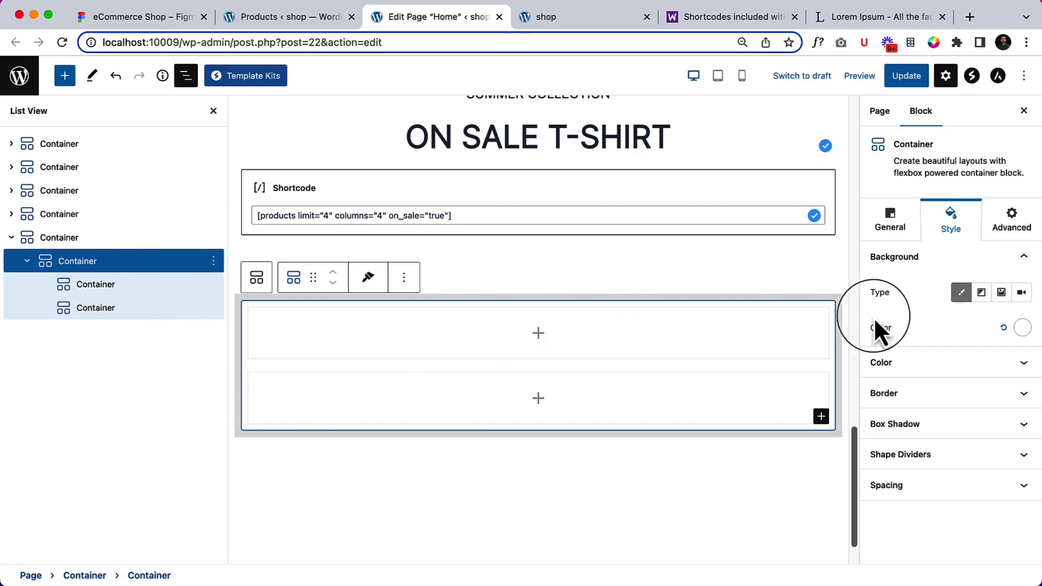
- Unlink the grey outer Container's padding and set it to 90 px top and bottom and 10 px right and left
left_click(124, 238)
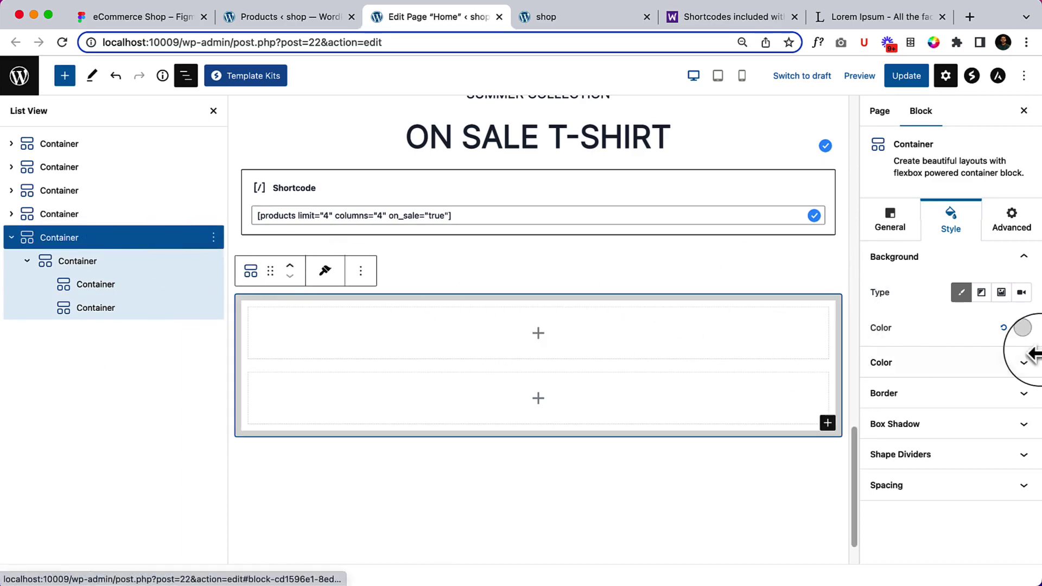
left_click(975, 489)
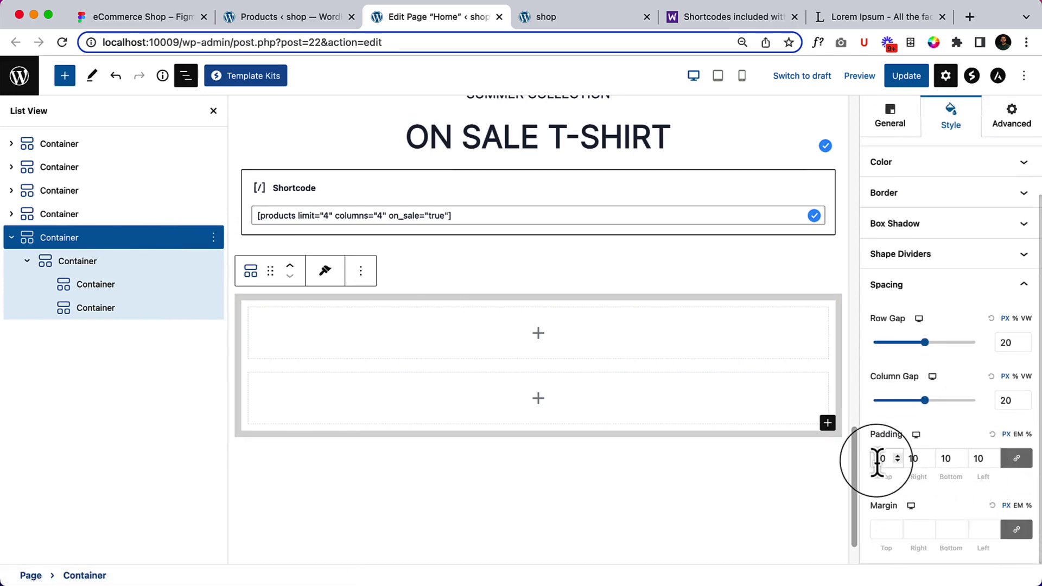
type("90")
left_click(923, 458)
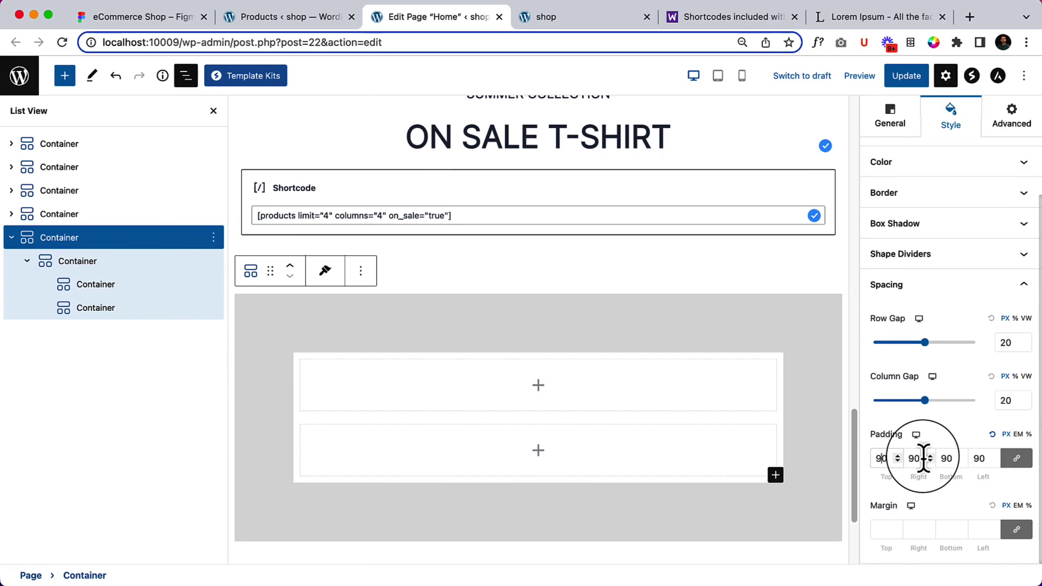
key("BackSpace")
left_click(1016, 459)
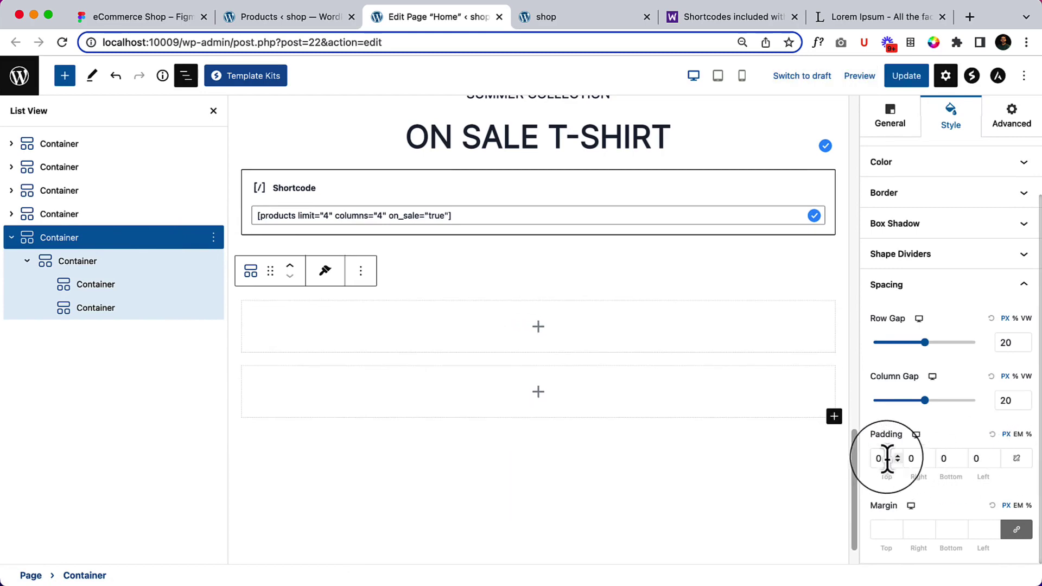
type("90")
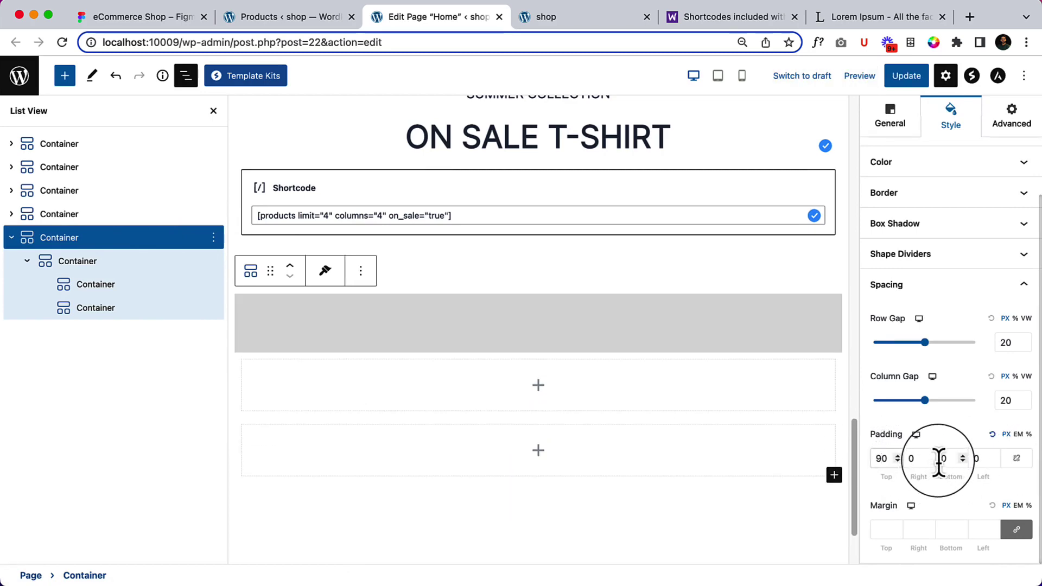
left_click(943, 458)
type("90")
type("10")
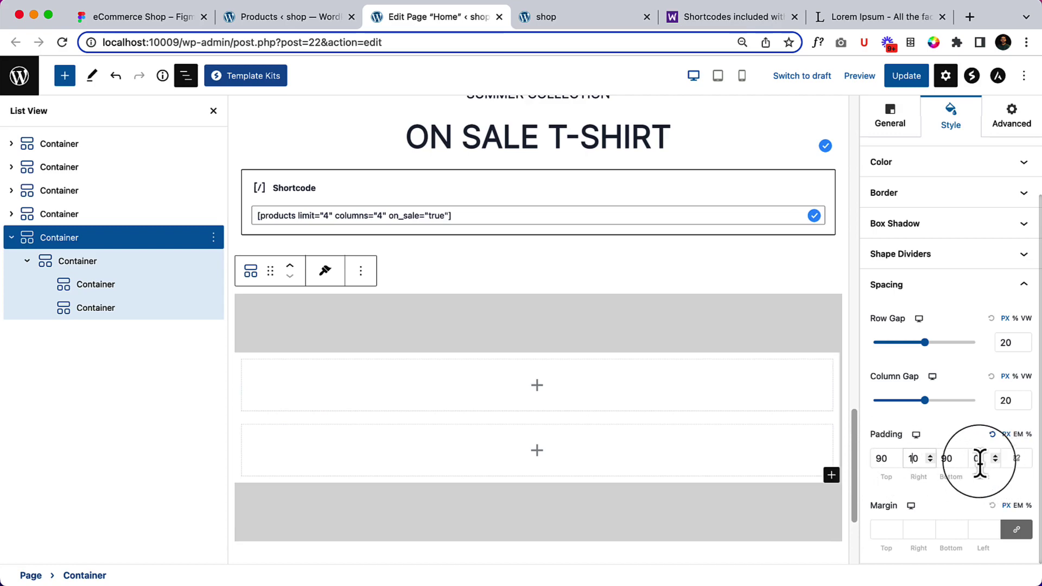
left_click(977, 458)
type("10")
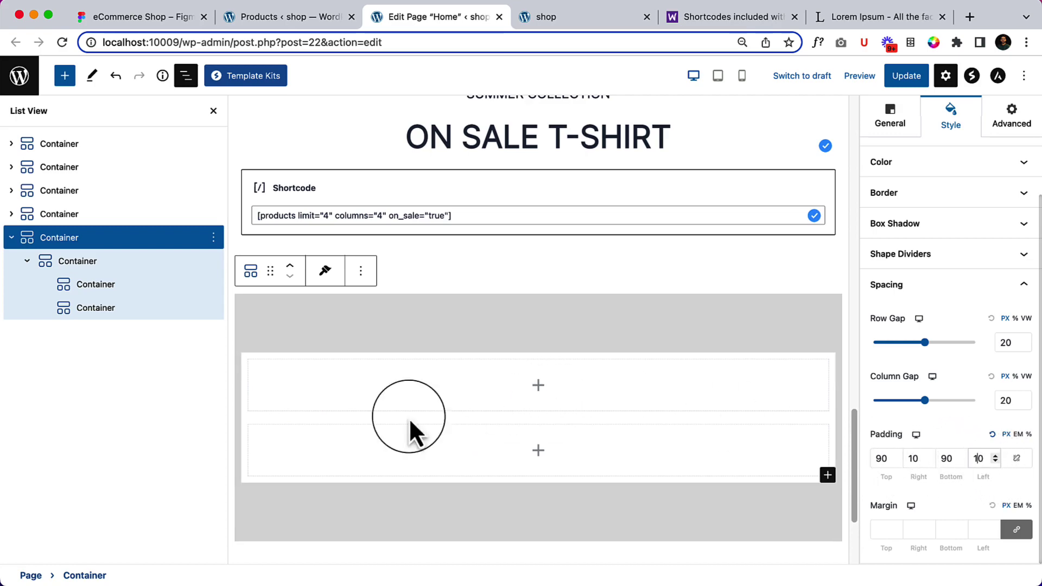
- Set the white nested Container's flex direction to row so its two inner Containers sit side by side
left_click(133, 260)
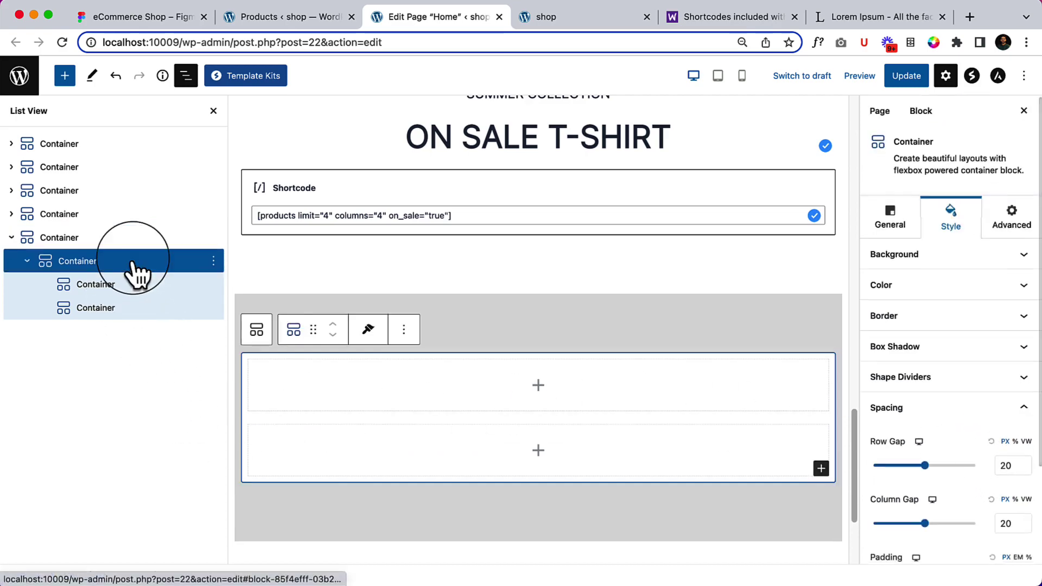
left_click(1022, 240)
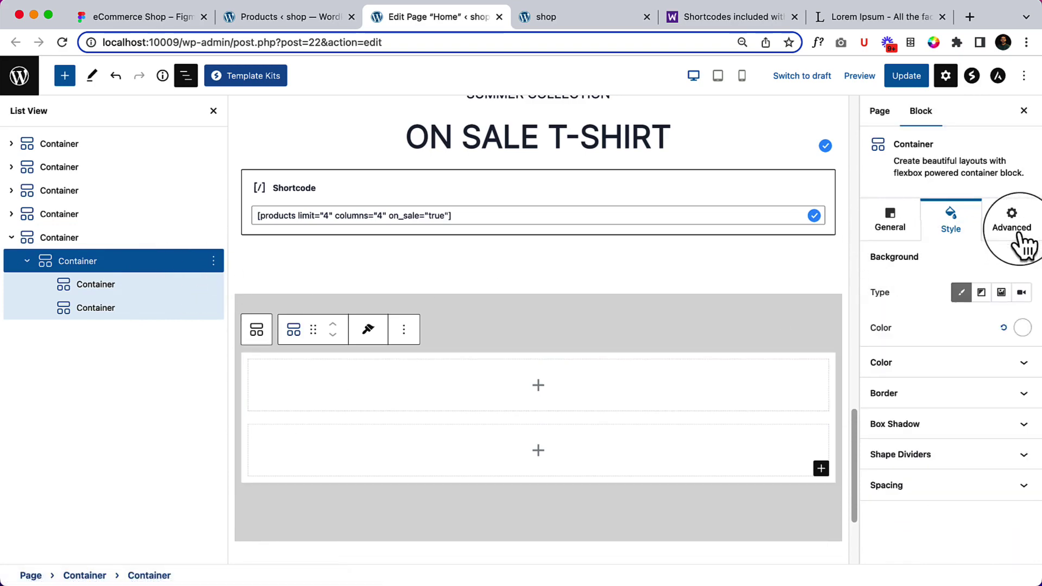
left_click(1023, 328)
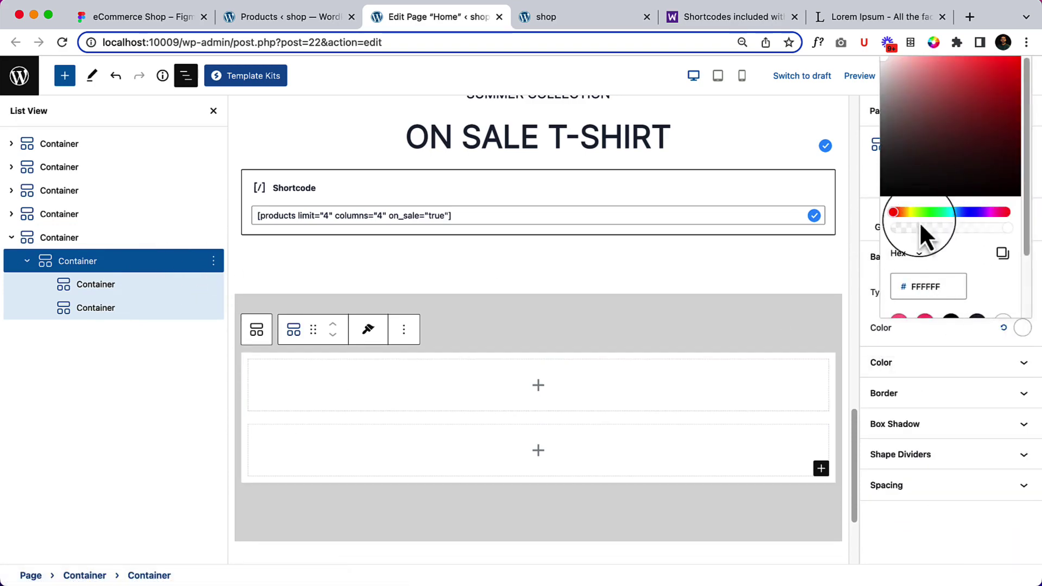
left_click(124, 271)
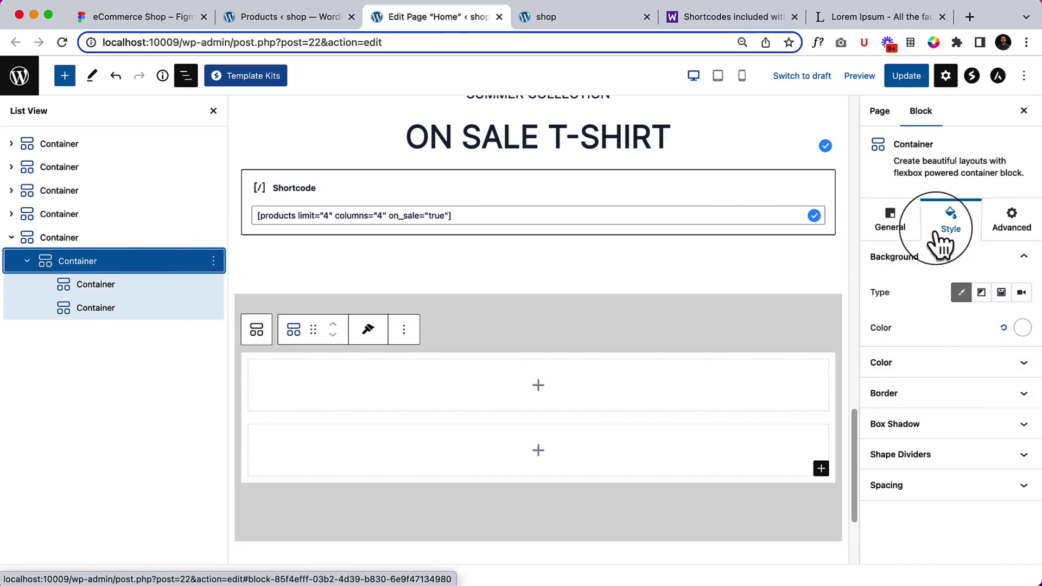
left_click(891, 218)
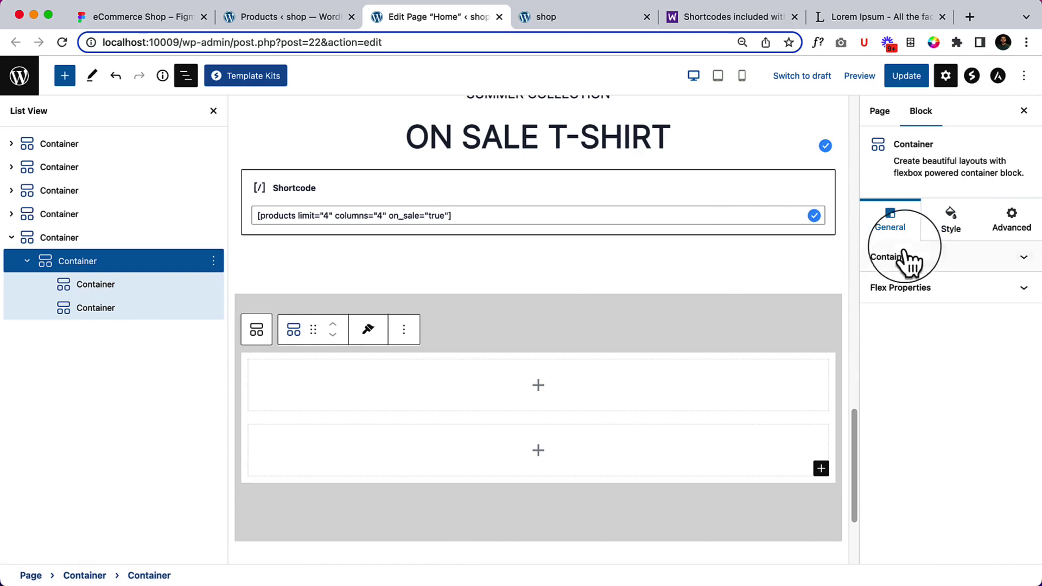
left_click(912, 288)
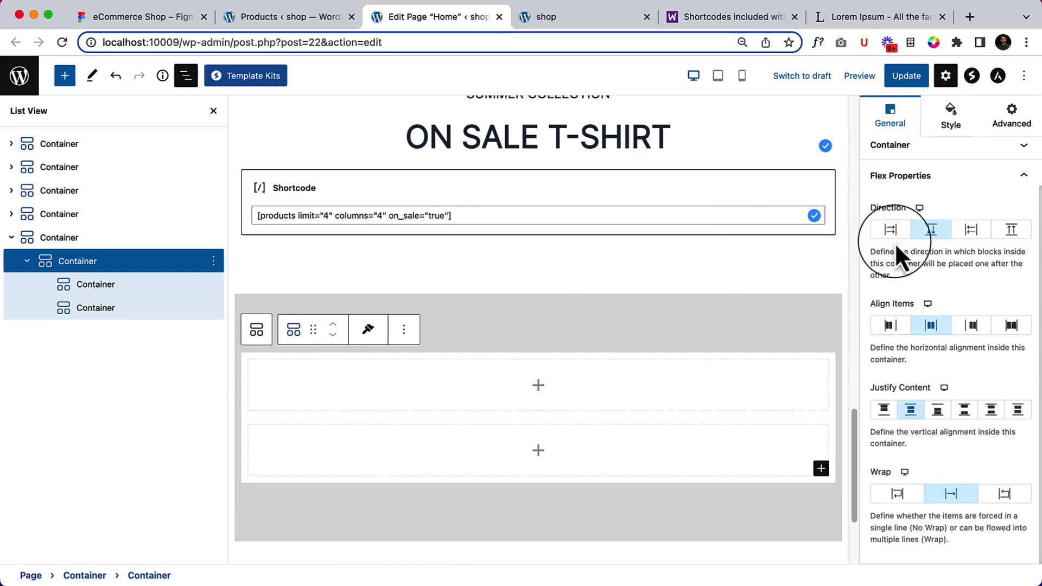
left_click(891, 230)
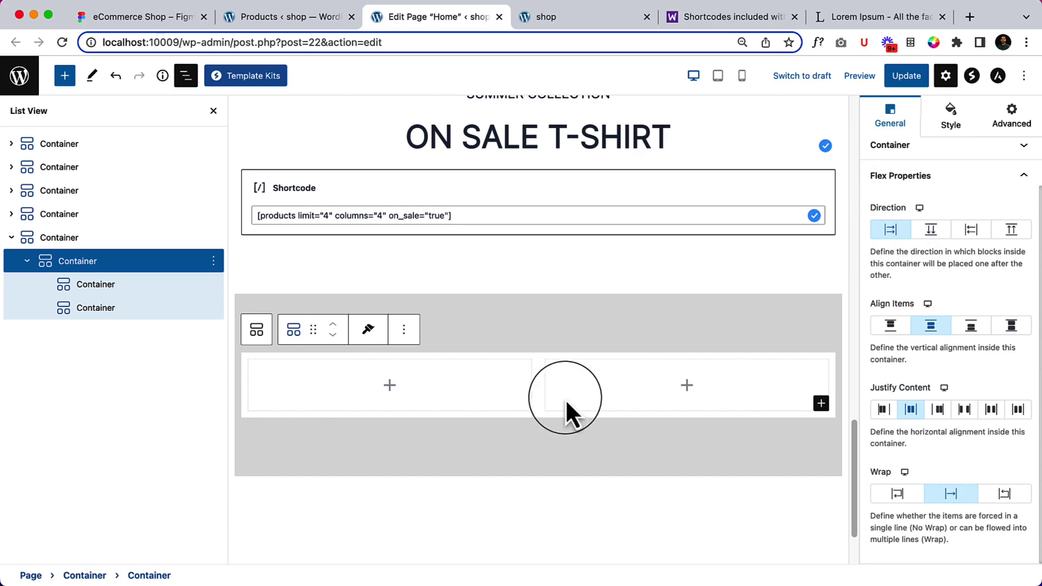
- Check the women's and men's rows in Figma, and duplicate the white row Container in the Home page editor
left_click(161, 20)
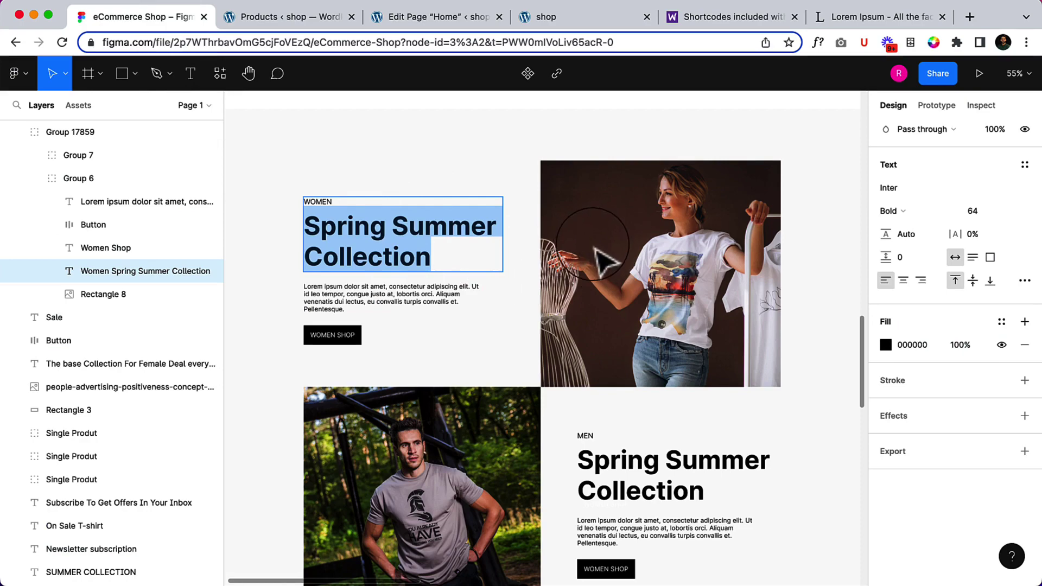
scroll(602, 260, "down", 5)
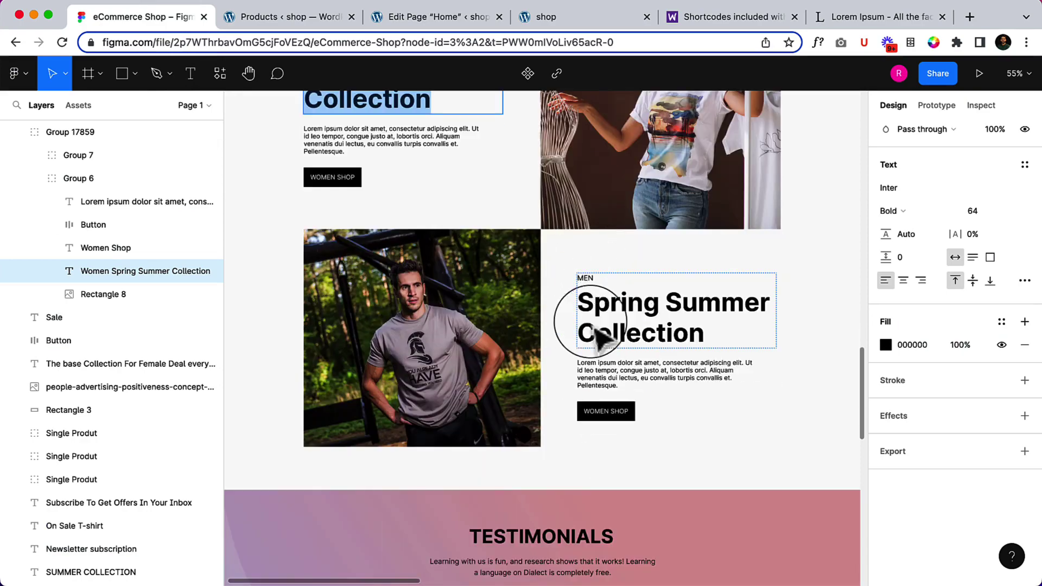
left_click(317, 17)
left_click(418, 16)
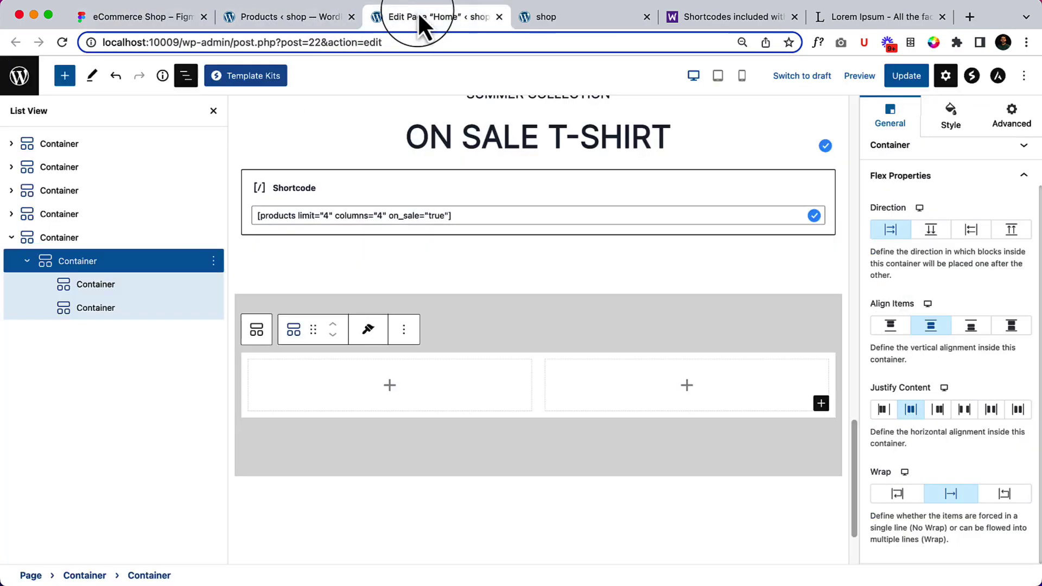
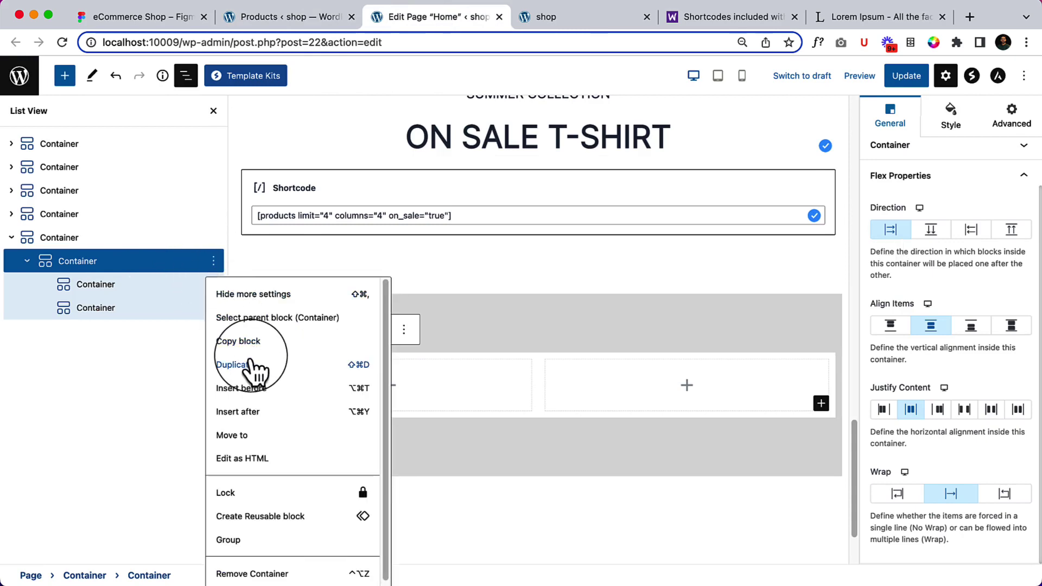
left_click(241, 364)
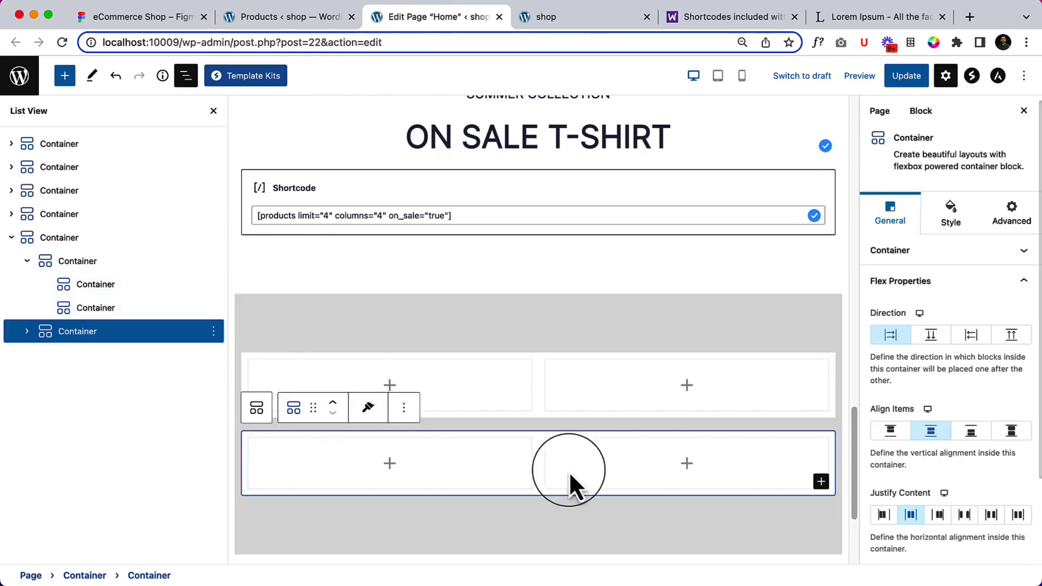
- Remove the duplicated white row Container from the grey outer Container
scroll(561, 464, "down", 3)
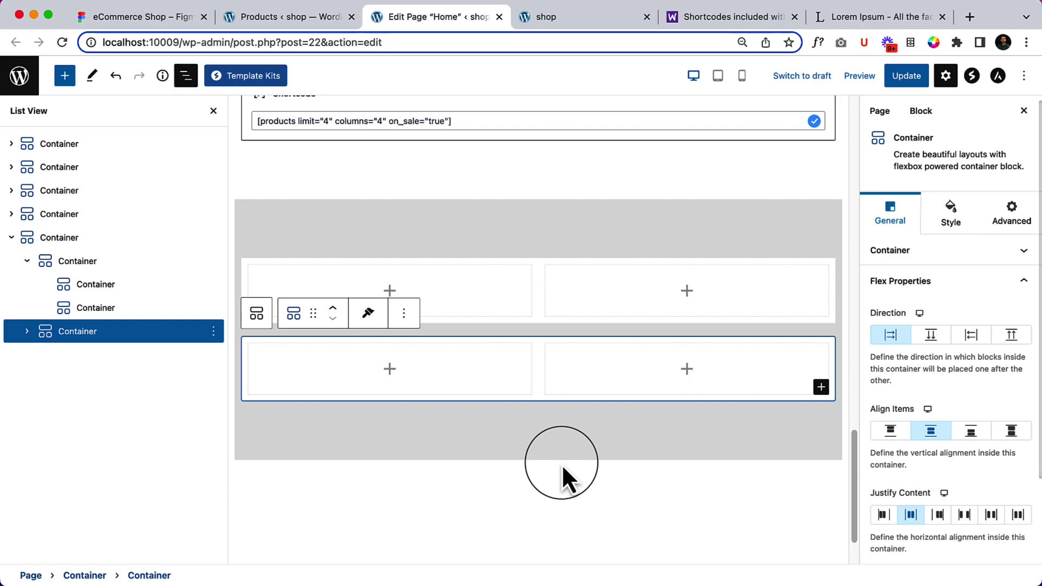
left_click(214, 331)
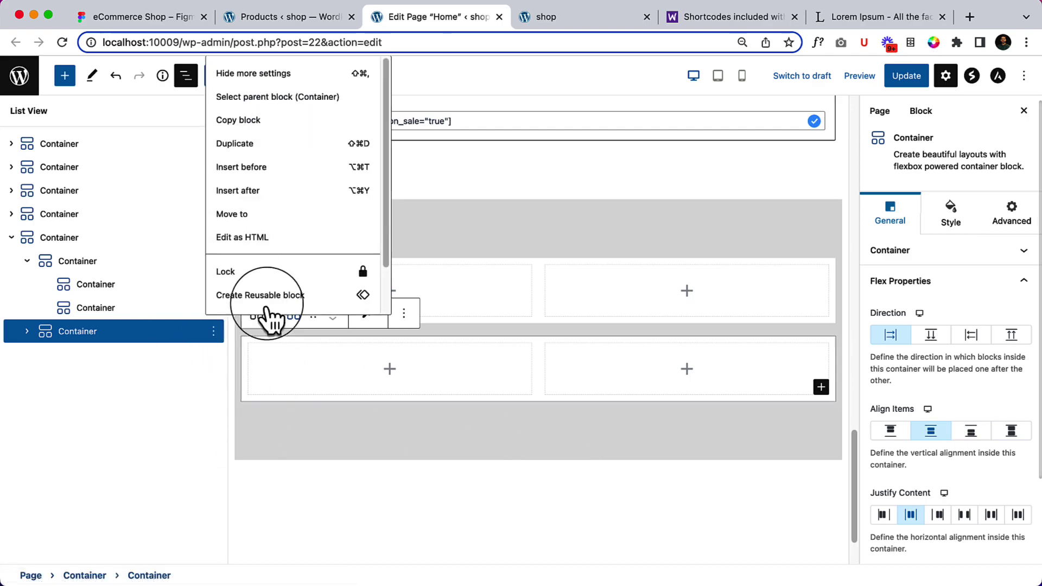
left_click(271, 293)
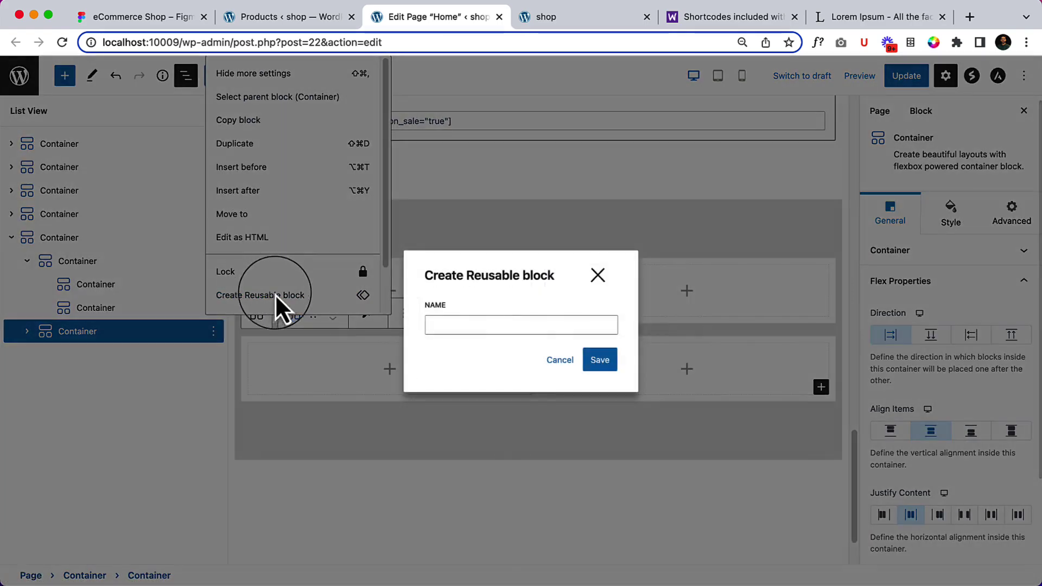
left_click(599, 274)
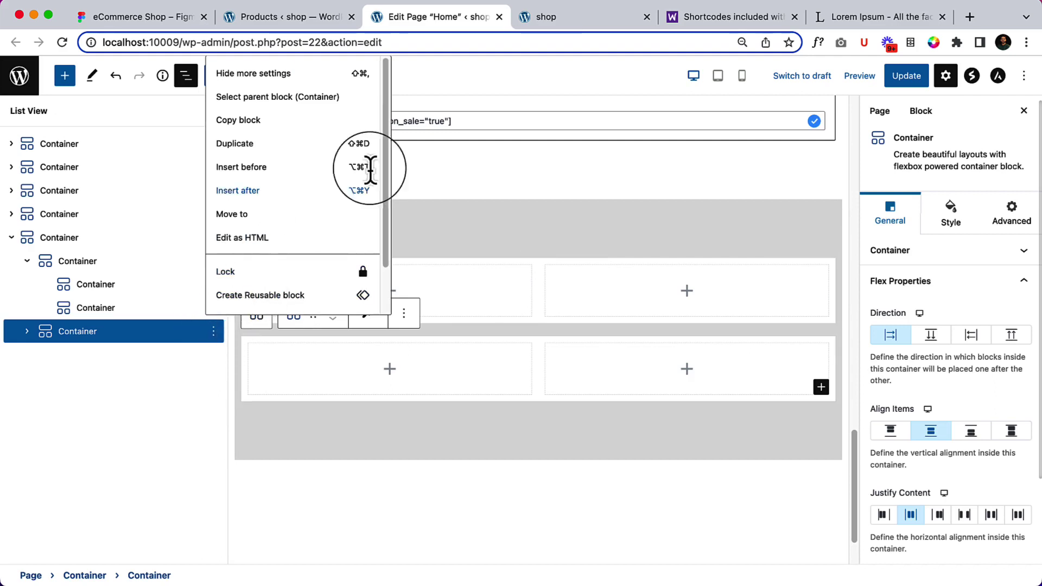
scroll(356, 232, "down", 2)
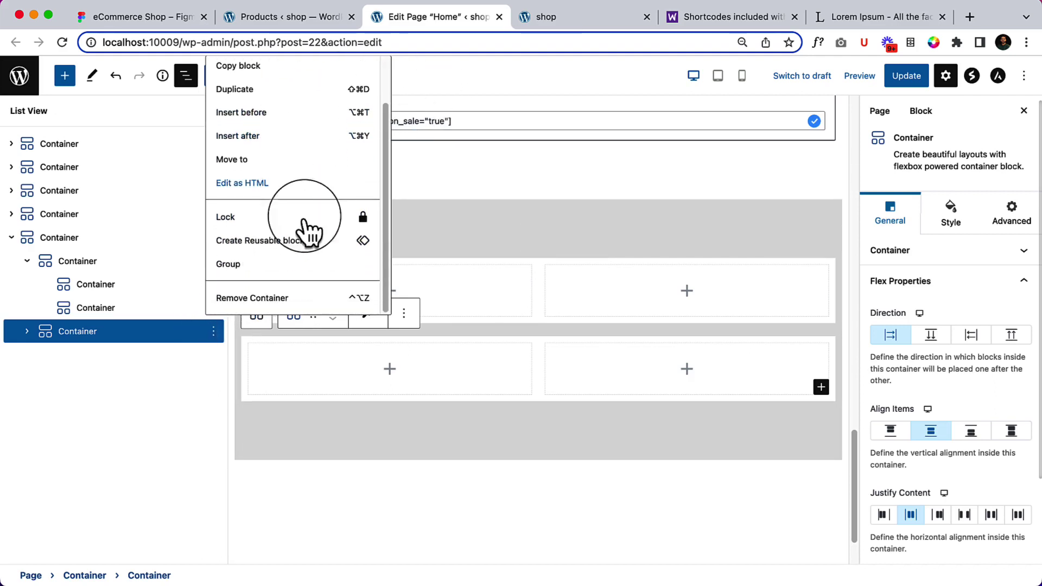
left_click(269, 299)
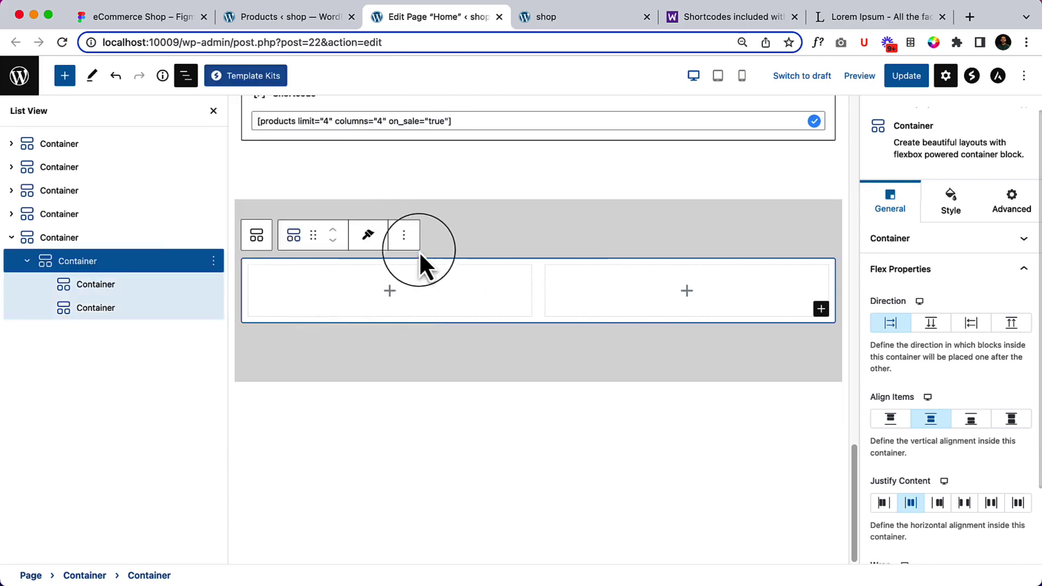
- Insert a Paragraph in the first inner Container with the text "Women", checking the women's block in Figma, and add an empty Paragraph below
left_click(389, 291)
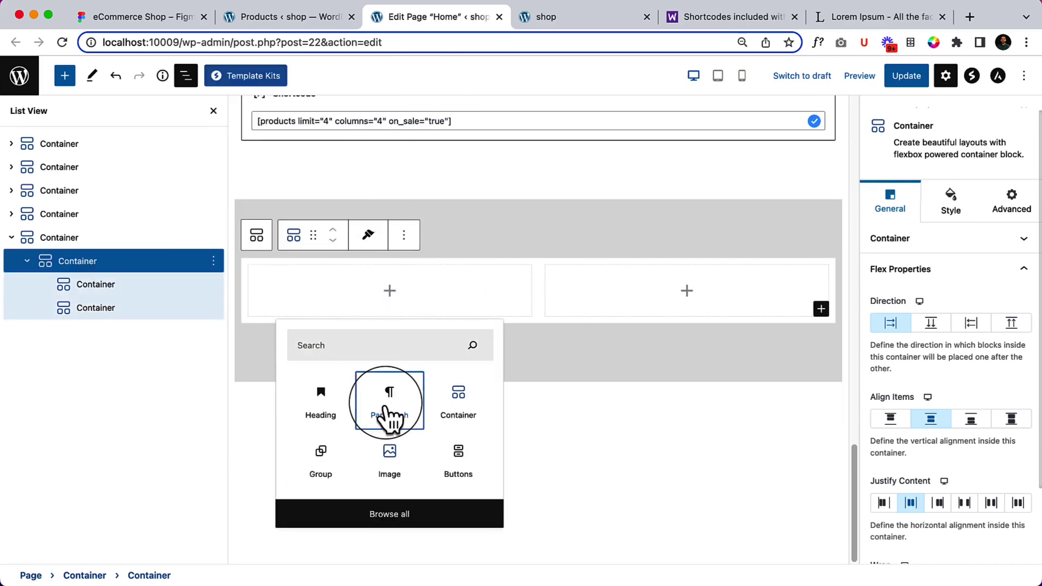
left_click(384, 404)
left_click(143, 17)
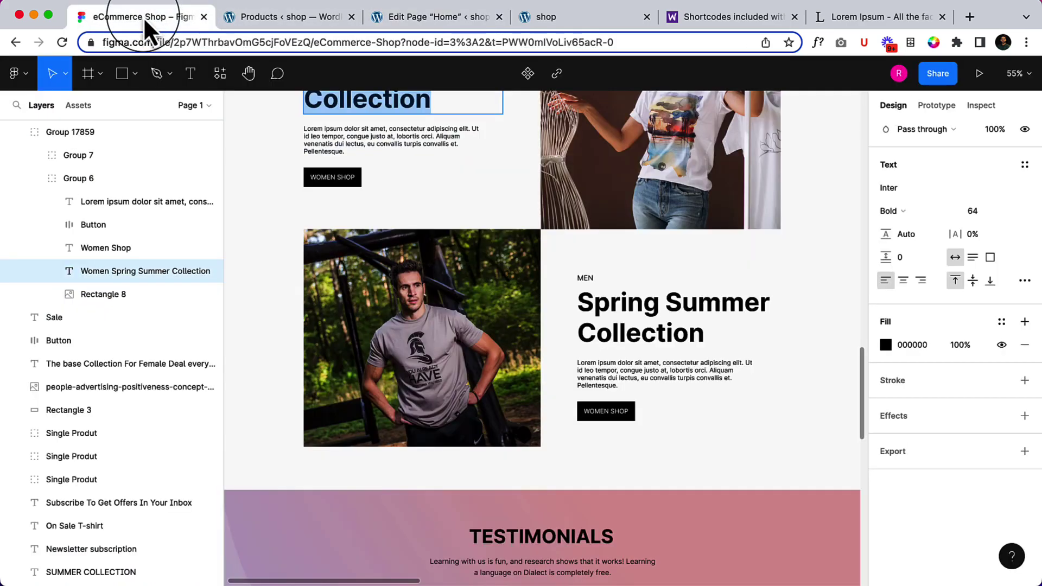
scroll(434, 193, "up", 3)
right_click(378, 245)
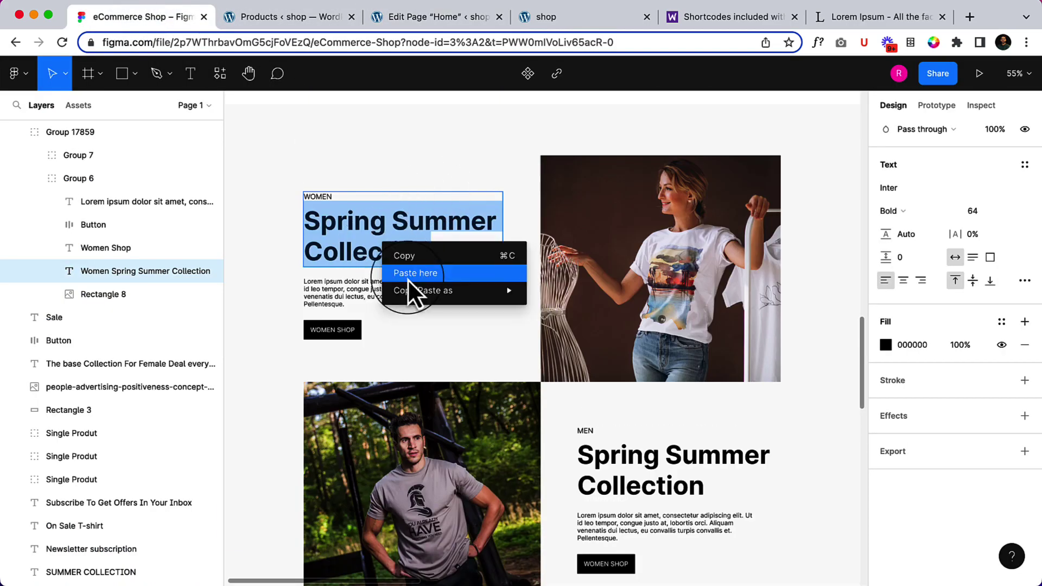
left_click(416, 254)
left_click(402, 21)
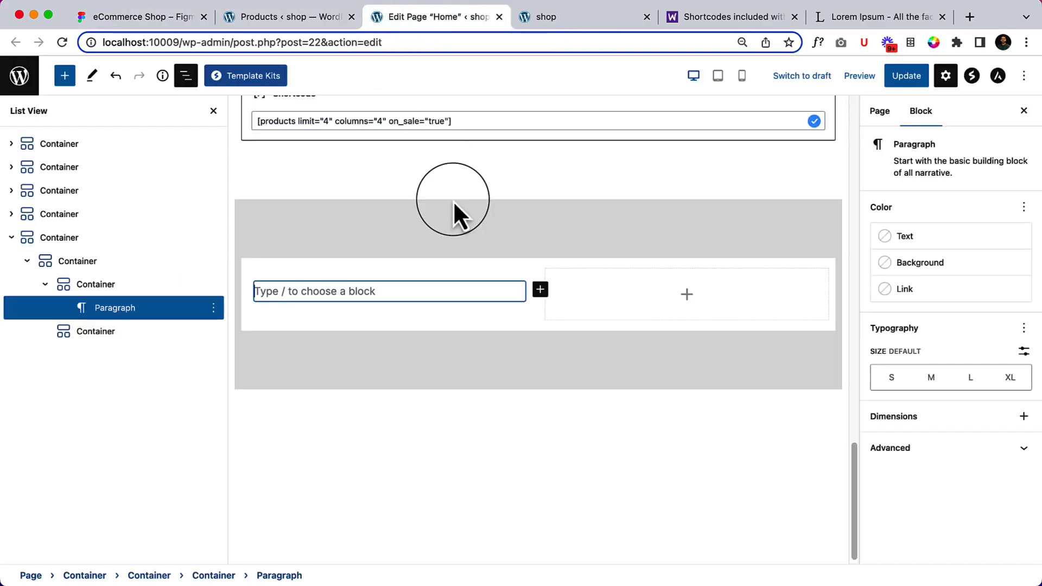
type("Women")
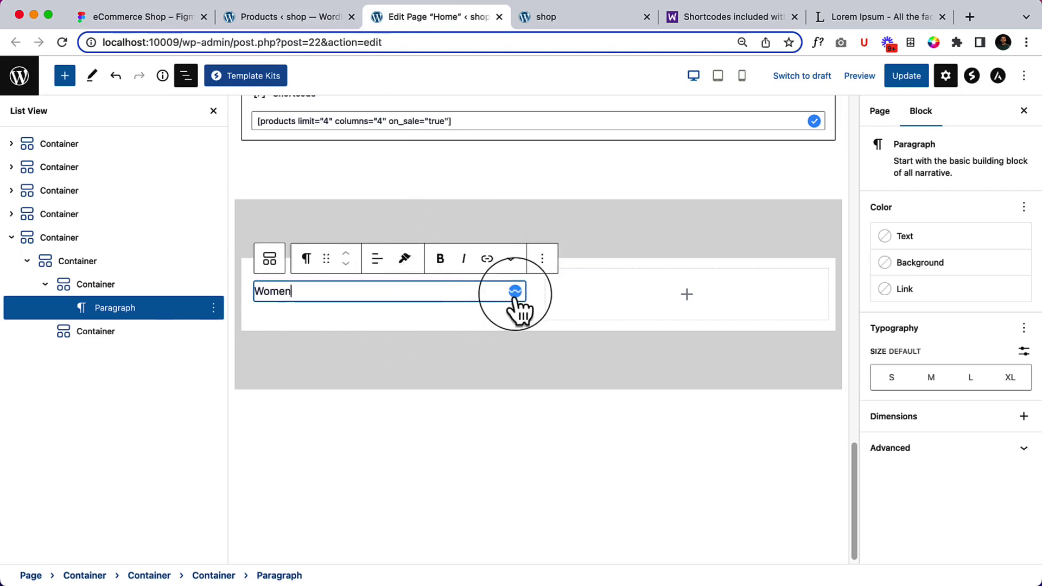
key("Return")
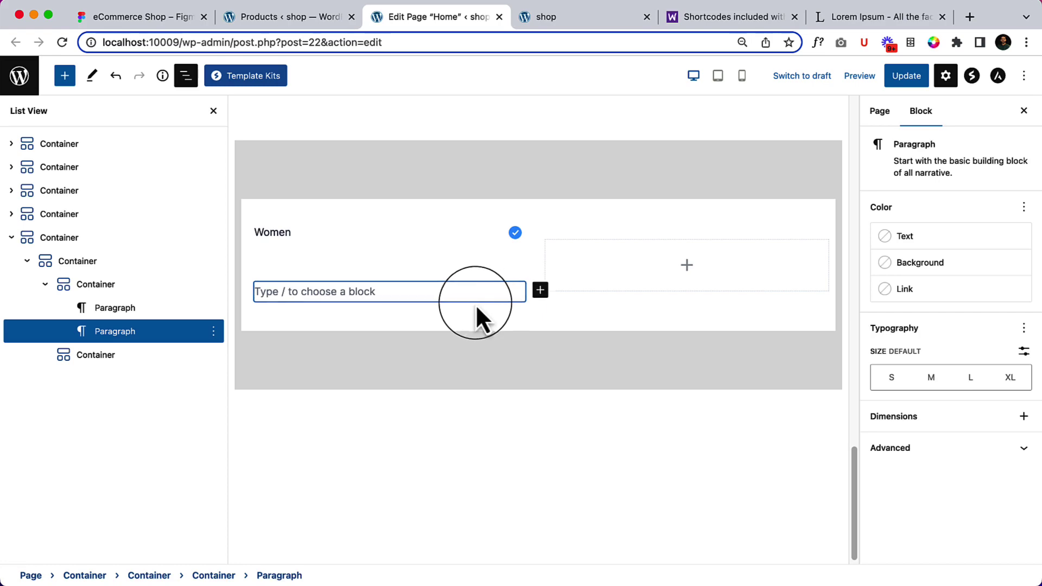
- Copy the women's Spring Summer Collection text in Figma, and select the first inner Container in the Home page editor
left_click(144, 16)
right_click(373, 211)
left_click(400, 224)
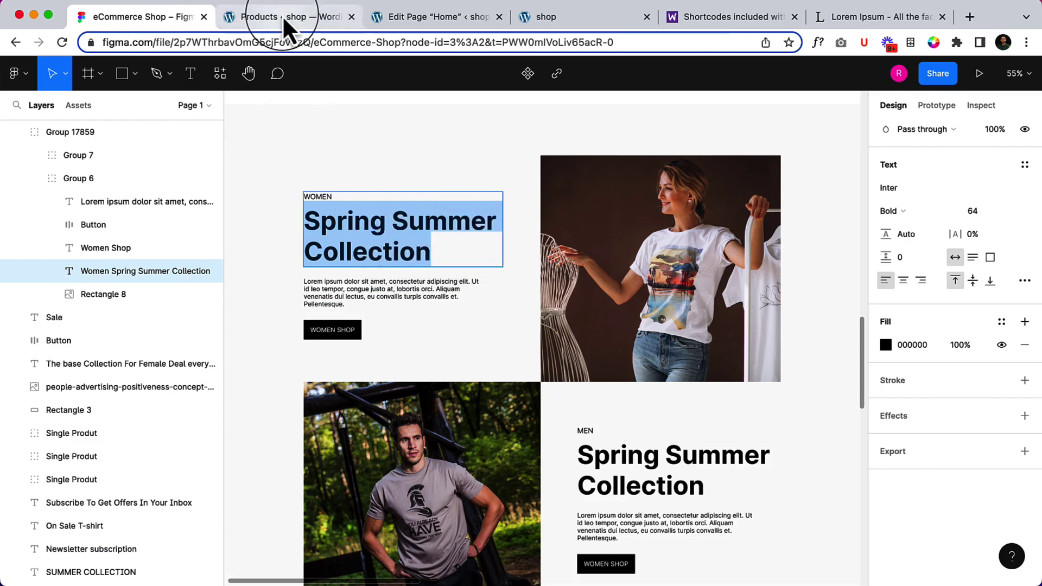
left_click(406, 17)
left_click(365, 228)
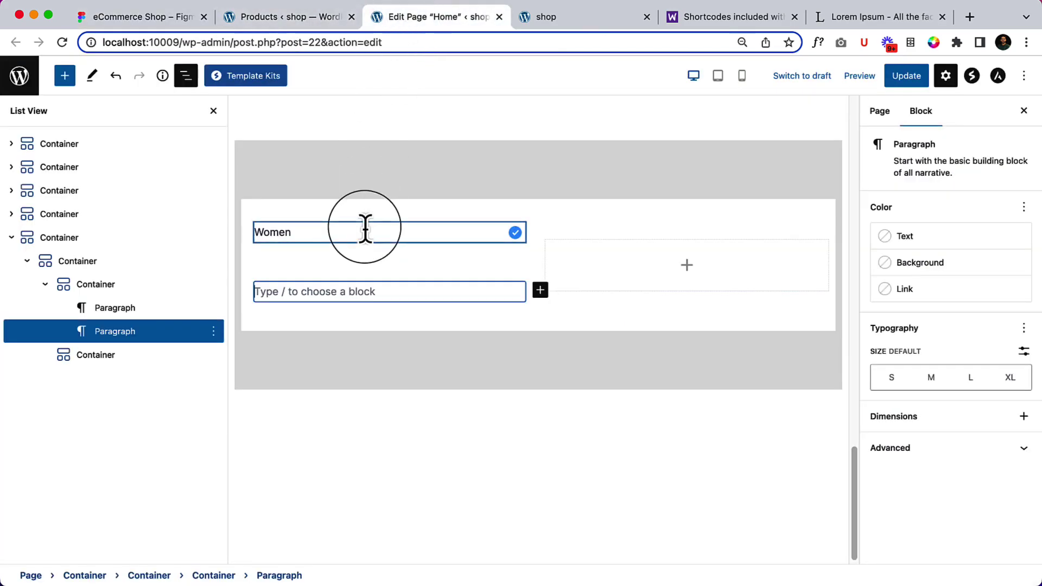
left_click(340, 261)
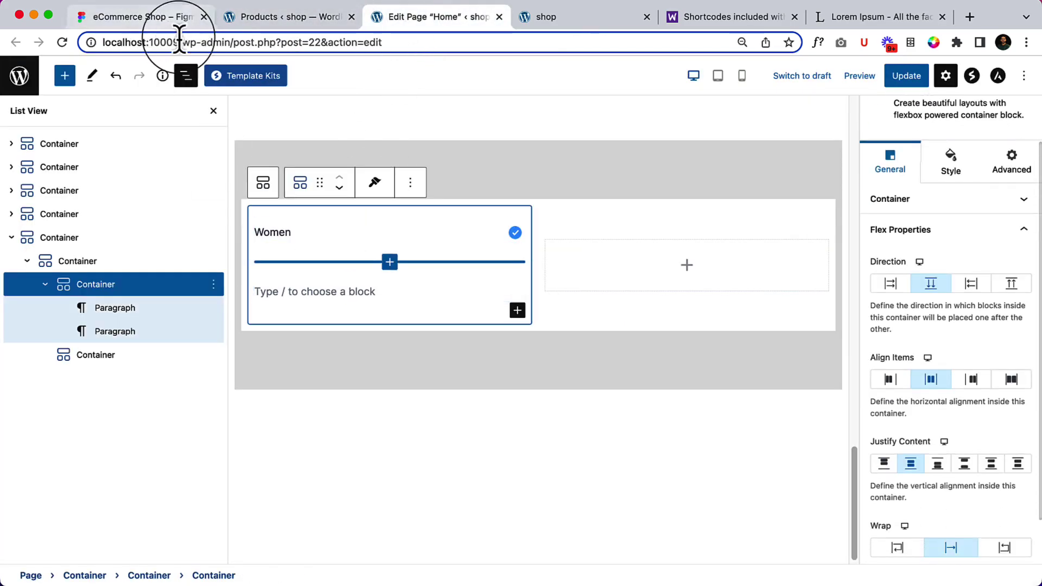
- Select the words "Spring Summer Collection" in the women's text layer in Figma, and return to the Home page editor
left_click(163, 17)
left_click(361, 255)
double_click(361, 255)
left_click_drag(437, 239, 302, 226)
left_click(302, 226)
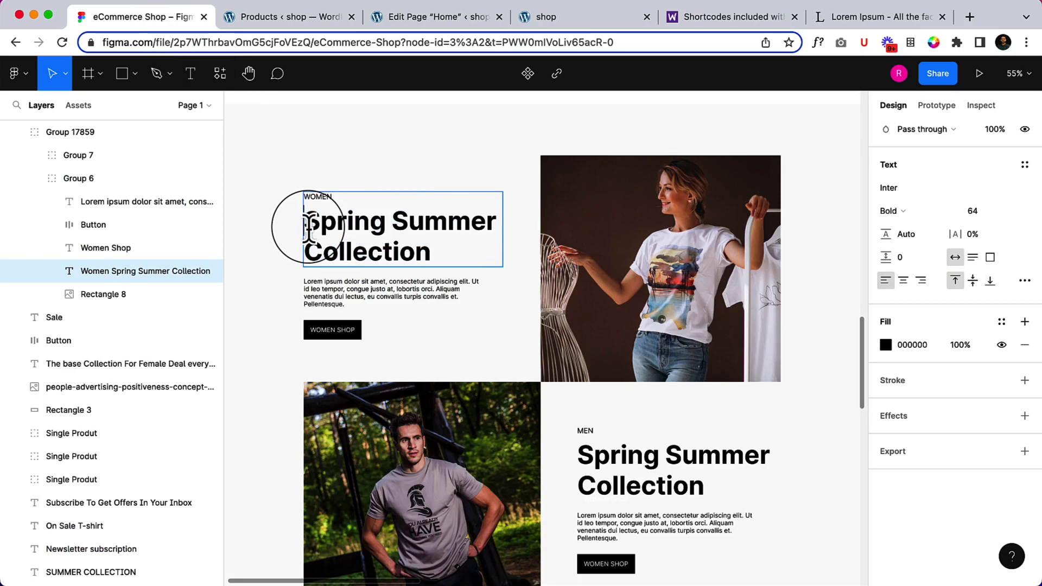
left_click(285, 21)
left_click(409, 14)
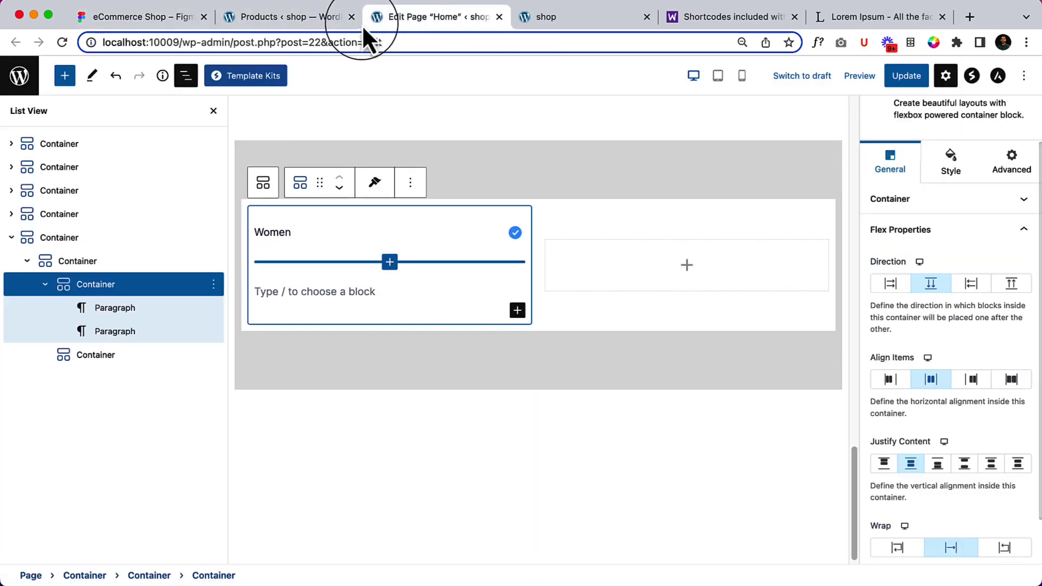
- Close the Products browser page and remove the empty Paragraph below "Women" in the Home page editor
left_click(351, 17)
left_click(288, 292)
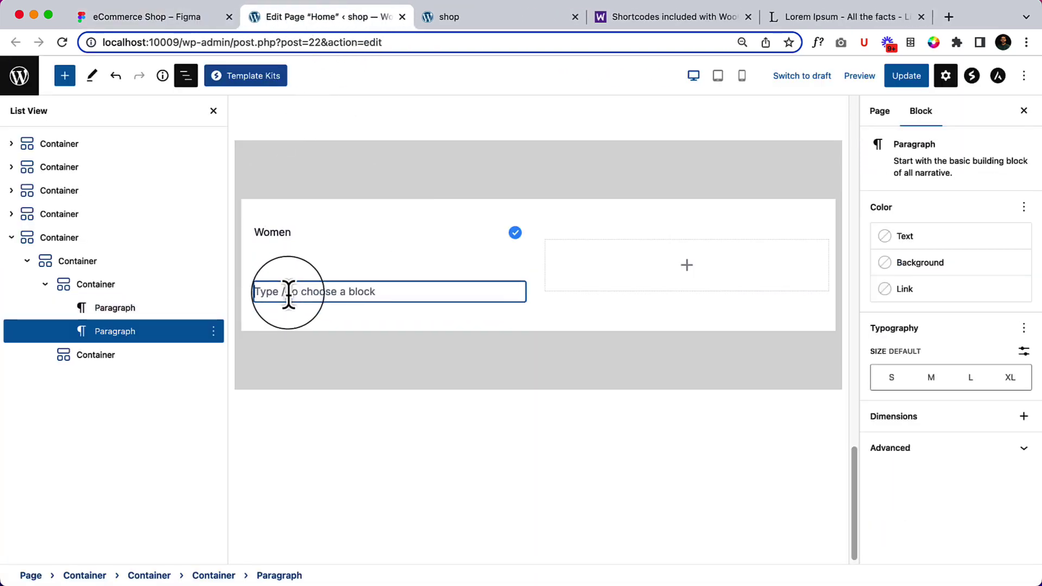
left_click(214, 331)
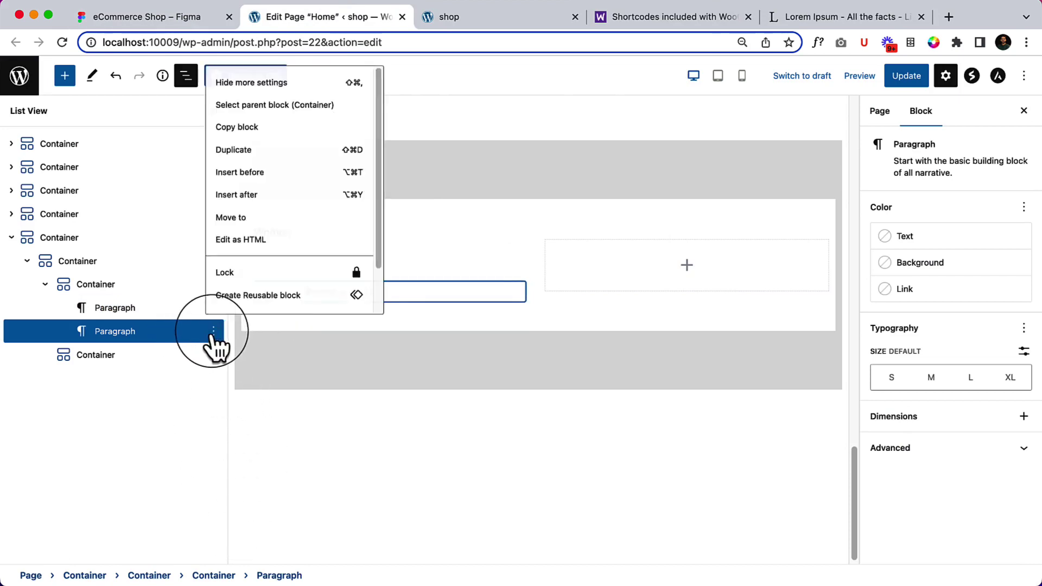
left_click(213, 331)
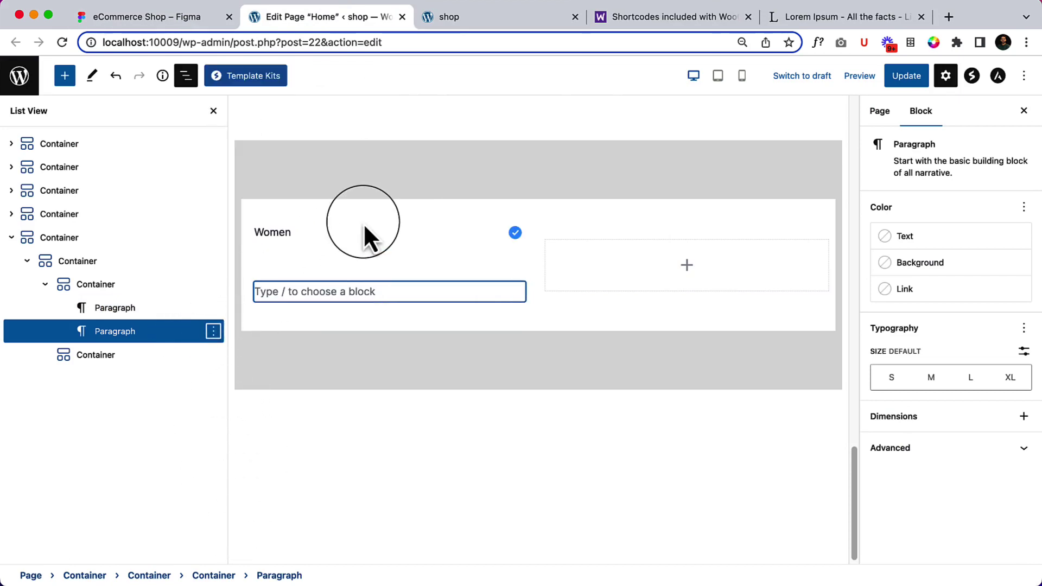
left_click(213, 332)
scroll(314, 247, "down", 2)
left_click(307, 304)
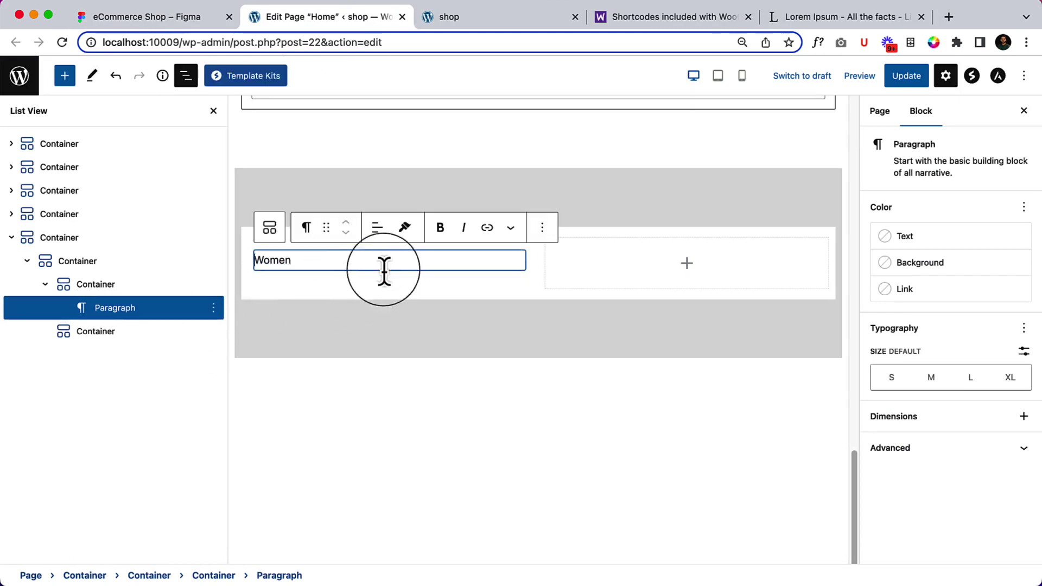
- Add a Heading block below the "Women" Paragraph with the text "Spring Summer Collection", after checking the women's block in Figma
left_click(171, 15)
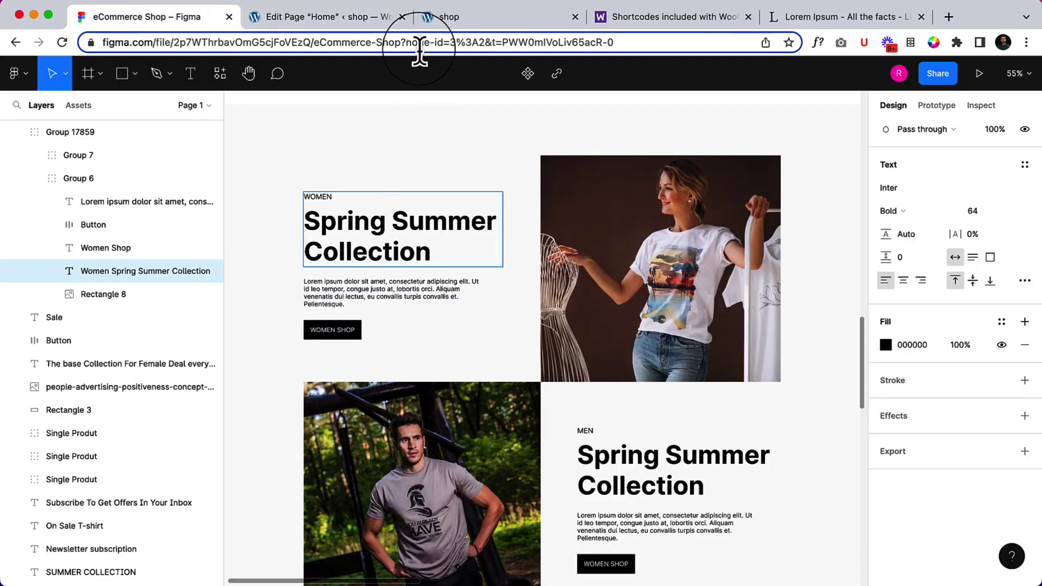
left_click(373, 20)
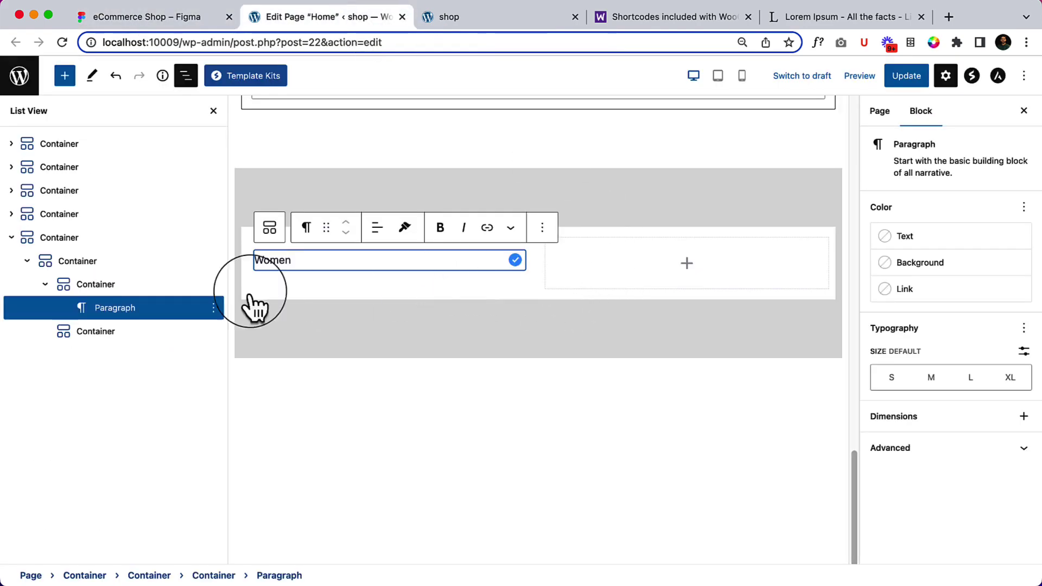
left_click(64, 75)
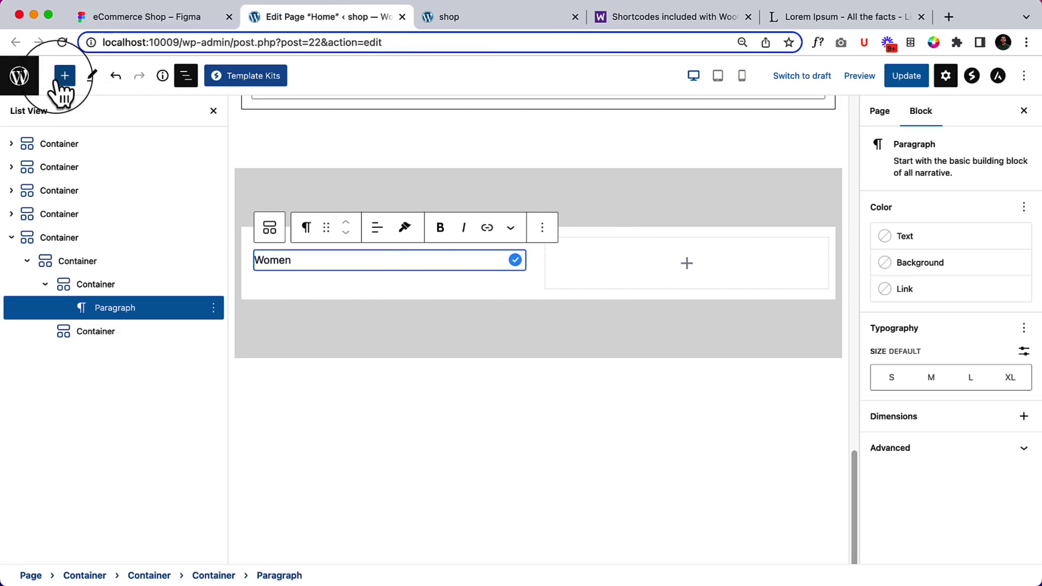
scroll(106, 269, "down", 10)
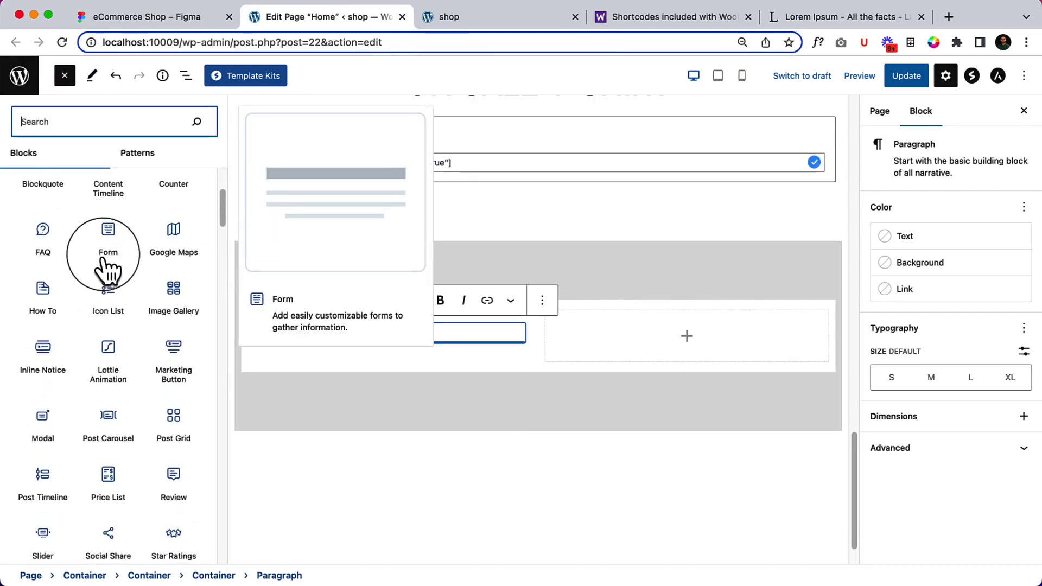
left_click_drag(114, 291, 333, 337)
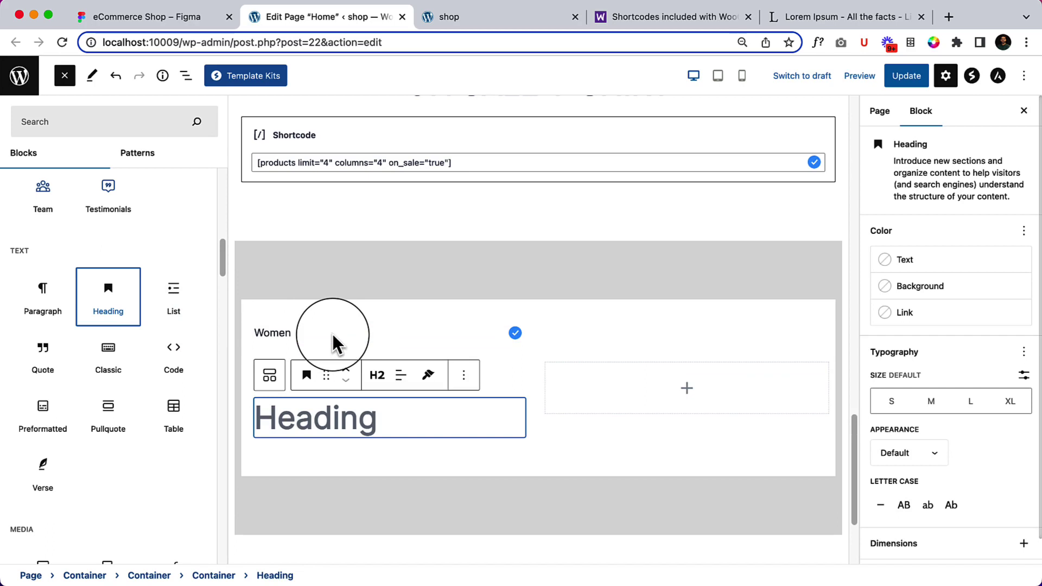
left_click(295, 433)
type("Spring Summer")
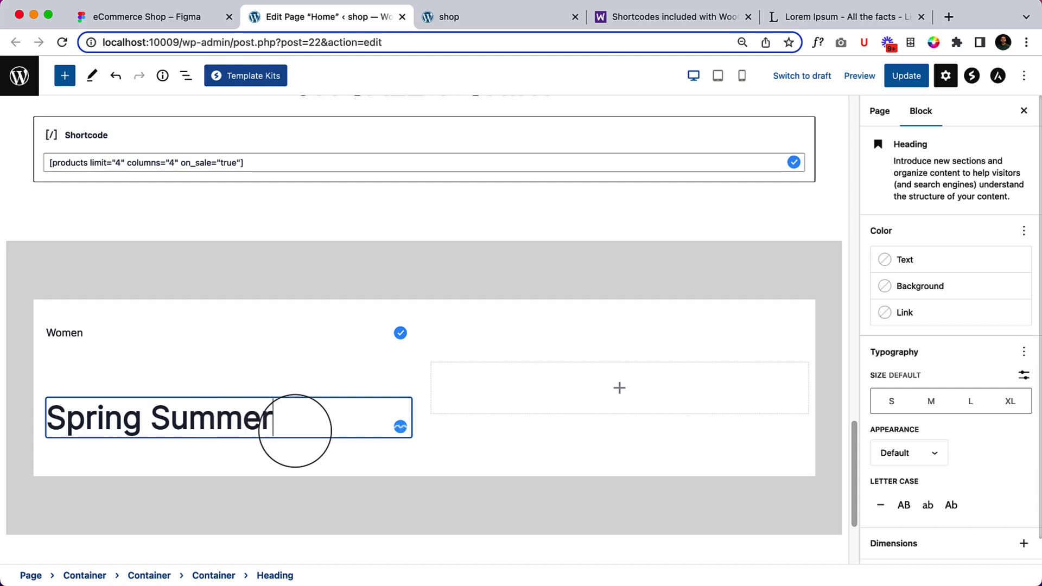
type(" Collection")
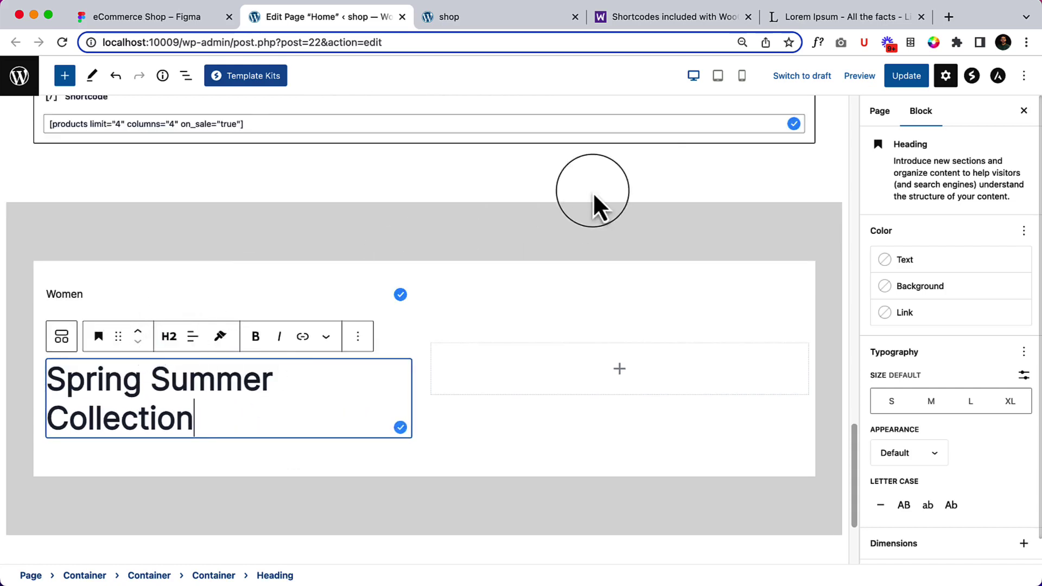
- Open the Home page in the code editor and examine its block markup down to the women's Spring Summer Collection container
left_click(1023, 79)
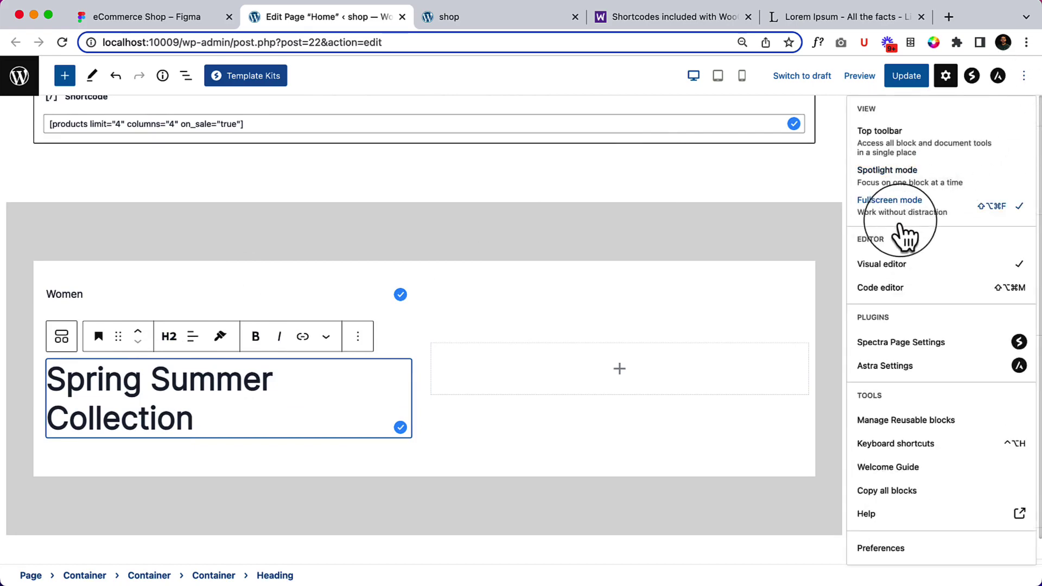
left_click(918, 296)
scroll(409, 410, "down", 4)
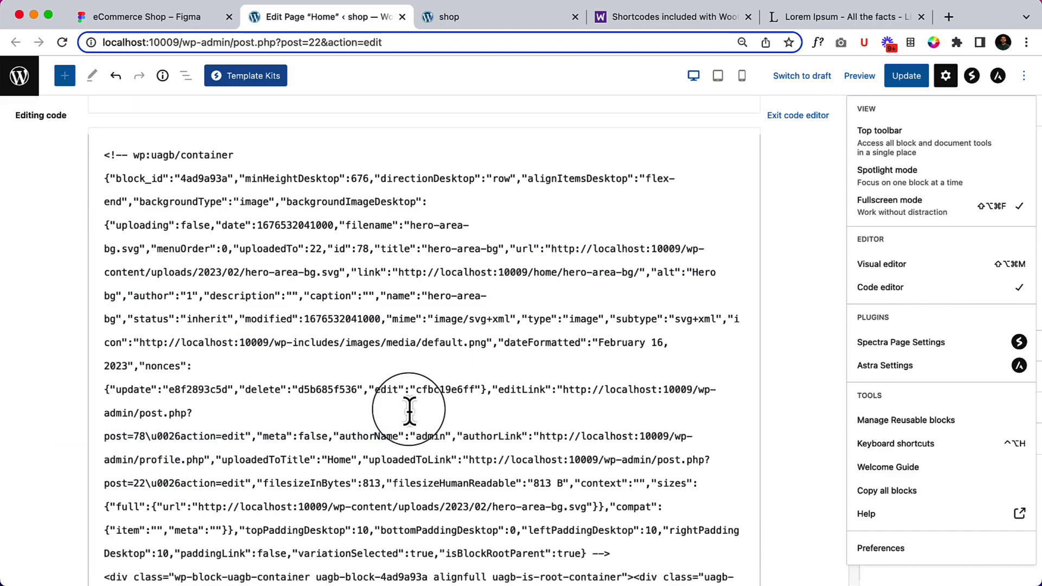
scroll(408, 409, "down", 8)
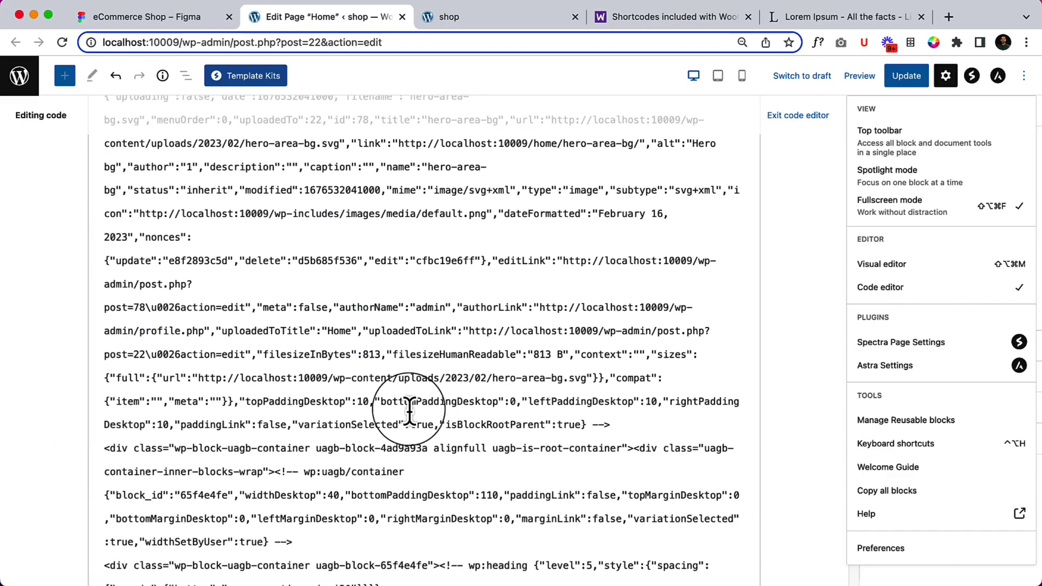
scroll(408, 410, "down", 20)
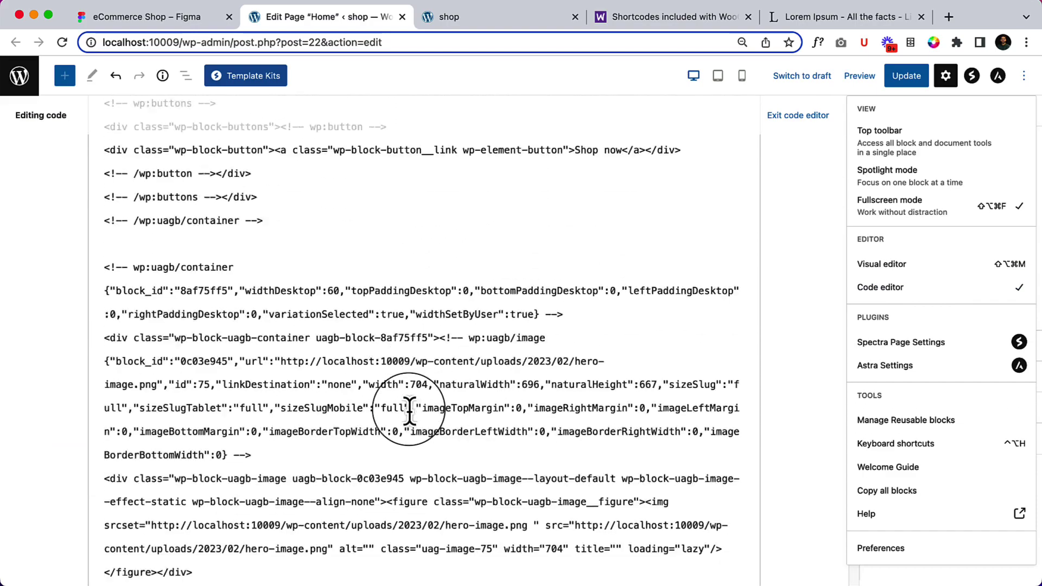
scroll(408, 410, "down", 13)
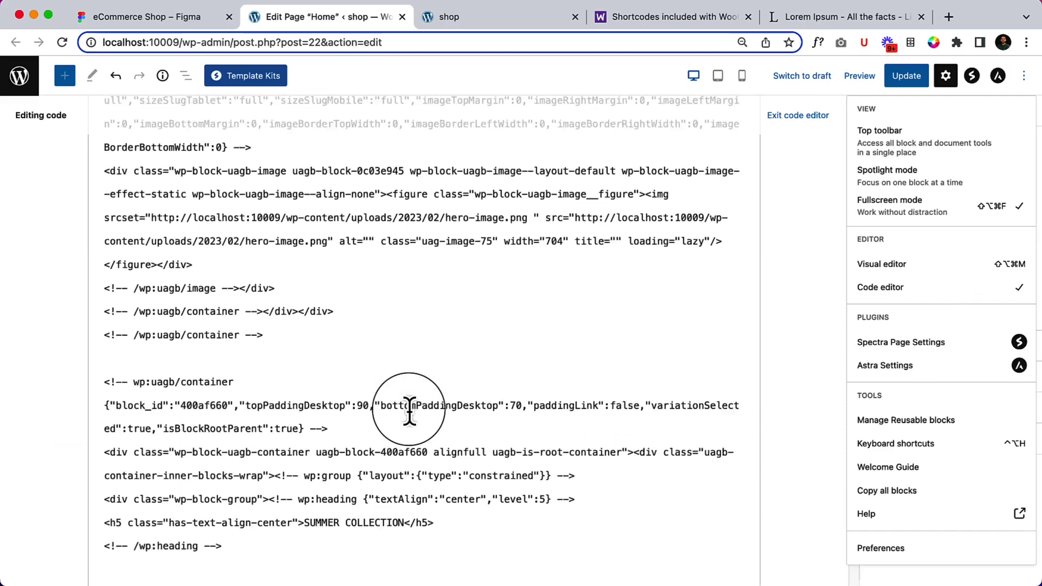
scroll(408, 410, "down", 13)
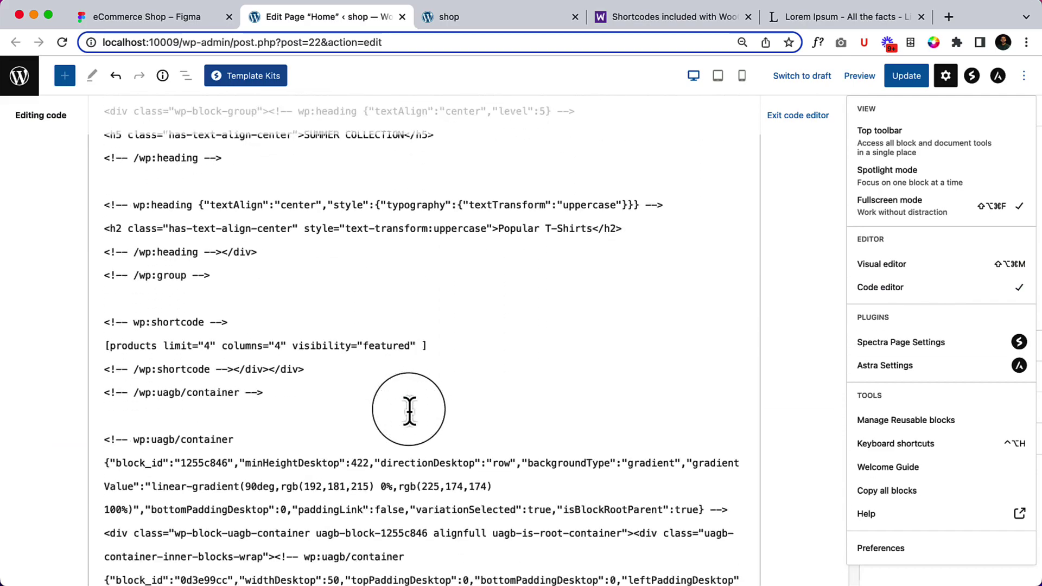
scroll(409, 410, "down", 15)
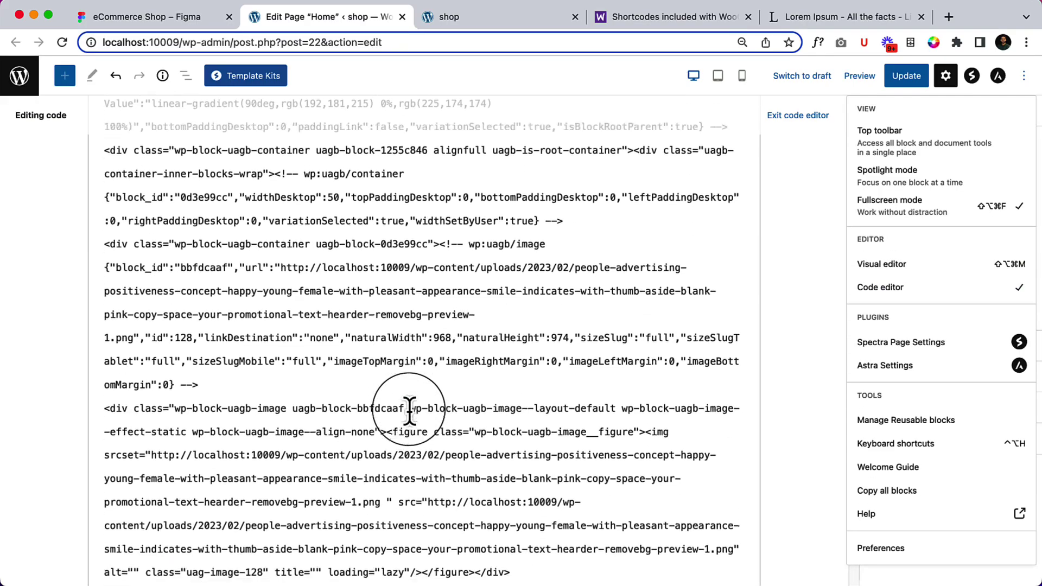
scroll(409, 409, "down", 13)
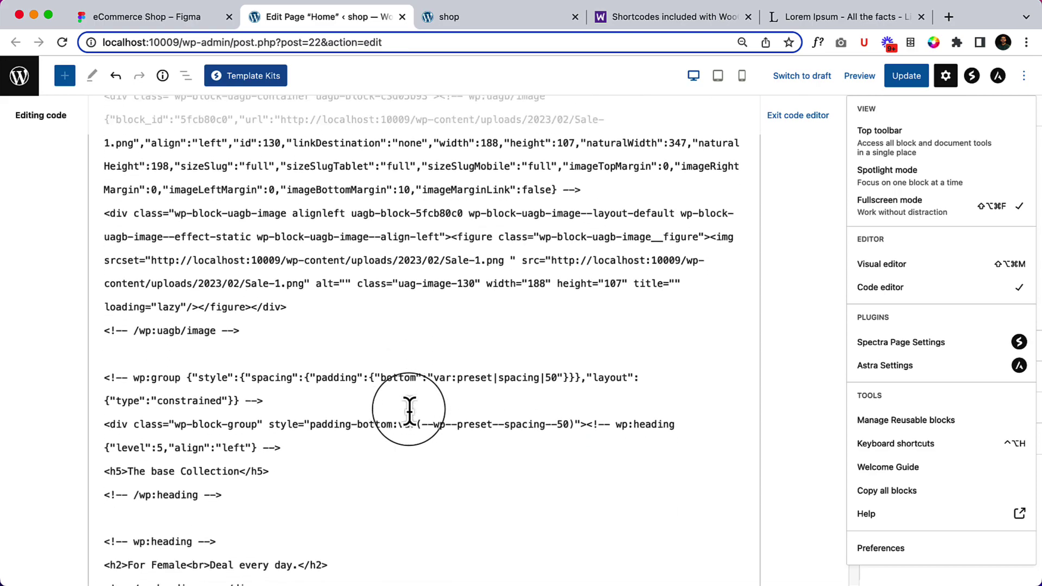
scroll(409, 410, "down", 20)
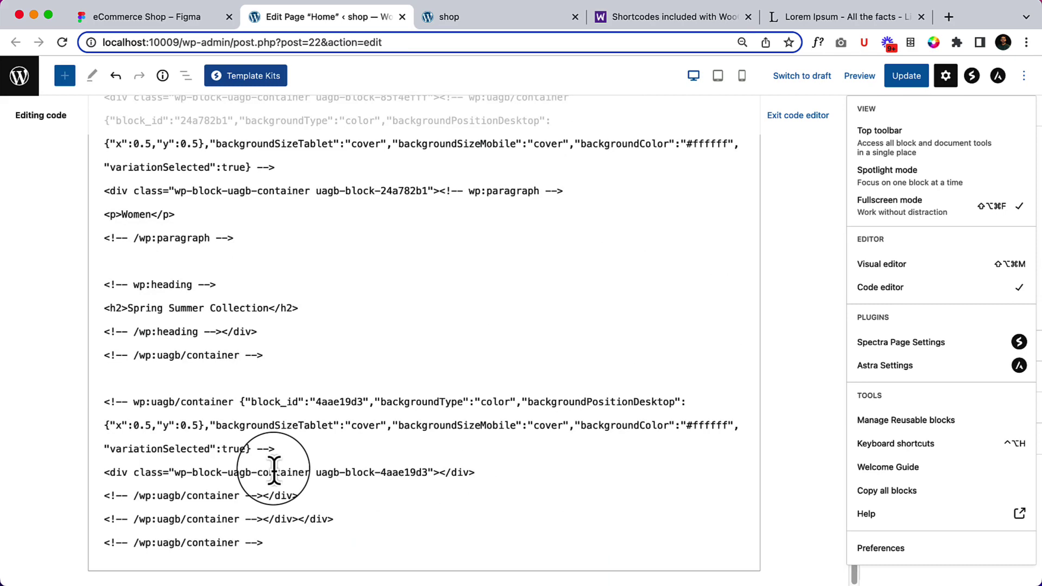
- Search the page code for "women", go to the women's block's Paragraph, and examine the markup around it
key("super+f")
type("wom")
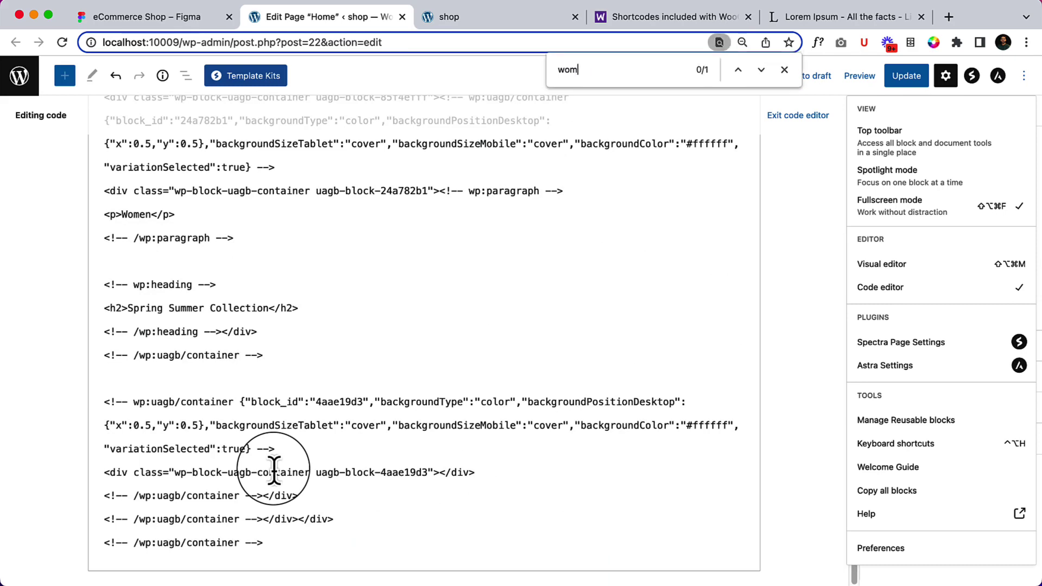
type("en")
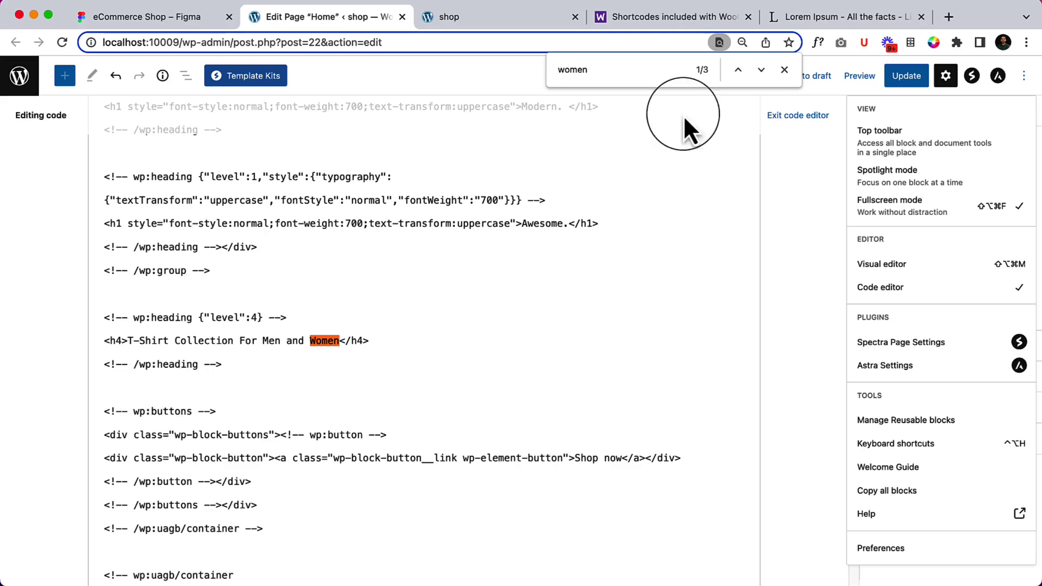
left_click(761, 69)
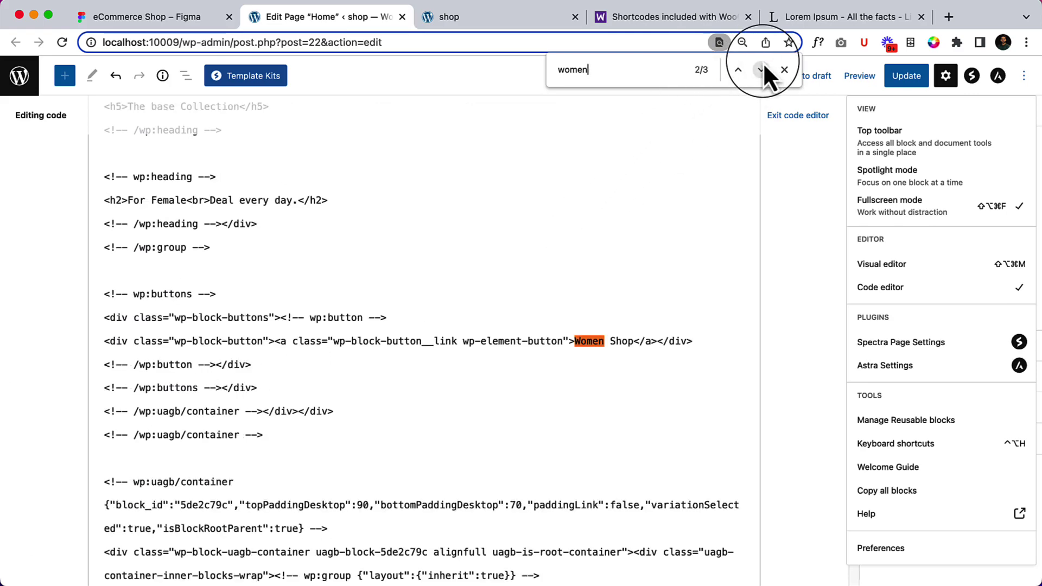
left_click(763, 66)
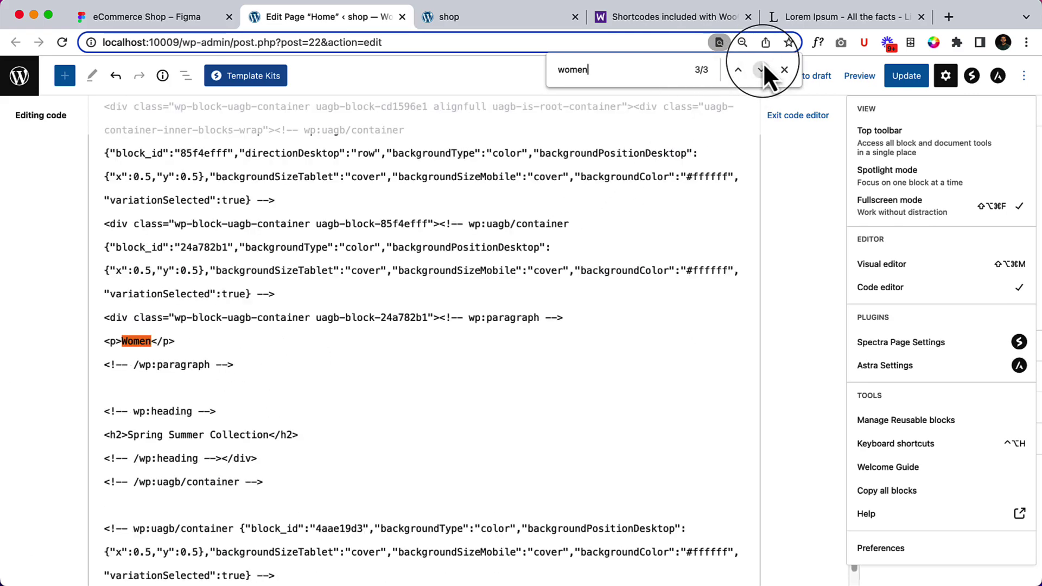
scroll(213, 389, "down", 1)
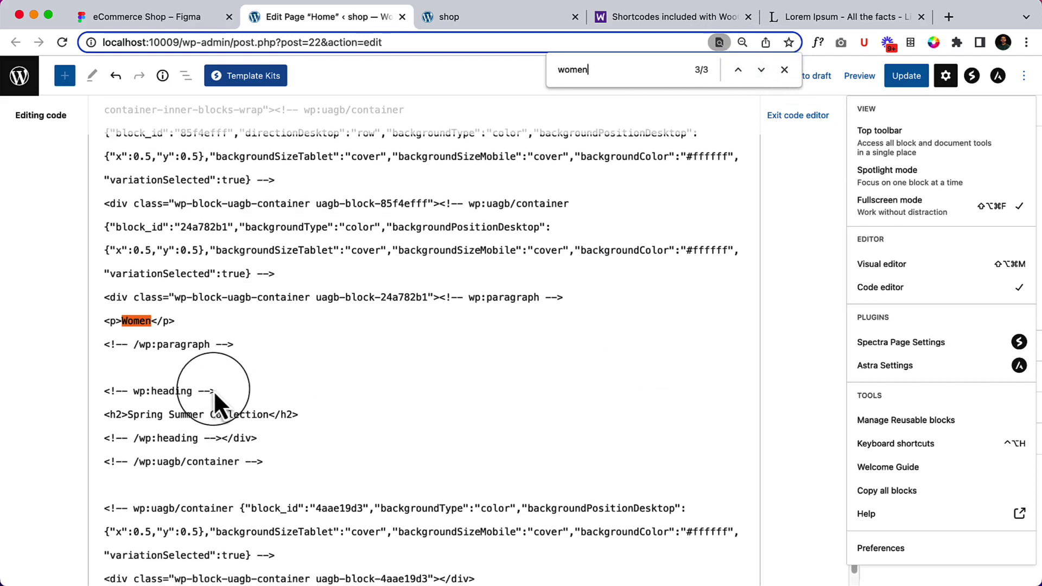
left_click(155, 362)
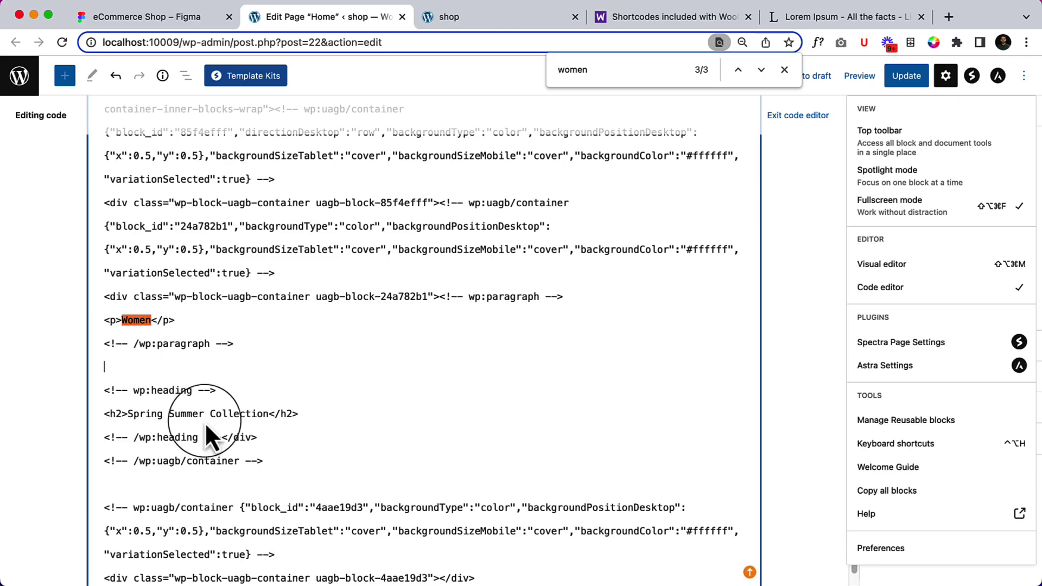
scroll(204, 421, "down", 5)
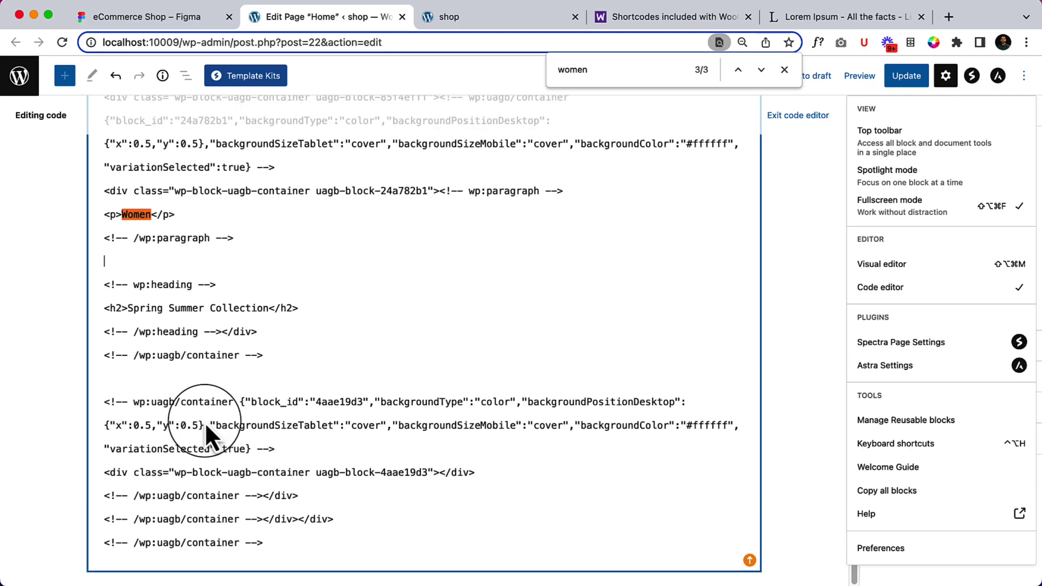
- Return to the visual editor, select the "Women" Paragraph and show the page's block List View
left_click(928, 271)
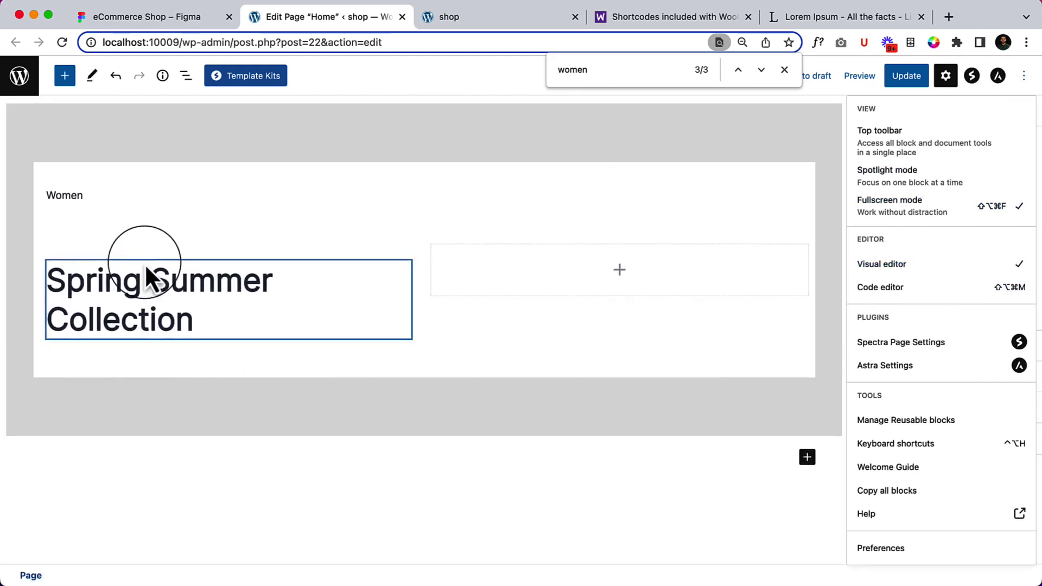
left_click(115, 193)
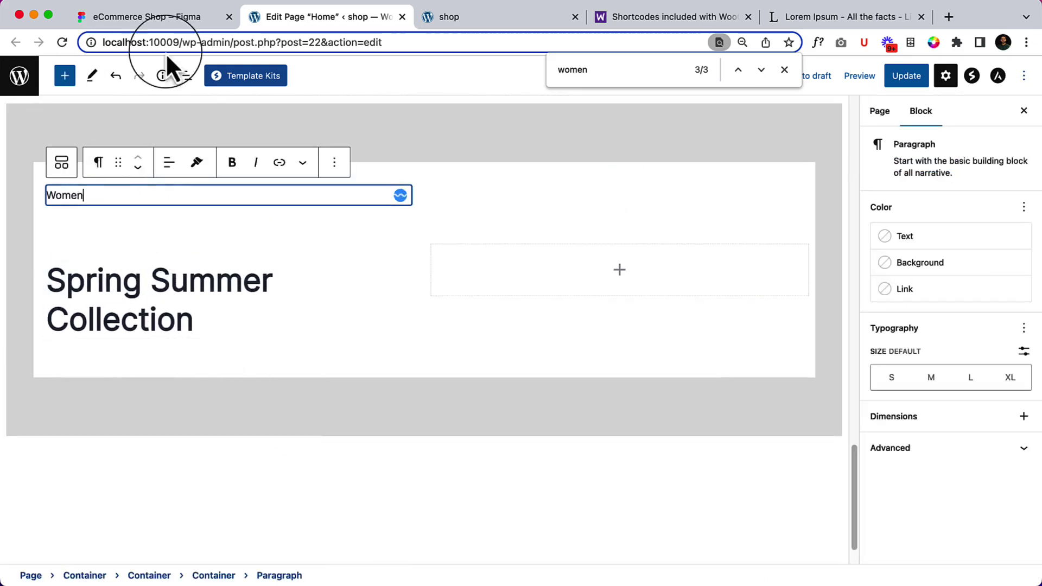
left_click(185, 77)
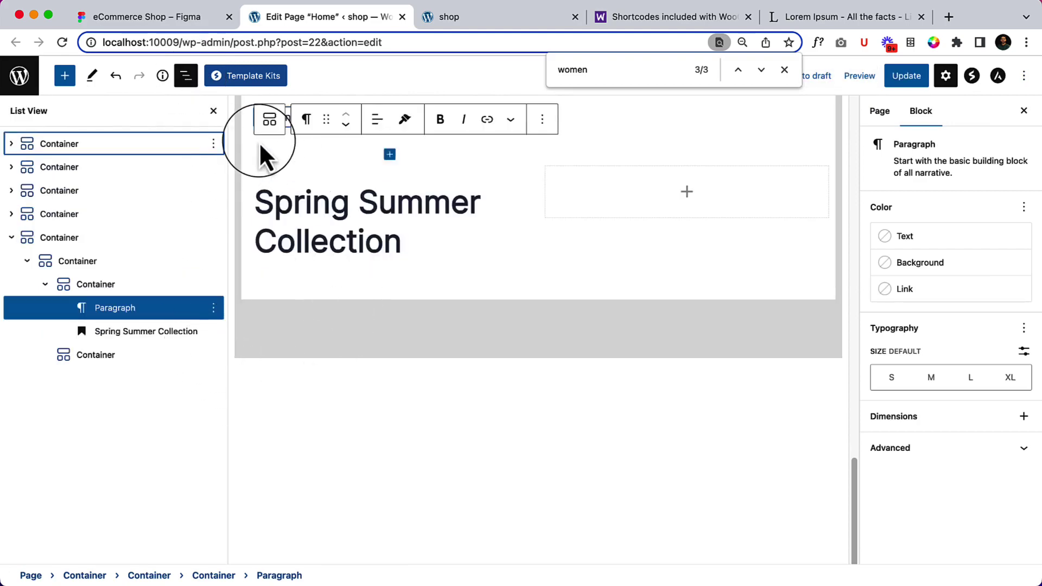
- Check the women's description text in Figma and copy the Lorem Ipsum page's opening text up to "arcu mauris semper justo,"
left_click(190, 27)
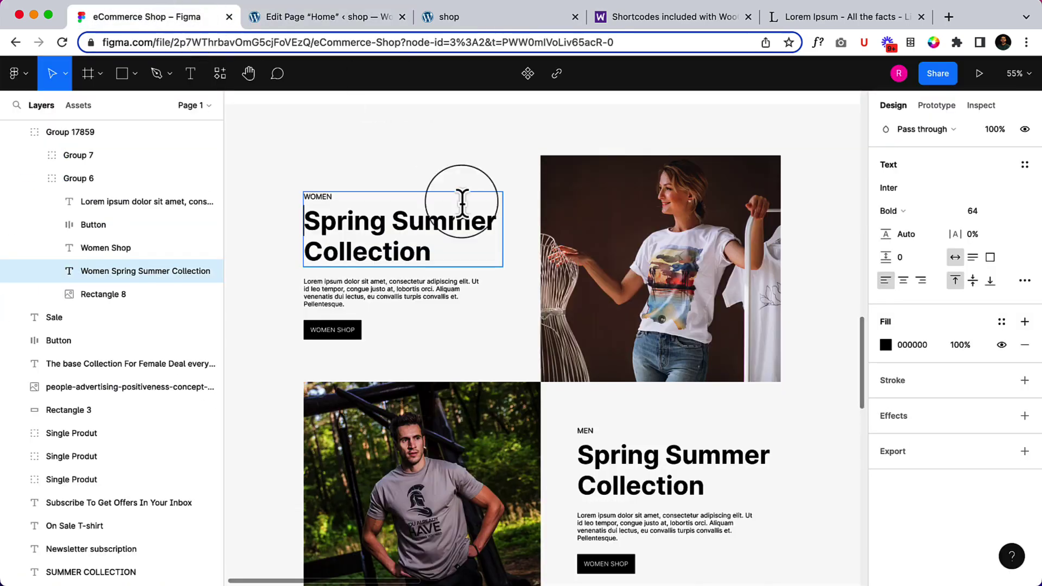
double_click(380, 292)
left_click(826, 25)
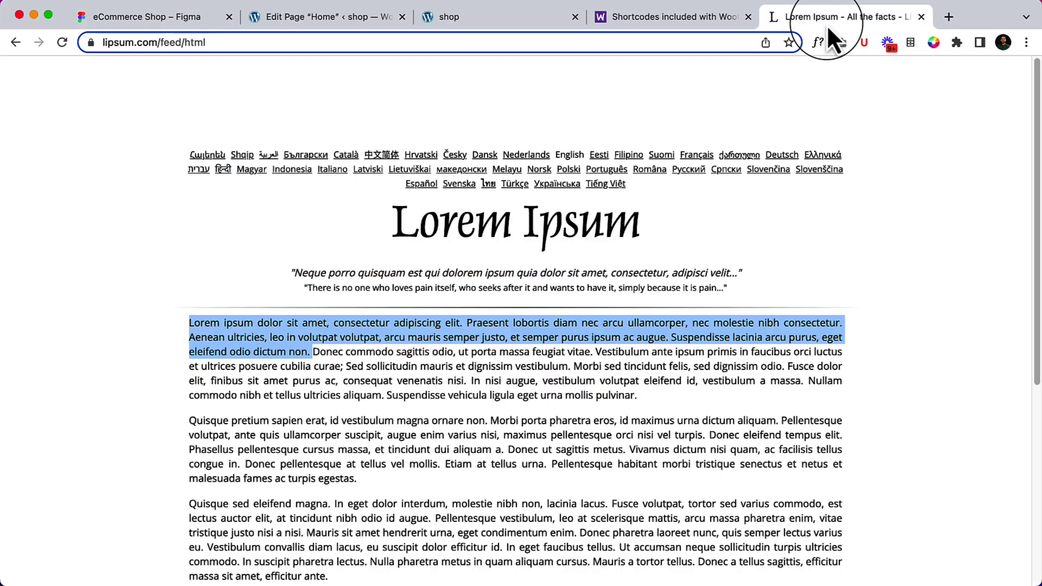
left_click(217, 324)
left_click_drag(190, 322, 507, 339)
key("super+c")
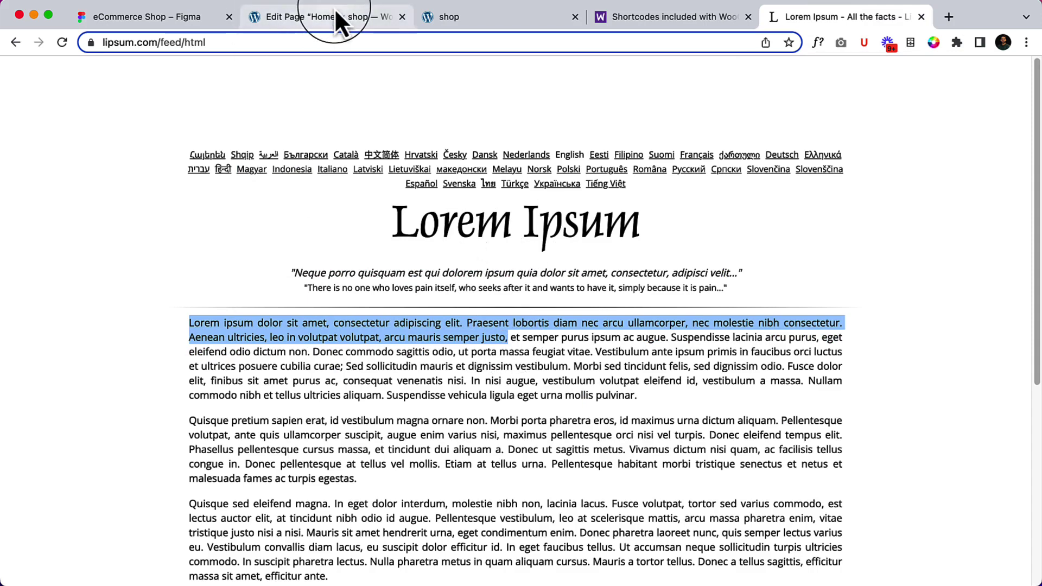
- Paste the copied Lorem Ipsum text as a new Paragraph below the "Spring Summer Collection" heading, and compare the block with Figma
left_click(346, 25)
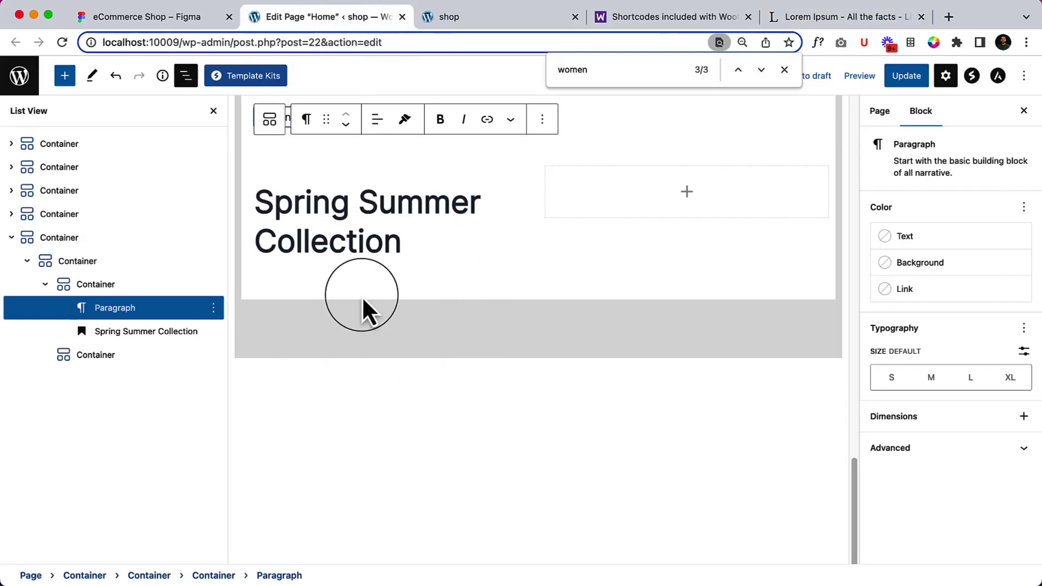
left_click(421, 241)
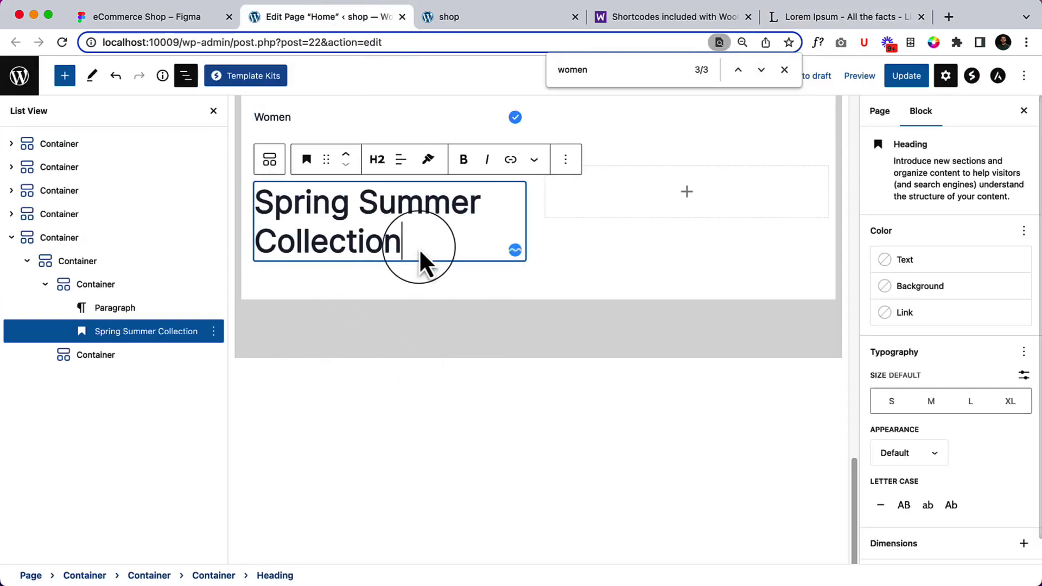
key("Return")
key("super+v")
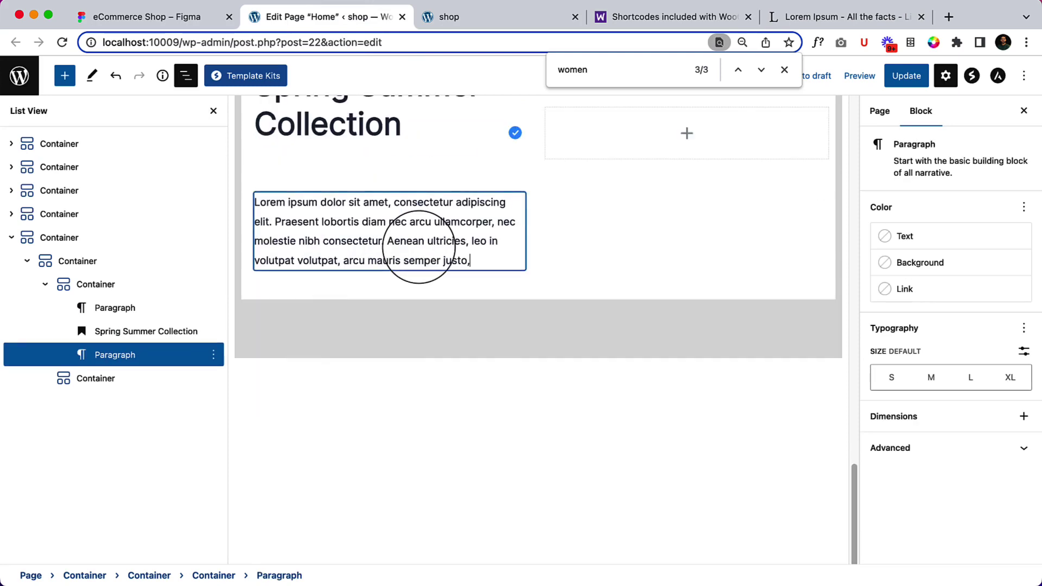
scroll(442, 188, "up", 3)
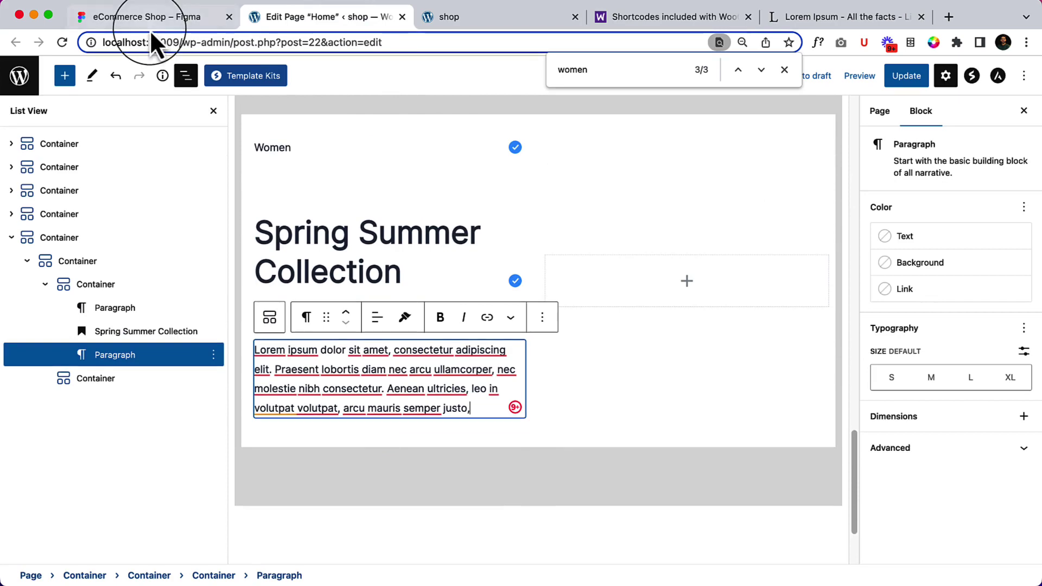
left_click(169, 17)
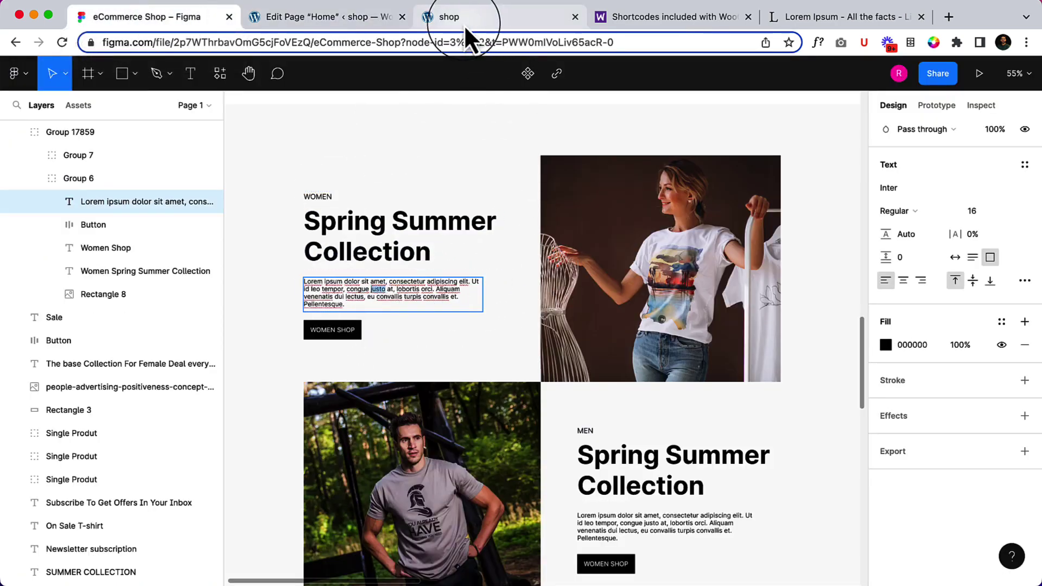
left_click(376, 16)
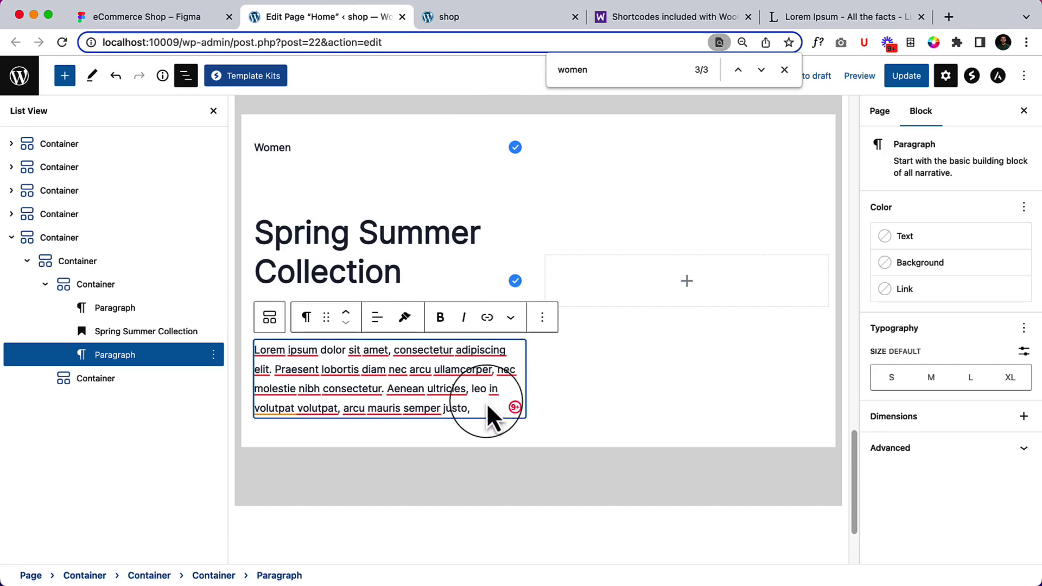
- Add a Buttons block below the Lorem Ipsum description, label its button "WOMEN SHOP", and compare the result with Figma
key("Return")
type("/butt")
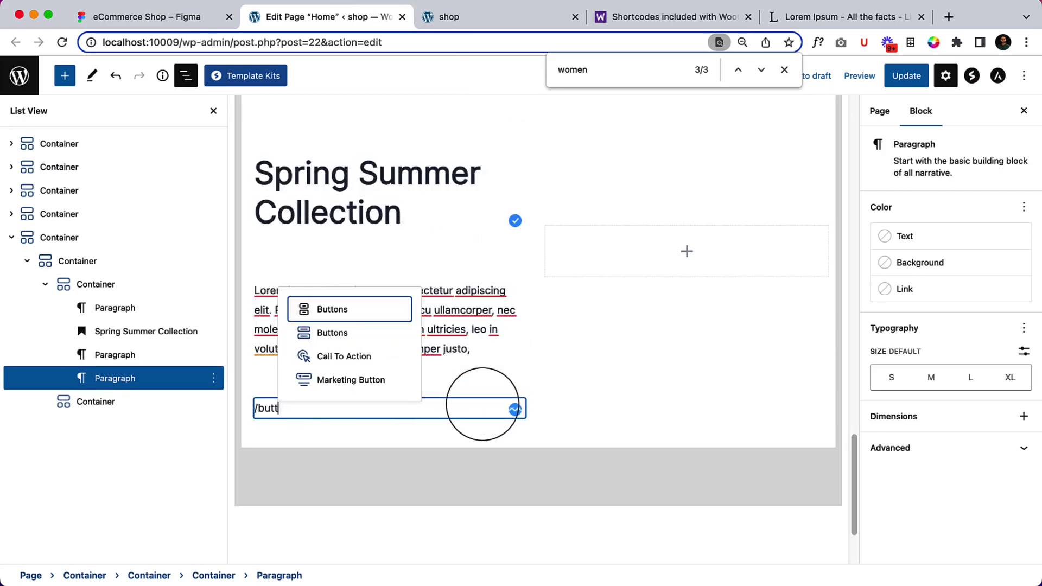
key("Return")
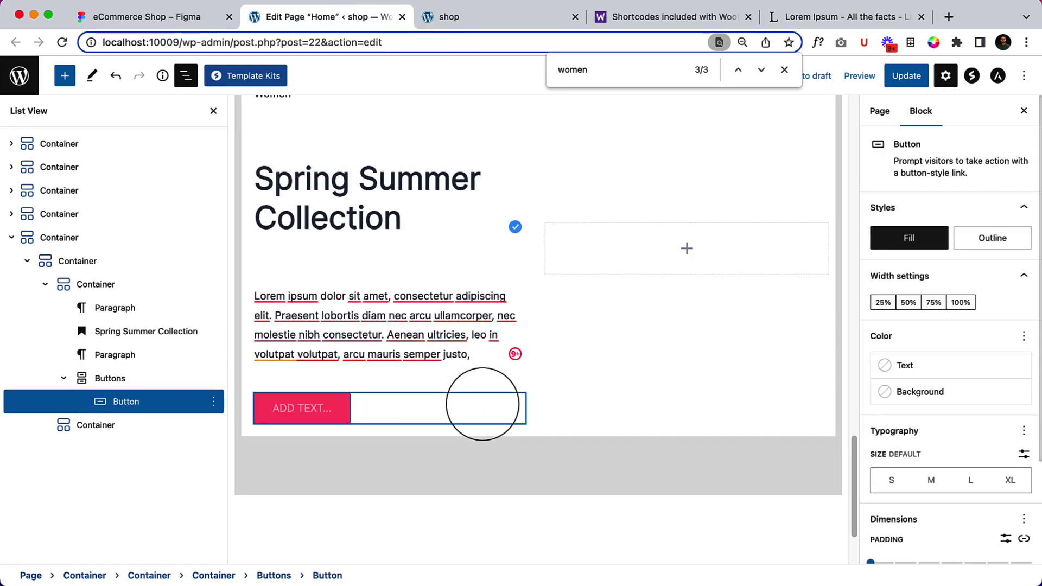
left_click(156, 12)
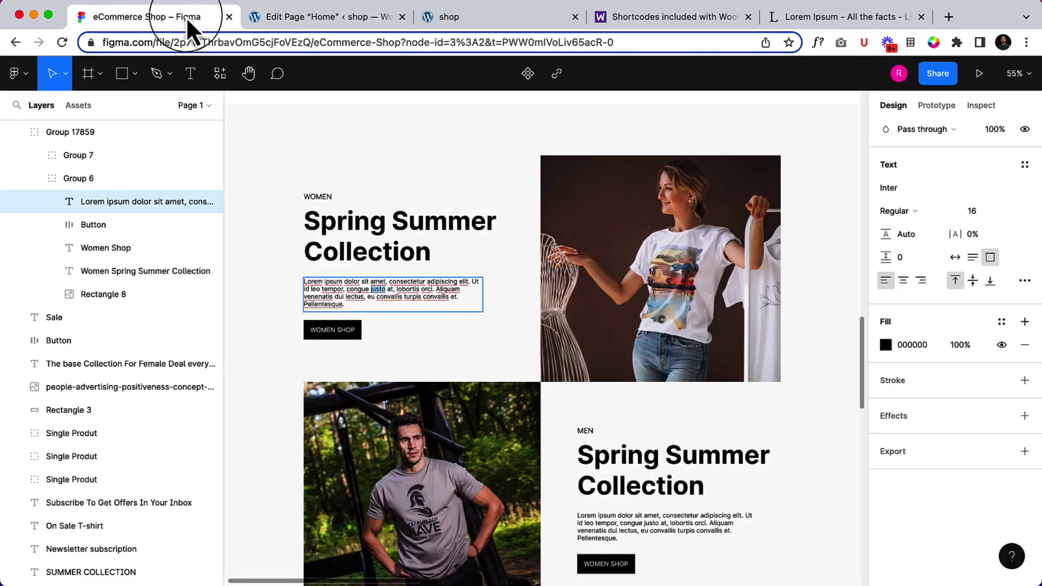
left_click(315, 25)
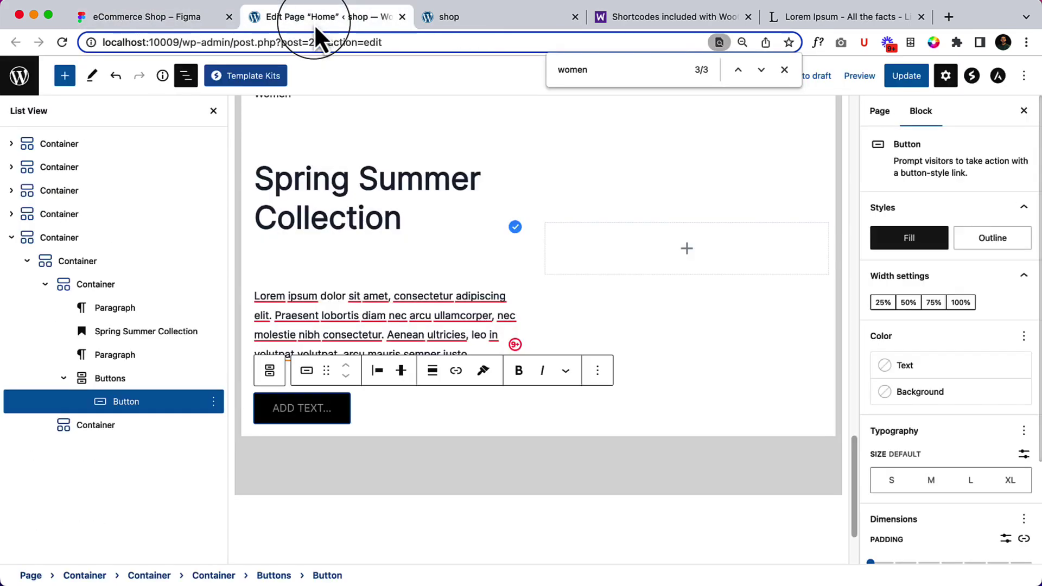
type("SO")
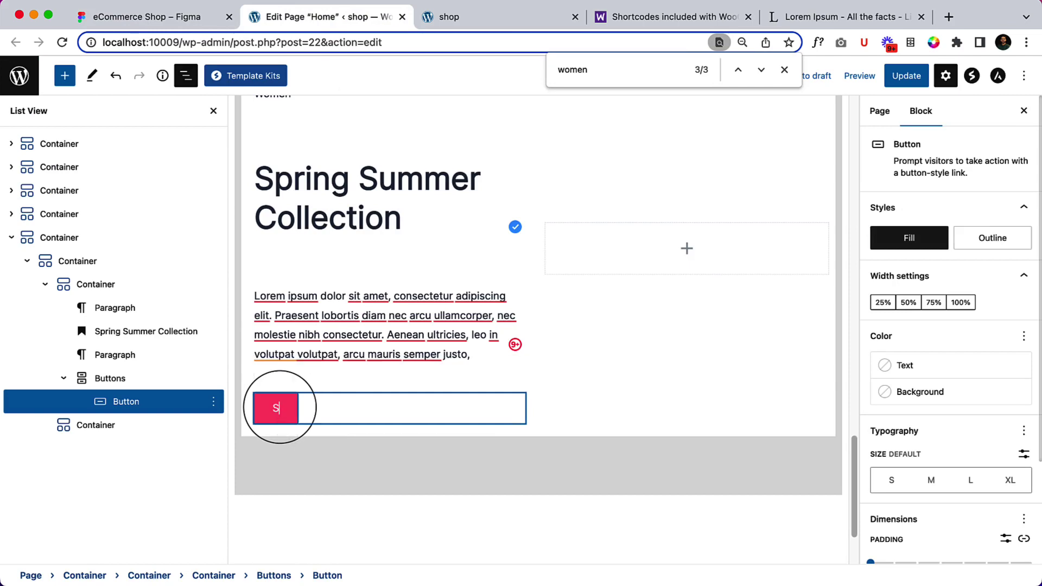
key("BackSpace")
type("W")
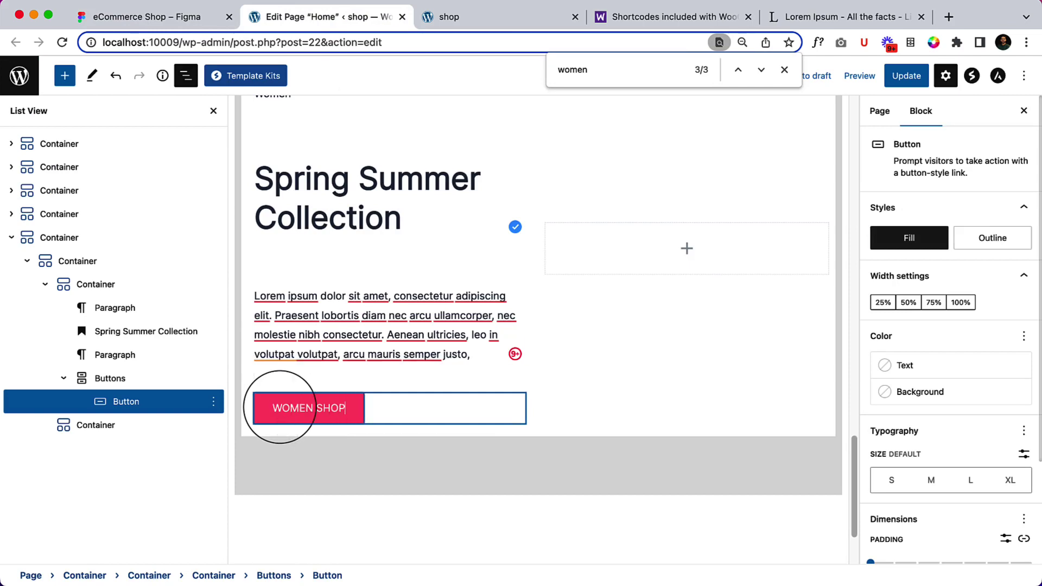
type("OMEN SHOP")
left_click(167, 21)
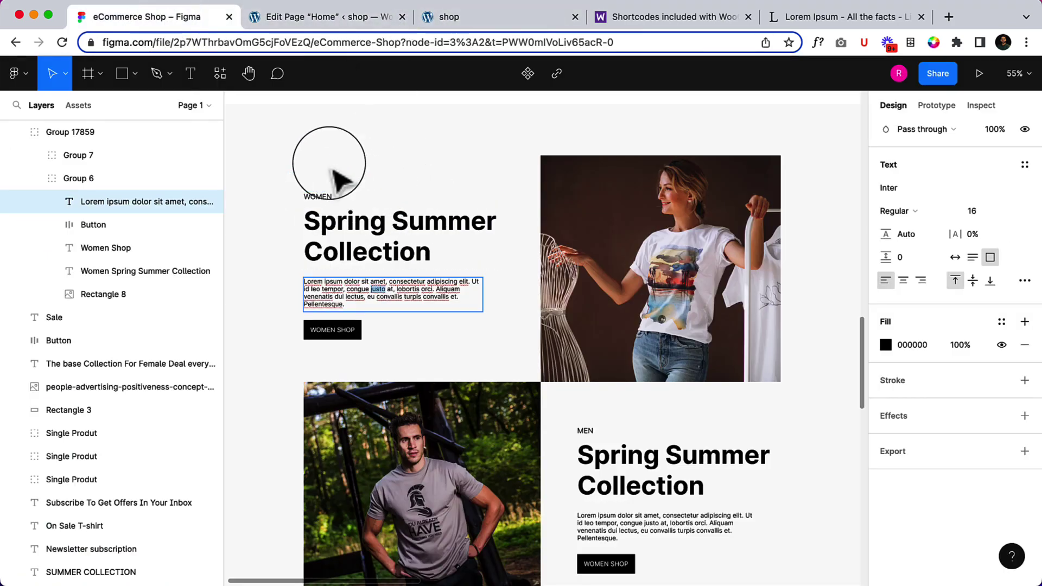
left_click(326, 16)
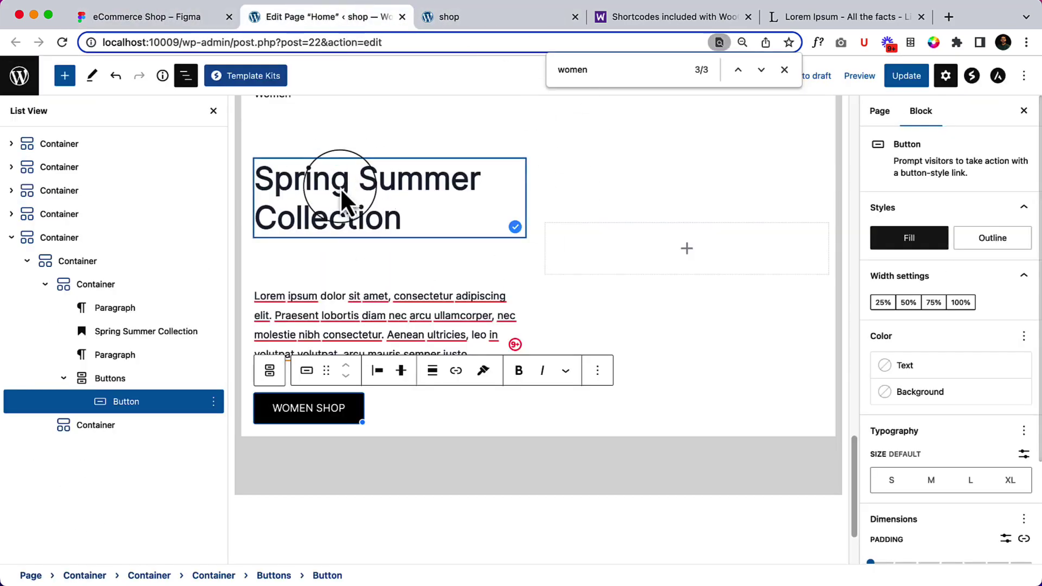
- Combine the "Women" Paragraph, the "Spring Summer Collection" heading and the Lorem Ipsum Paragraph into a Group
scroll(340, 187, "up", 3)
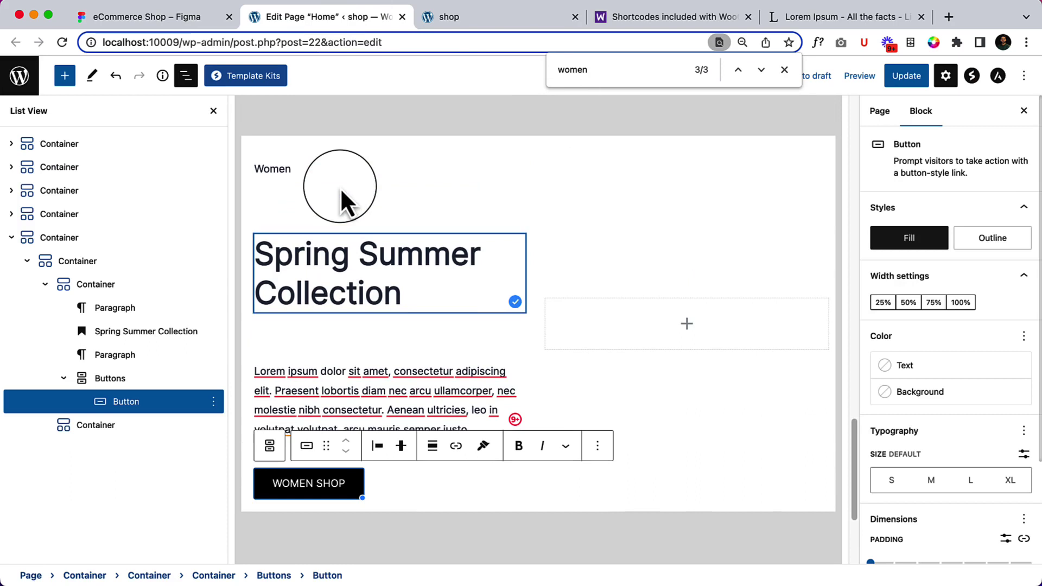
left_click(134, 312)
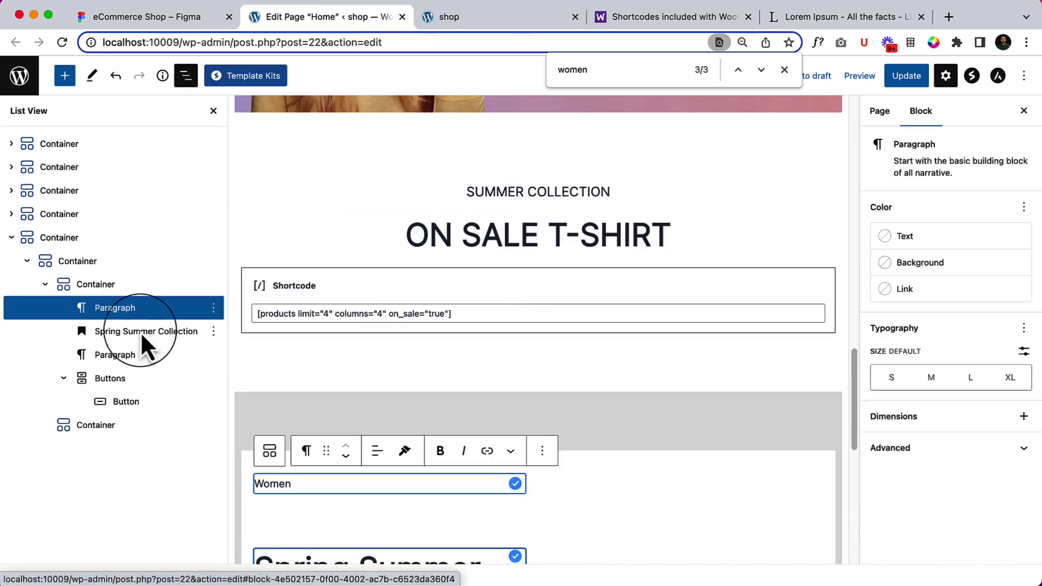
left_click(141, 331, "shift")
left_click(161, 355, "shift")
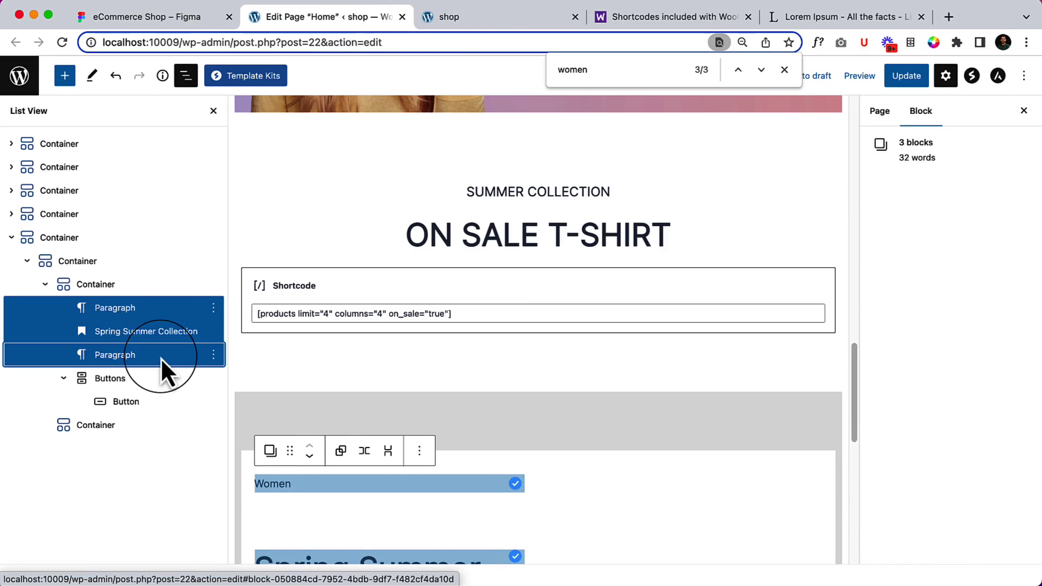
left_click(447, 442)
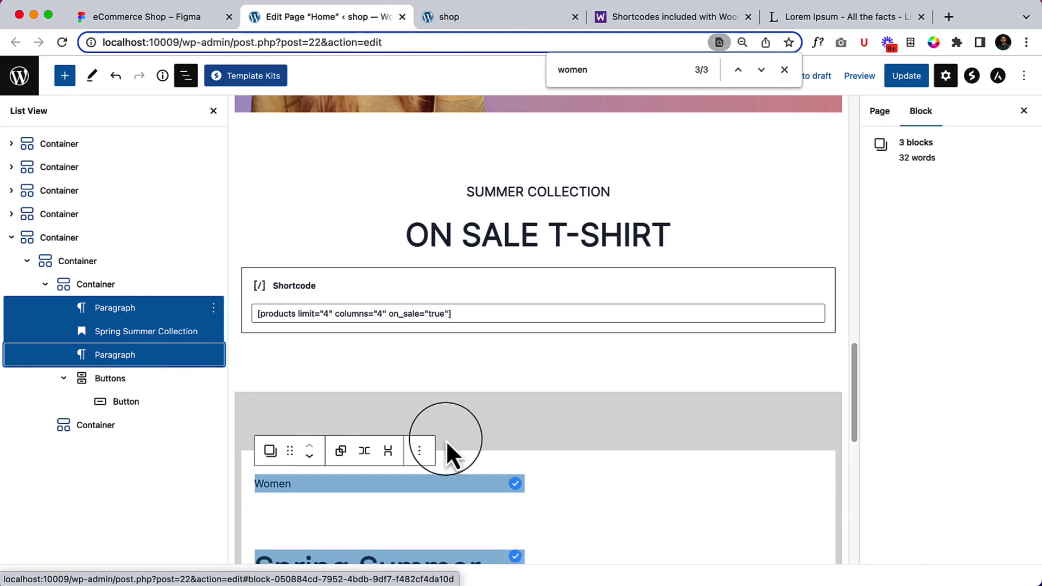
scroll(446, 453, "down", 5)
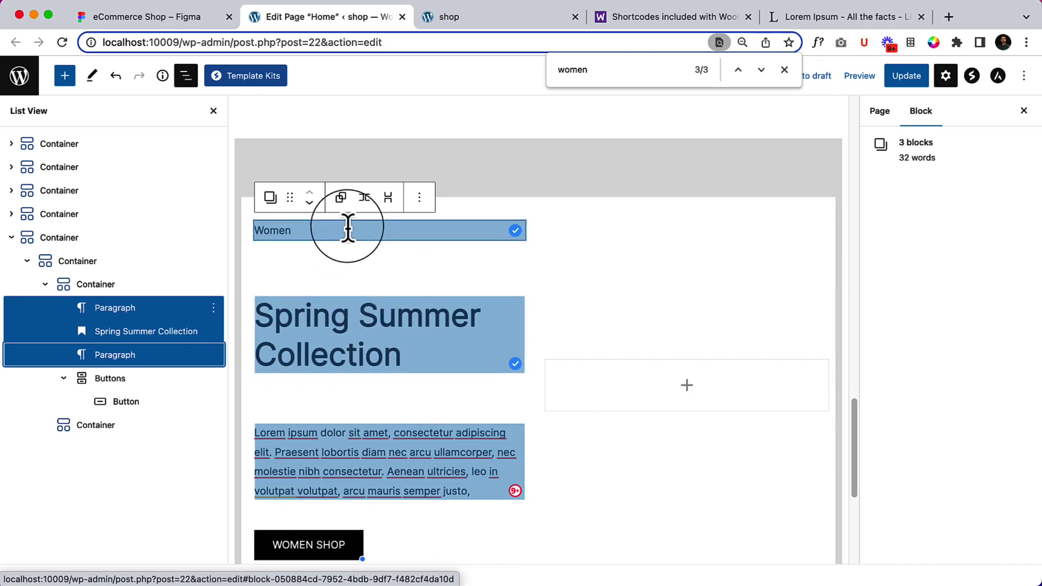
left_click(340, 198)
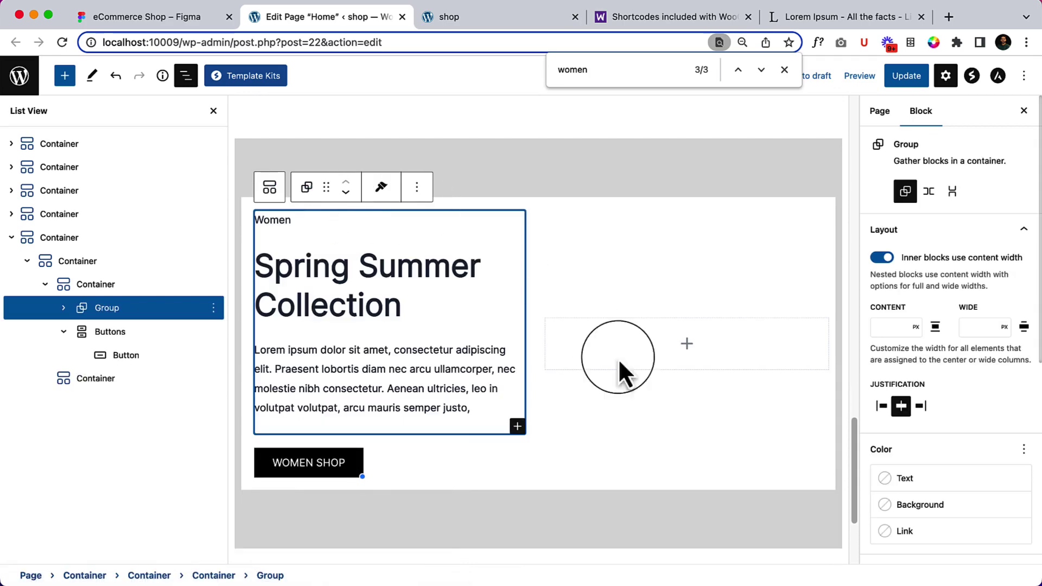
- Set the block spacing of the women's text Group to 1
scroll(1017, 518, "down", 3)
scroll(1017, 518, "down", 2)
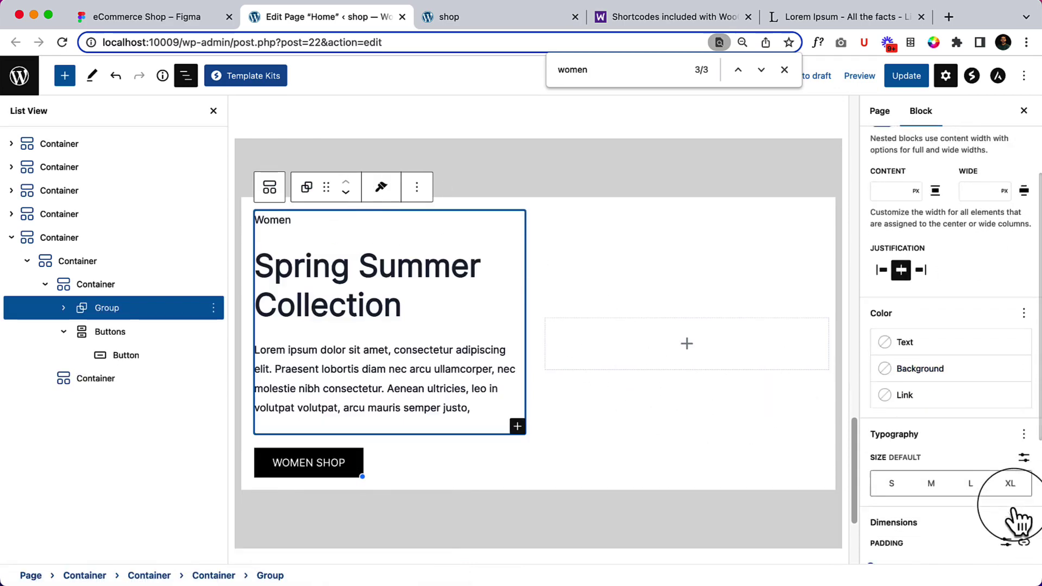
scroll(933, 489, "down", 2)
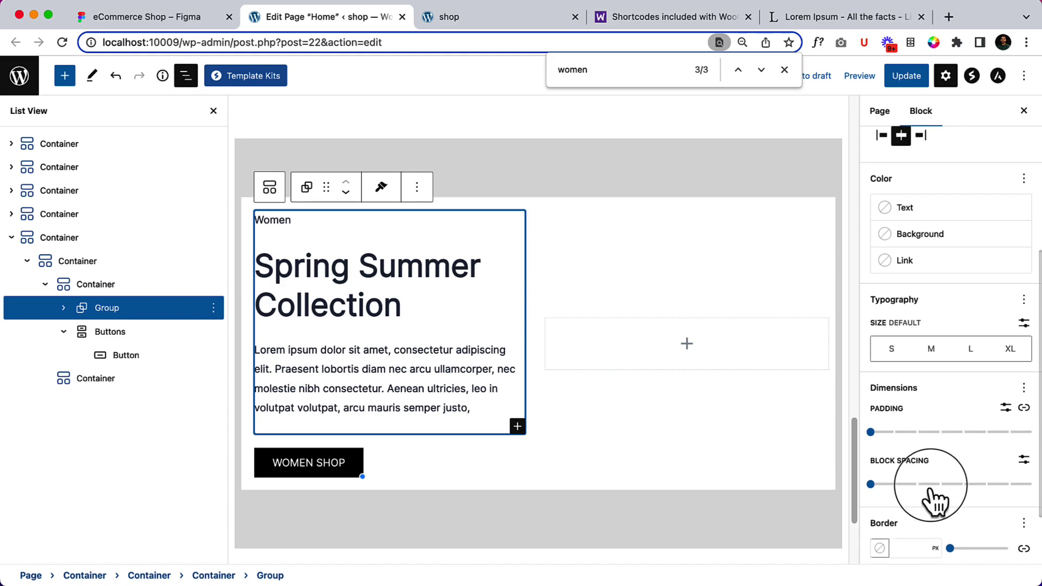
left_click_drag(872, 490, 900, 494)
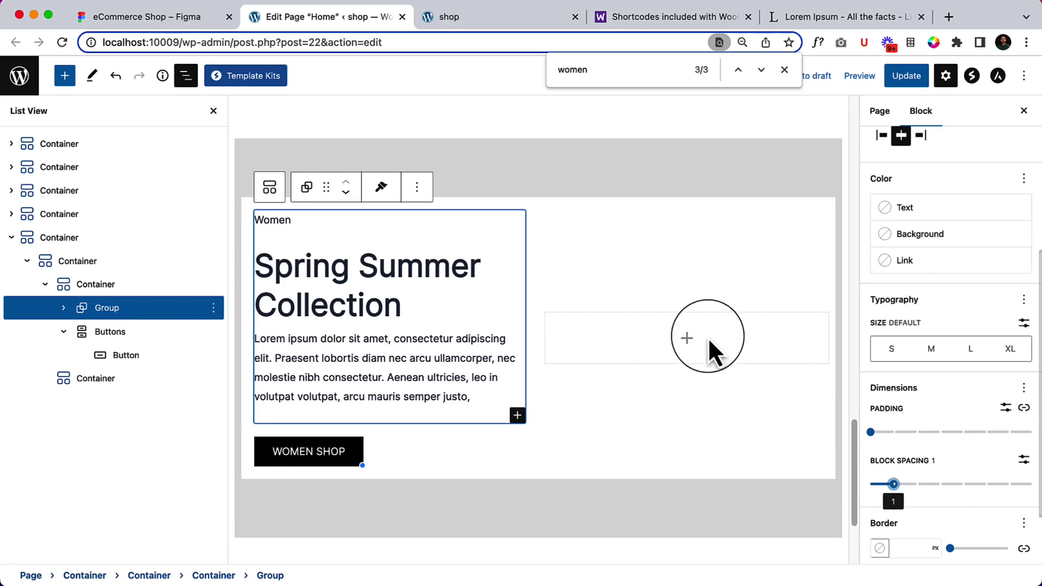
- Examine the picture beside the women's text in the Figma design before filling the empty Container
left_click(689, 341)
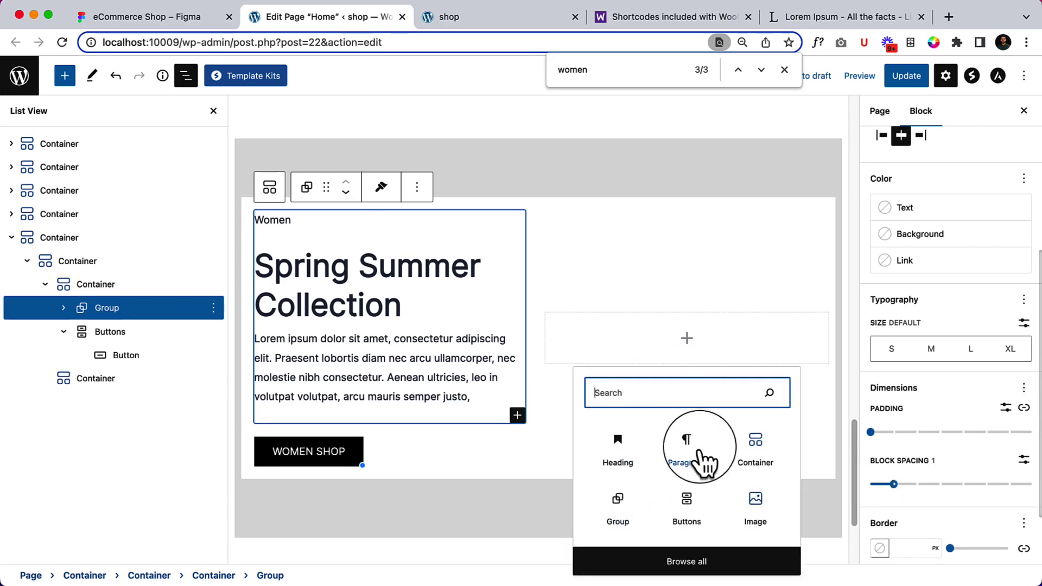
left_click(108, 18)
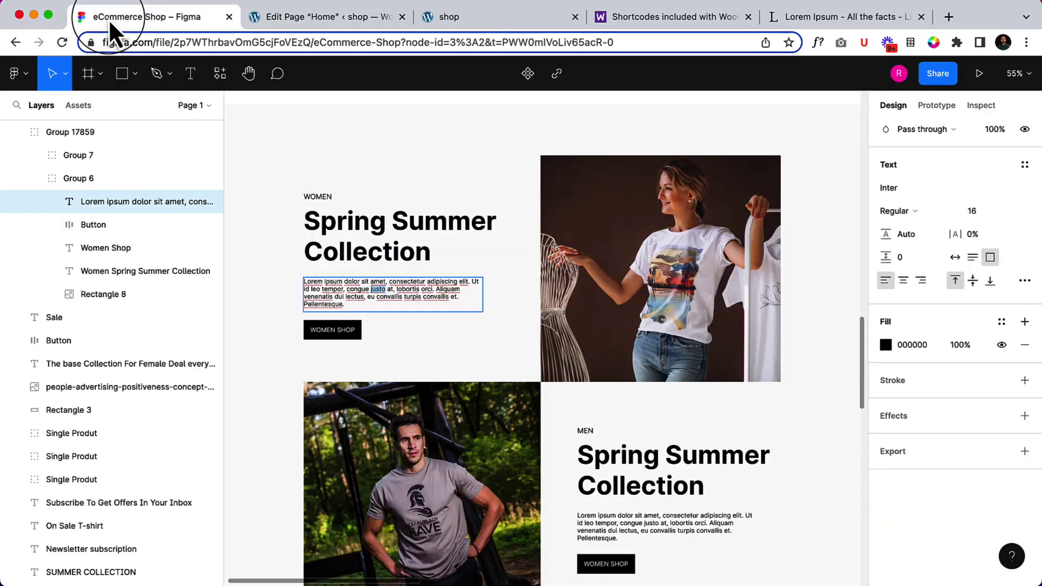
scroll(455, 222, "down", 1)
scroll(456, 222, "up", 1)
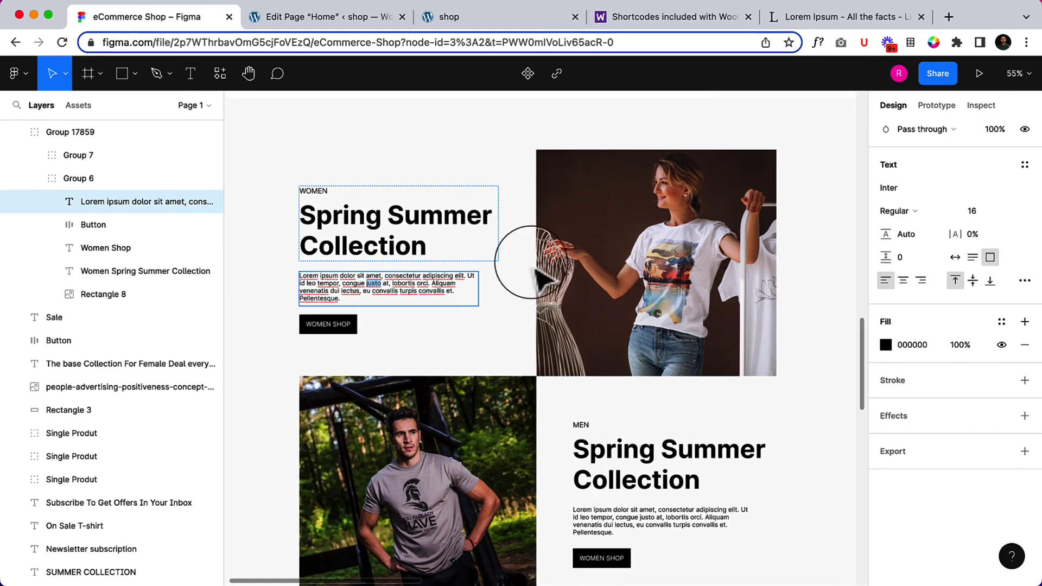
left_click(291, 20)
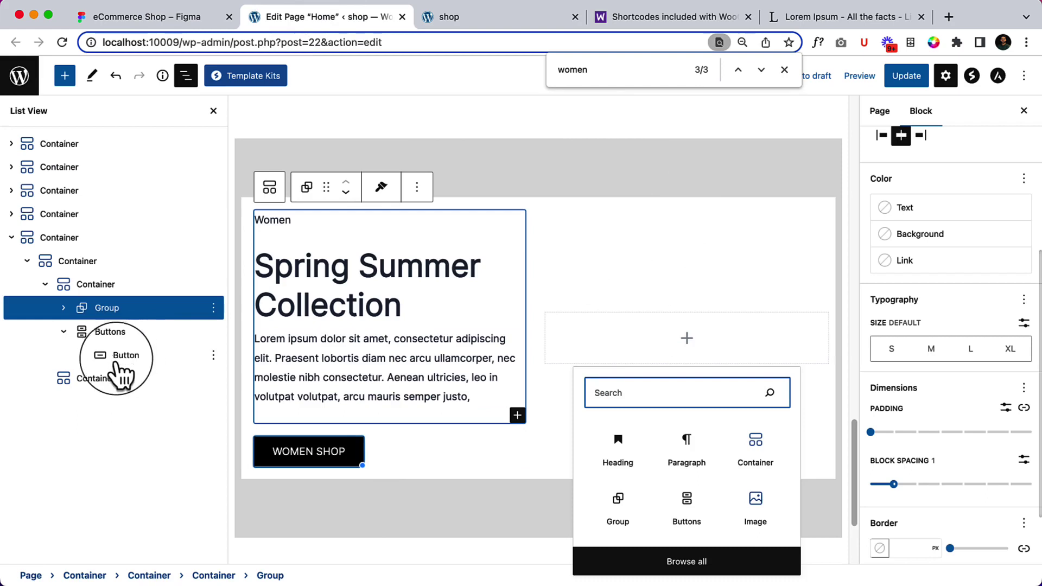
- Set the background type of the empty Container beside the women's text to image and bring up the media library
left_click(111, 381)
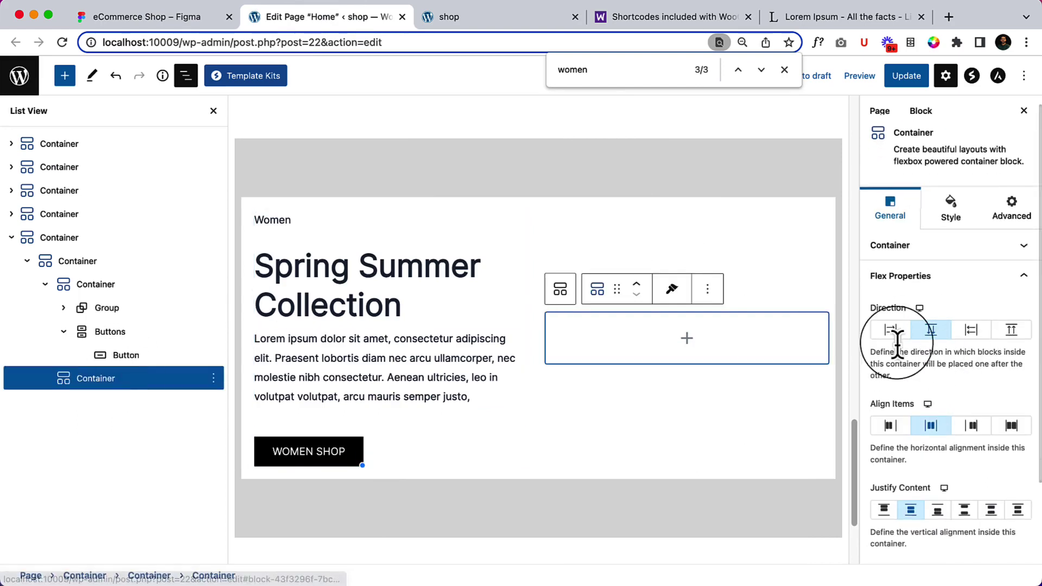
left_click(953, 217)
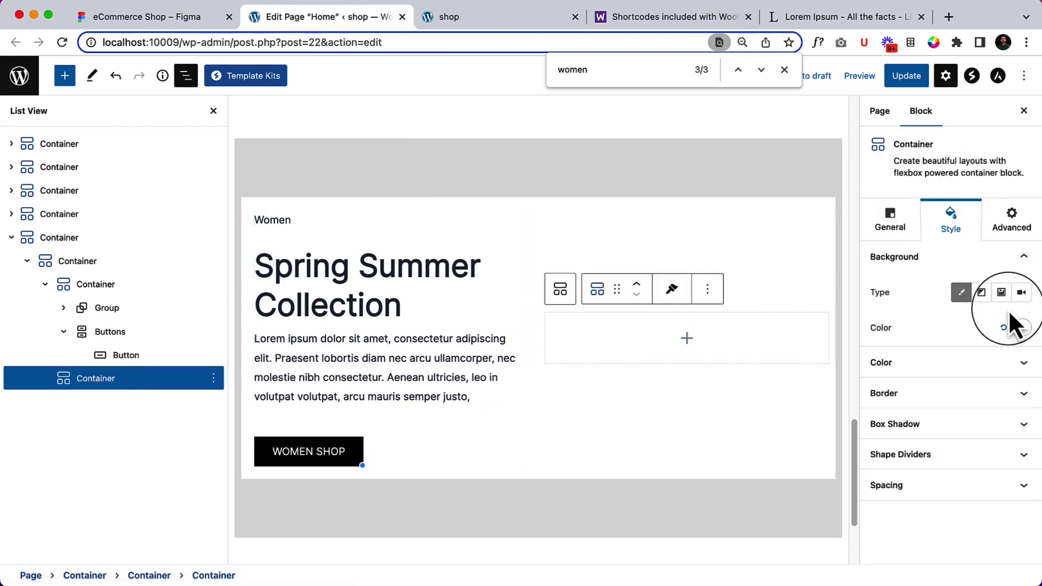
left_click(1001, 293)
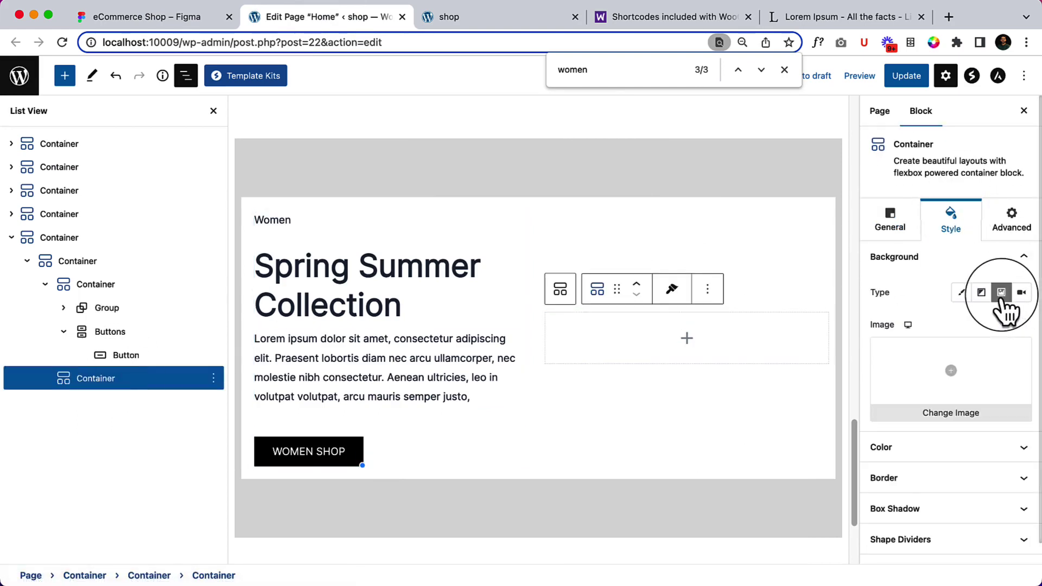
left_click(950, 373)
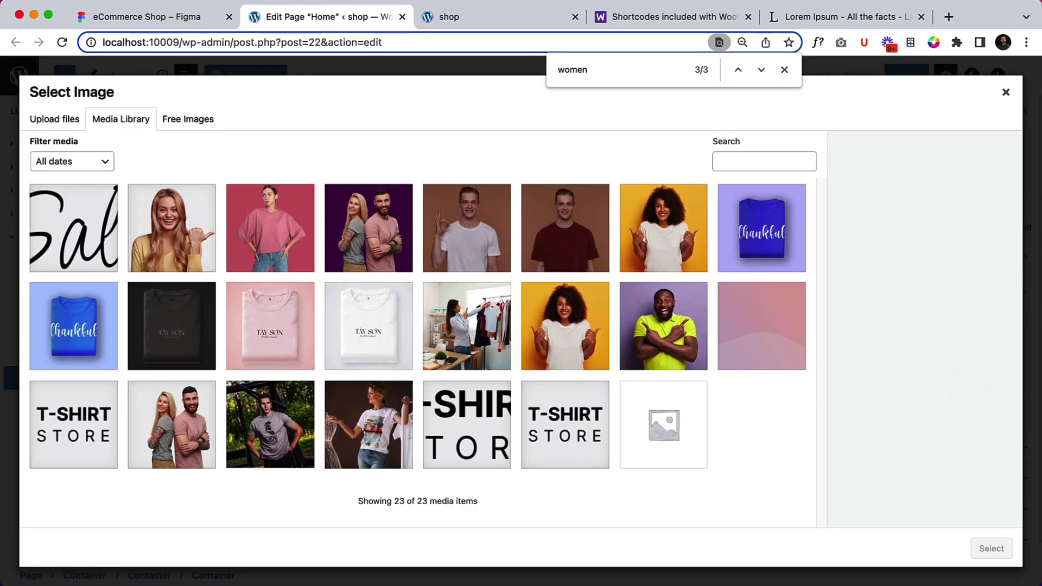
- Upload image1.jpg and image2.jpg from the "eCommerce Shop Using Astra Pro" folder in Finder to the media library
left_click(49, 580)
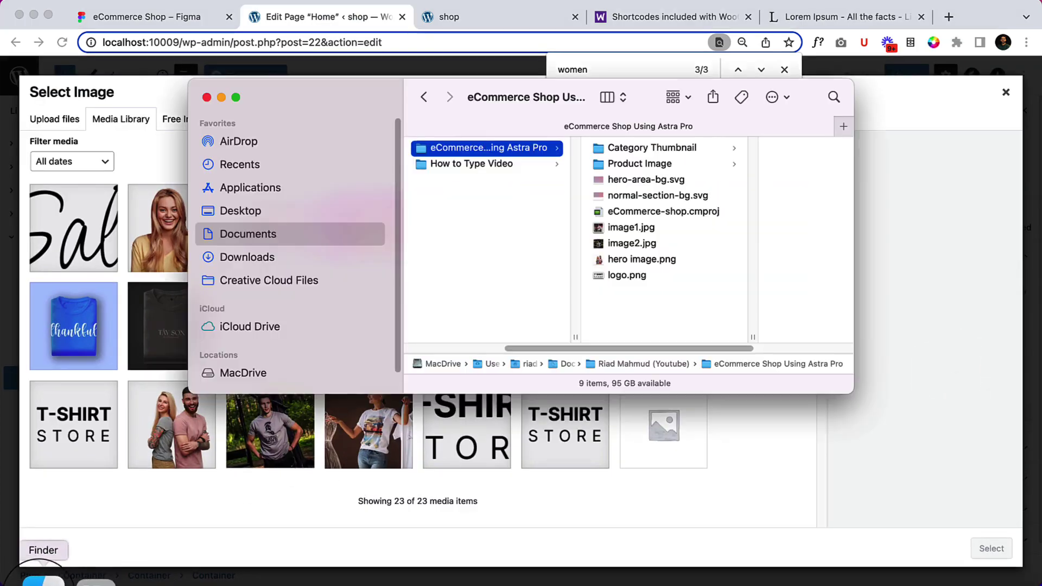
left_click(654, 228)
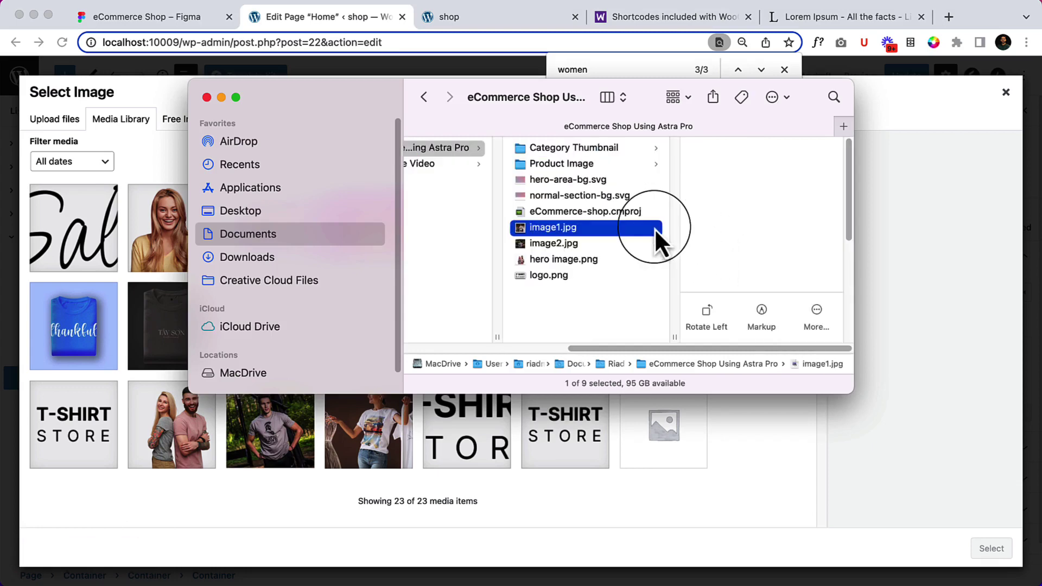
left_click(599, 246, "shift")
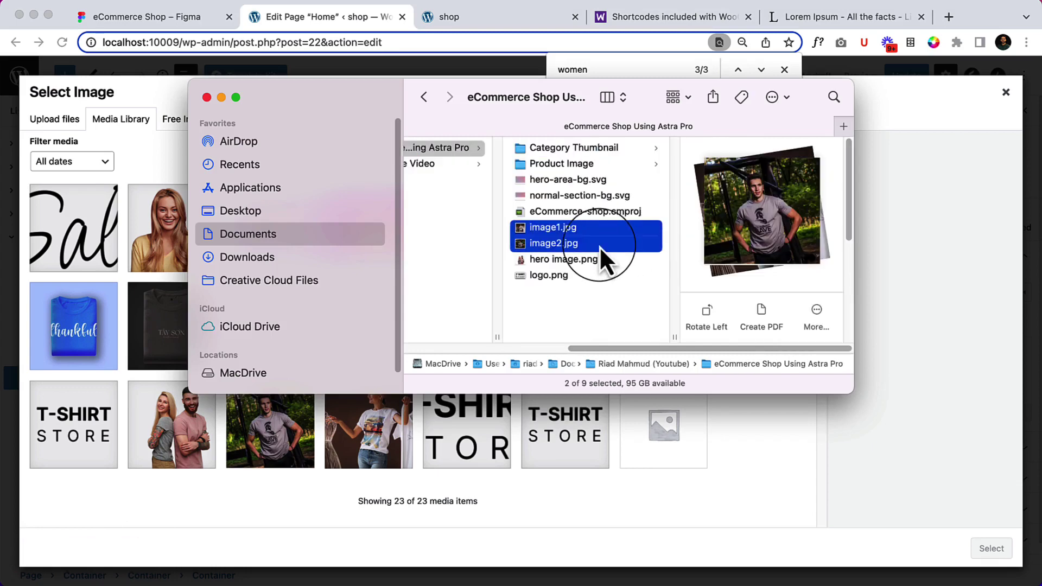
left_click_drag(546, 226, 551, 442)
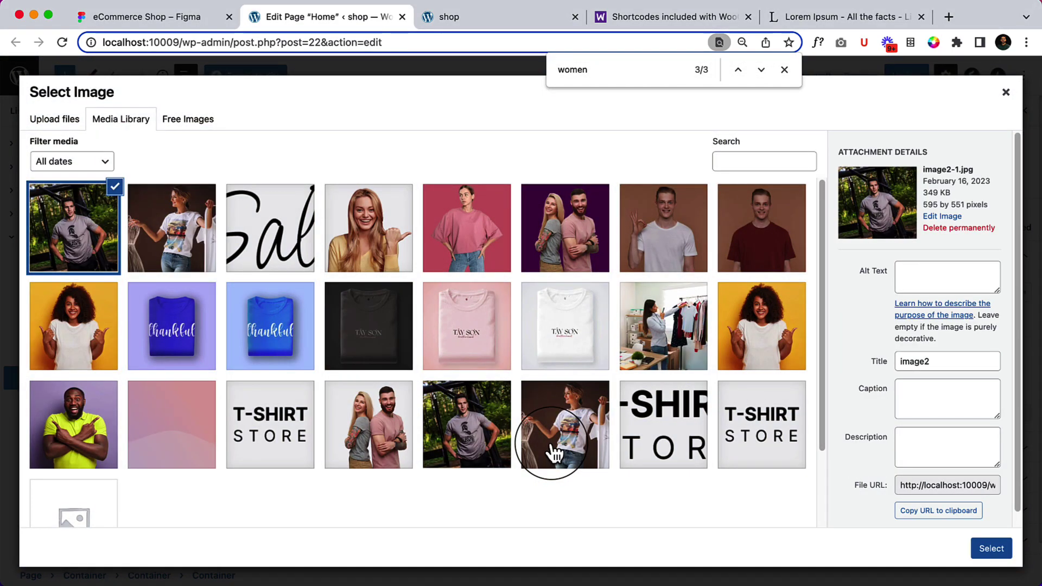
- Close the page search and apply the uploaded image1 picture as the Container's background
left_click(784, 69)
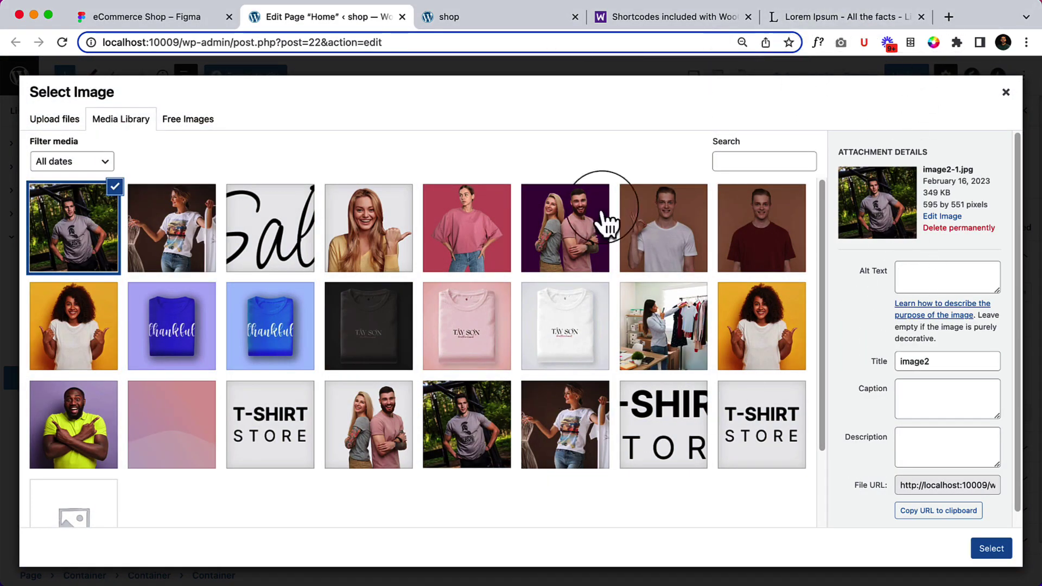
left_click(193, 228)
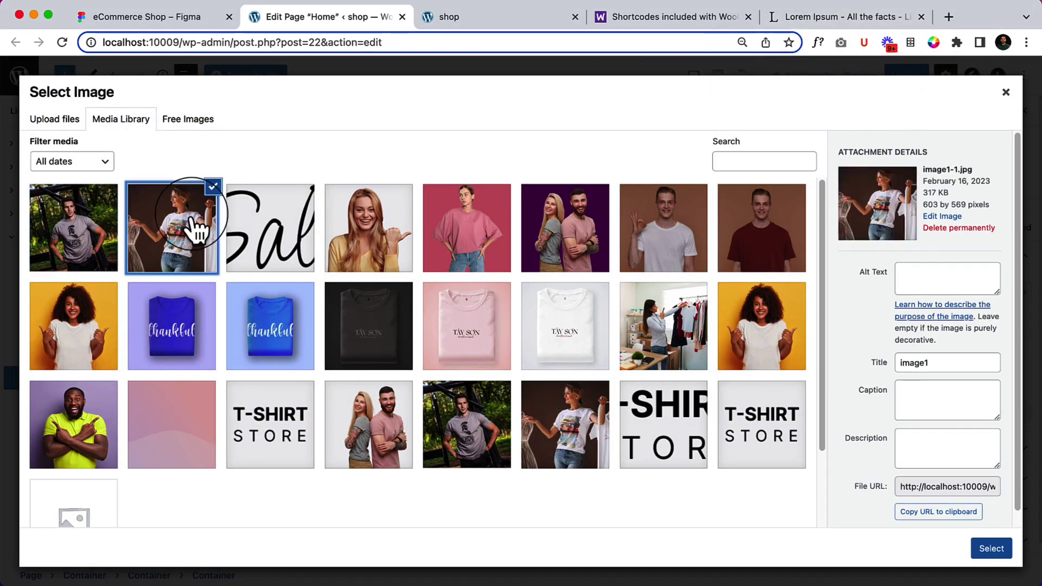
left_click(988, 548)
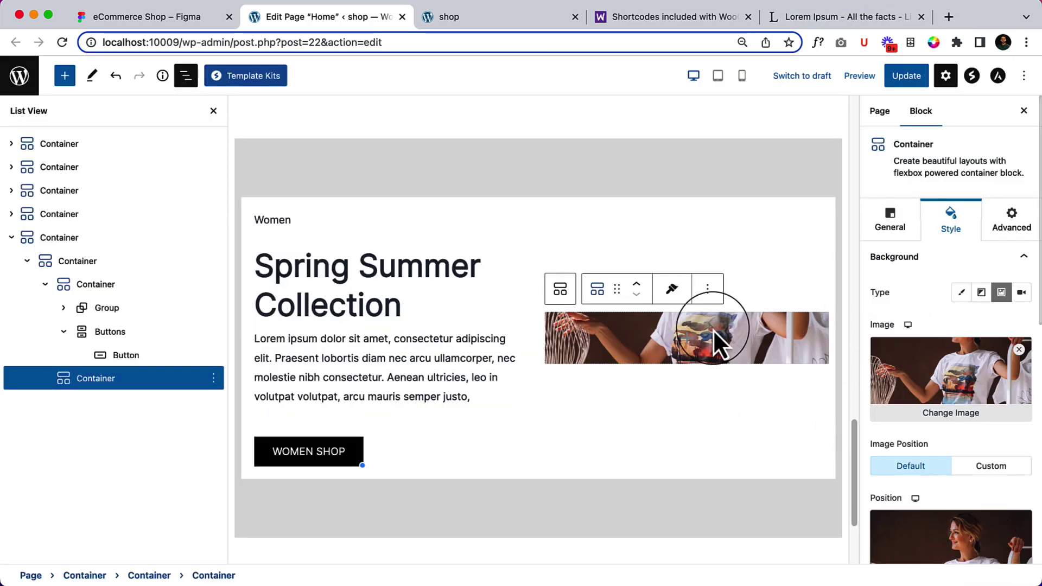
- Insert a Spacer block in the Container with the women's picture and stretch its height to 434 px
scroll(971, 307, "down", 2)
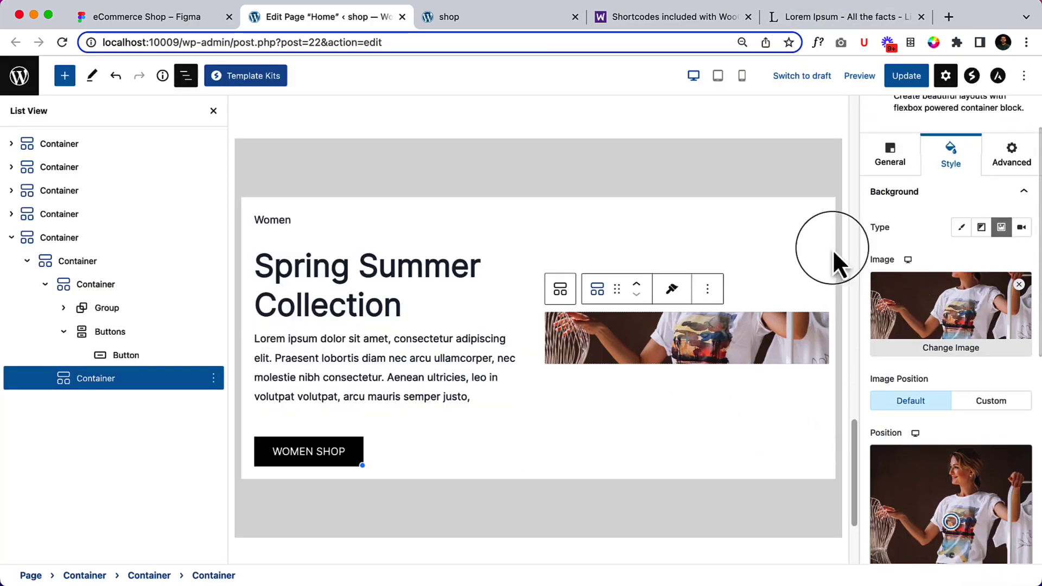
left_click(892, 159)
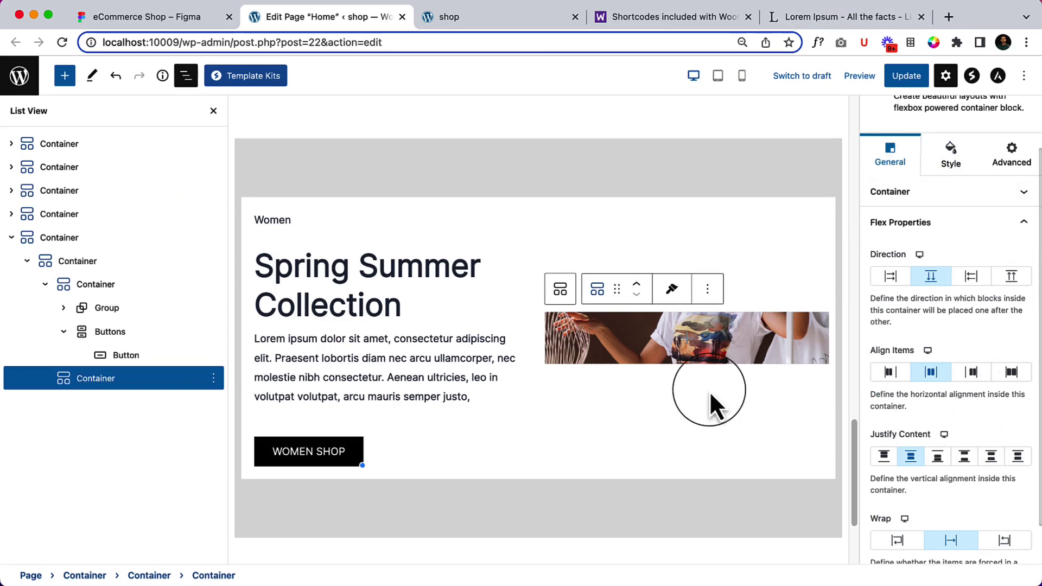
left_click(695, 358)
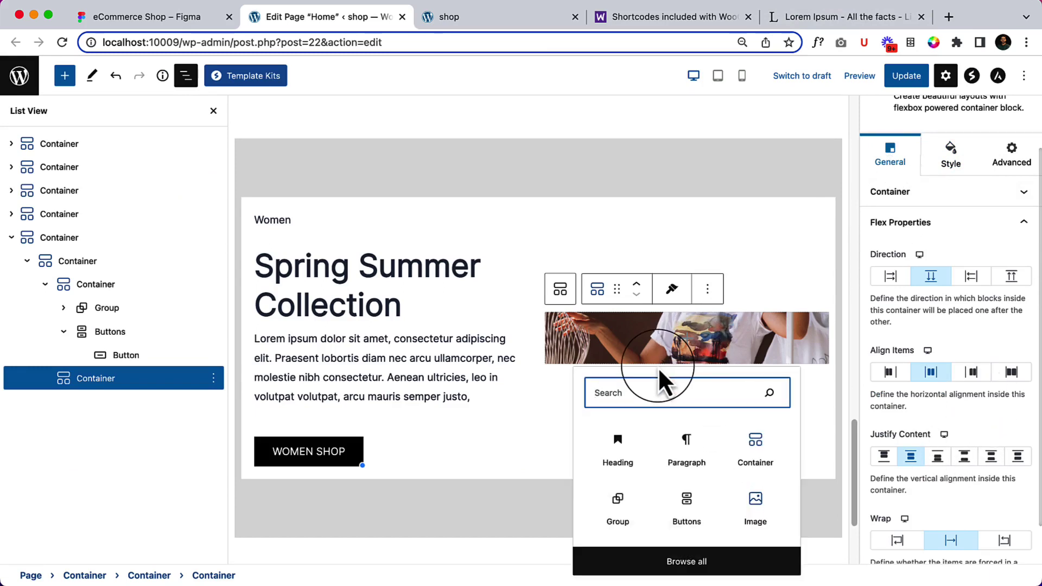
type("spa")
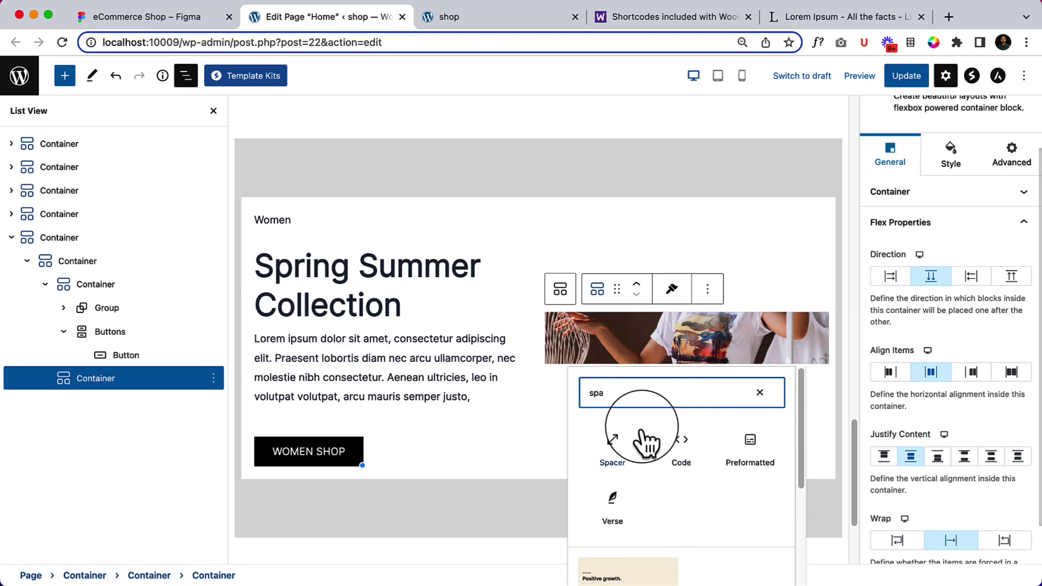
left_click(617, 444)
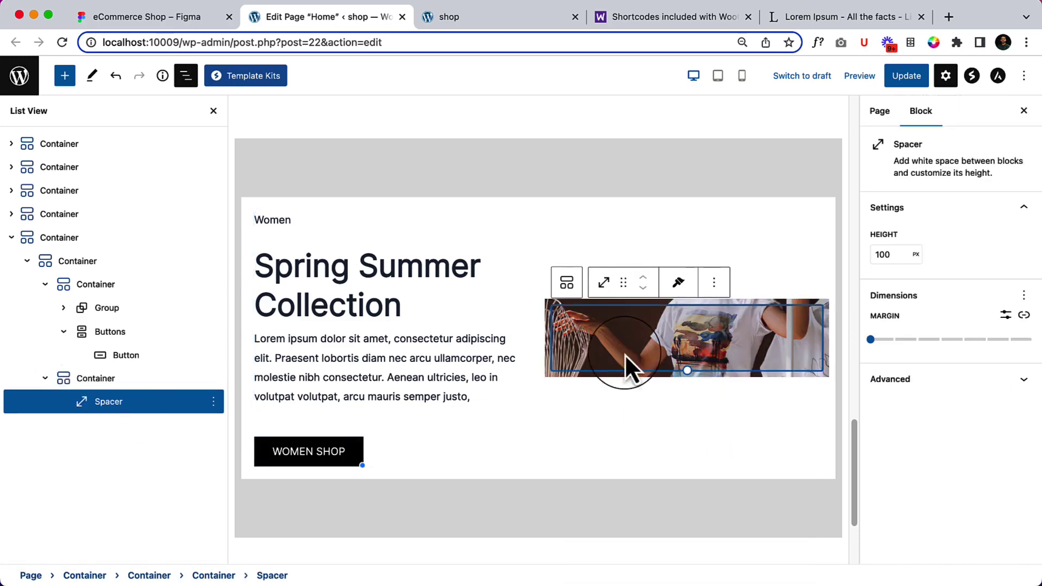
left_click_drag(685, 373, 676, 541)
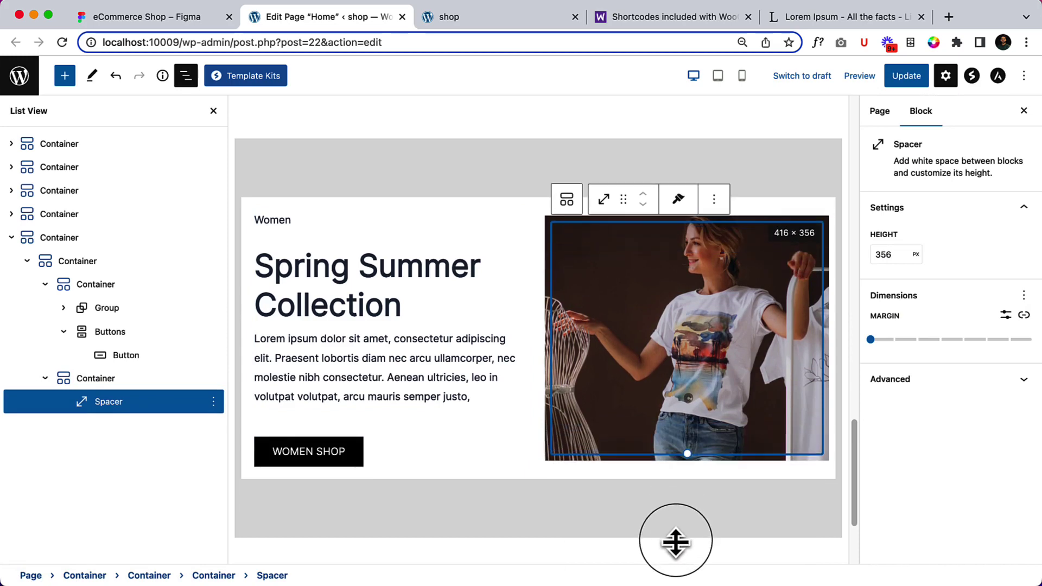
left_click_drag(683, 456, 687, 507)
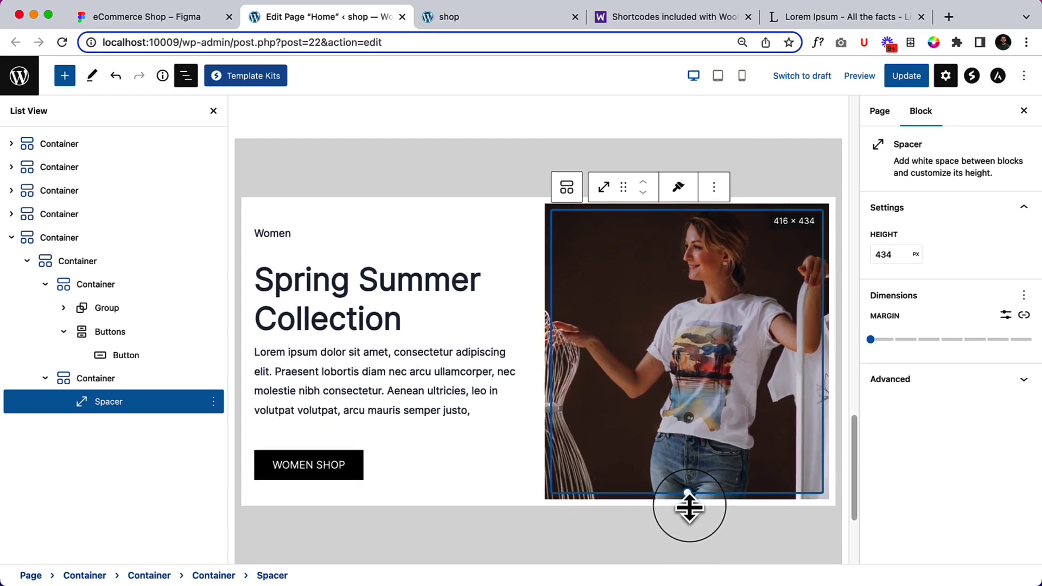
- Set the padding of the Container holding both the women's text and picture to 0 on all sides
left_click(313, 206)
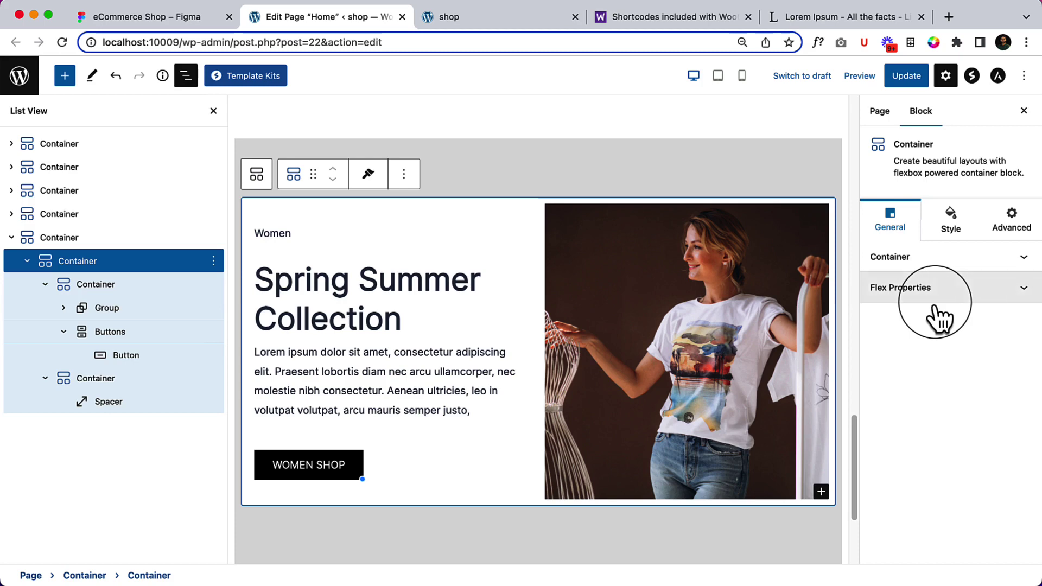
left_click(951, 217)
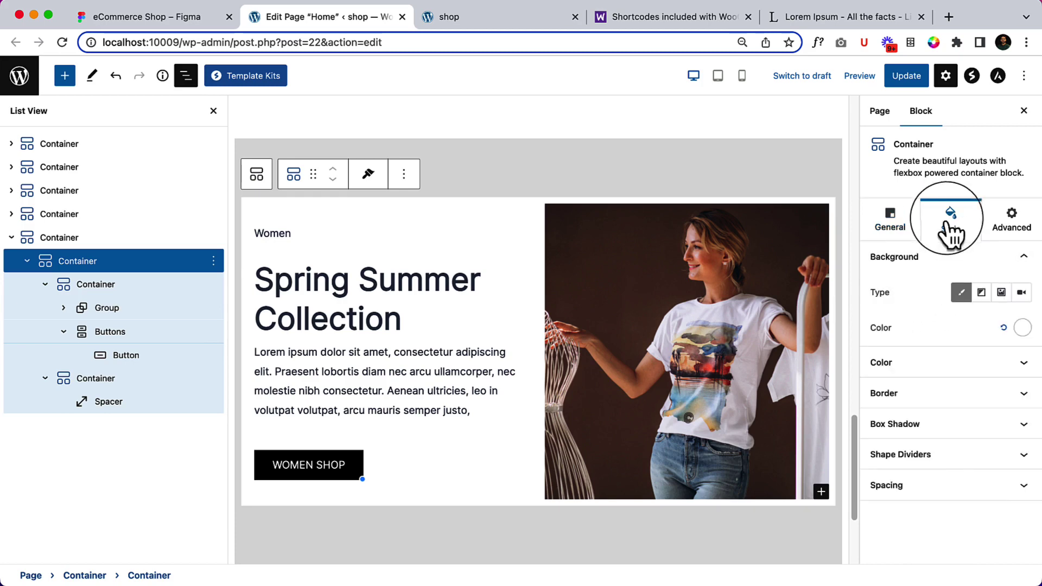
left_click(952, 484)
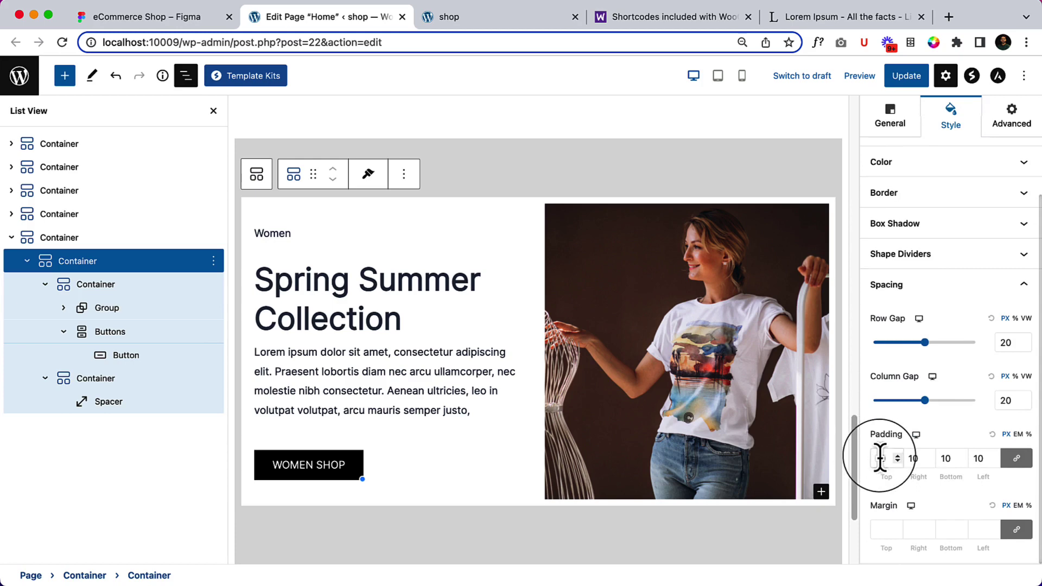
left_click(880, 458)
key("BackSpace")
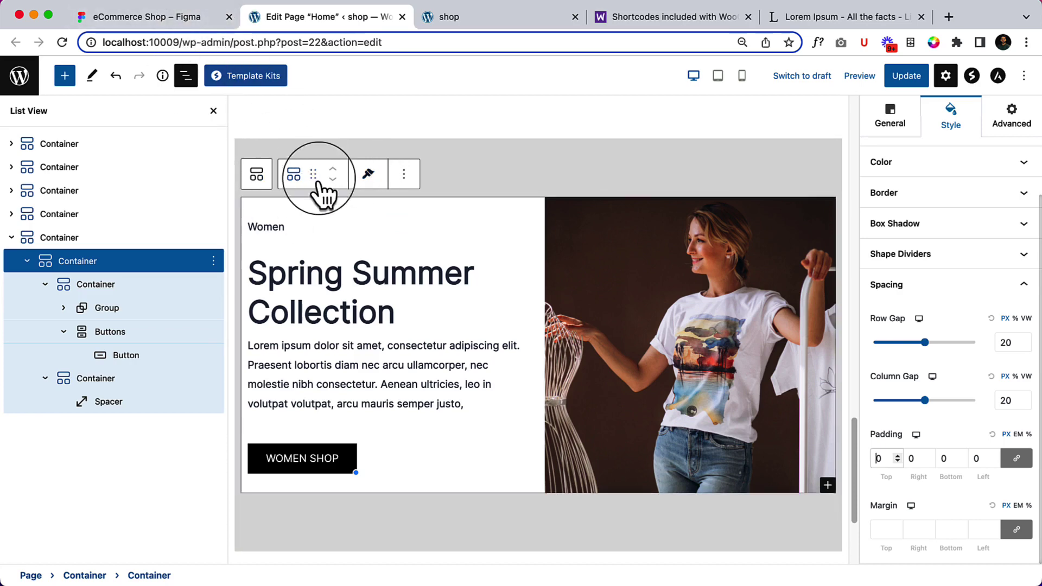
- Switch to the Figma design and sample the pale grey background around the women's Spring Summer Collection text with the colour picker extension
left_click(159, 17)
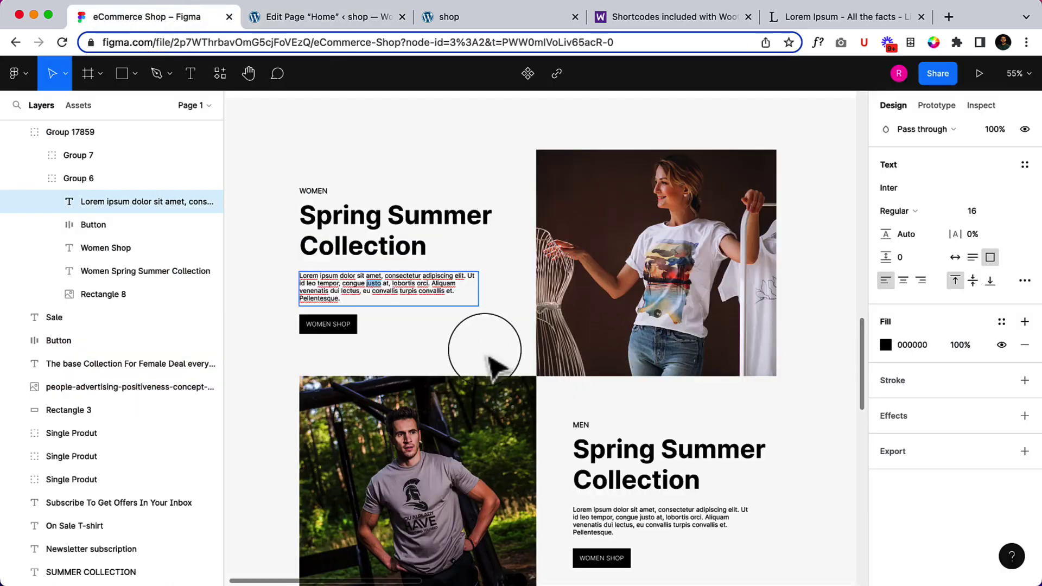
scroll(462, 242, "up", 2)
scroll(463, 242, "left", 2)
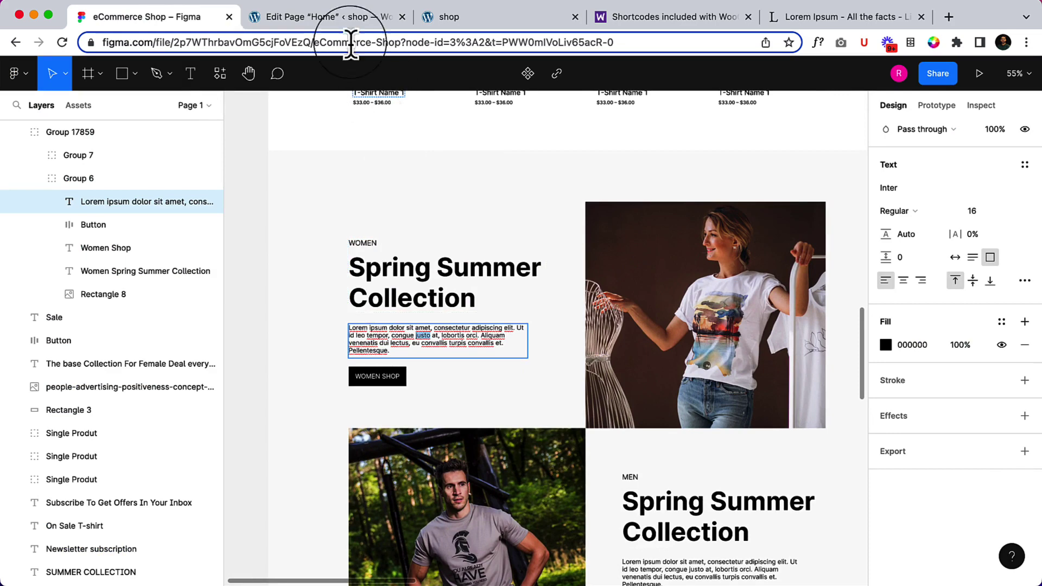
left_click(343, 22)
left_click(184, 21)
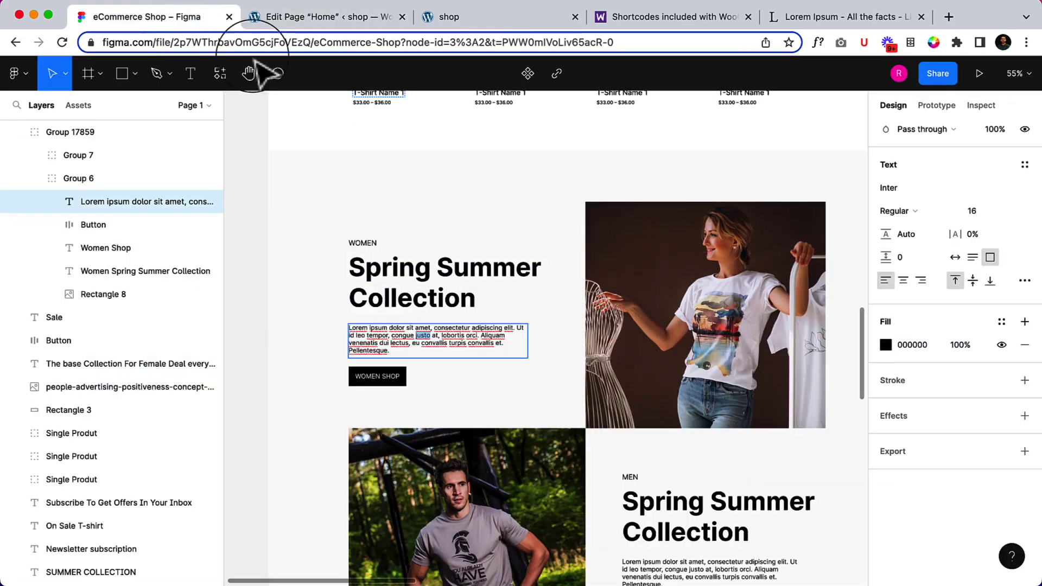
left_click(933, 42)
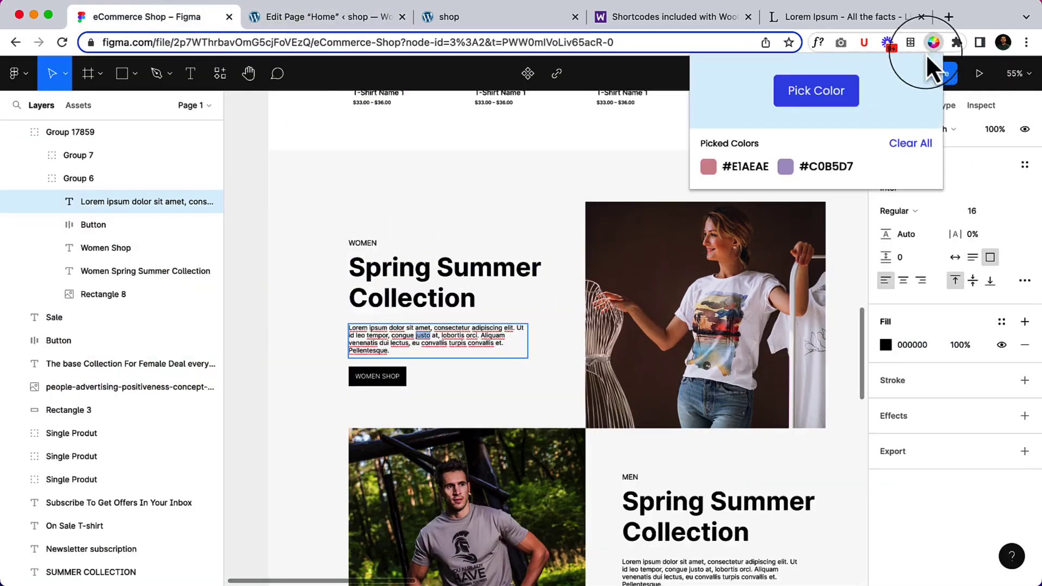
left_click(796, 97)
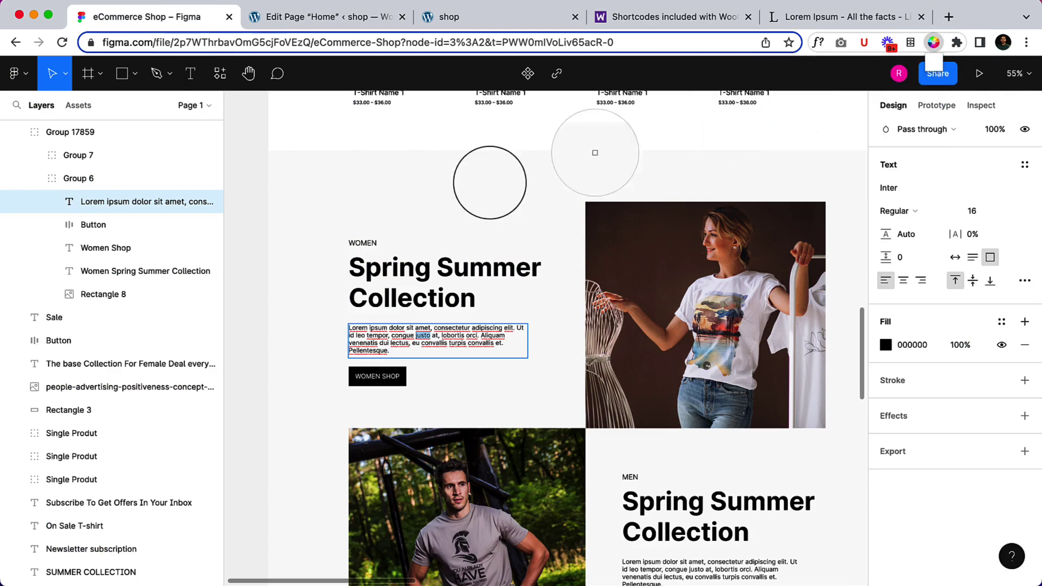
left_click(363, 204)
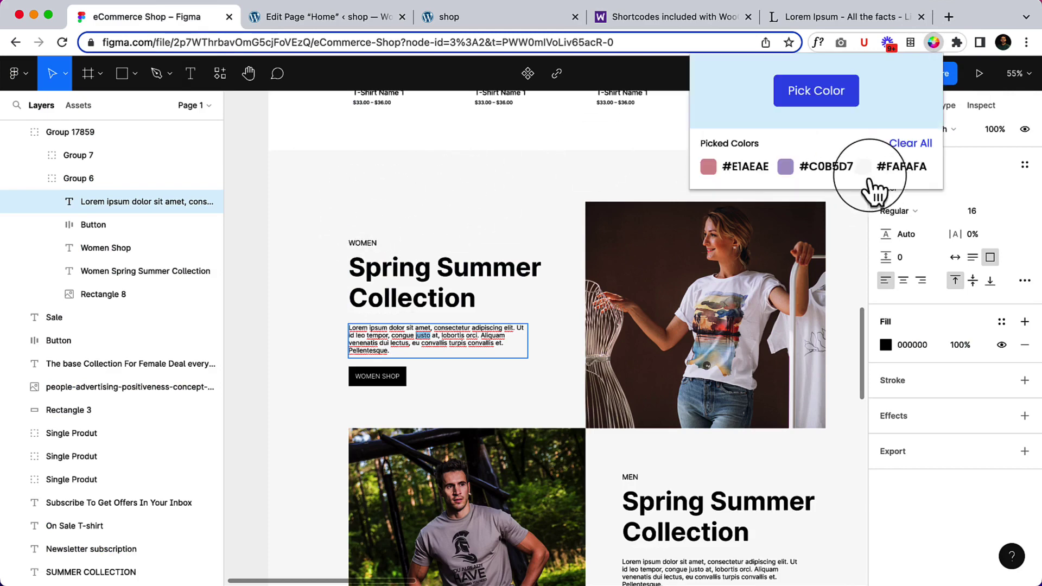
- Return to the WordPress editor and set the outermost women's section Container's background color to hex FAFAFA
left_click(362, 21)
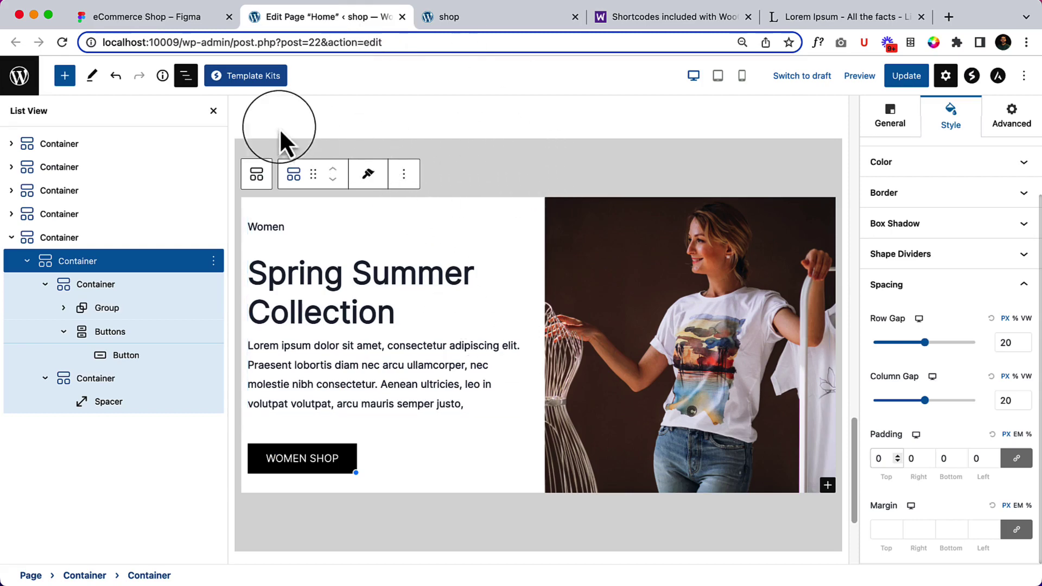
left_click(117, 237)
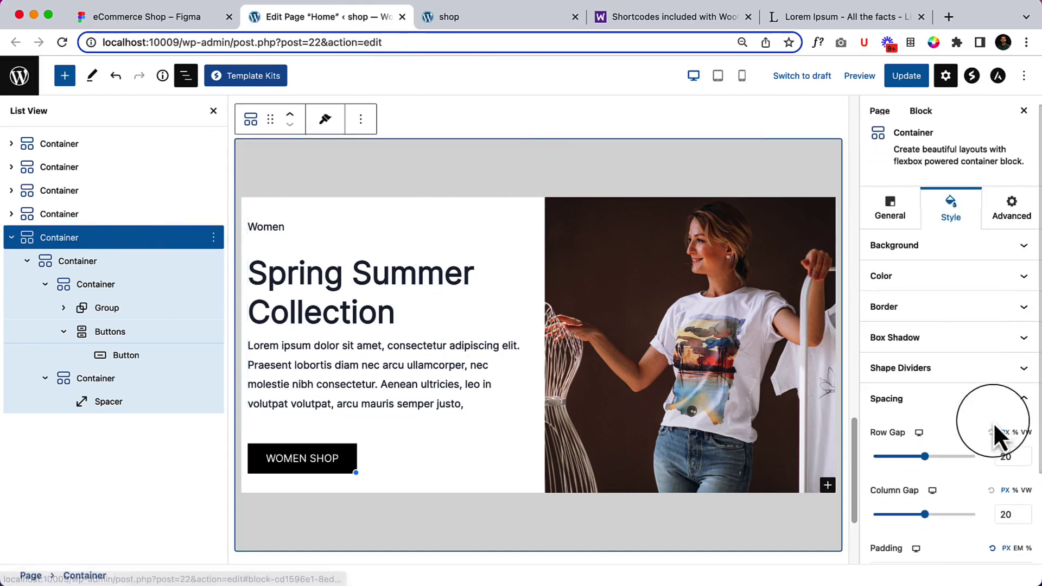
scroll(982, 429, "down", 4)
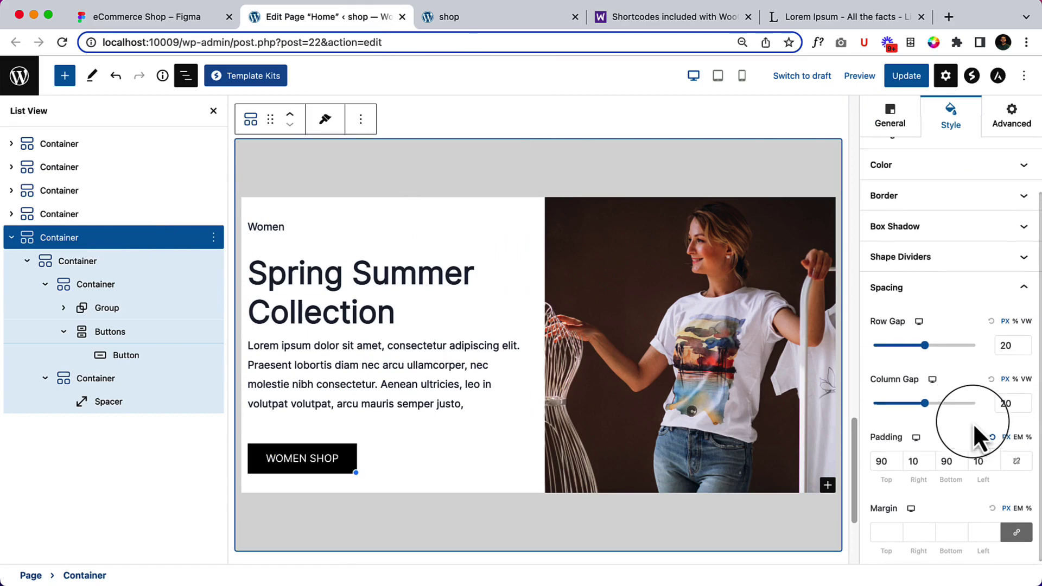
scroll(973, 422, "up", 4)
left_click(949, 230)
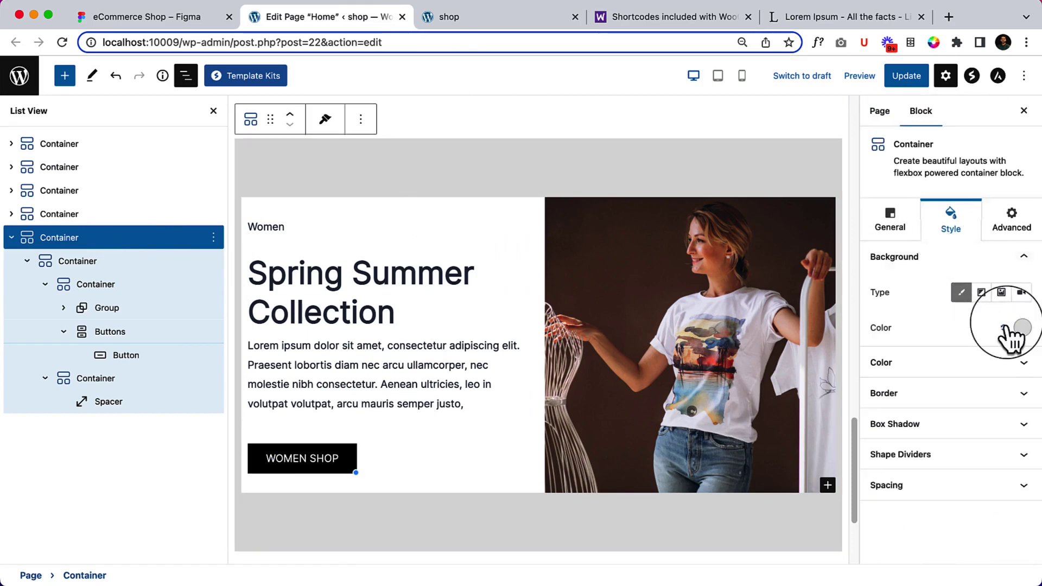
left_click(1022, 328)
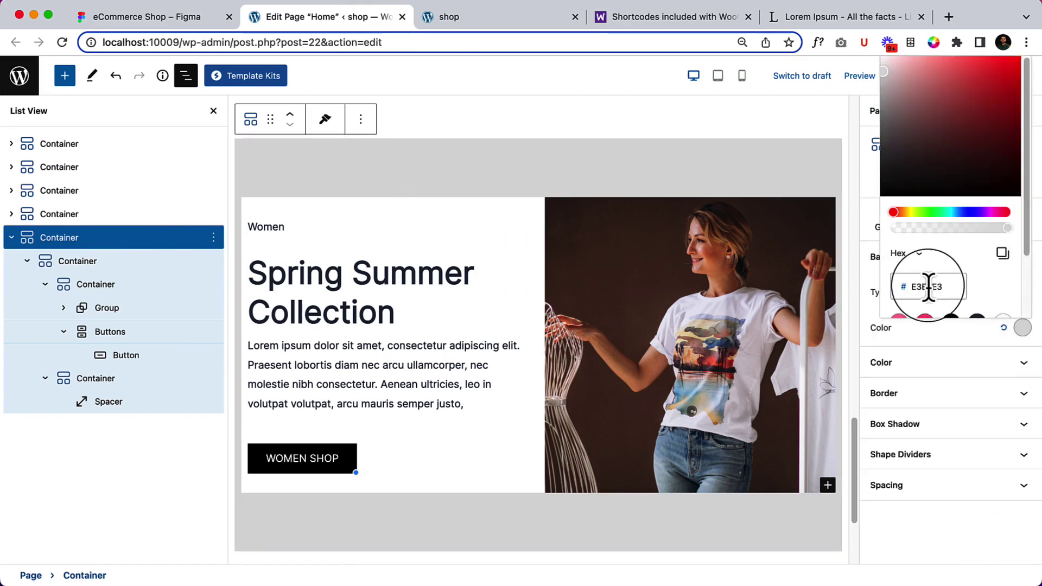
type("FAFAFA")
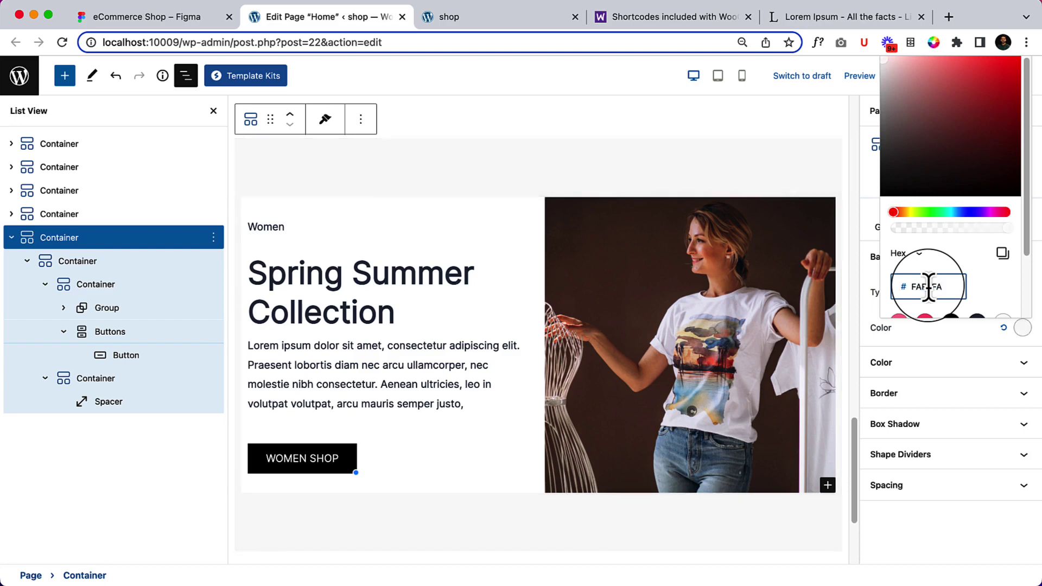
- Clear the white background colors of the Container wrapping text and picture and of the women's text Container, then review the section
left_click(279, 200)
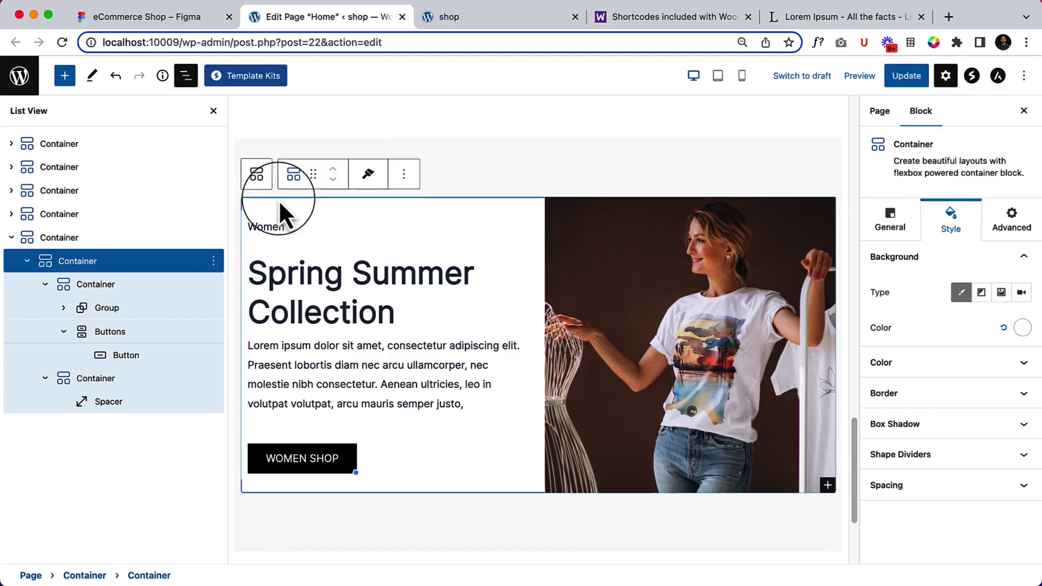
left_click(1003, 328)
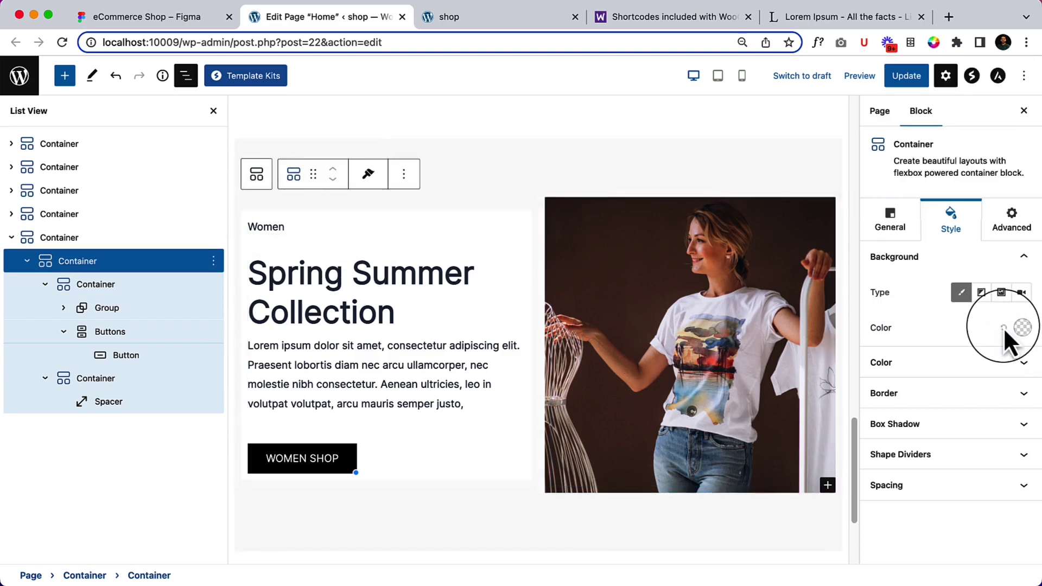
left_click(1022, 327)
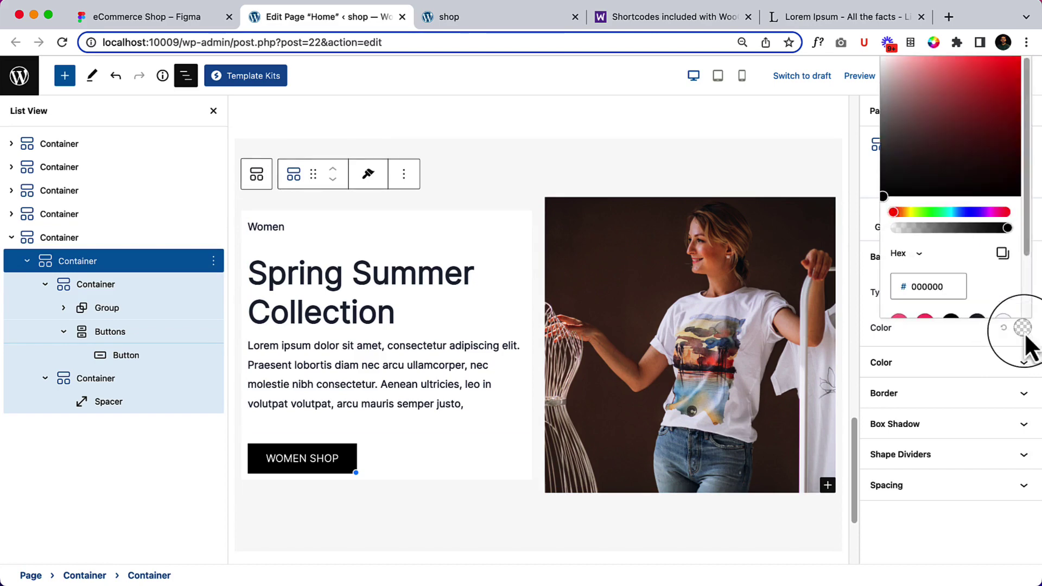
left_click(139, 285)
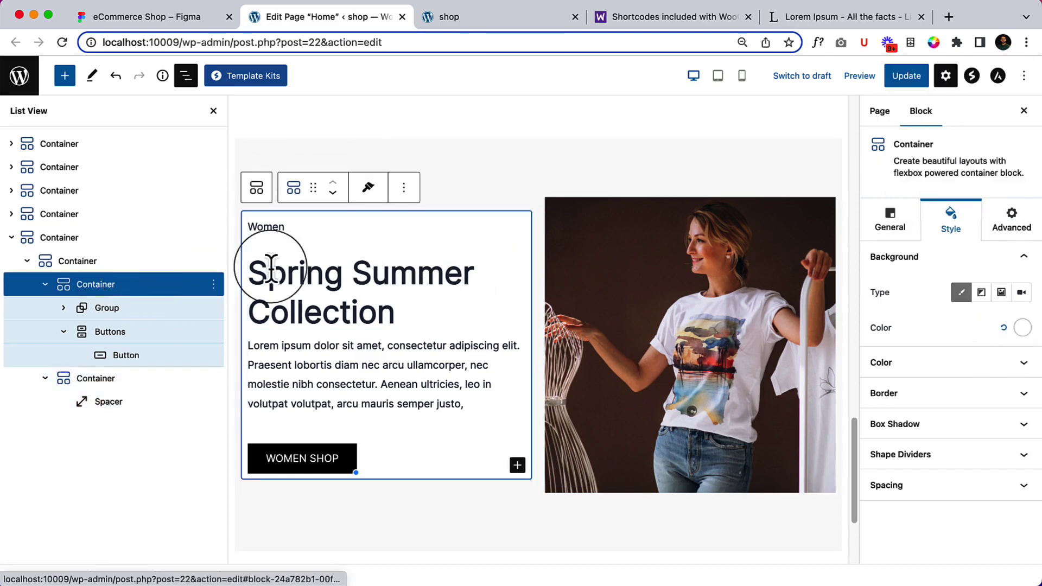
left_click(1003, 327)
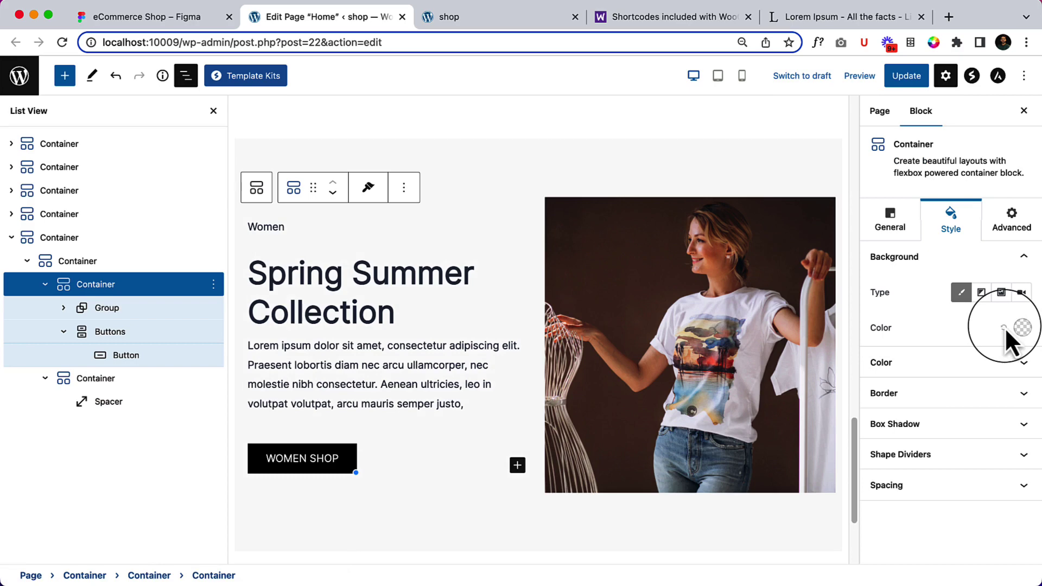
left_click(186, 76)
scroll(421, 409, "down", 4)
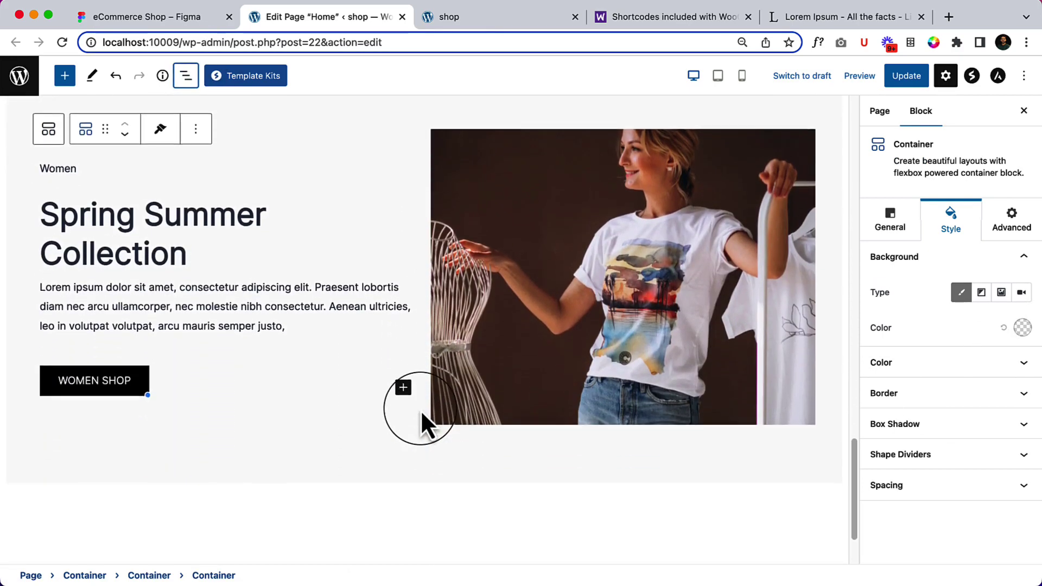
scroll(421, 409, "up", 2)
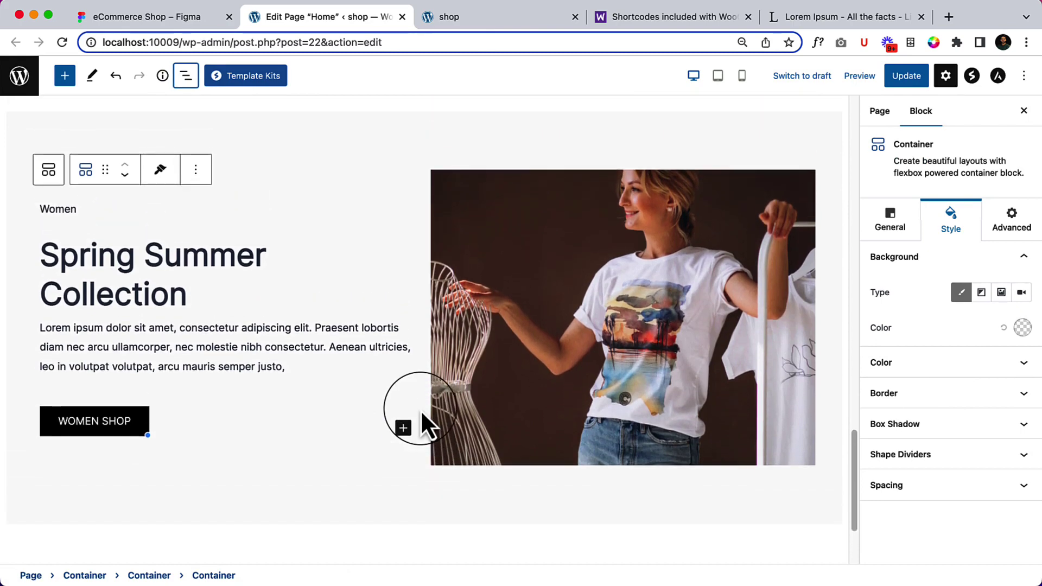
- Duplicate the inner Container holding the women's text and picture within the grey section and check the copy
left_click(186, 75)
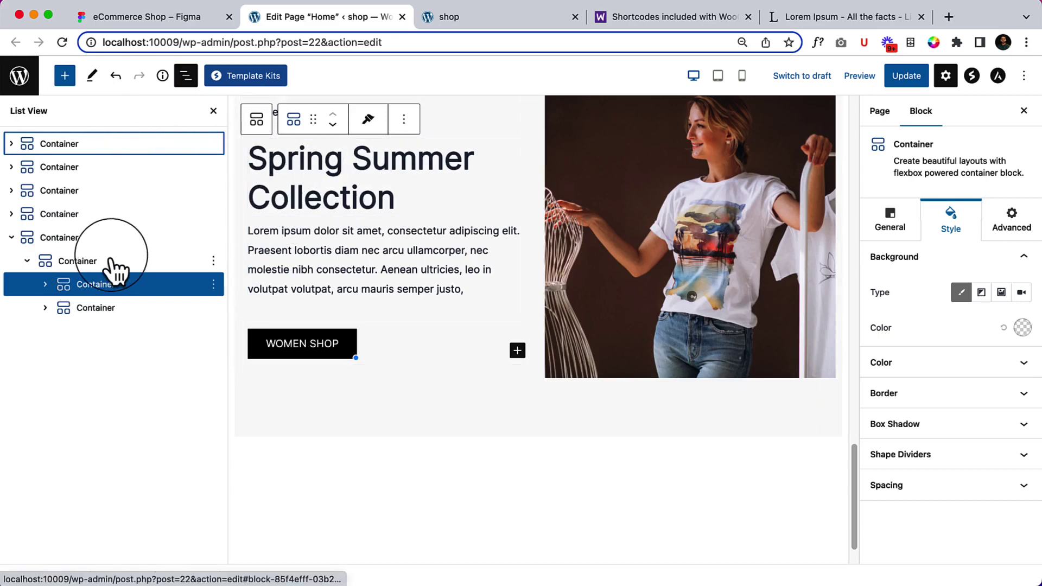
left_click(131, 262)
left_click(213, 261)
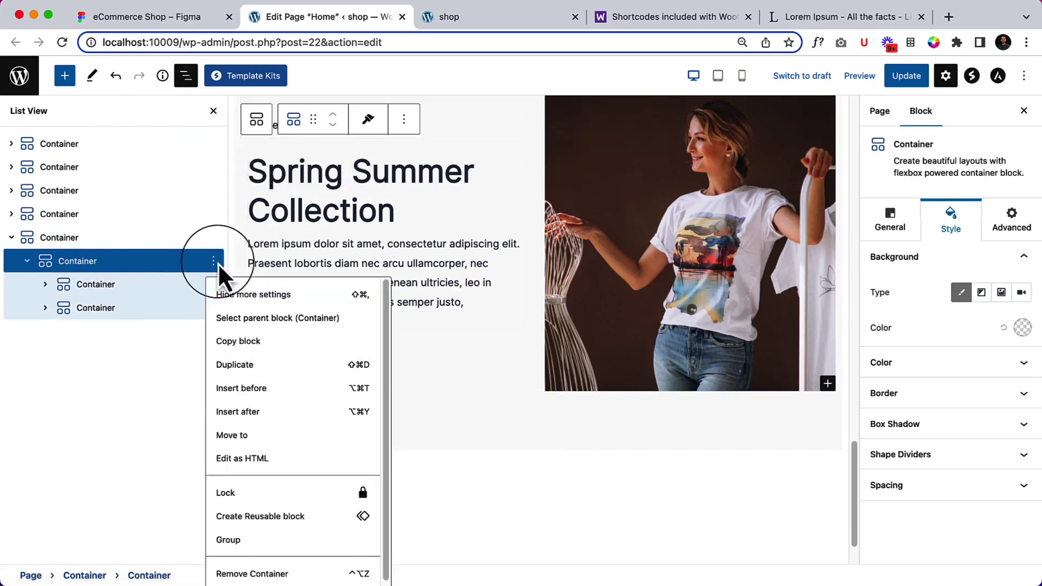
left_click(274, 363)
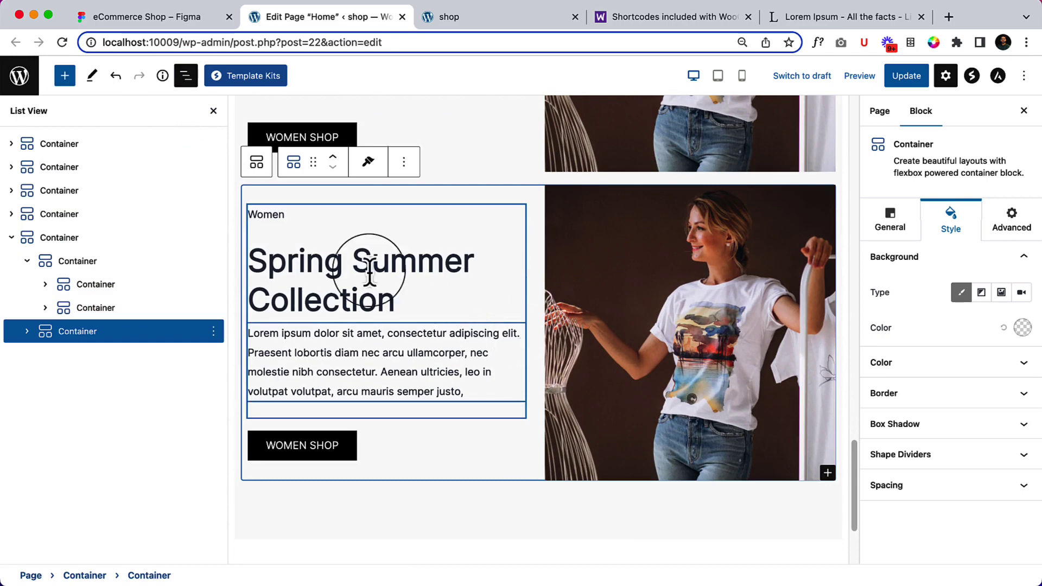
left_click(184, 76)
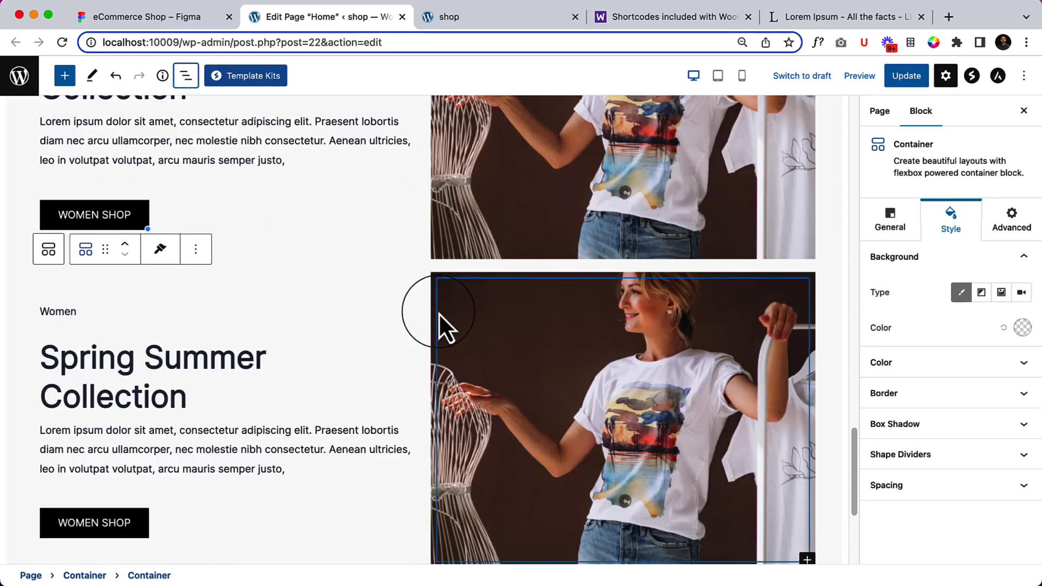
left_click(186, 77)
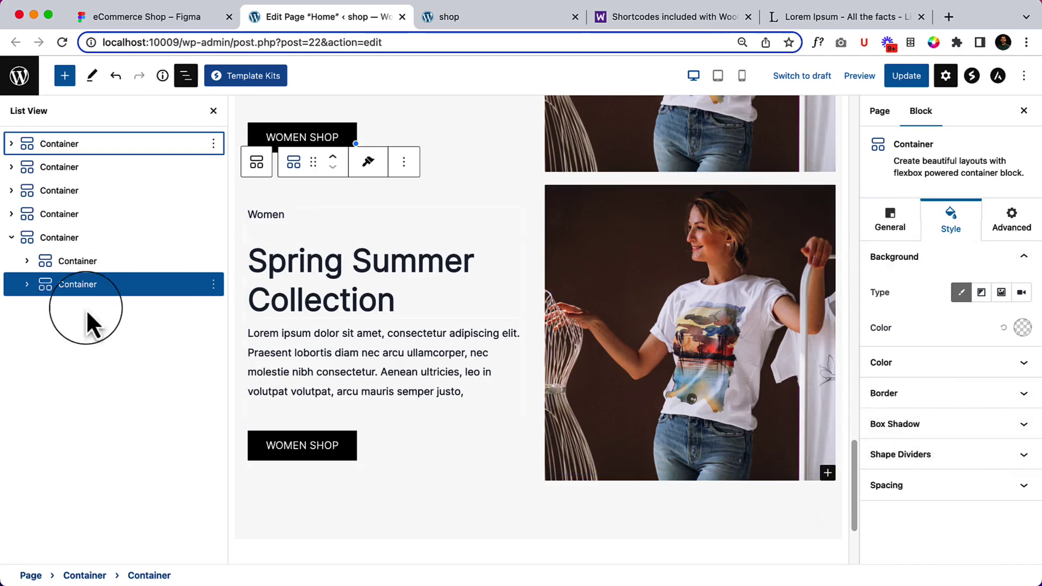
- Reverse the row direction of the duplicated Container so its picture sits before the text
left_click(116, 293)
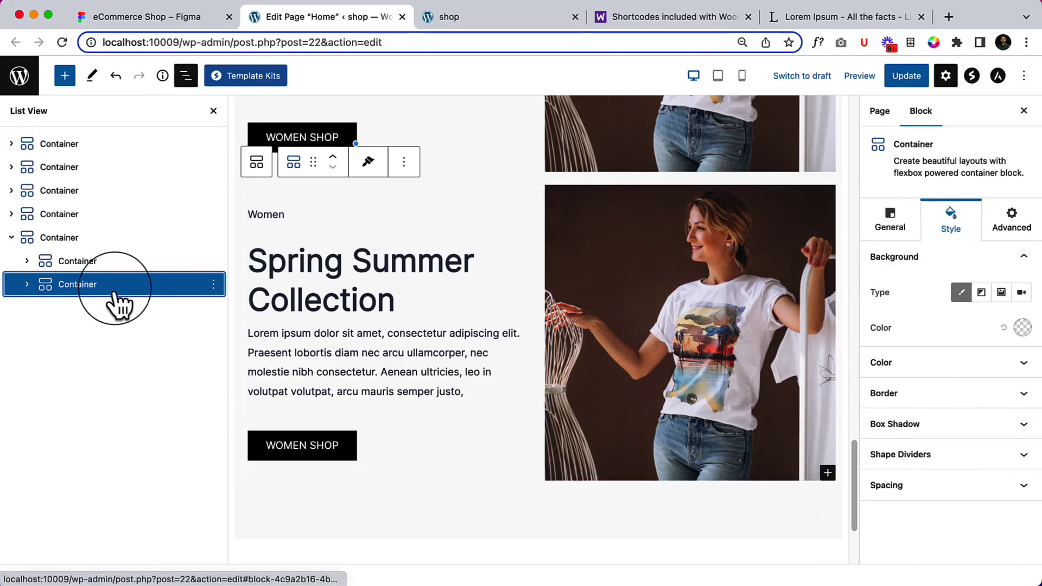
left_click(889, 233)
left_click(926, 298)
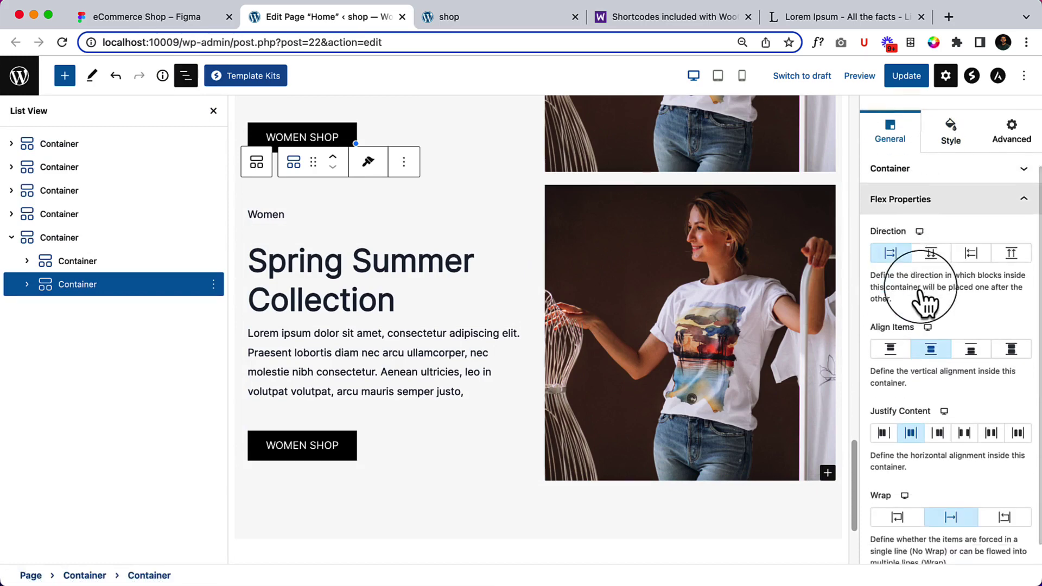
left_click(971, 232)
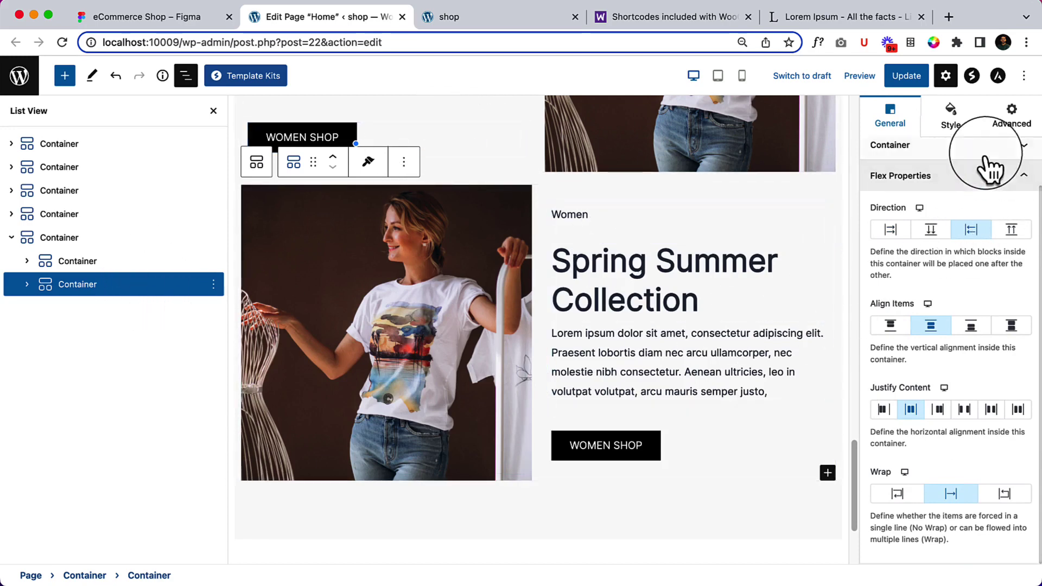
left_click(952, 121)
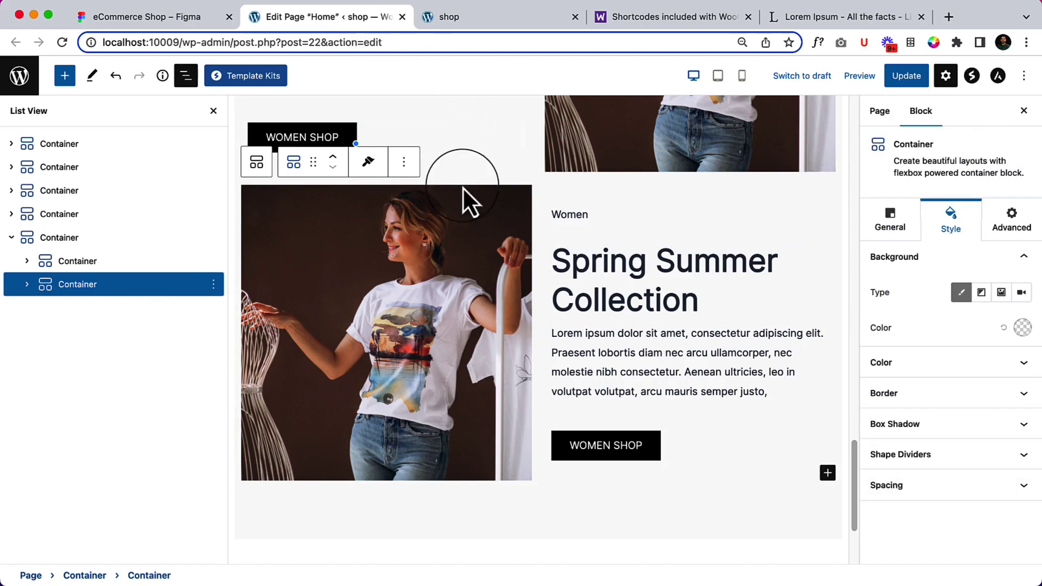
- Check the layout of the men's collection row in the Figma design and return to the WordPress editor
left_click(127, 17)
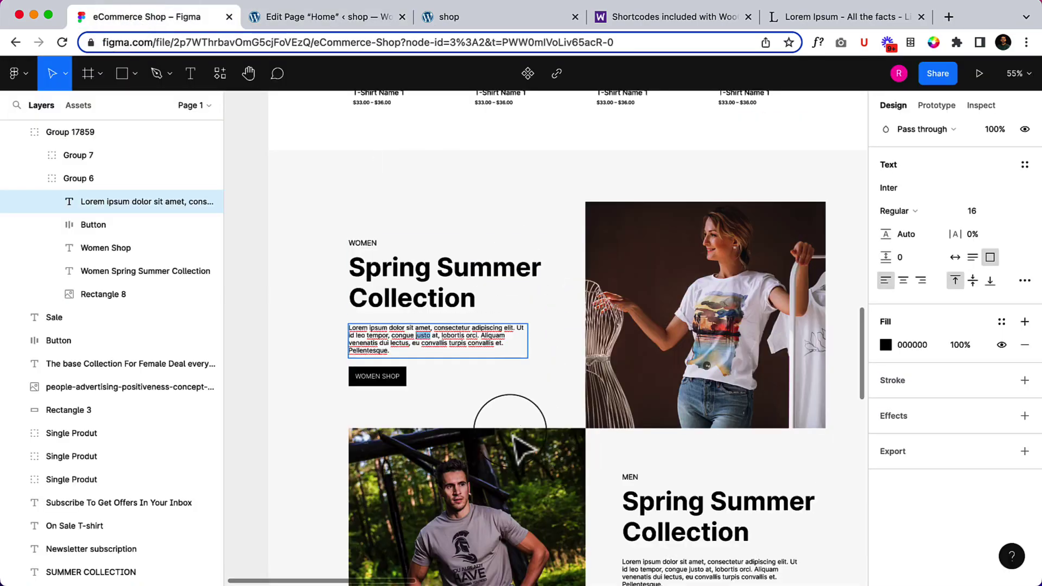
scroll(598, 384, "down", 5)
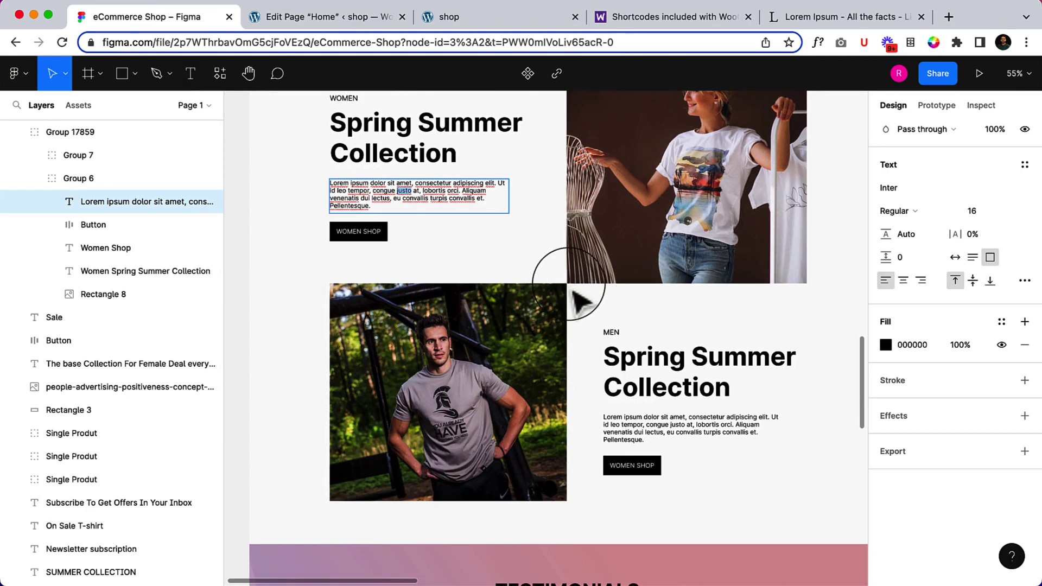
left_click(358, 20)
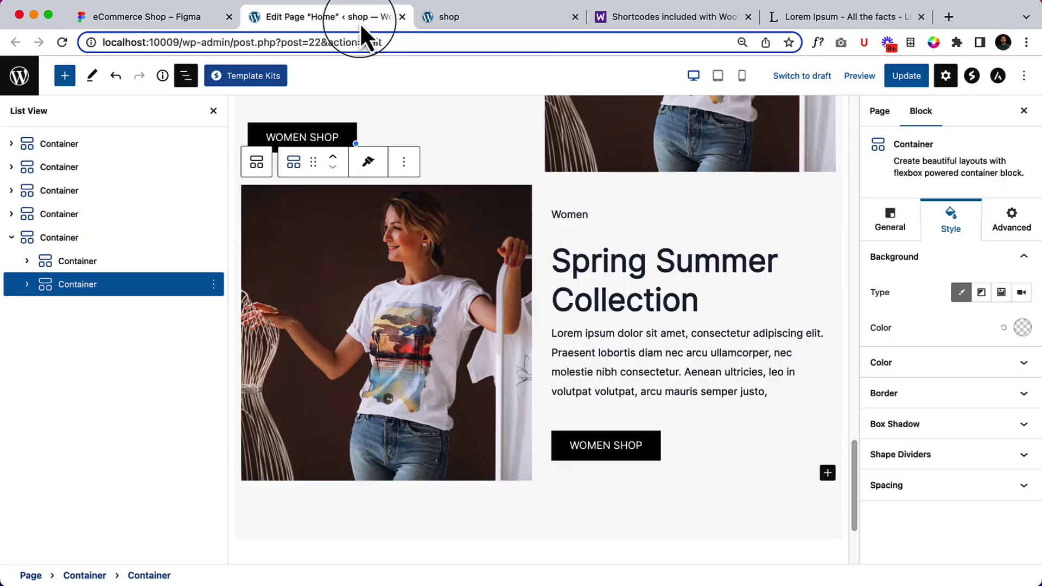
- Replace the background image of the duplicated row's picture Container with image2-1.jpg, the man in the grey T-shirt, from the media library
left_click(376, 306)
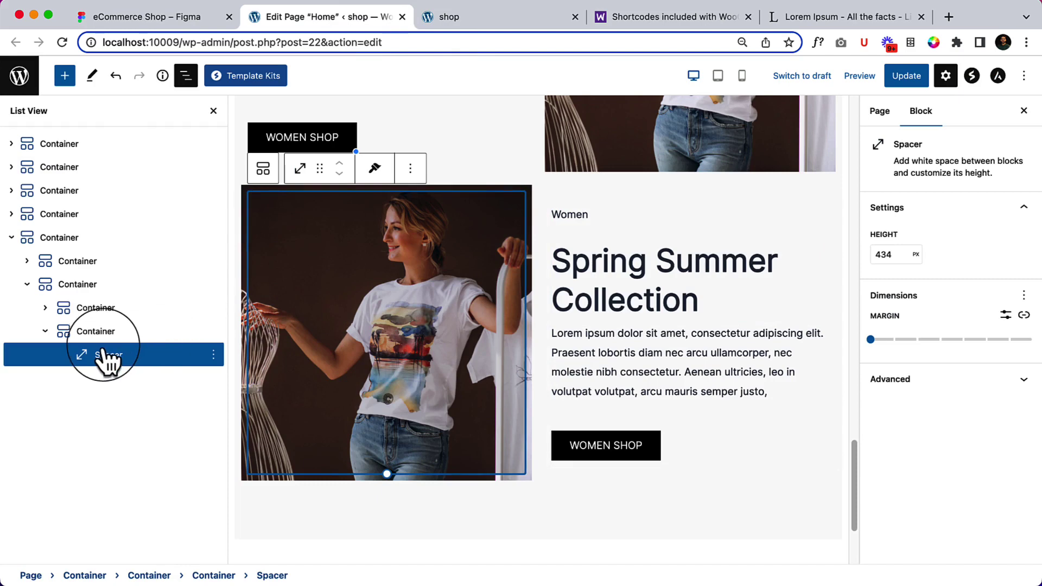
left_click(103, 332)
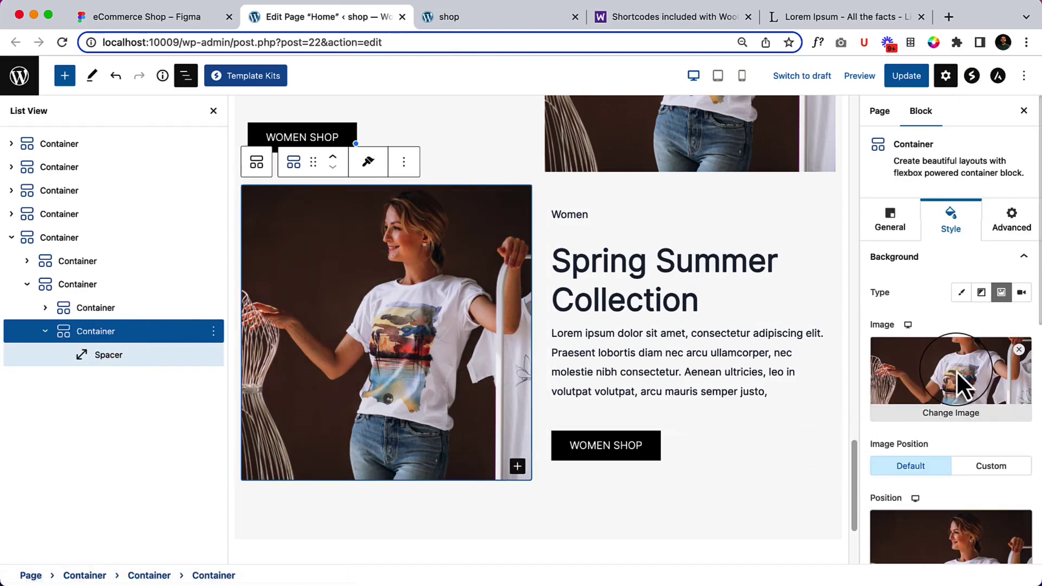
left_click(982, 431)
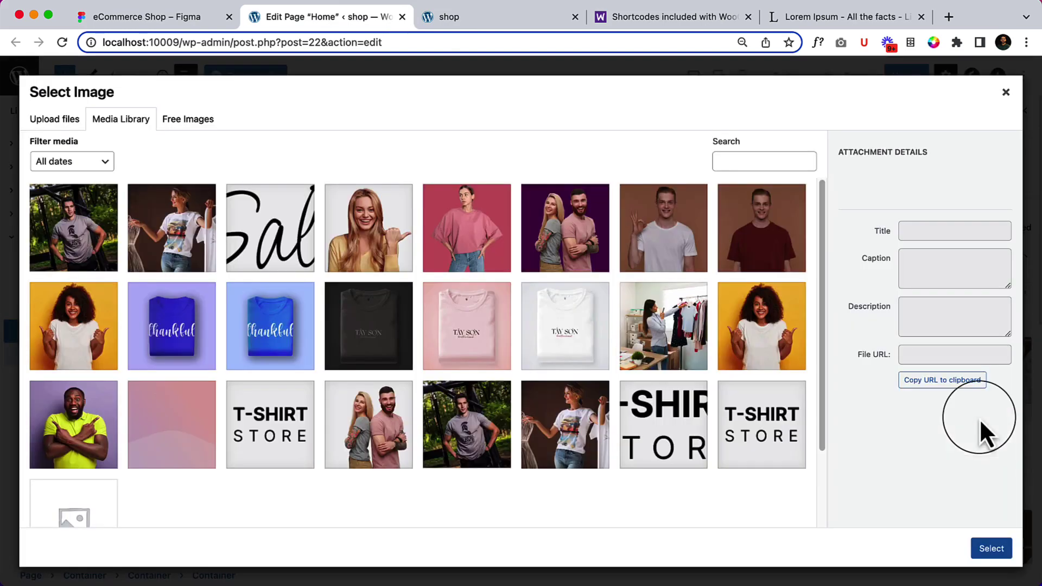
left_click(51, 251)
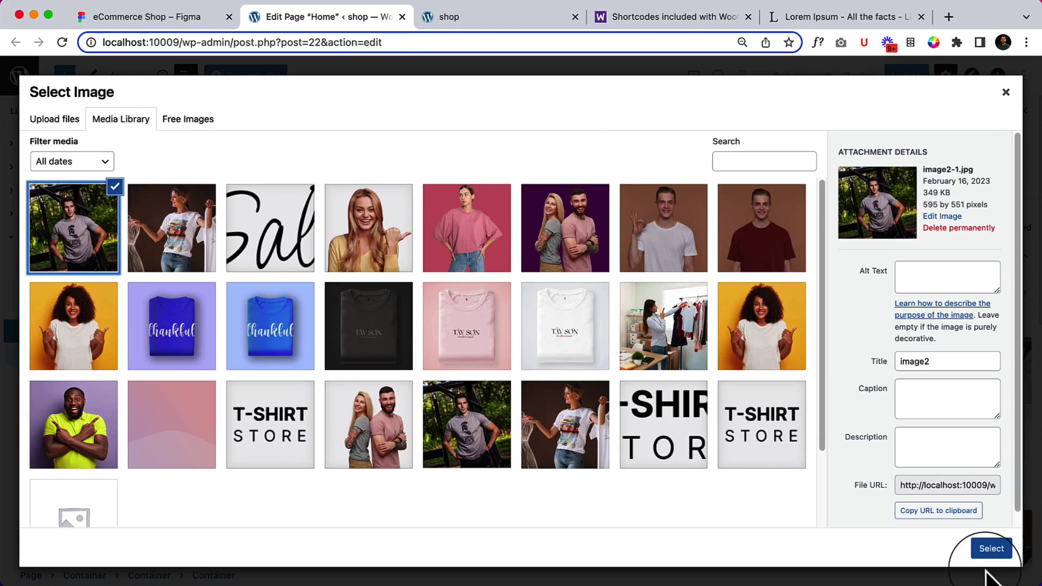
left_click(993, 550)
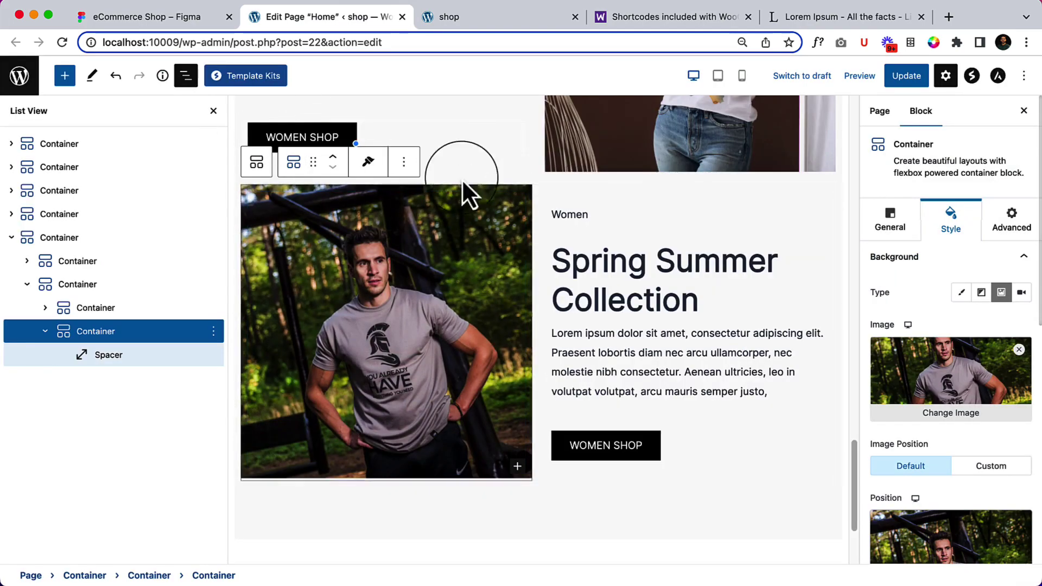
- Try to close the gap between the two collection rows by setting the women's row Container's bottom margin to -10 px
left_click(113, 312)
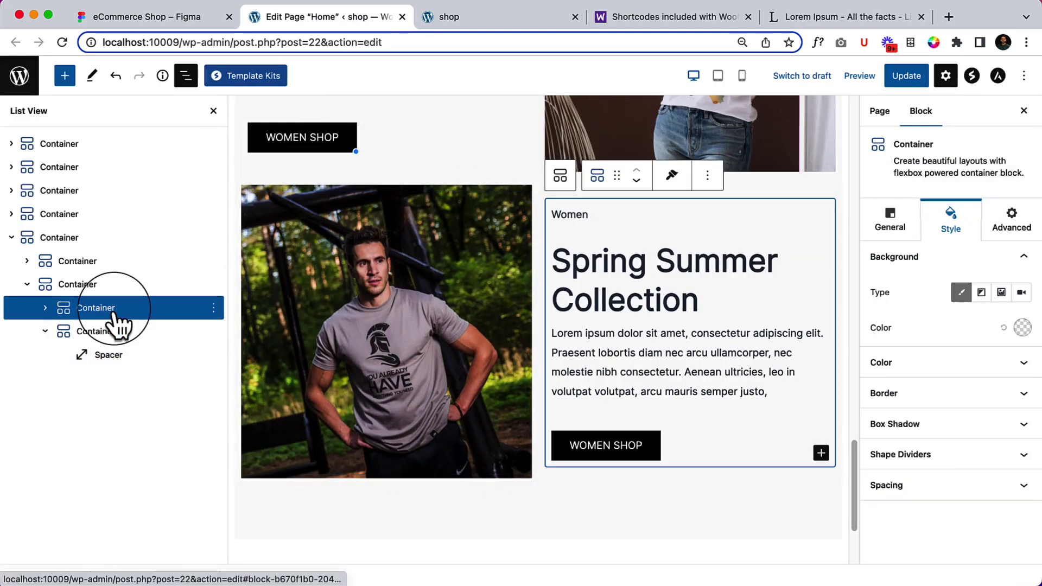
left_click(113, 285)
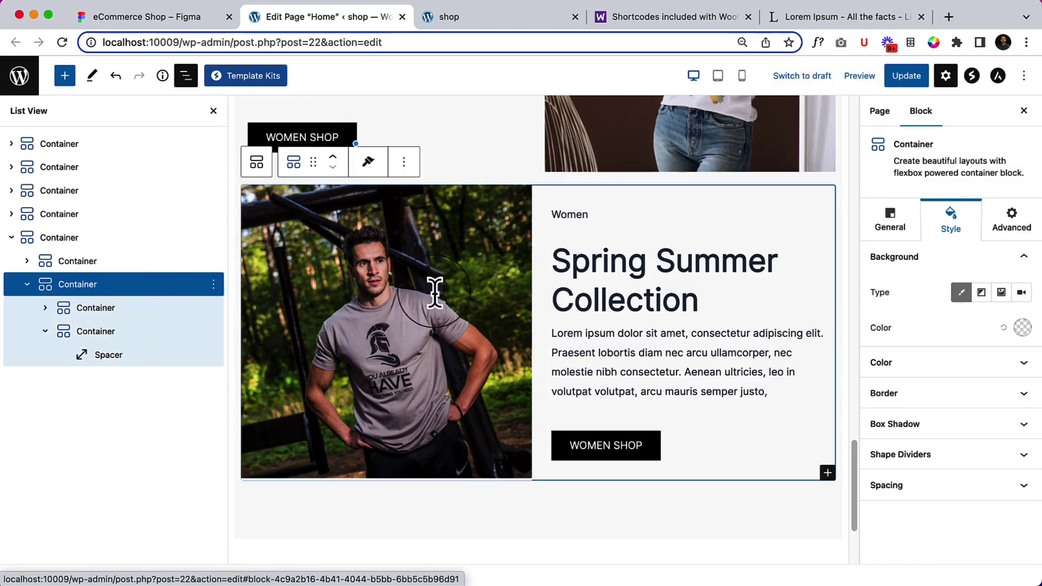
left_click(949, 487)
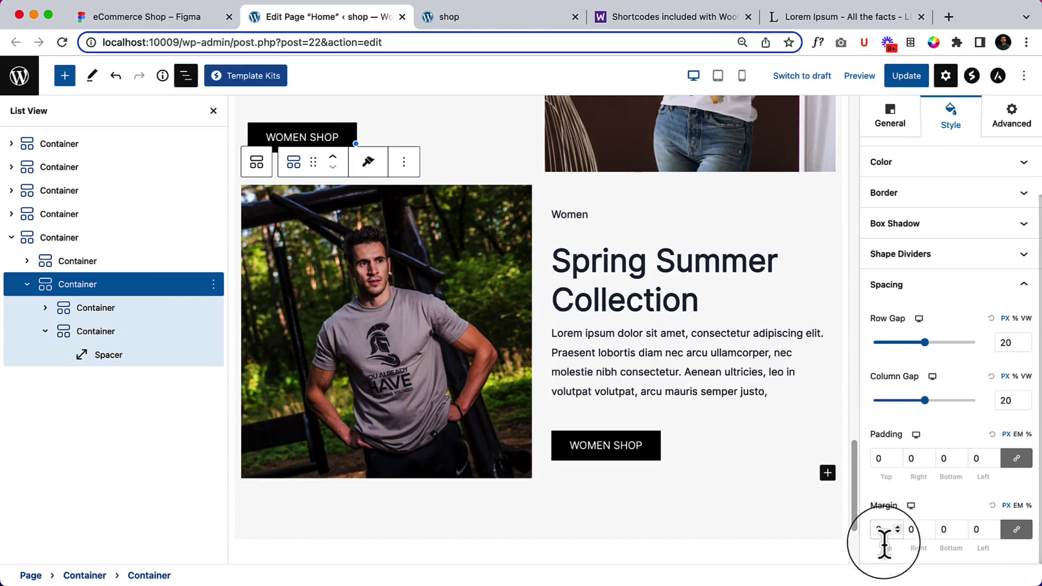
left_click(144, 265)
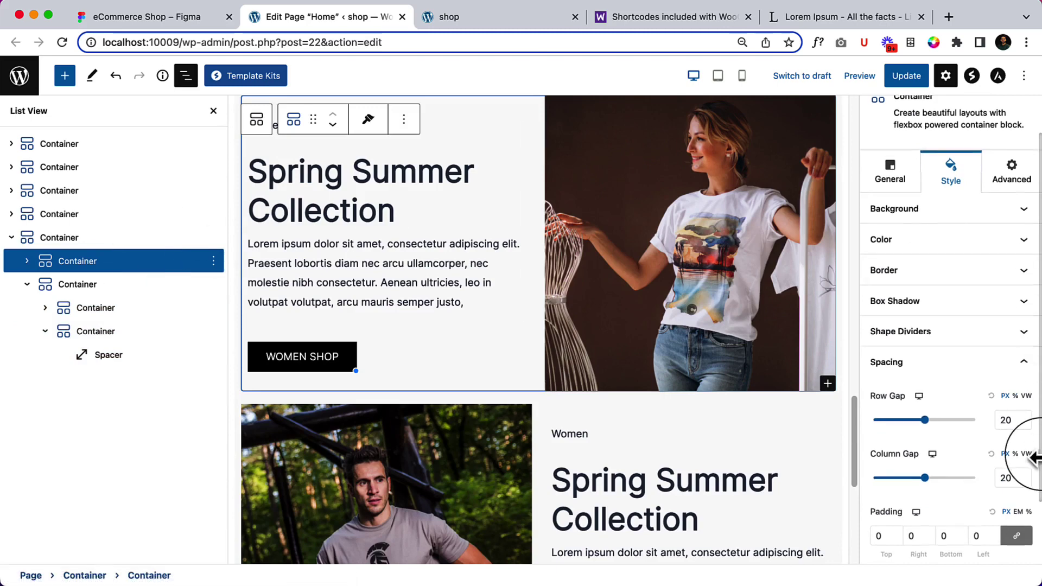
scroll(1023, 453, "down", 2)
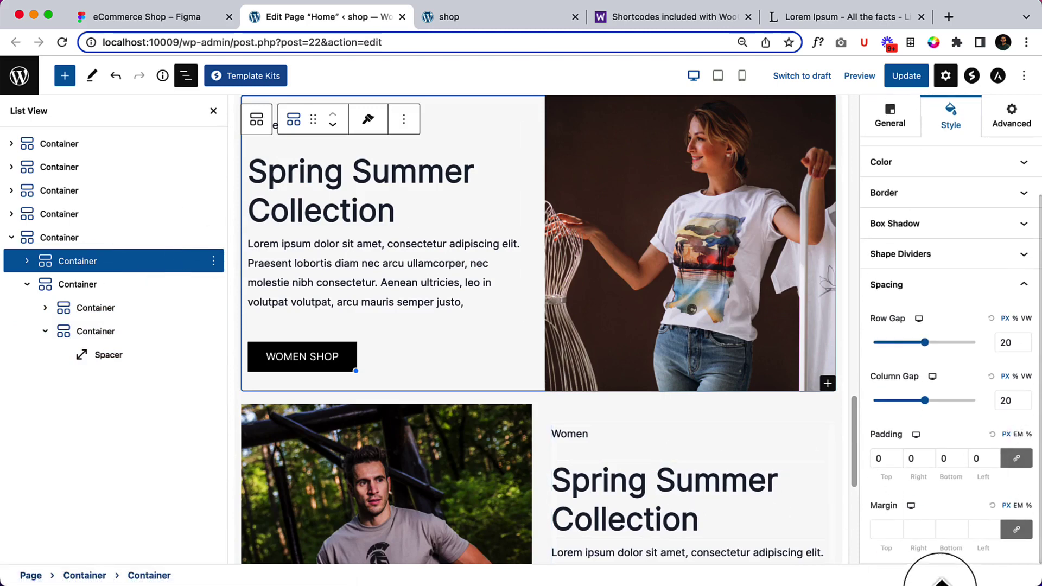
left_click(881, 529)
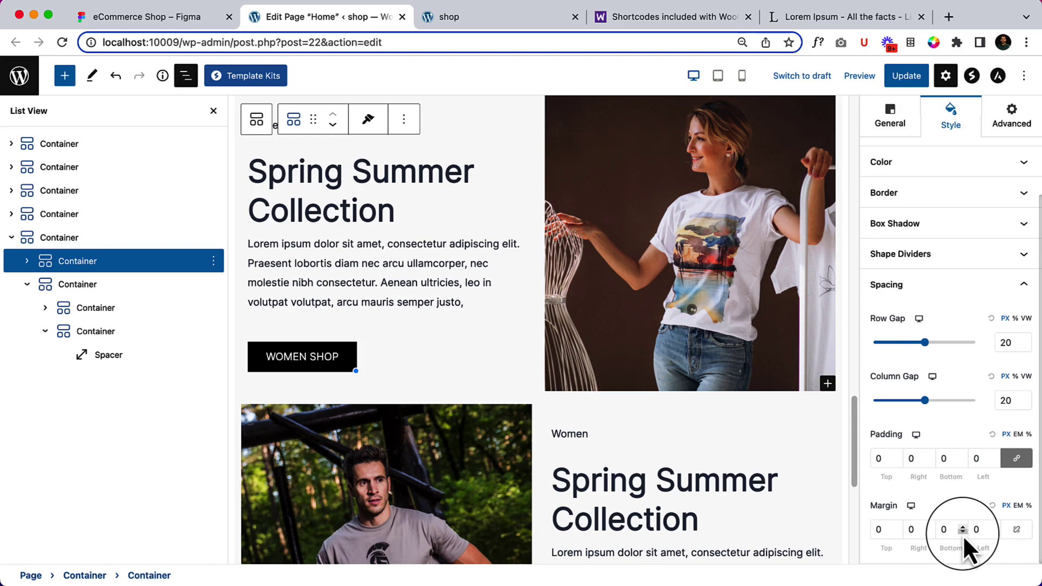
left_click_drag(962, 533, 962, 533)
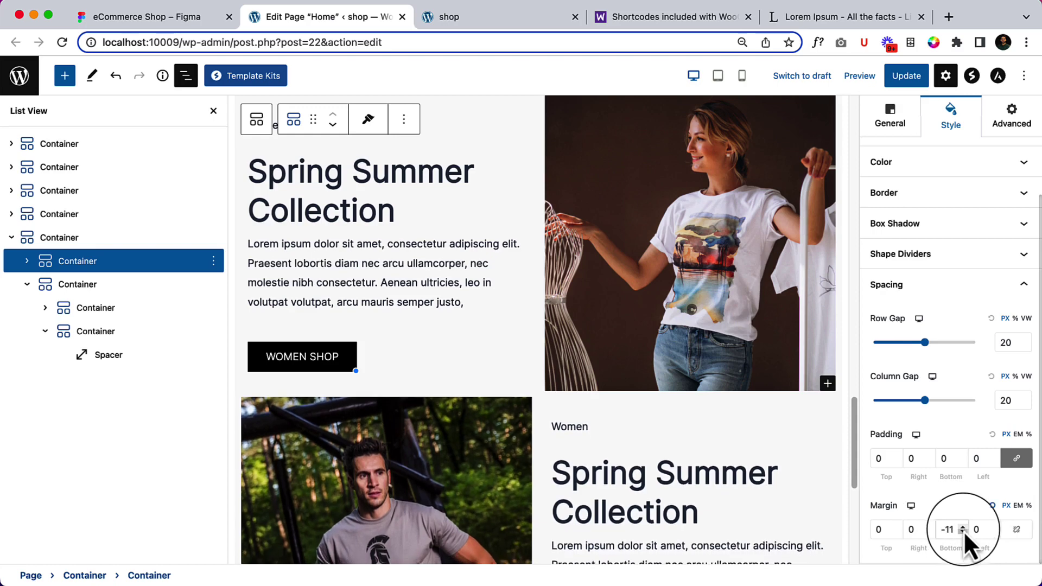
left_click(962, 530)
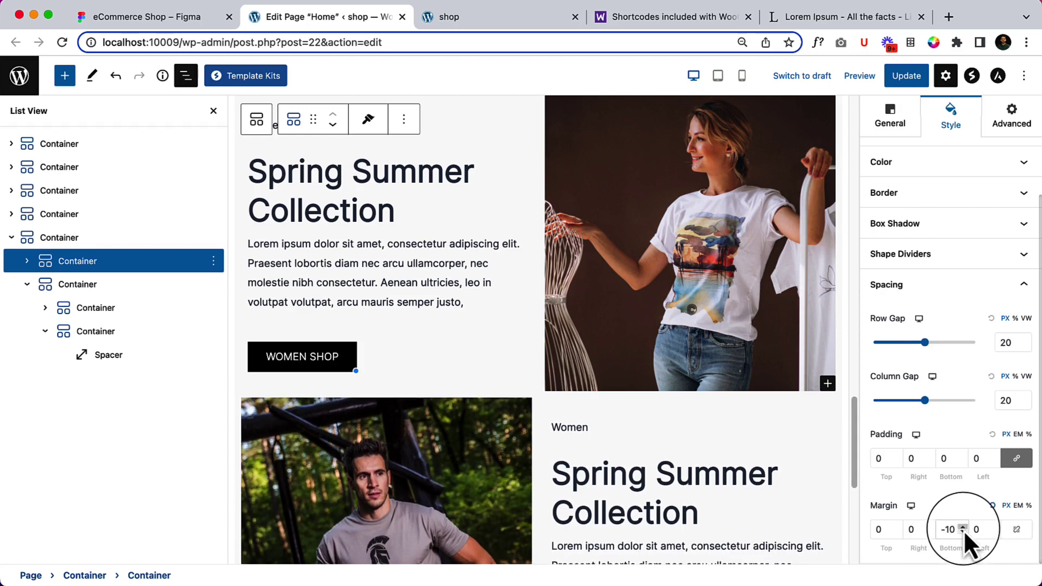
- Unlink the margin sides of the men's row Container and try a top margin of -6 px
left_click(117, 284)
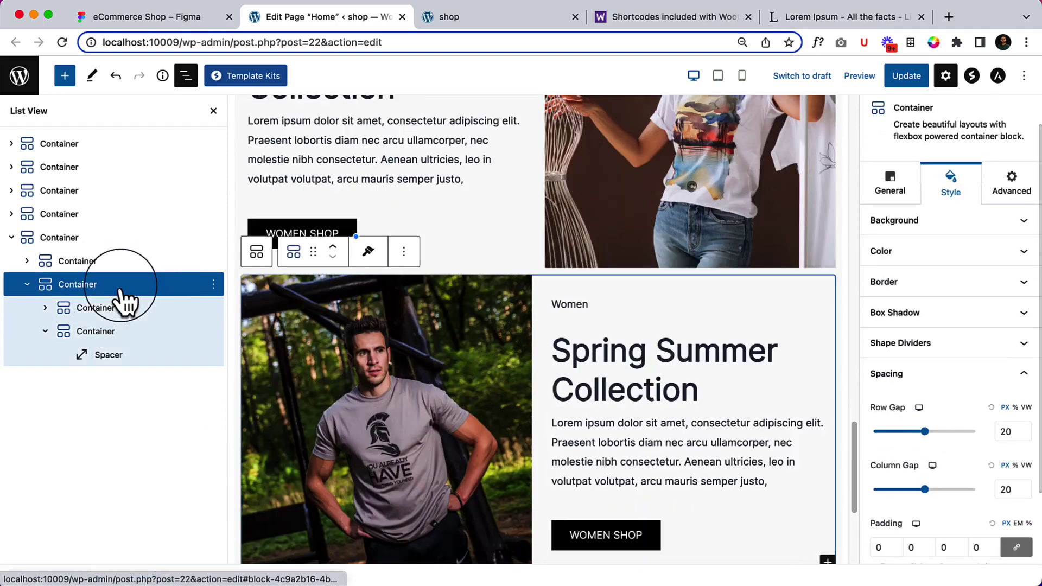
scroll(1004, 533, "down", 3)
left_click(1012, 528)
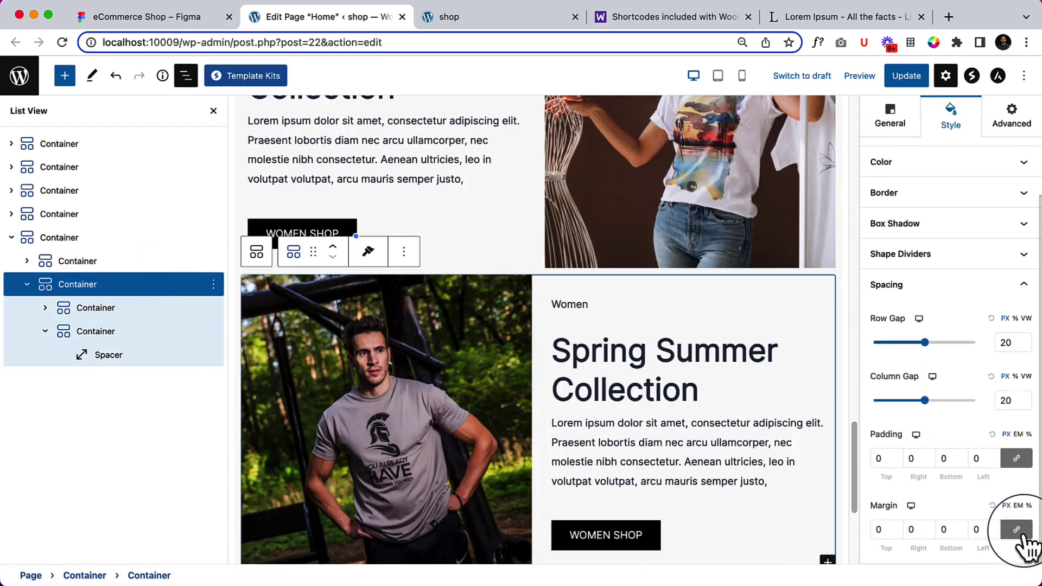
left_click(898, 532)
left_click(898, 532)
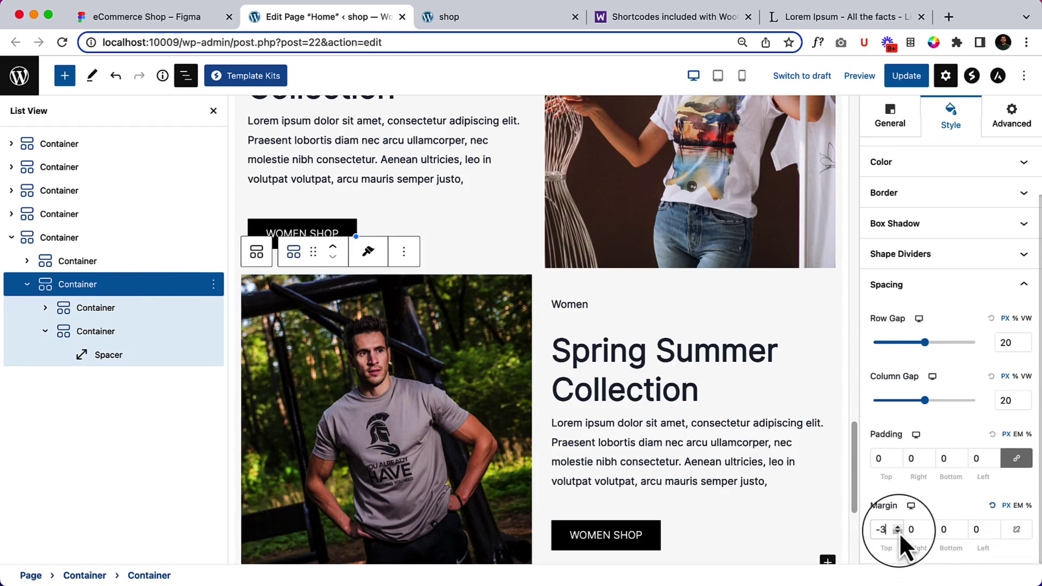
left_click(898, 531)
left_click(898, 532)
left_click(898, 532)
left_click(898, 532)
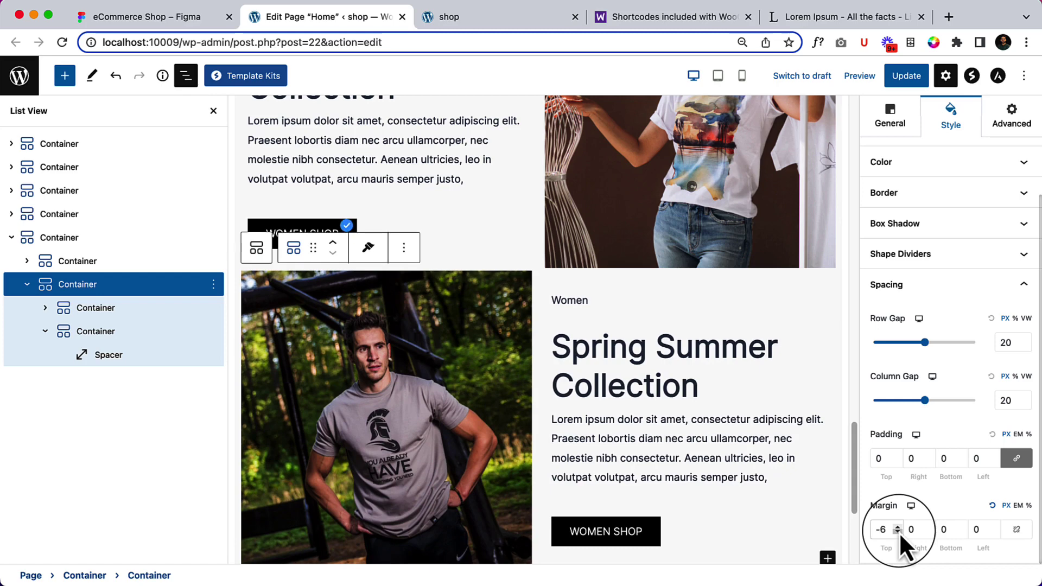
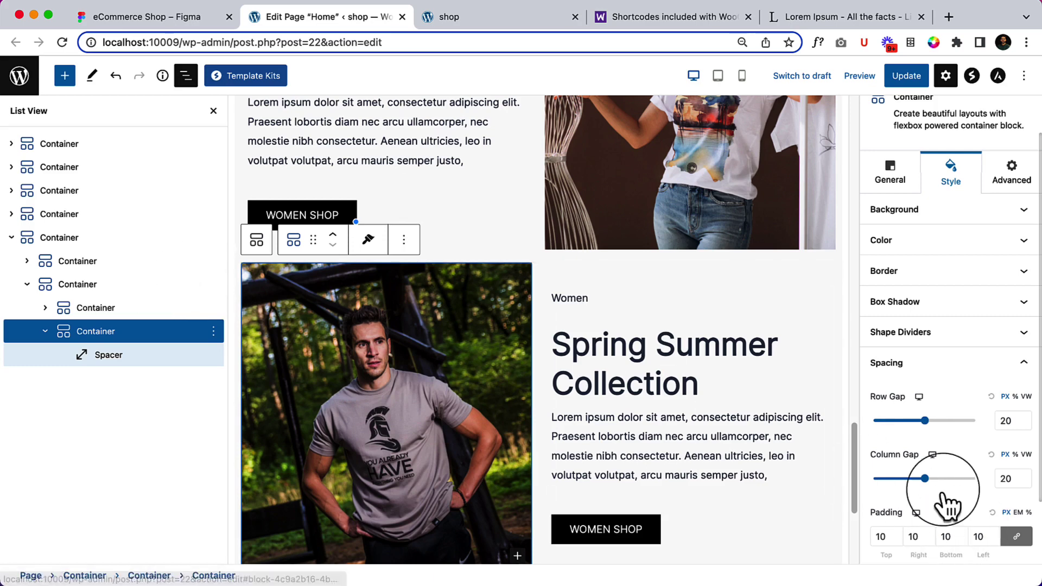
- Try a column gap of 80 px on the men's picture Container and reset it to the default
mouse_move(926, 479)
left_mouse_down()
mouse_move(879, 491)
mouse_move(916, 494)
left_mouse_up()
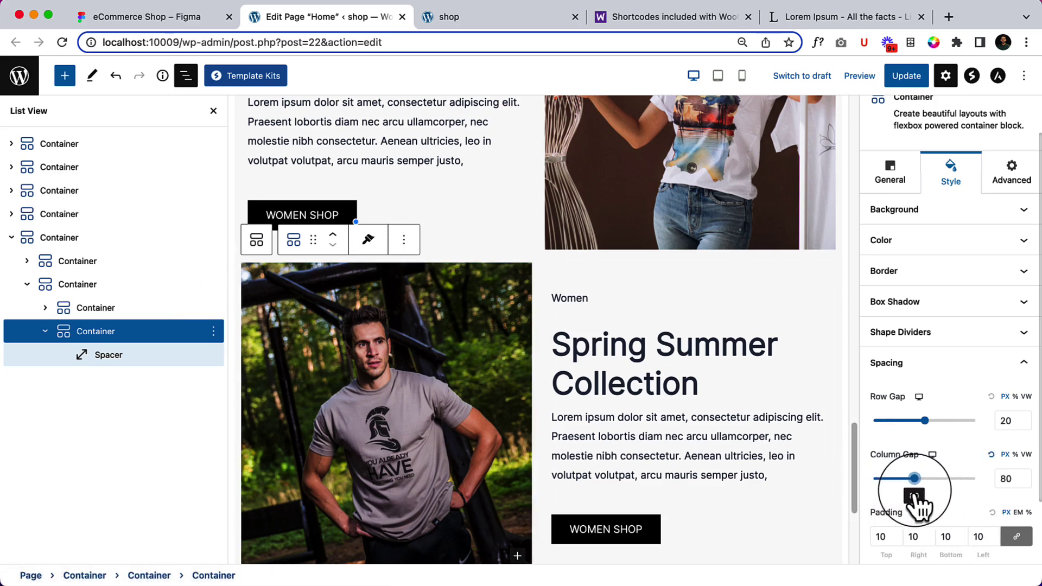
left_click(990, 454)
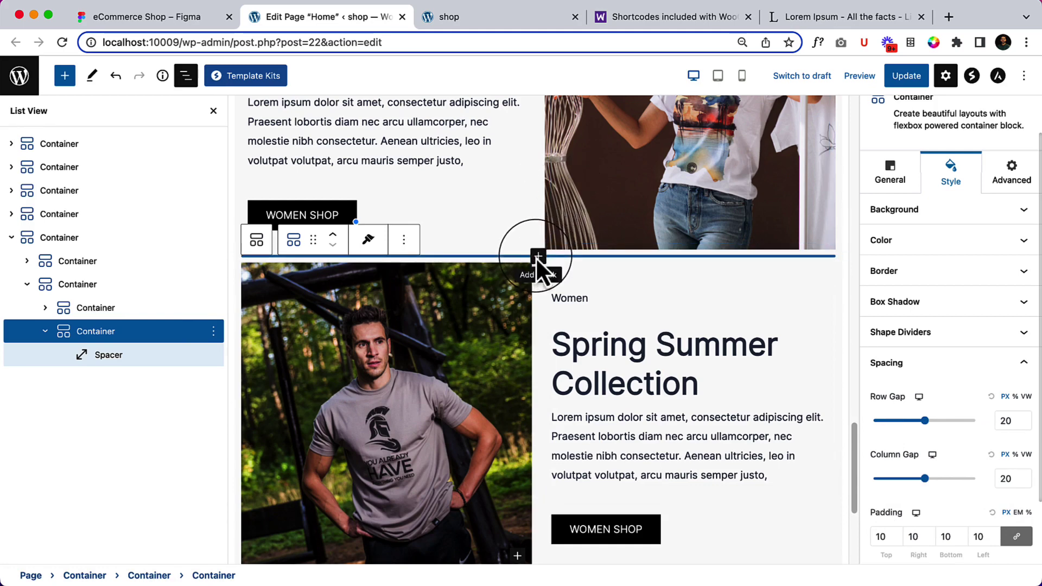
- Update the home page, reload the live shop page and review the women's and men's collection rows
left_click(905, 76)
left_click(476, 19)
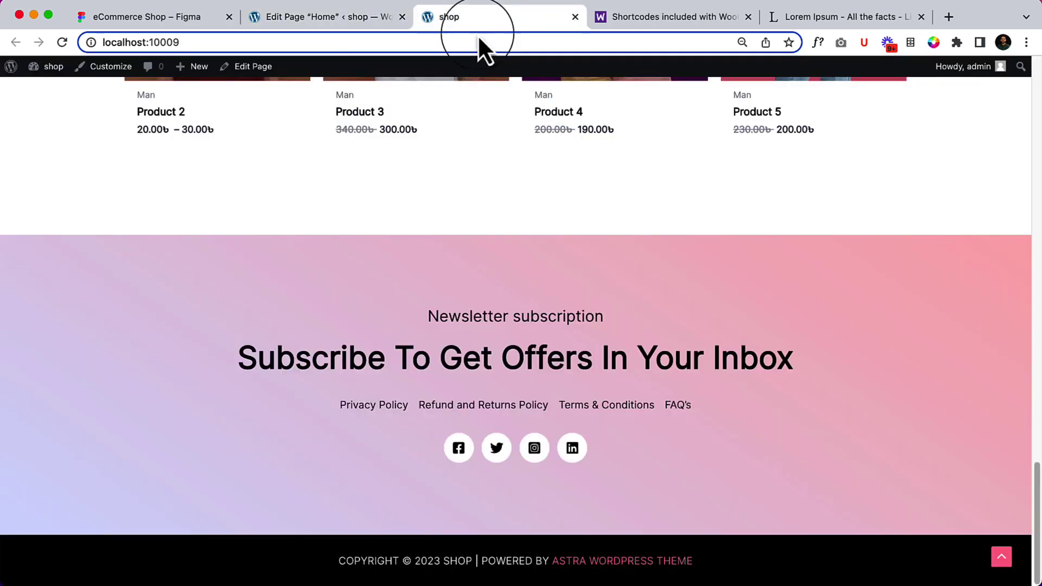
key("Return")
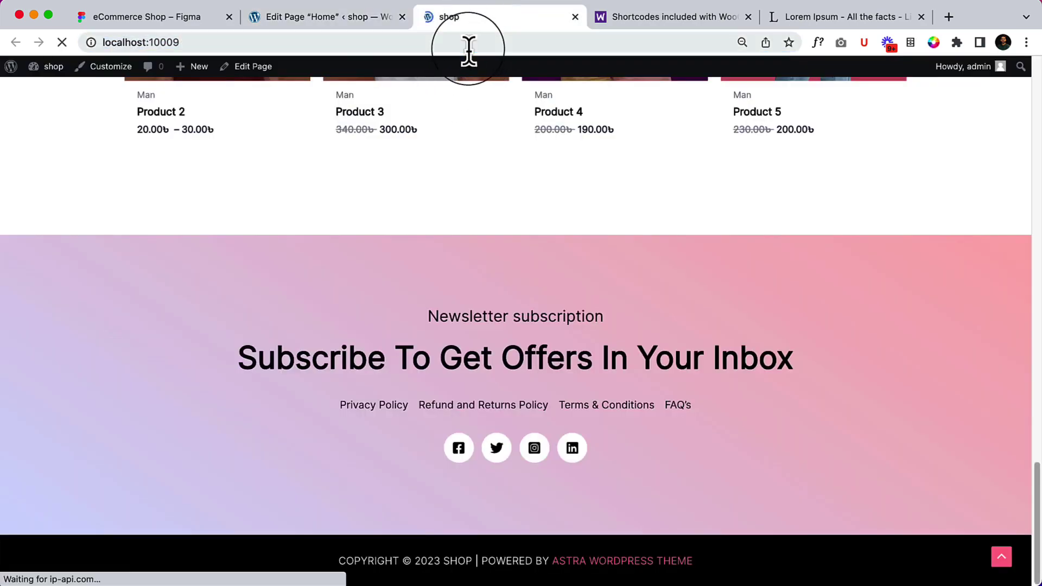
scroll(401, 316, "down", 2)
scroll(499, 271, "down", 5)
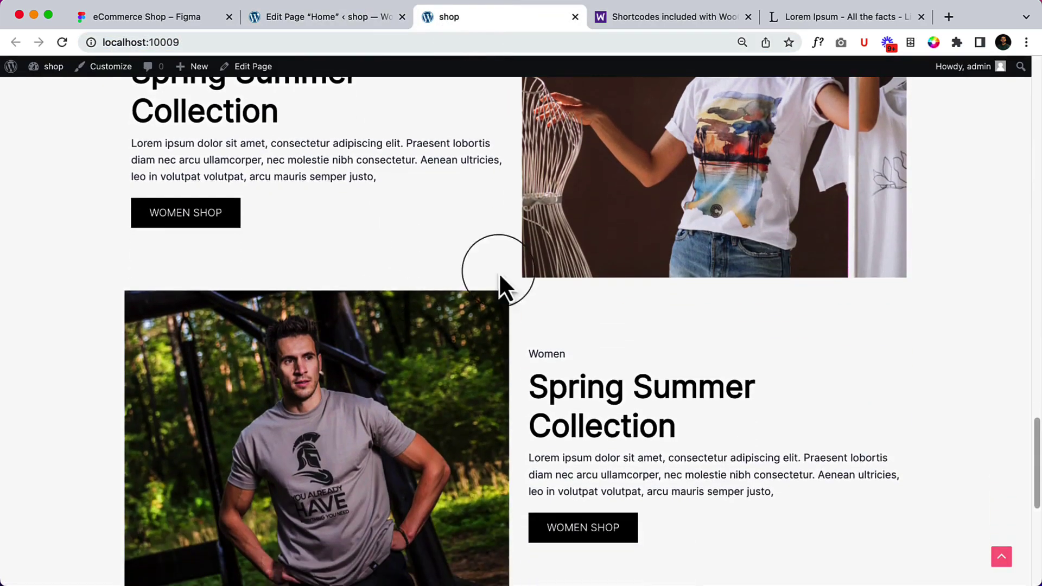
scroll(494, 271, "down", 2)
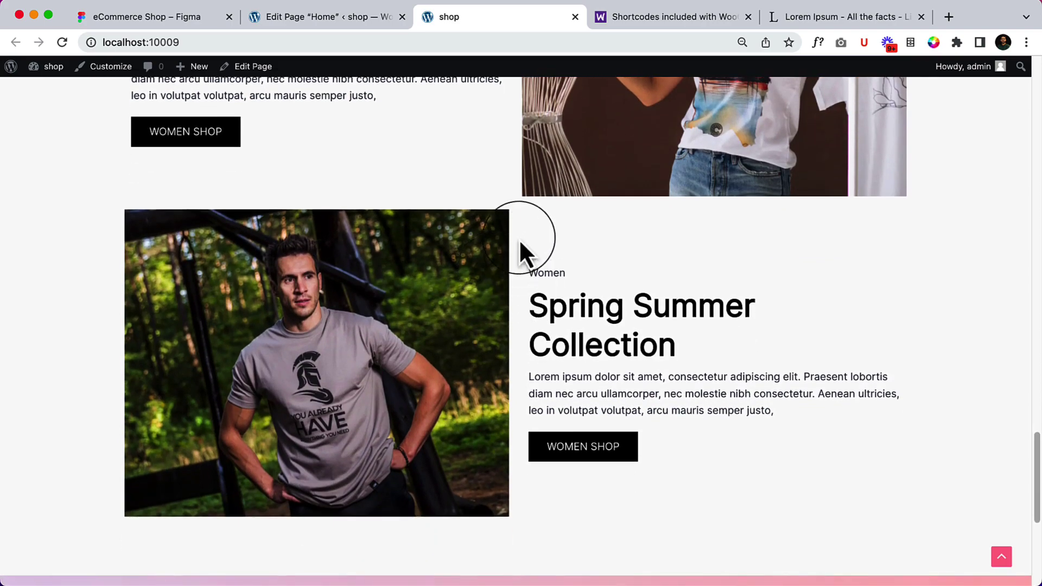
- Inspect the wrapper element around the gap between the two collection rows in the browser's developer tools and close them
right_click(517, 201)
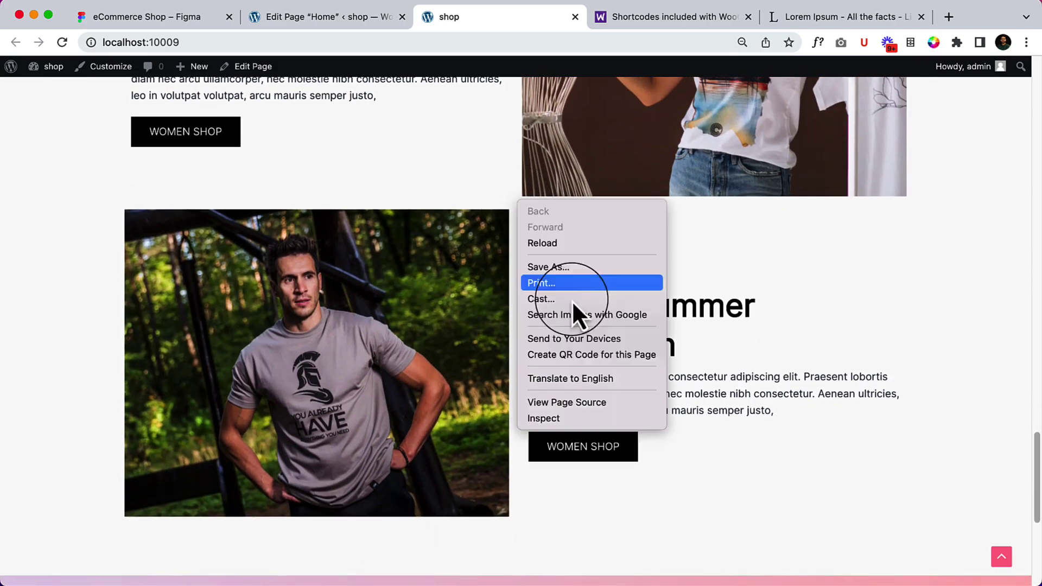
left_click(557, 419)
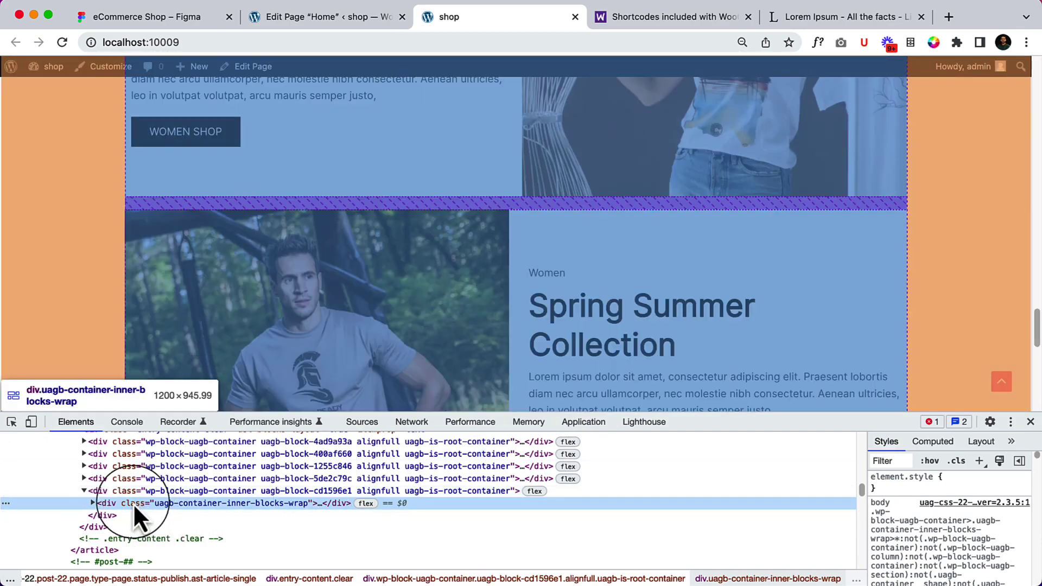
left_click(93, 503)
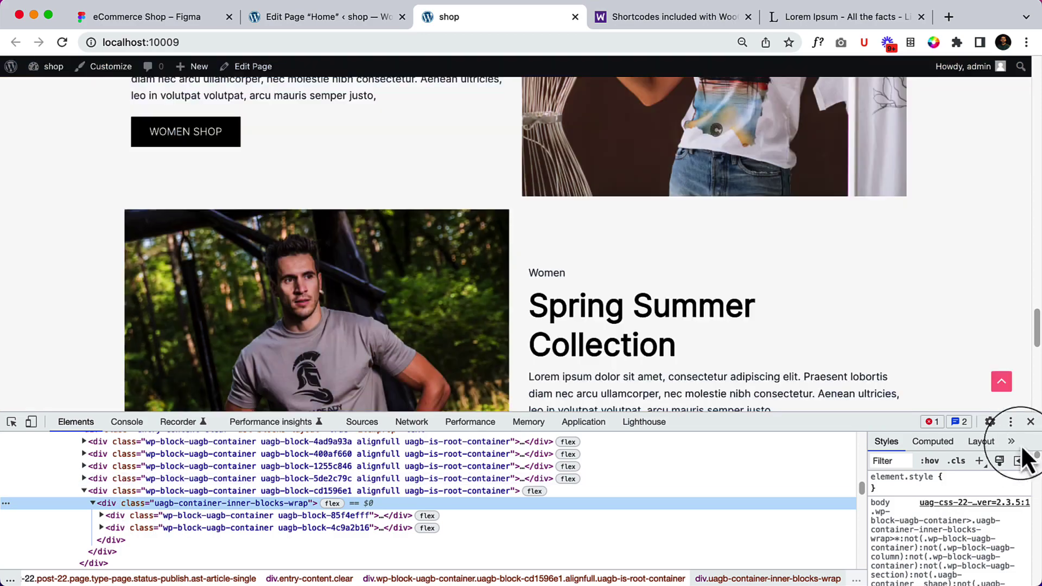
left_click(1030, 422)
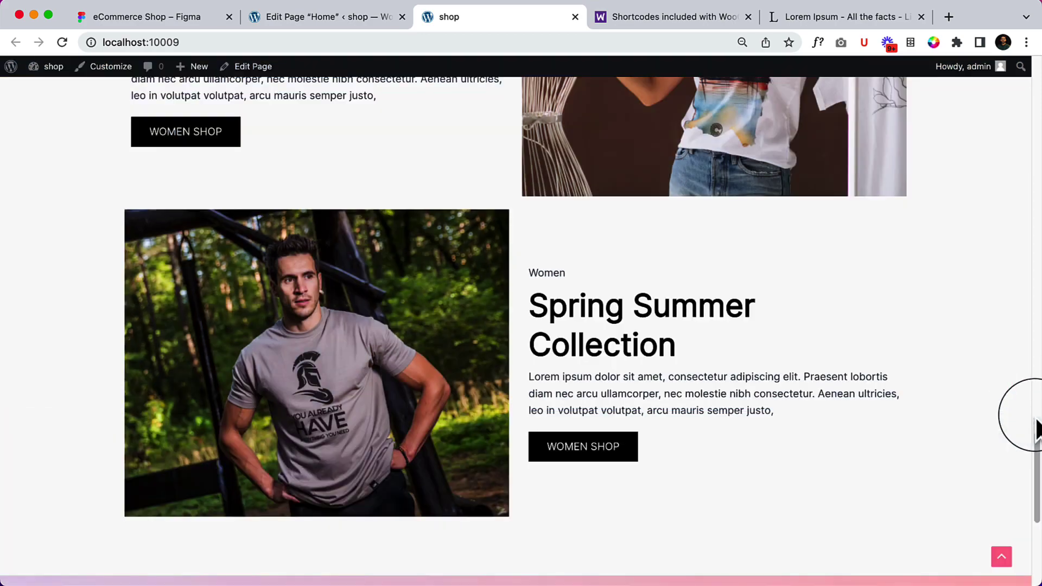
- Return to the page editor and set the row gap of the outer Container holding both collection rows to 0 px
left_click(327, 19)
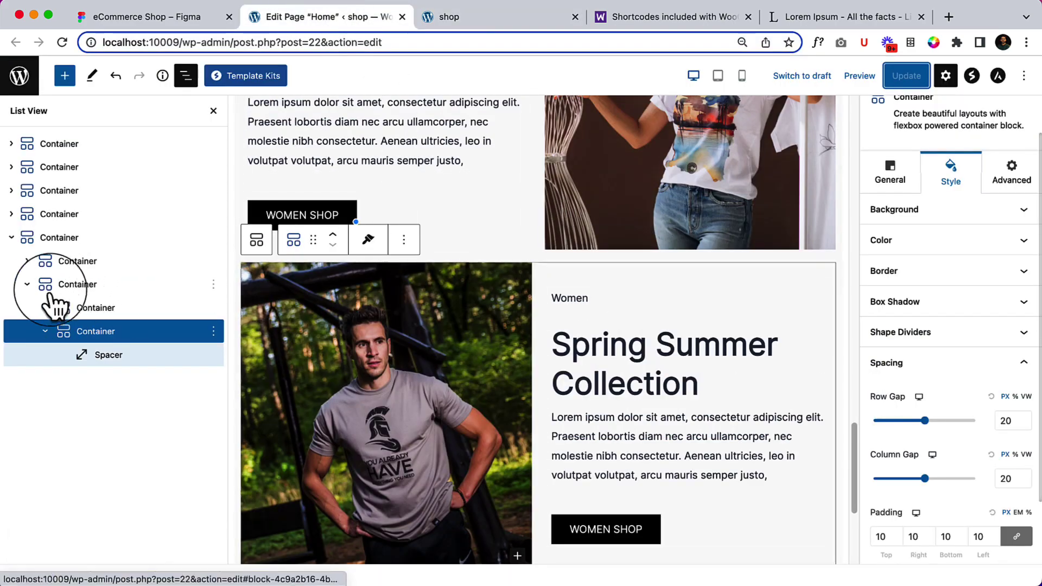
left_click(26, 284)
left_click(49, 242)
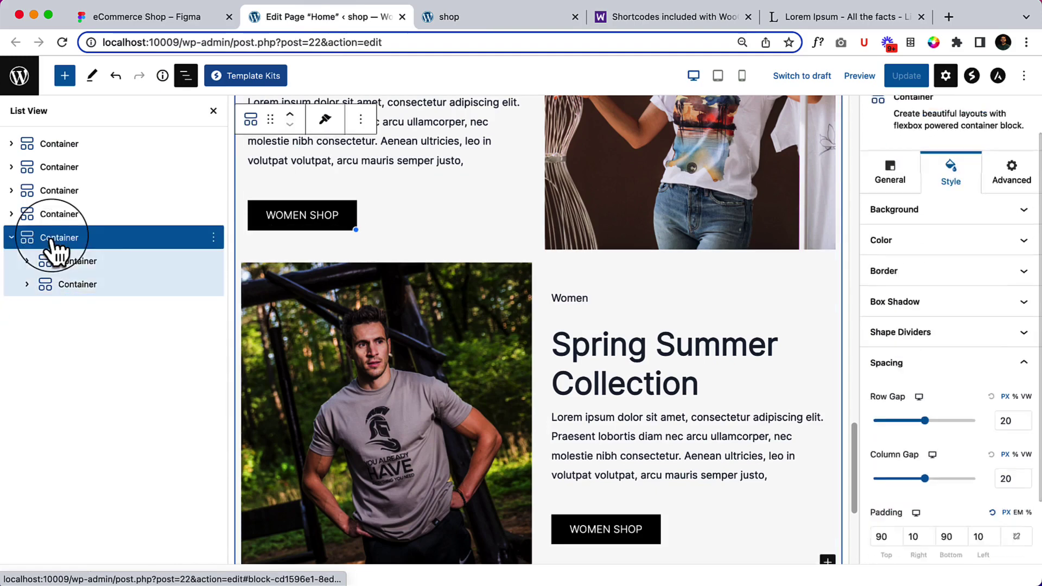
scroll(863, 353, "down", 2)
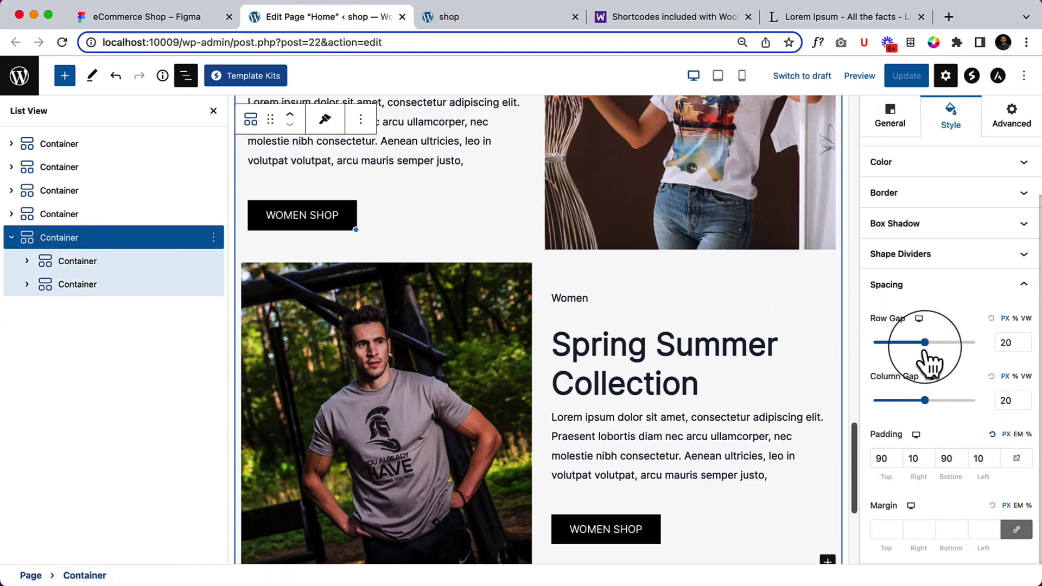
left_click_drag(926, 352, 861, 361)
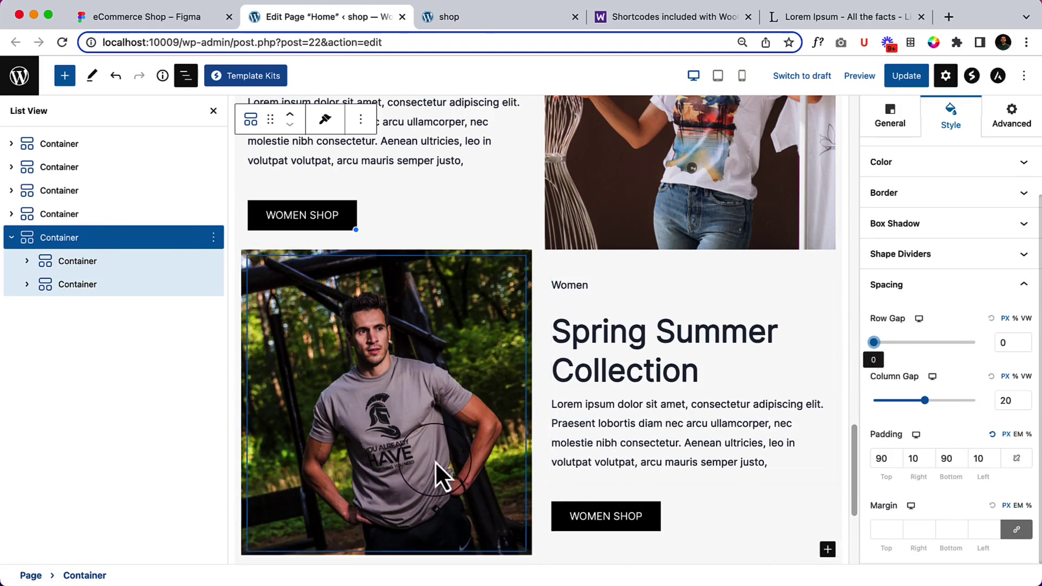
left_click(555, 295)
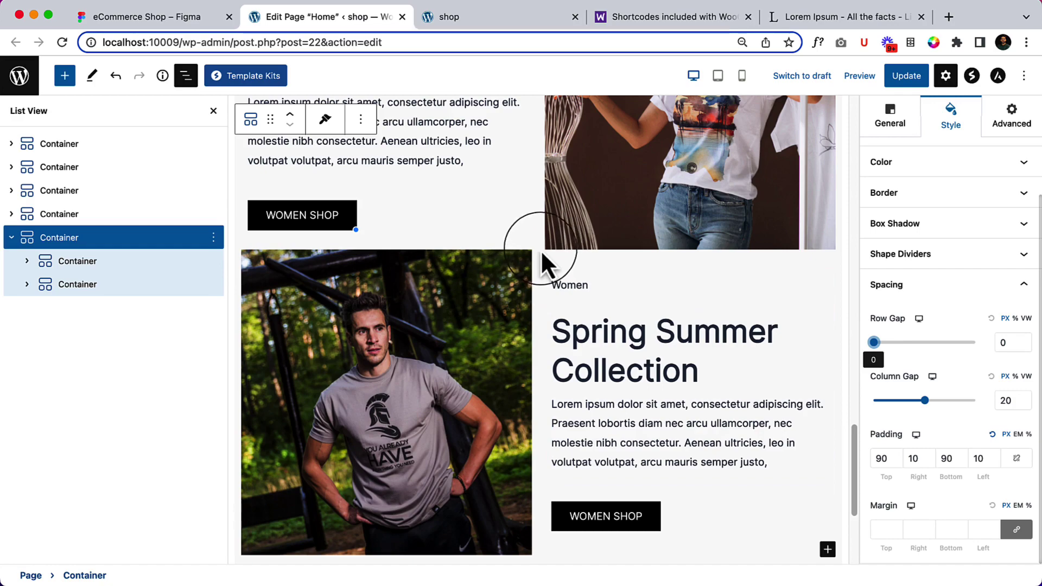
left_click(499, 296)
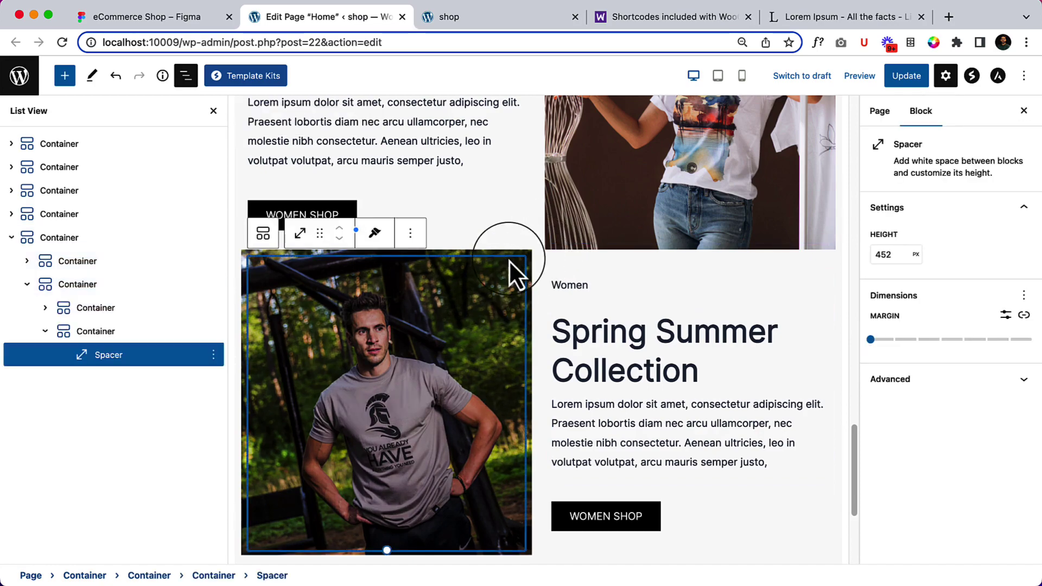
left_click(235, 365)
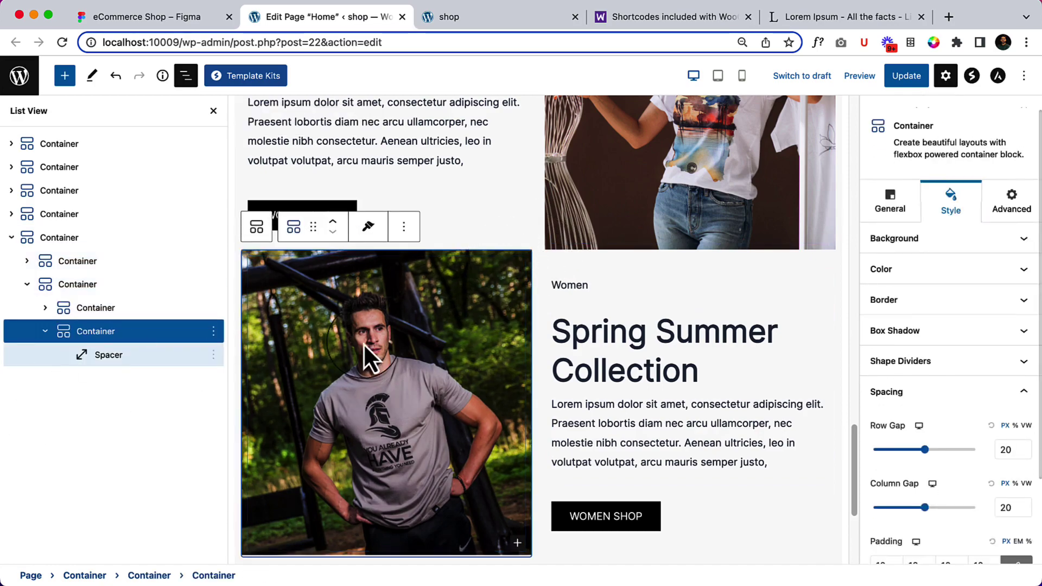
left_click(901, 202)
left_click(907, 260)
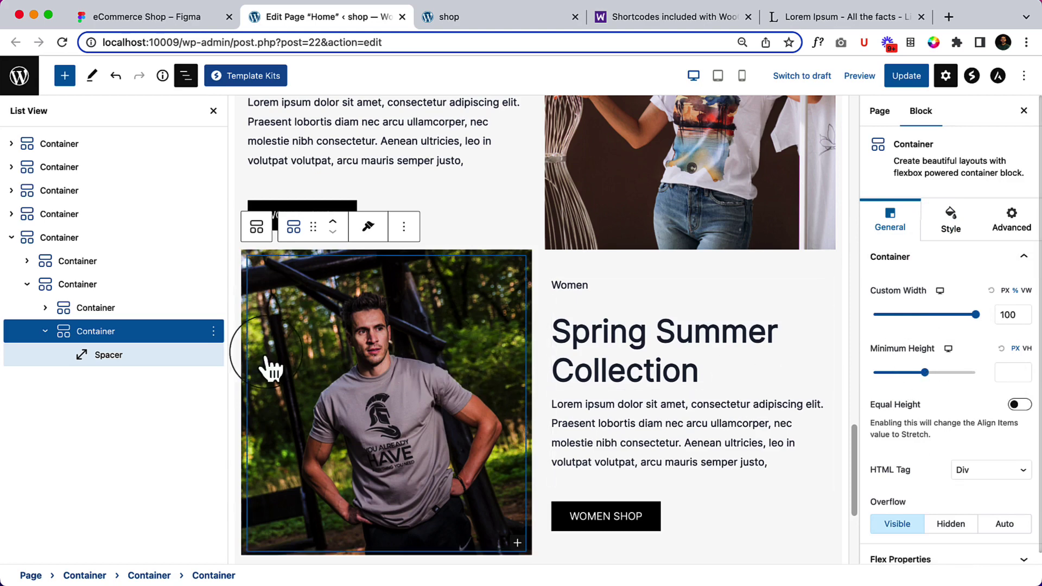
- Move the men's picture Container above its text Container and set the men's row Container's flex direction to Row
left_click(114, 312)
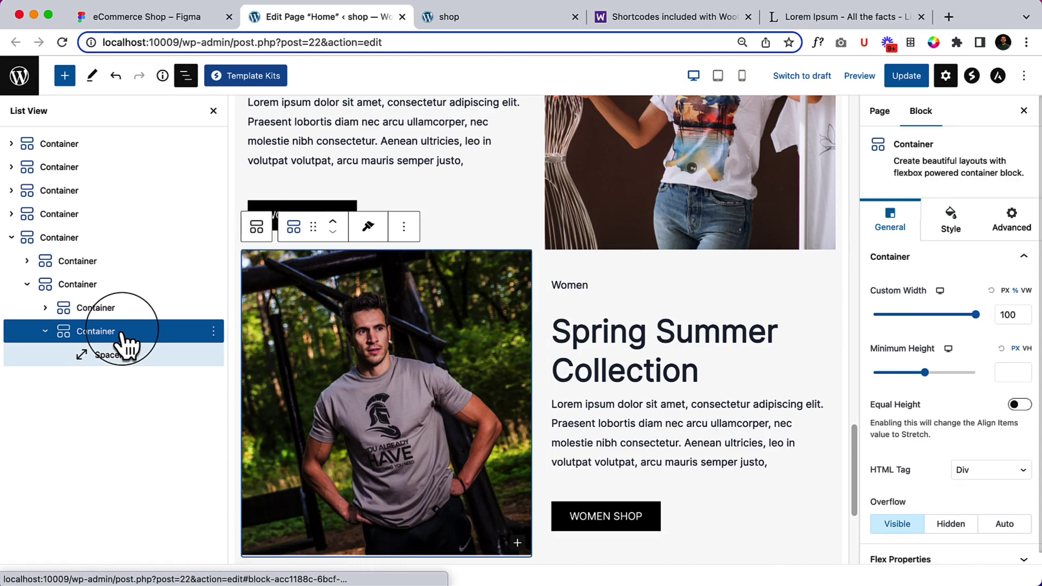
left_click_drag(123, 334, 93, 293)
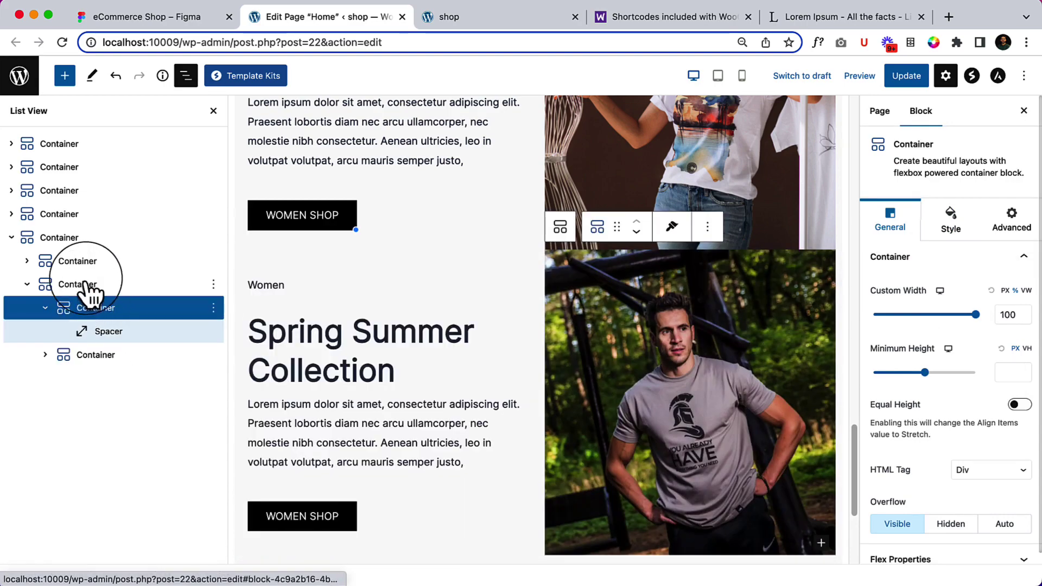
left_click(85, 285)
left_click(956, 236)
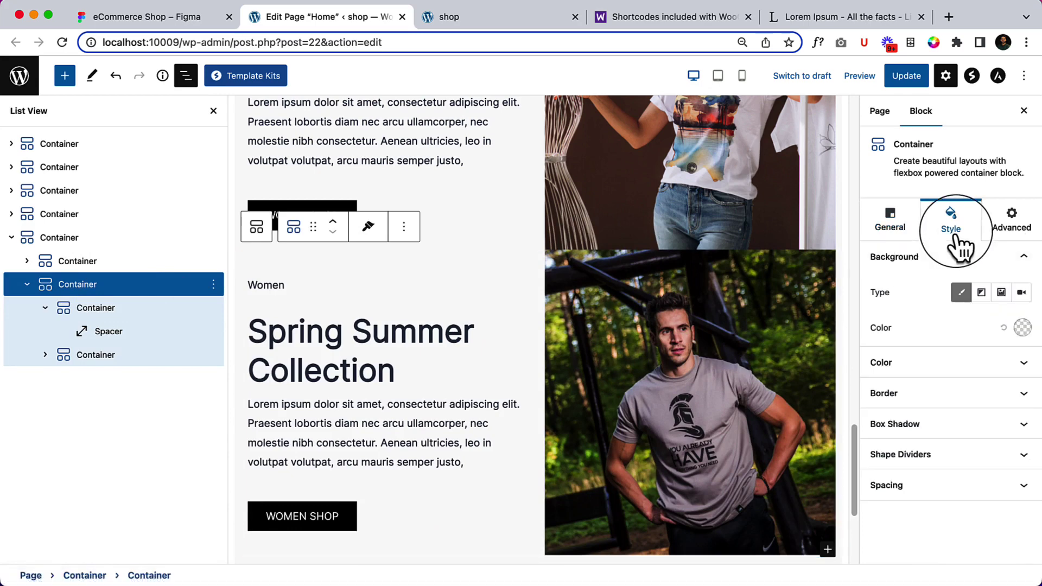
left_click(901, 218)
scroll(929, 480, "down", 1)
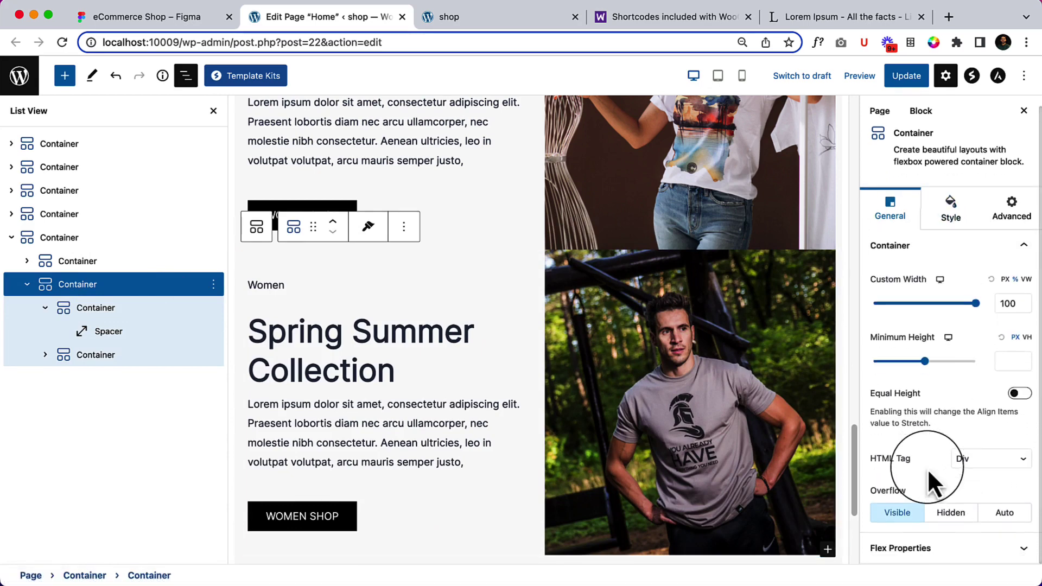
left_click(933, 548)
scroll(922, 434, "down", 3)
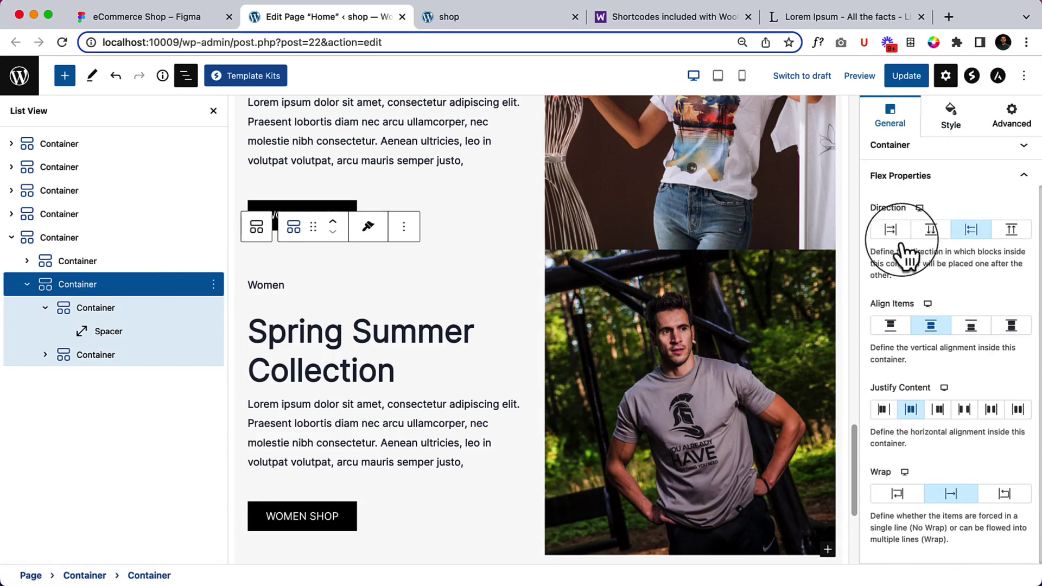
left_click(890, 230)
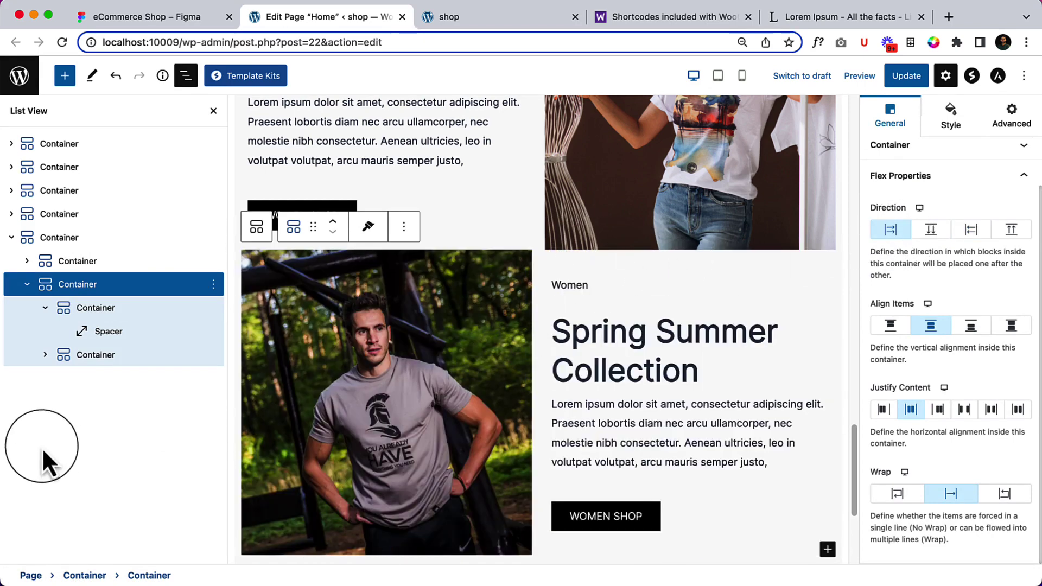
- Try a different minimum height on the men's picture Container and reset it to the default
left_click(119, 308)
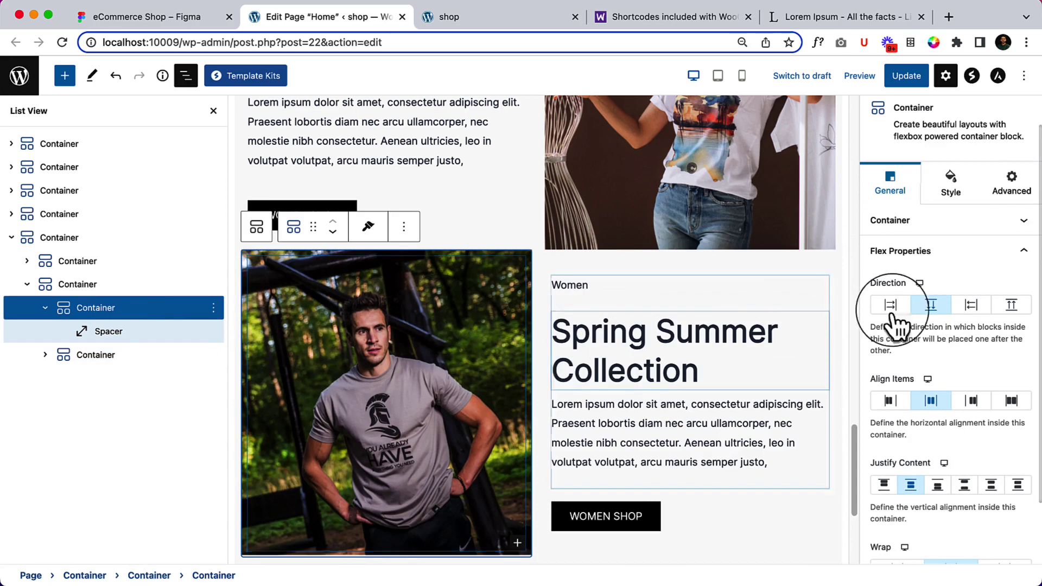
left_click(925, 251)
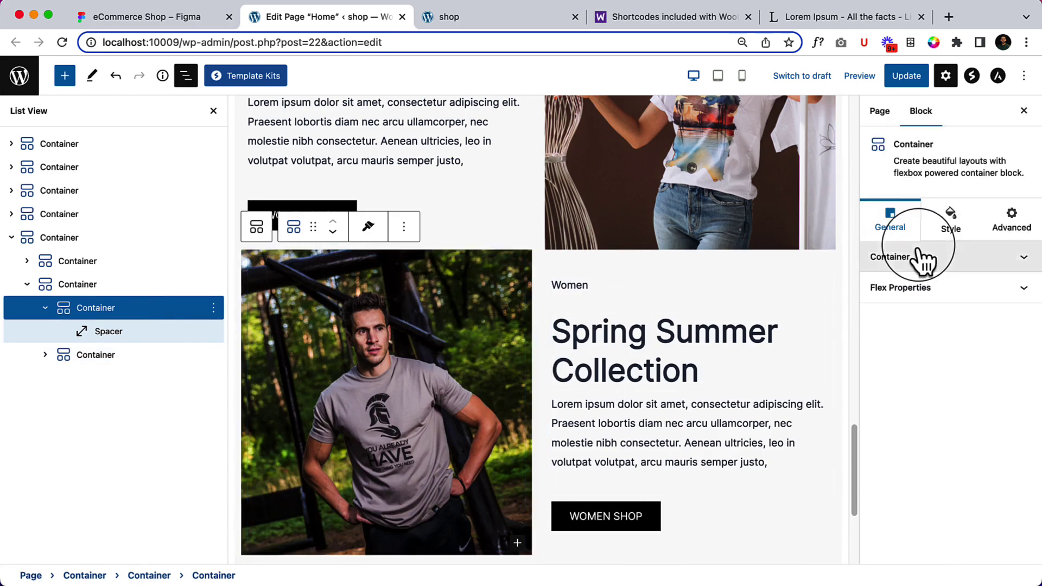
left_click(922, 257)
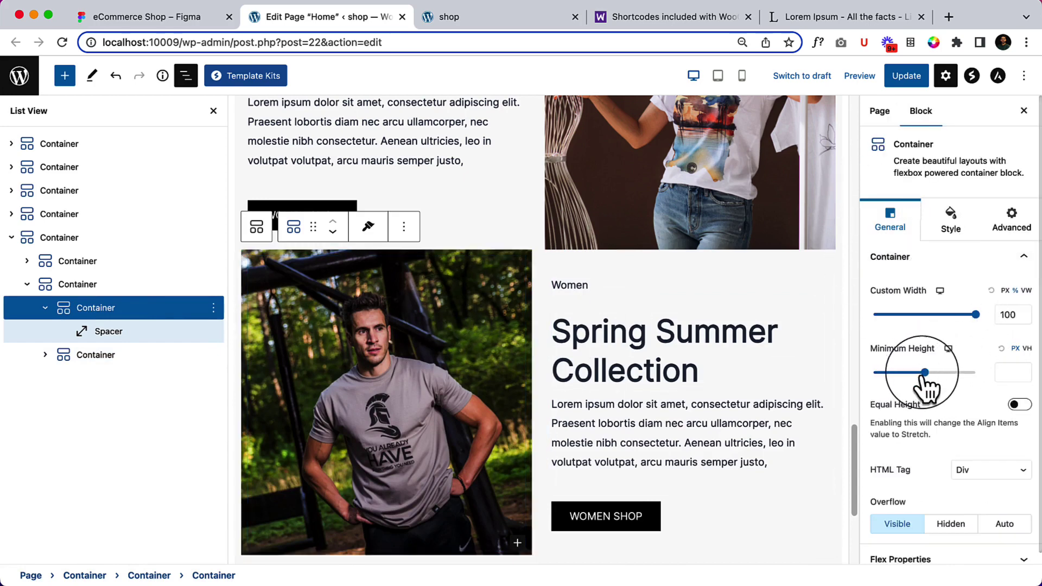
left_click_drag(924, 374, 890, 391)
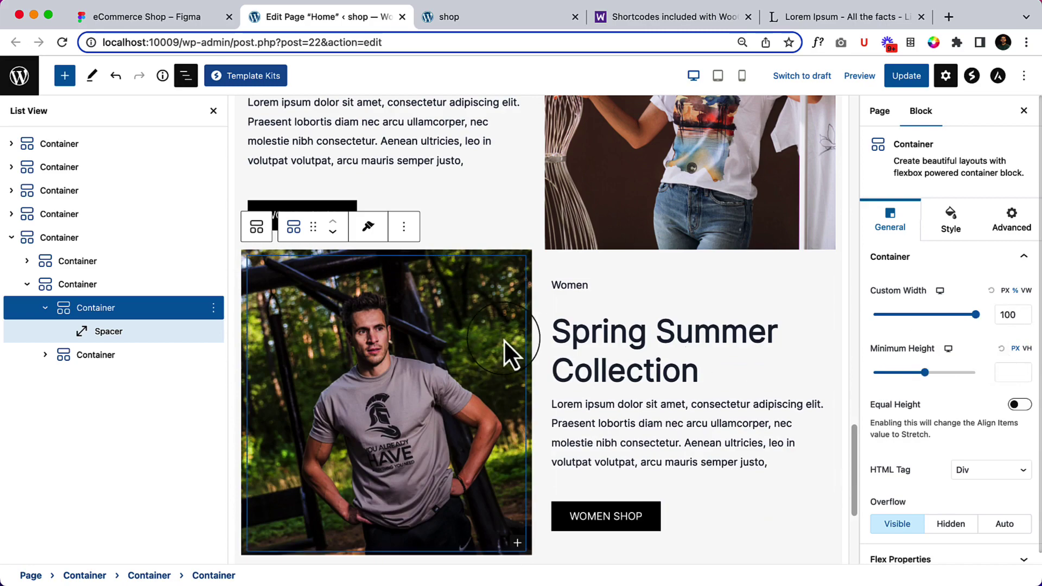
- Update the home page and reload the live shop page
left_click(900, 77)
left_click(493, 21)
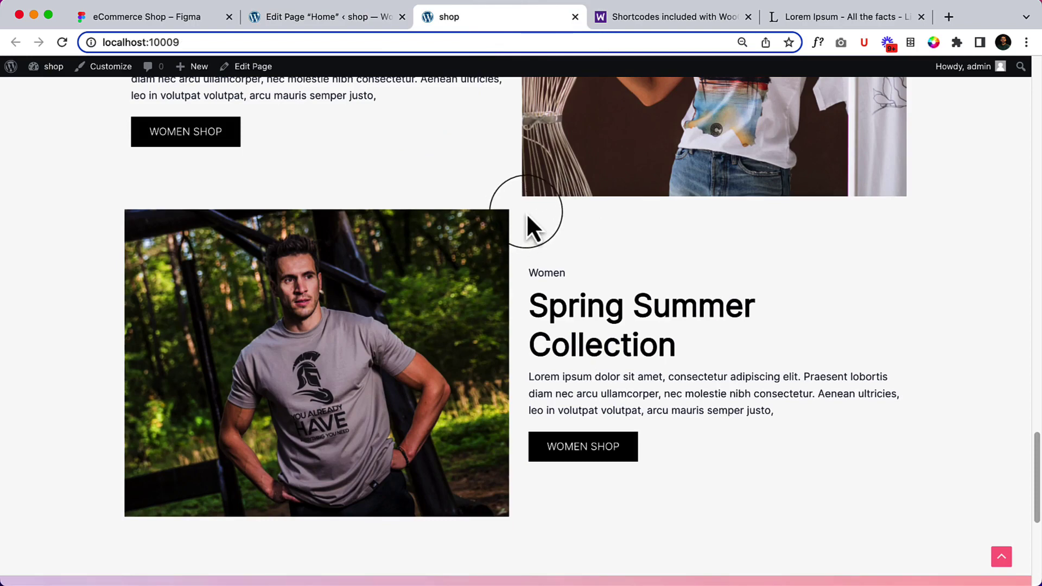
key("Return")
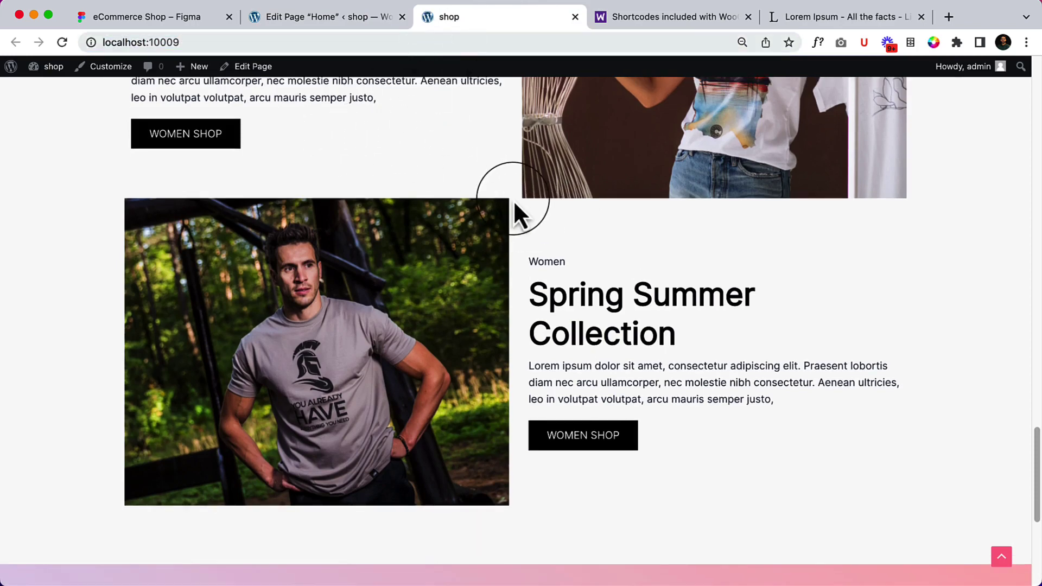
- Inspect the element at the corner where the women's and men's pictures meet in the browser's developer tools
right_click(510, 199)
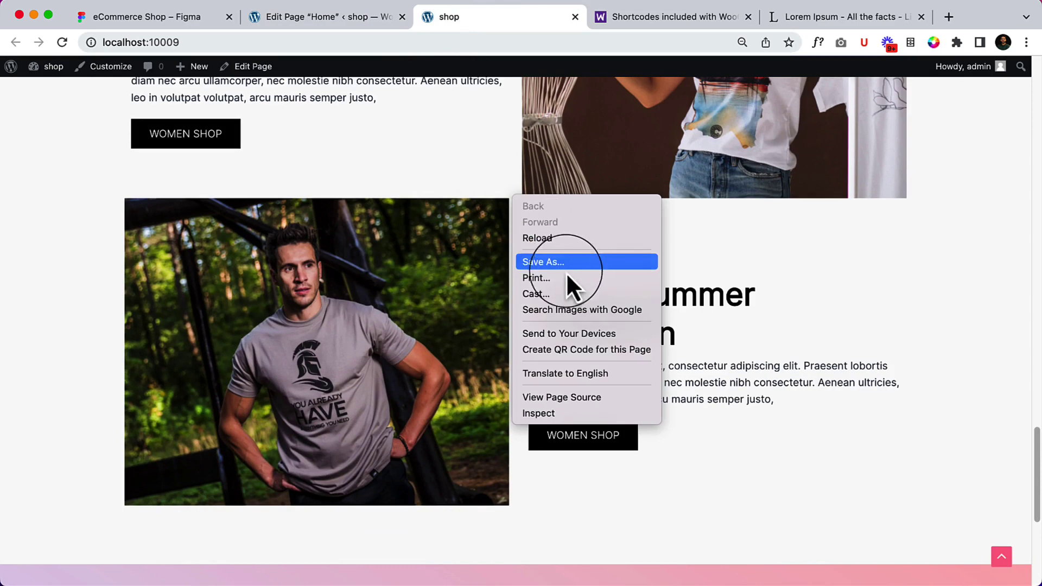
left_click(533, 430)
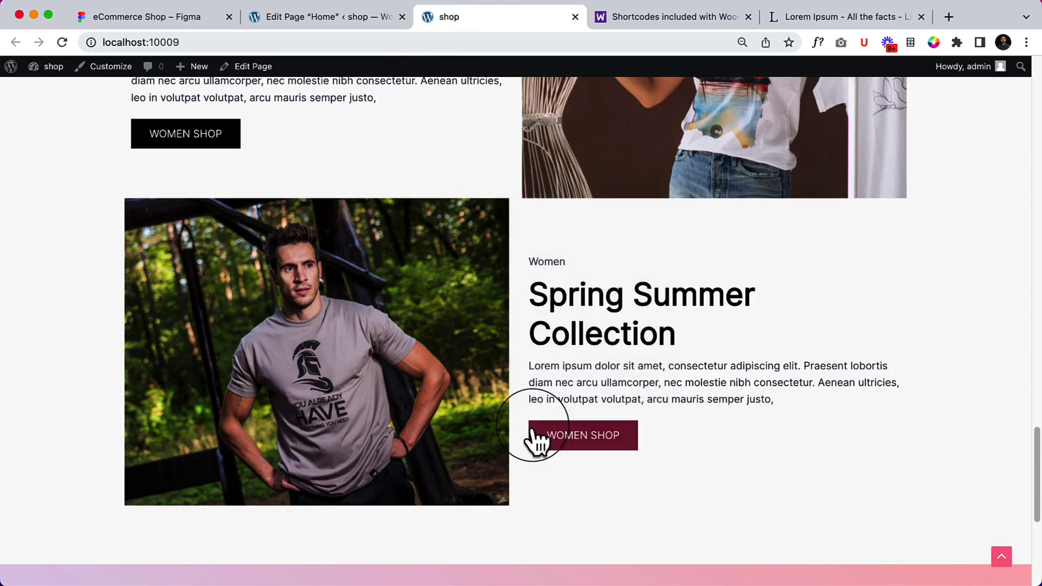
right_click(515, 198)
left_click(531, 413)
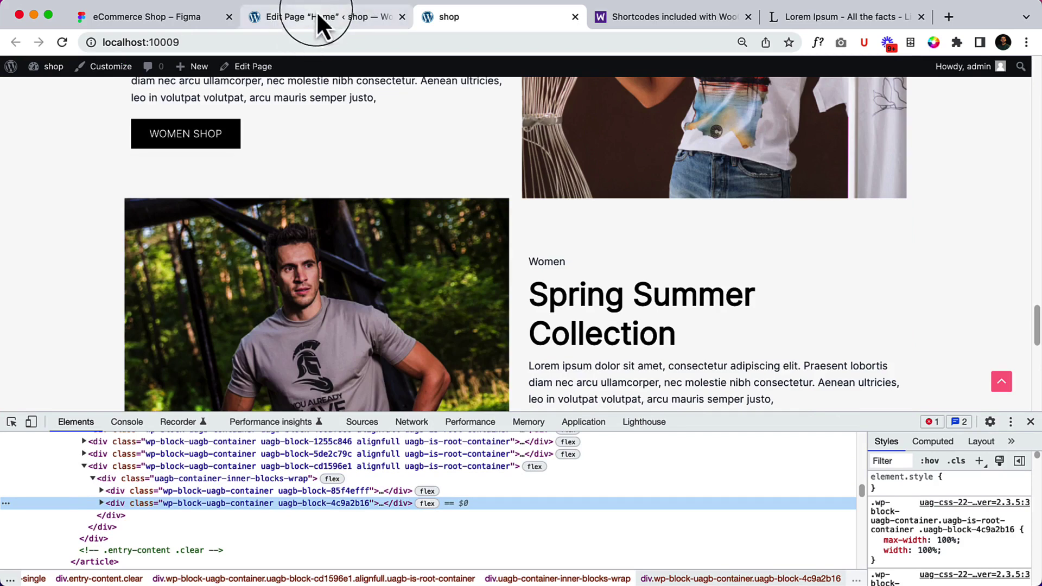
- Return to the page editor and set the men's row Container's column gap to 0 px
left_click(316, 17)
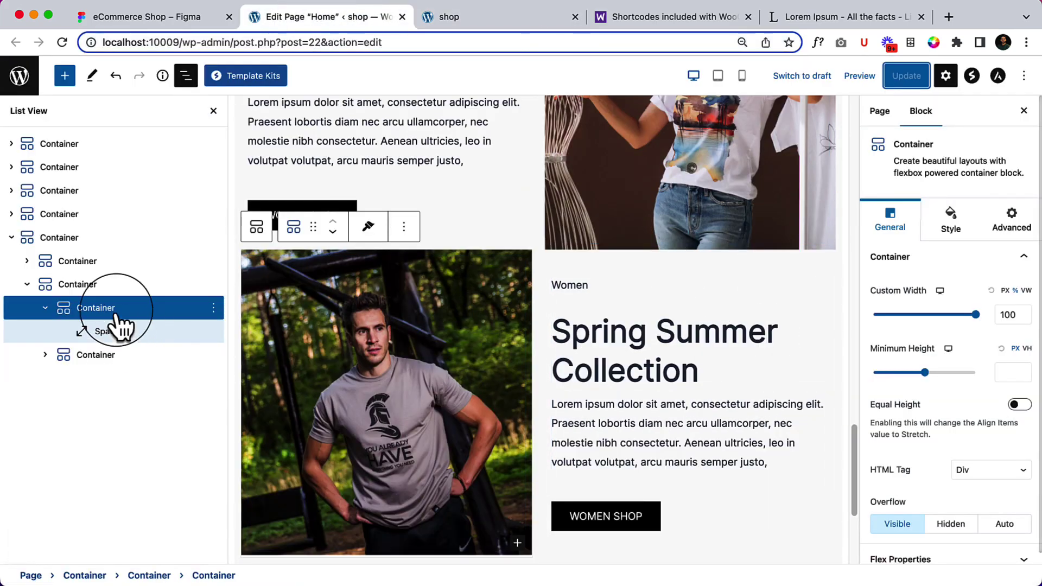
left_click(64, 290)
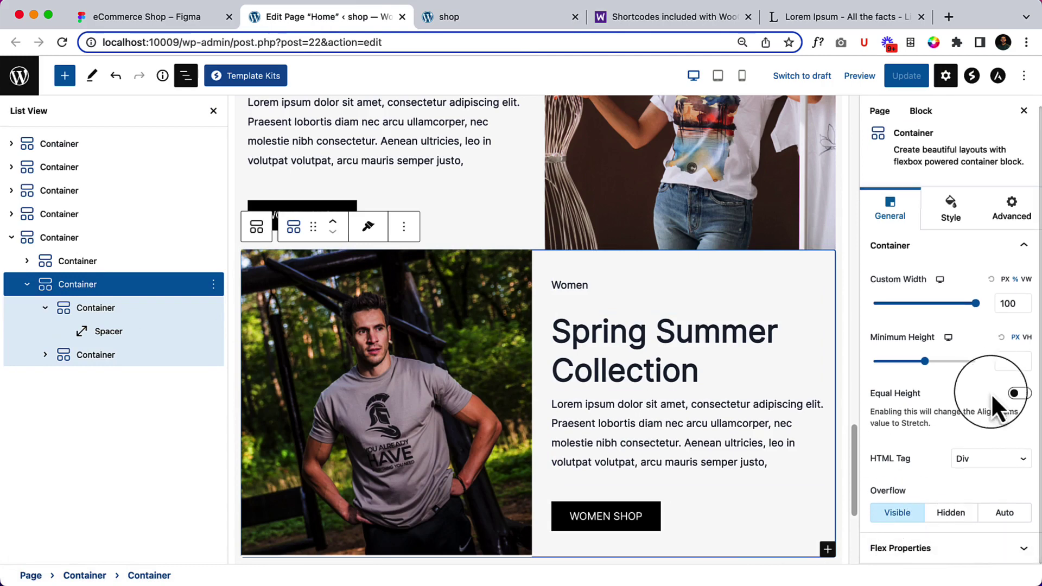
left_click(948, 228)
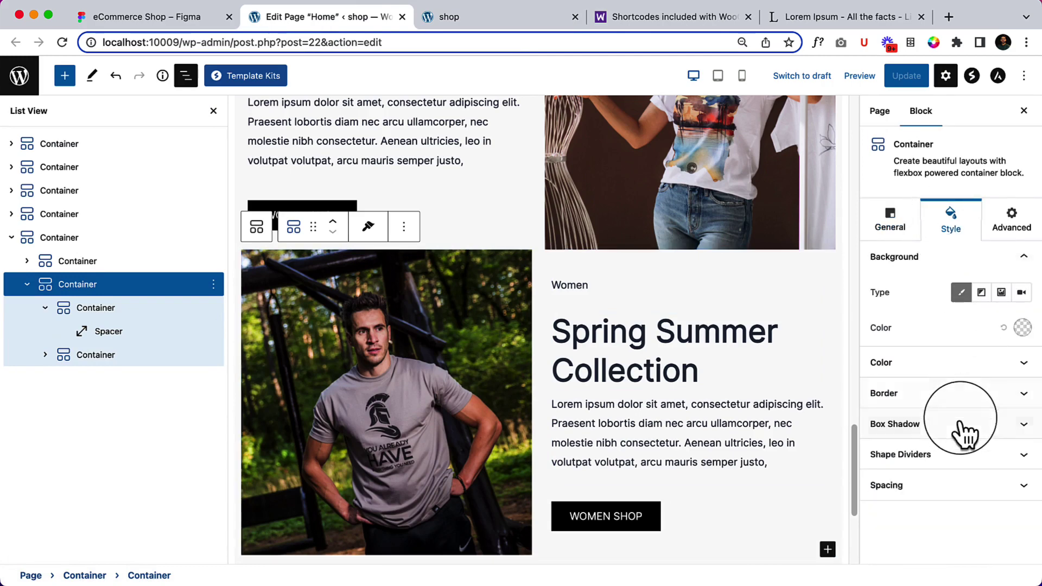
left_click(936, 488)
scroll(934, 491, "down", 3)
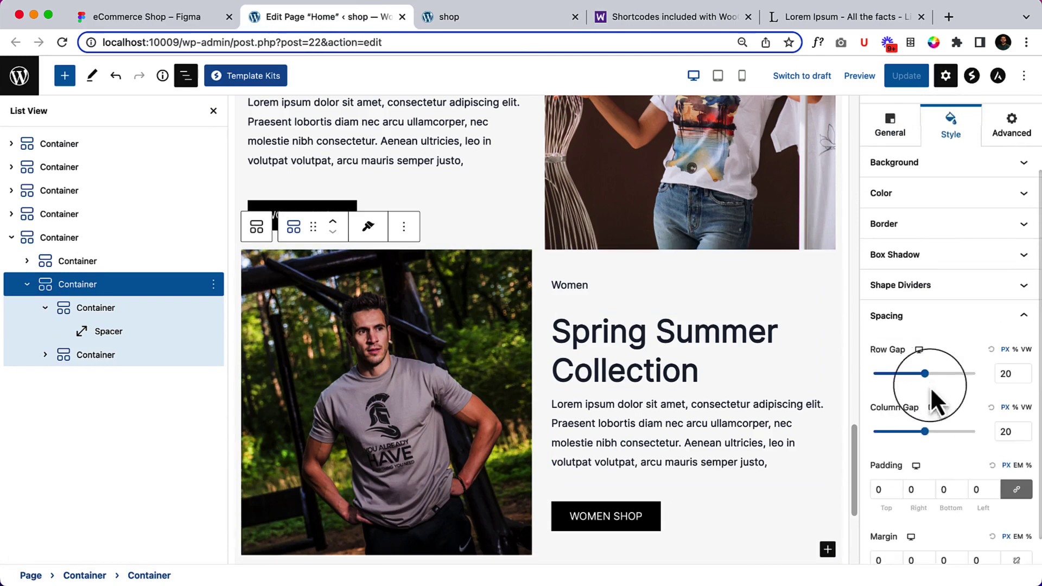
left_click(1004, 432)
key("BackSpace")
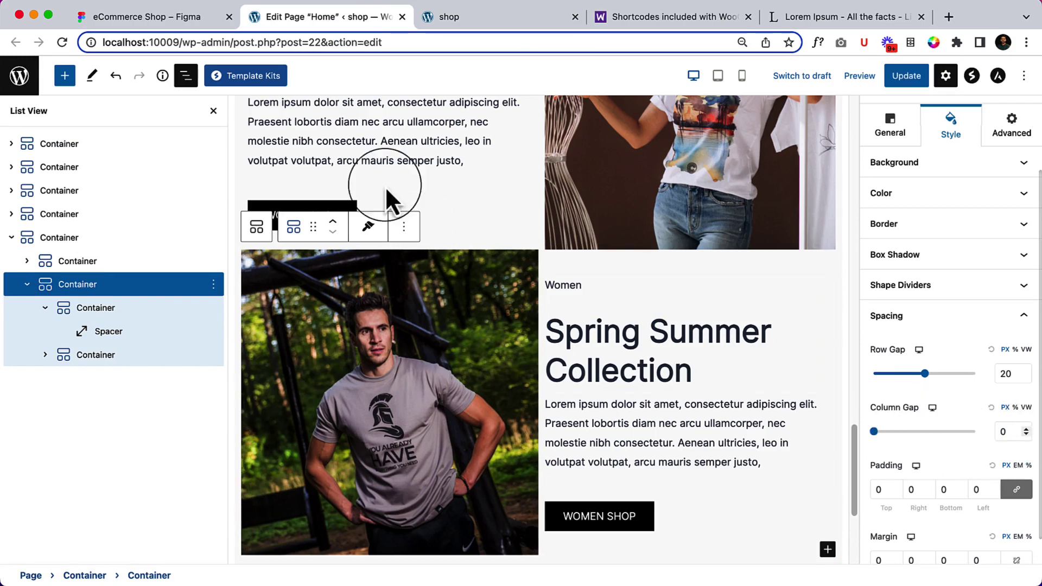
- Check the women's row Container's flex properties and set its column gap to 0 px
left_click(157, 261)
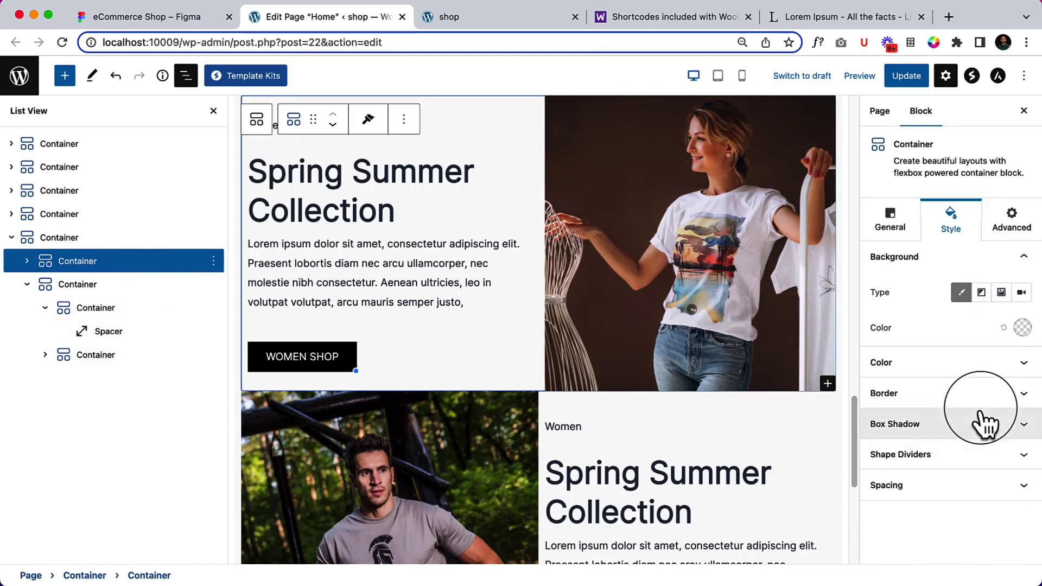
left_click(891, 220)
left_click(916, 272)
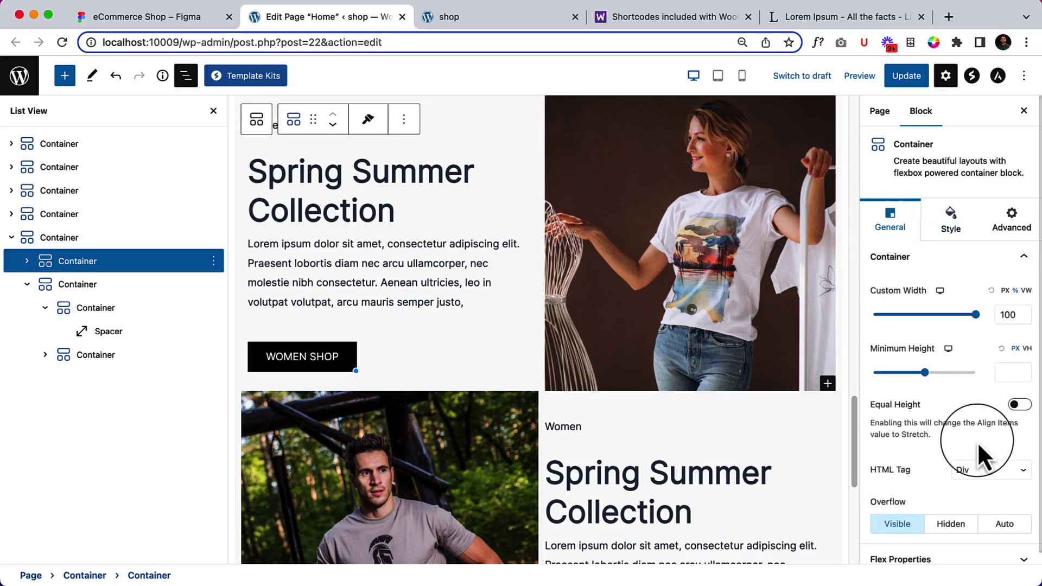
scroll(971, 453, "down", 1)
left_click(937, 549)
scroll(935, 539, "down", 2)
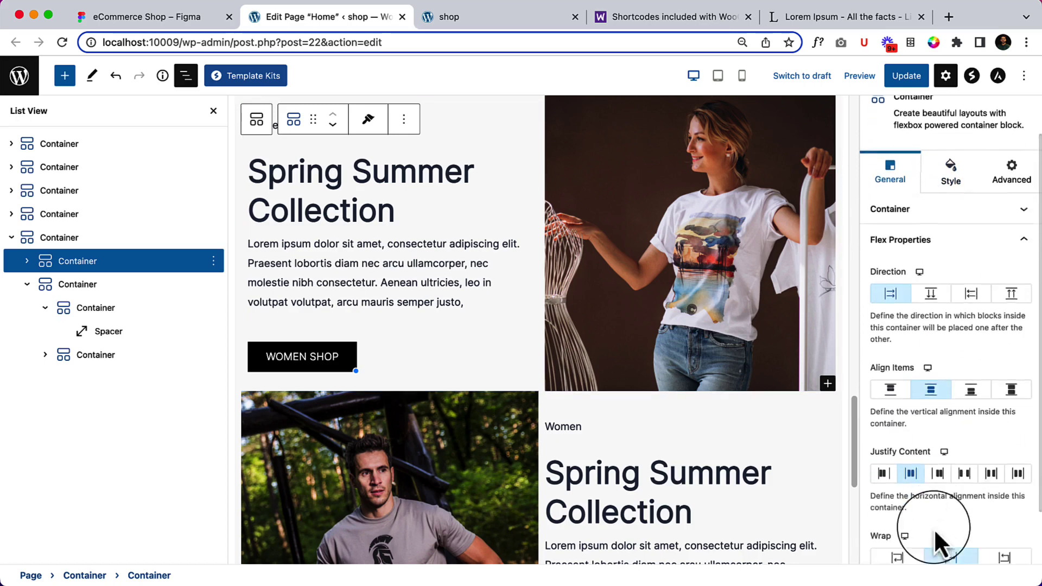
left_click(949, 130)
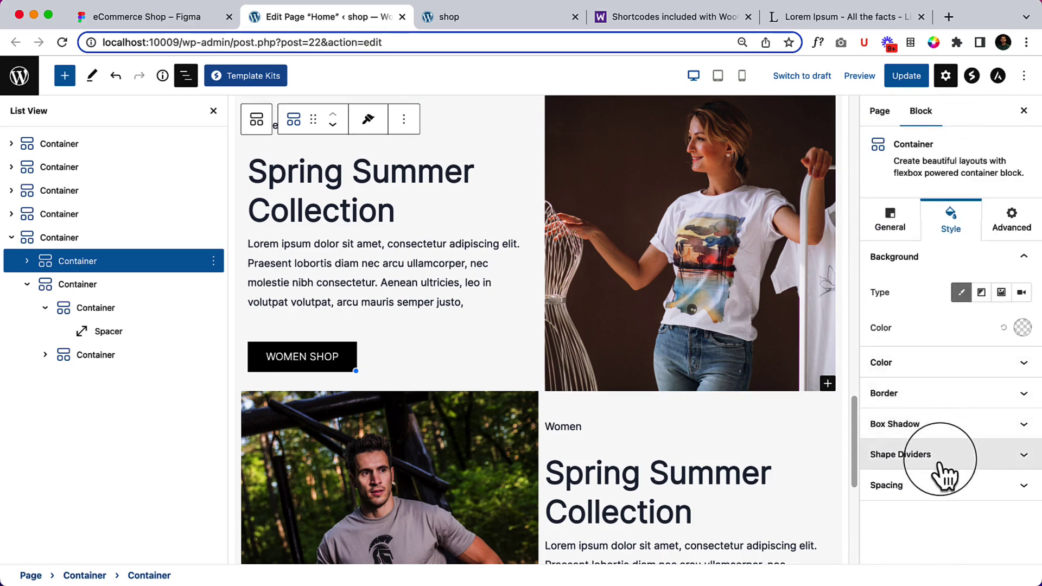
left_click(931, 485)
scroll(934, 495, "down", 3)
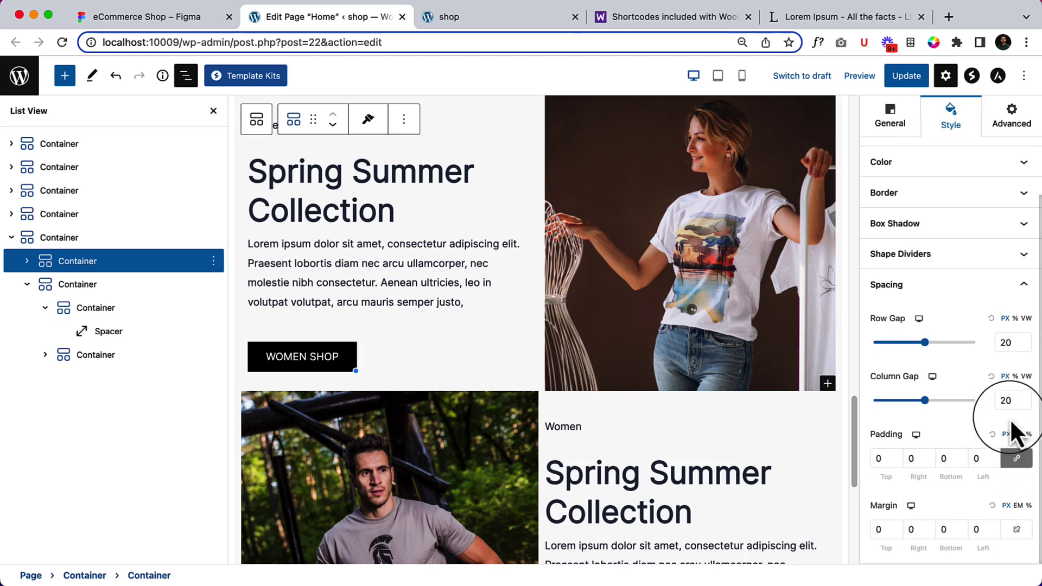
double_click(1006, 400)
type("0")
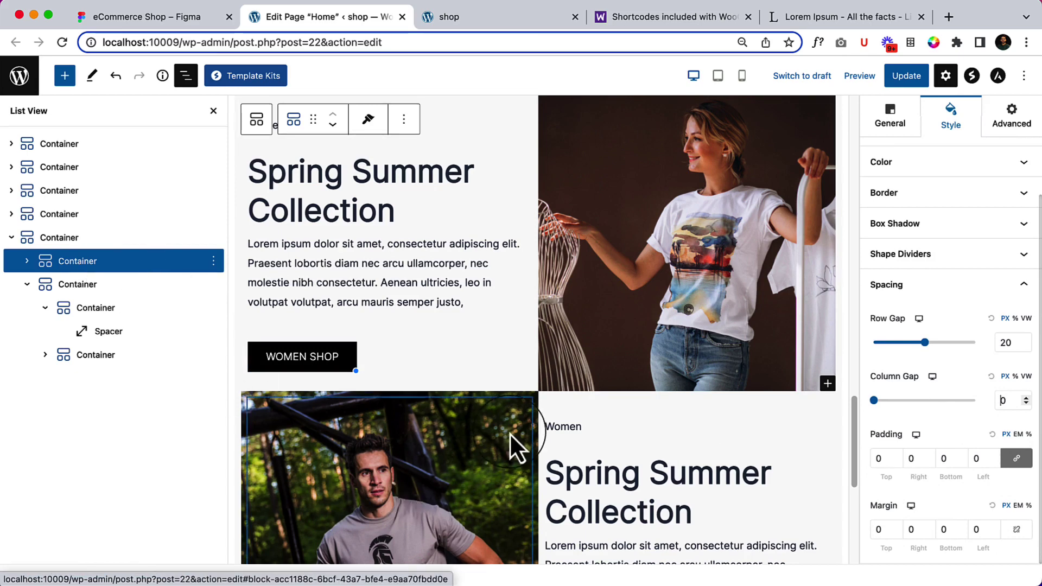
scroll(266, 238, "up", 1)
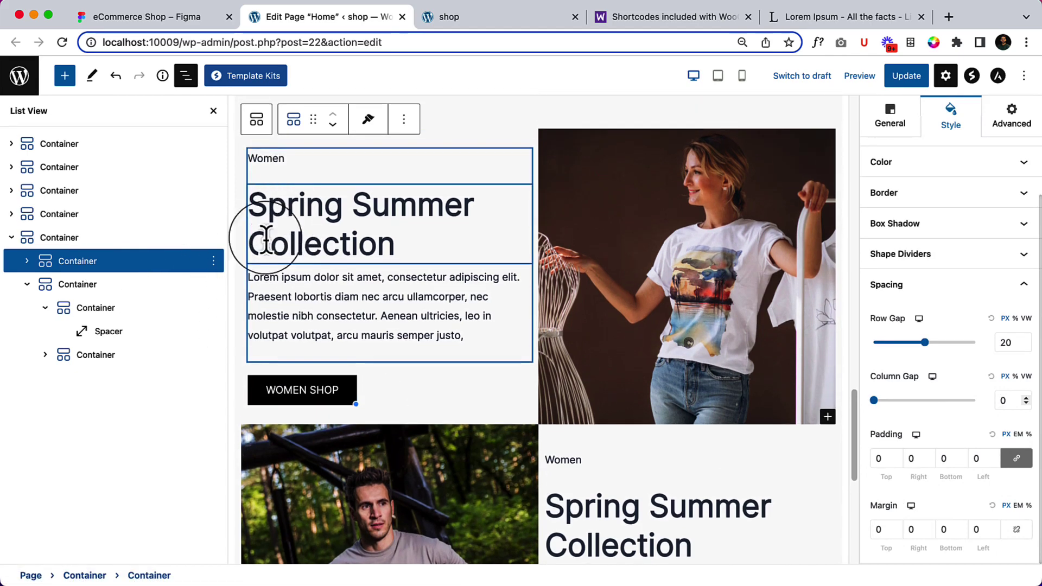
- Unlink the padding of the text Container in the women's row and set its right padding to 50 px
left_click(27, 261)
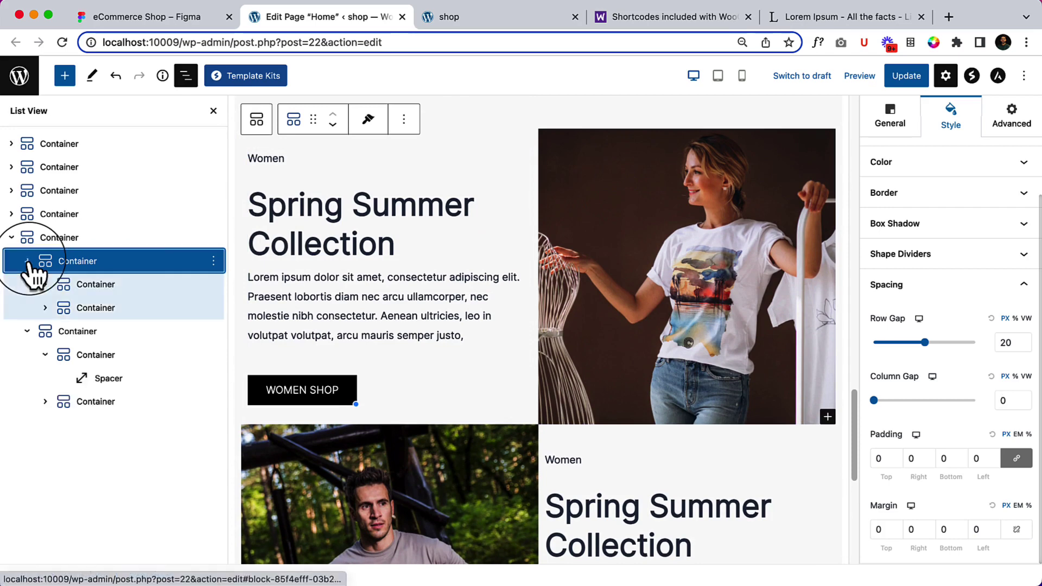
left_click(129, 286)
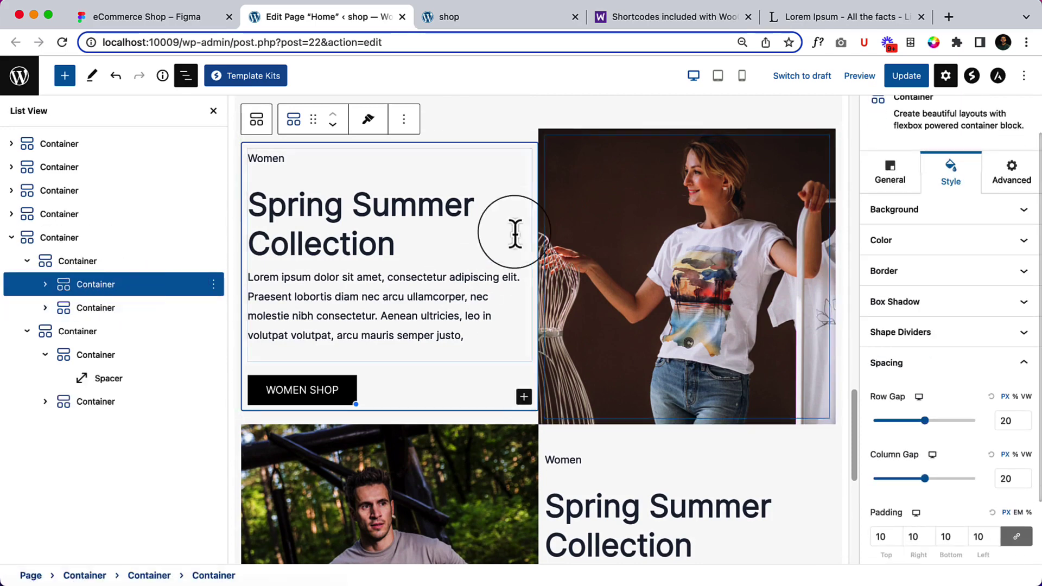
scroll(930, 369, "down", 3)
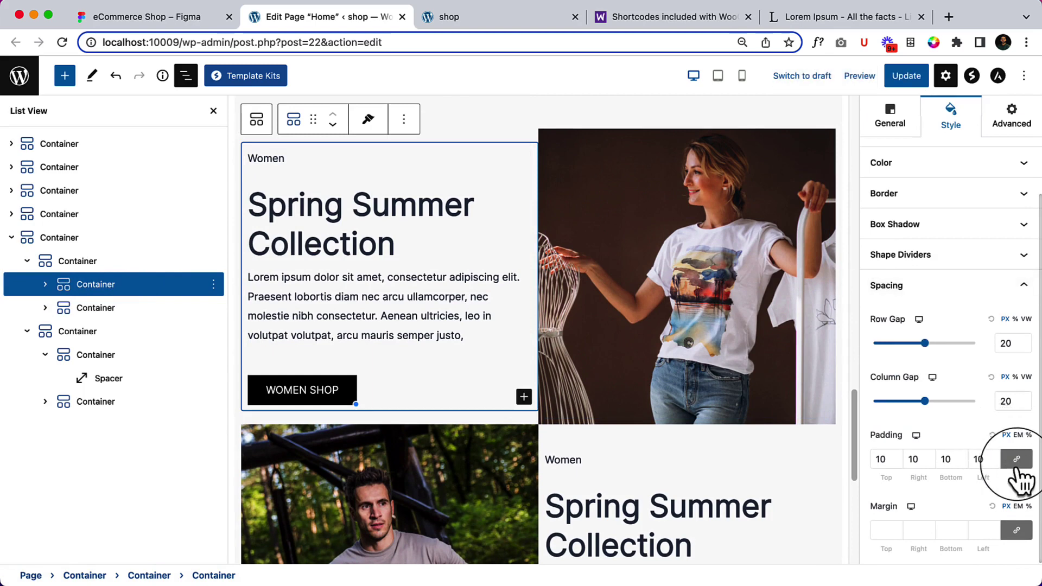
left_click(1016, 460)
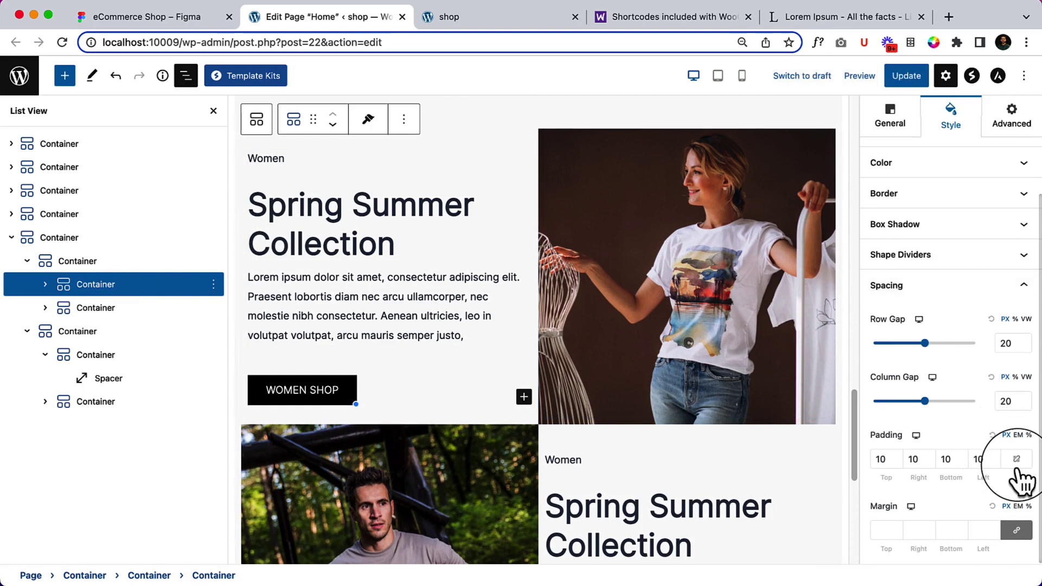
left_click(914, 459)
key("BackSpace")
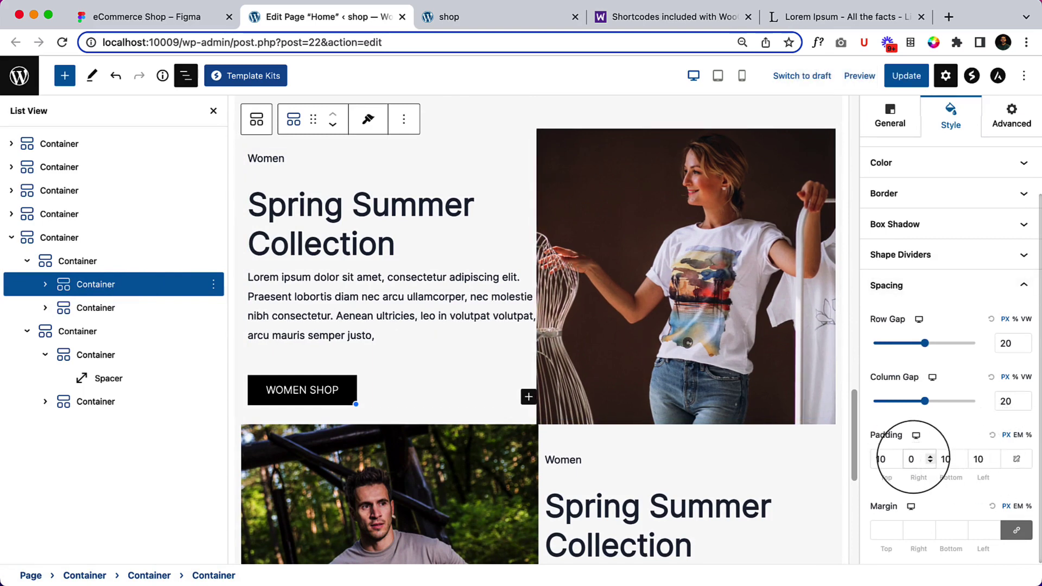
type("5")
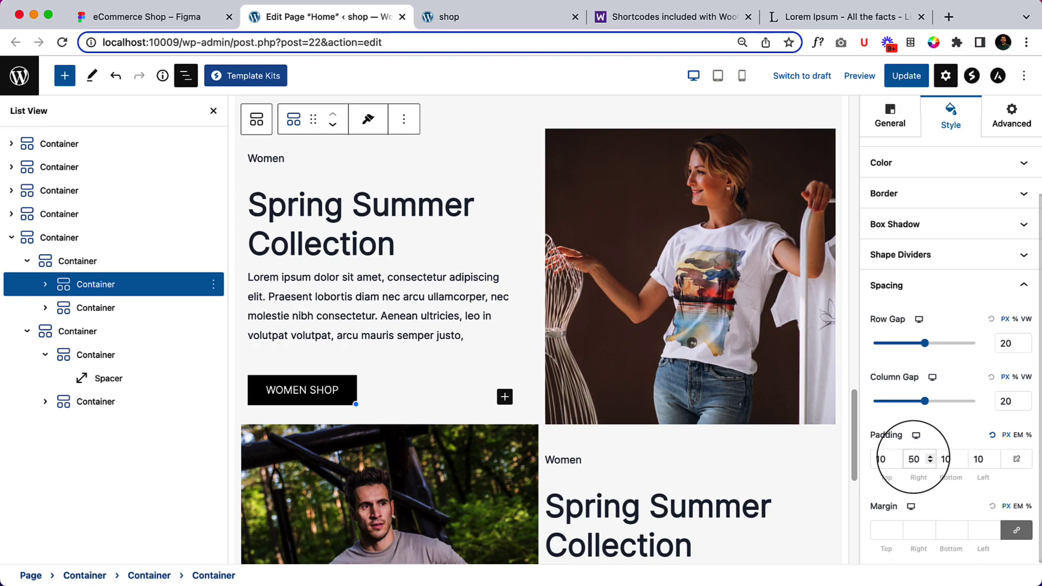
- Try right paddings of 70, 60, 50 and 40 px on the women's text Container
key("BackSpace")
type("7")
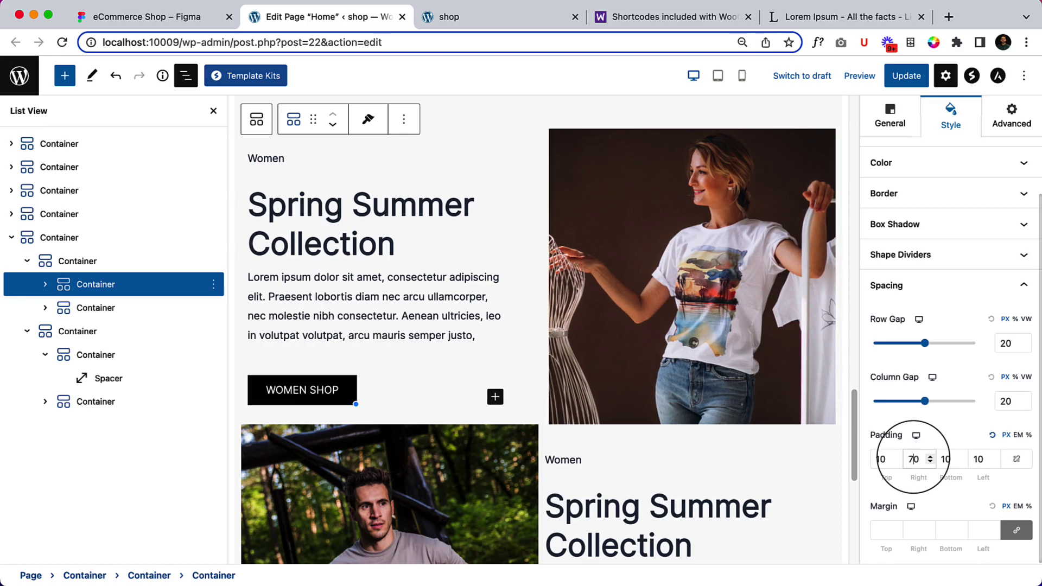
key("BackSpace")
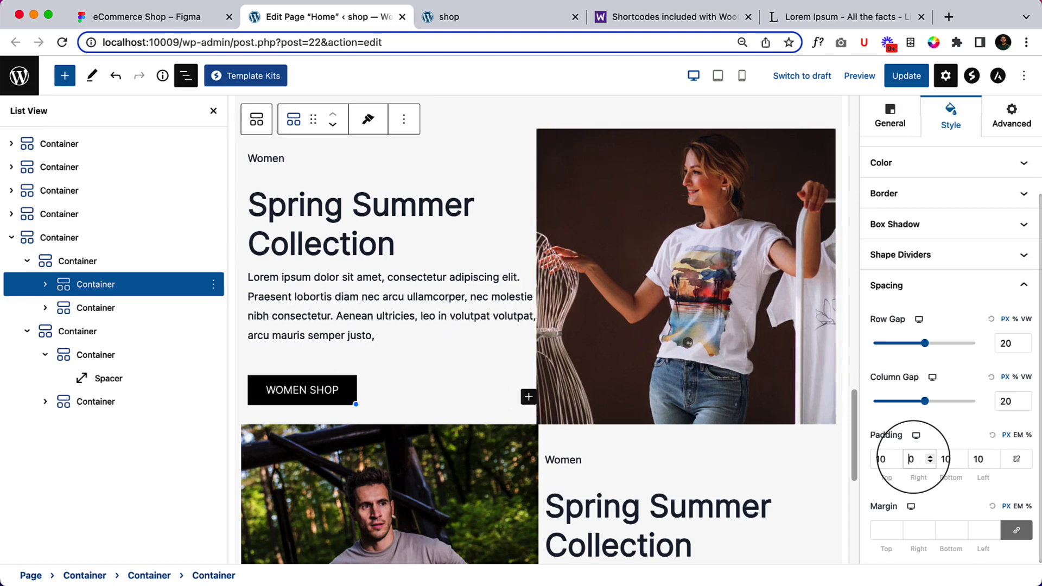
type("6")
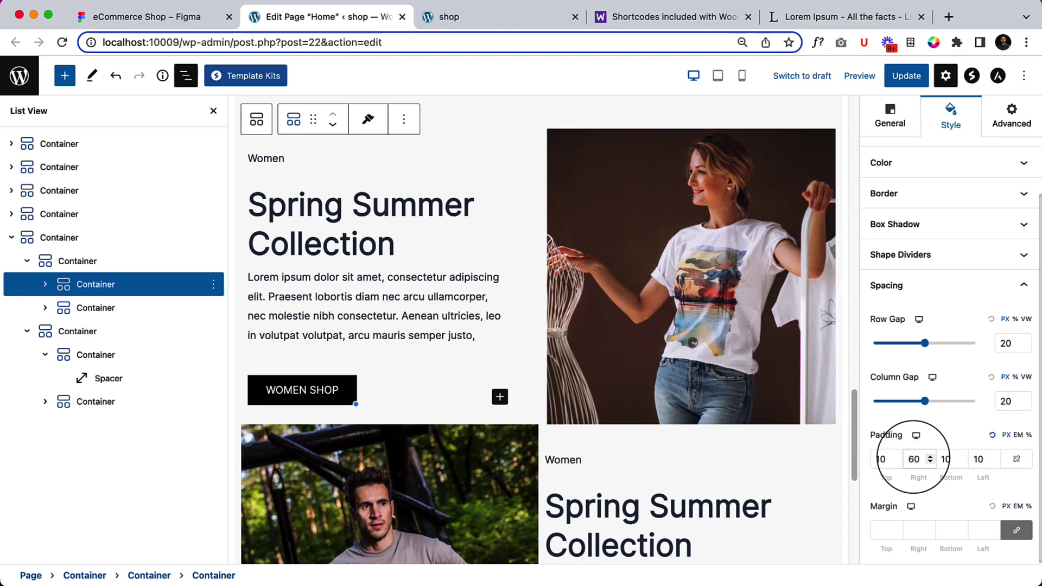
key("BackSpace")
type("5")
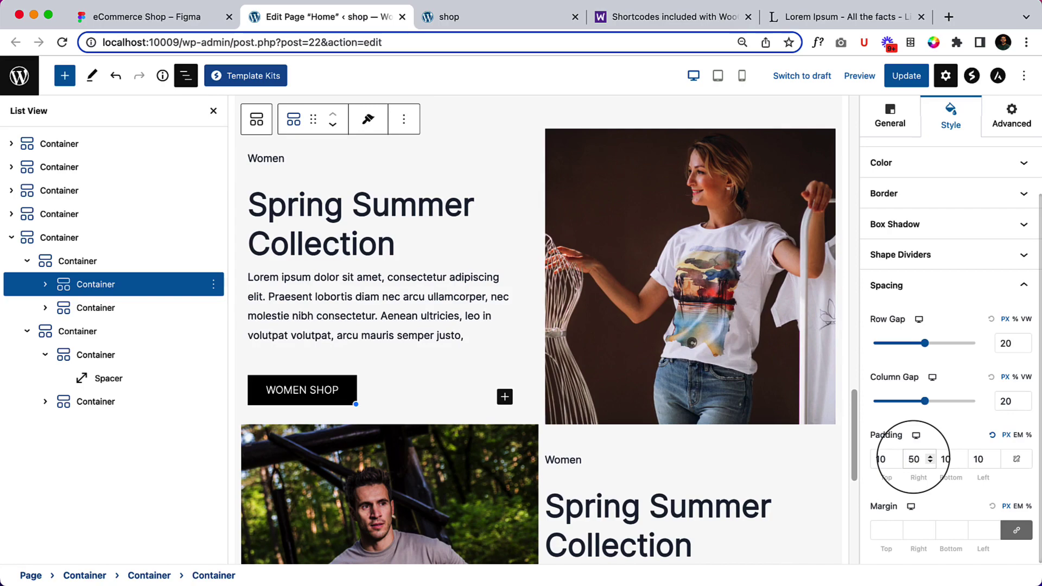
key("BackSpace")
type("4")
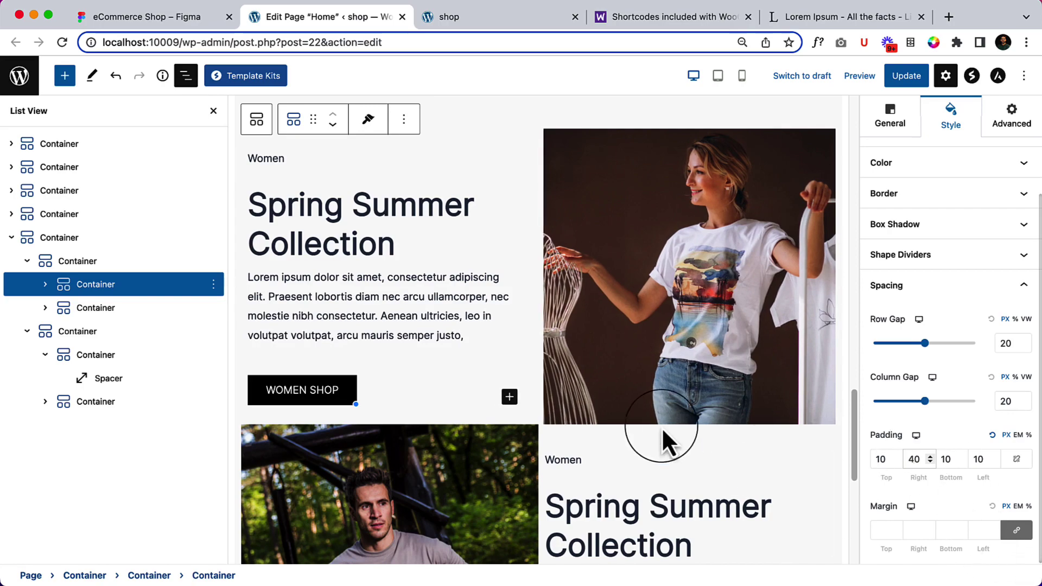
- Unlink the padding of the men's row text Container and set its left padding to 50 px
left_click(125, 402)
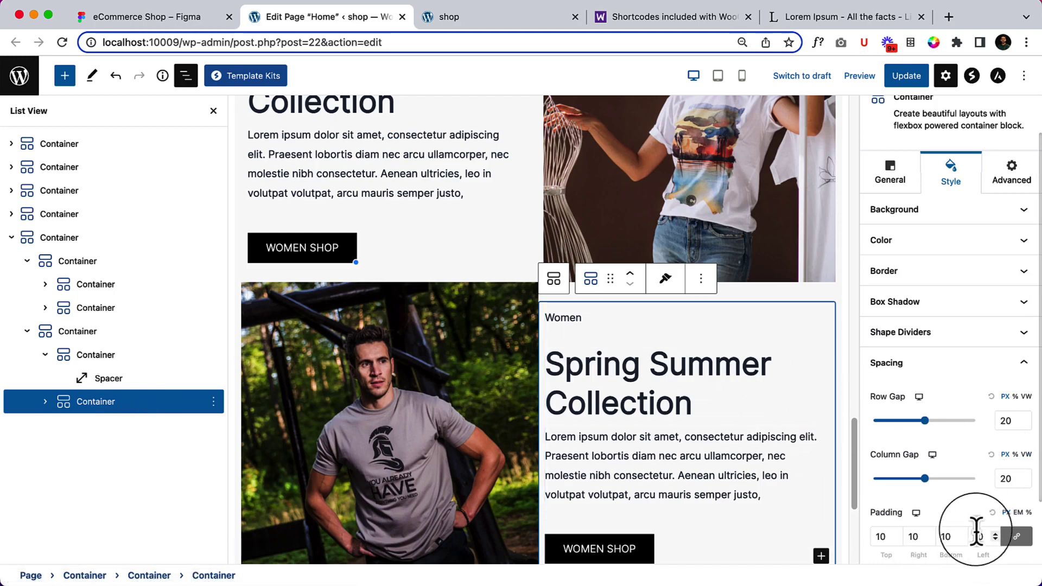
left_click(1015, 537)
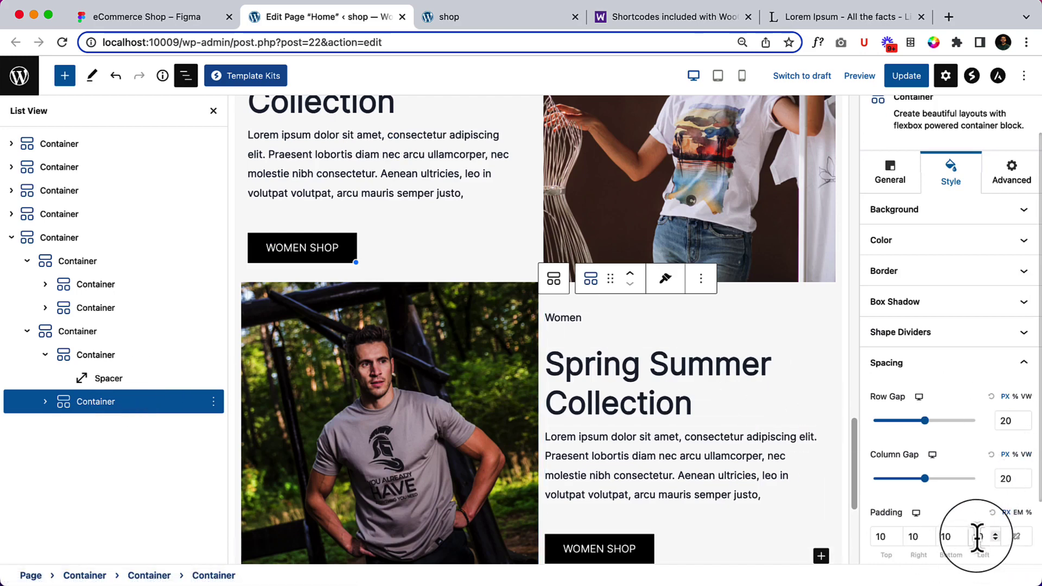
type("5")
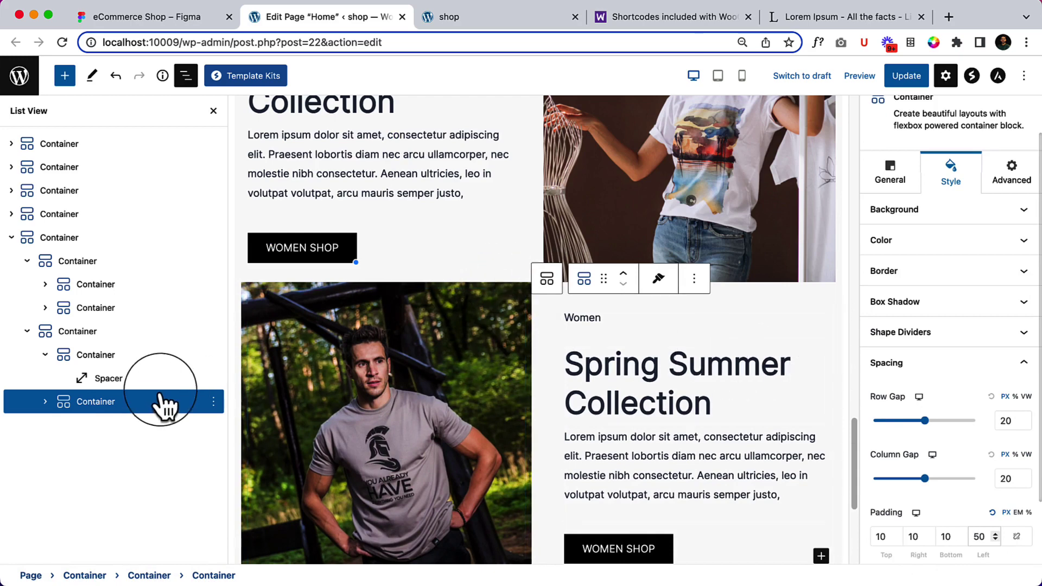
- Reset the left padding of the text Container in the men's row to 10 px
left_click(130, 445)
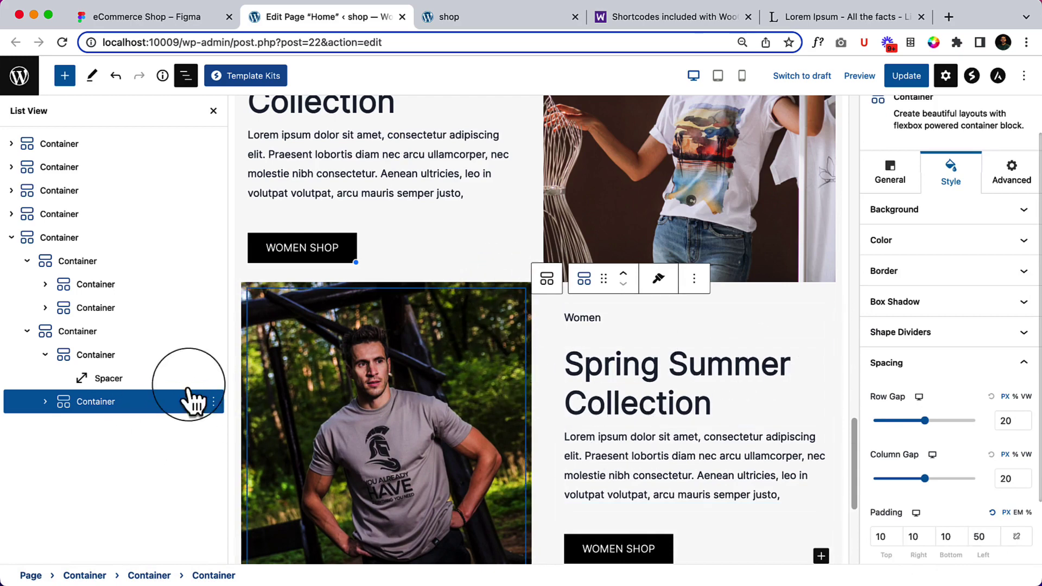
left_click(200, 337)
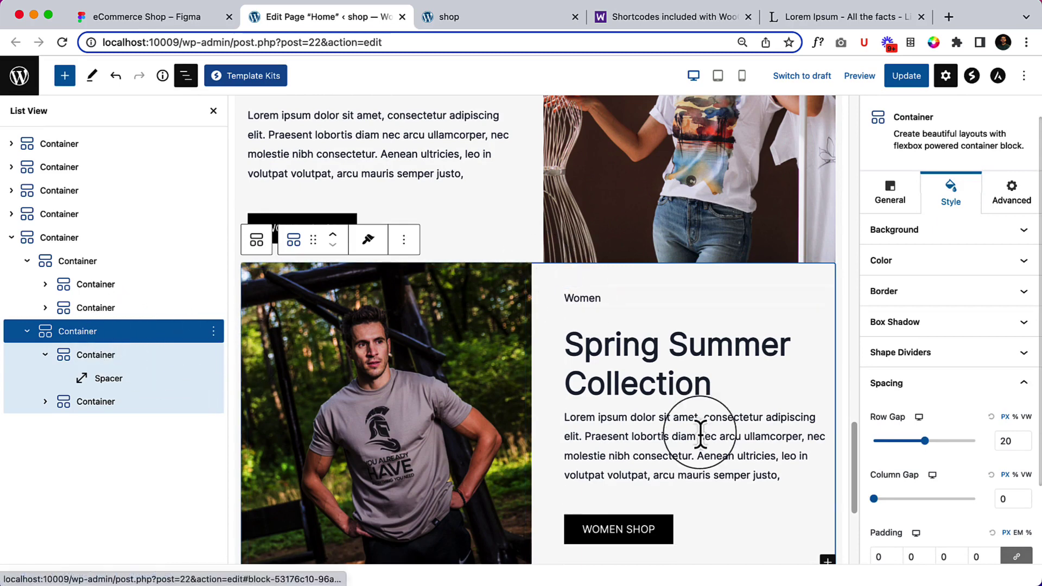
left_click(173, 404)
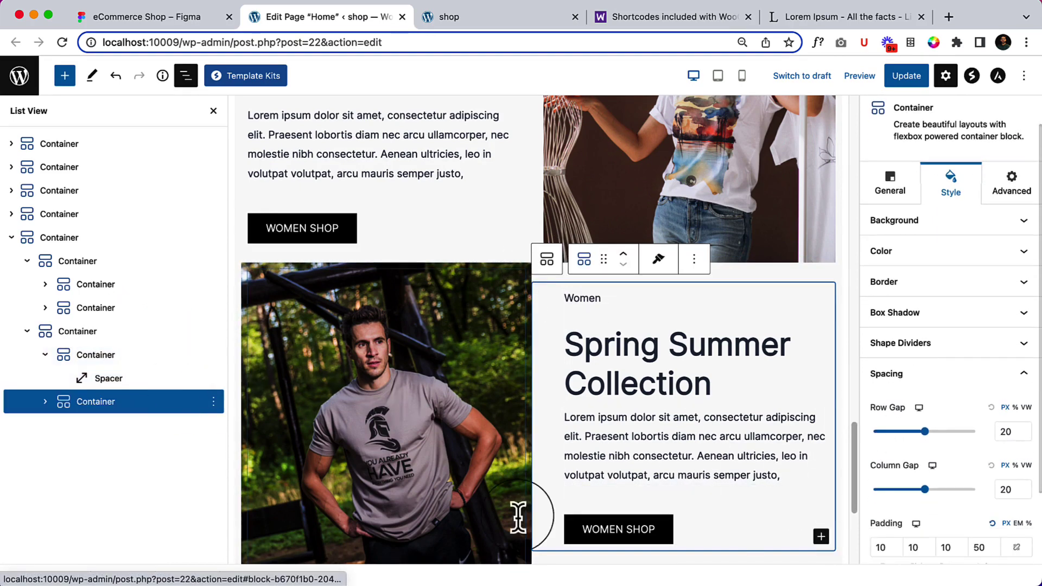
left_click(978, 545)
key("BackSpace")
type("1")
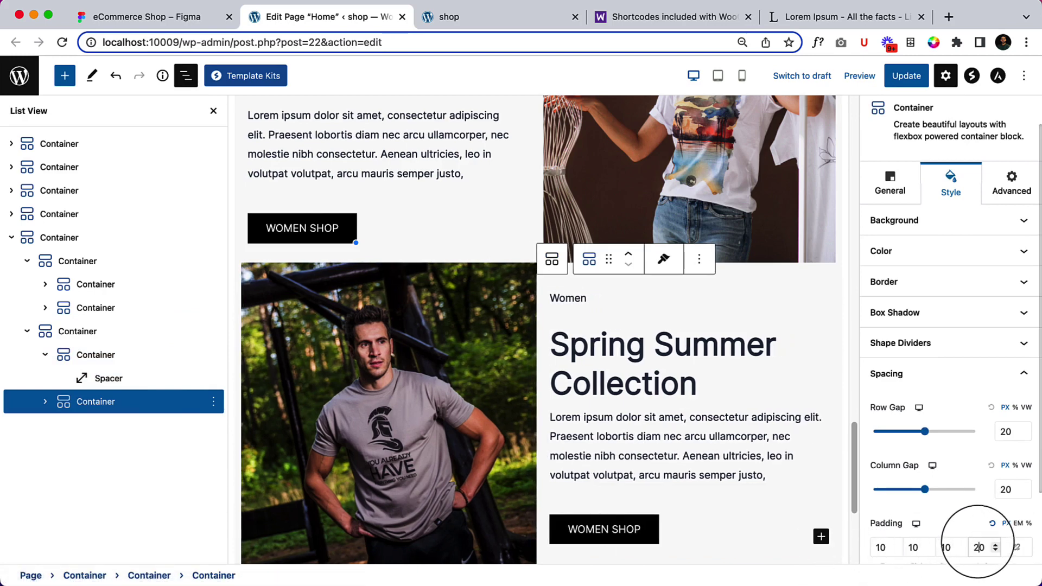
- Reset the right padding of the women's row text Container to 10 px
scroll(693, 339, "up", 3)
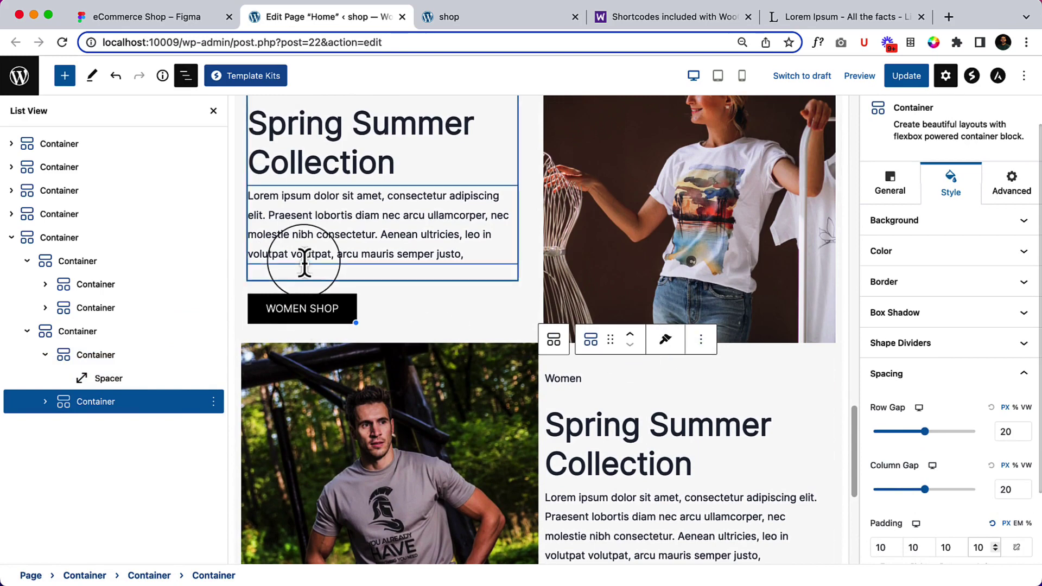
scroll(304, 265, "up", 3)
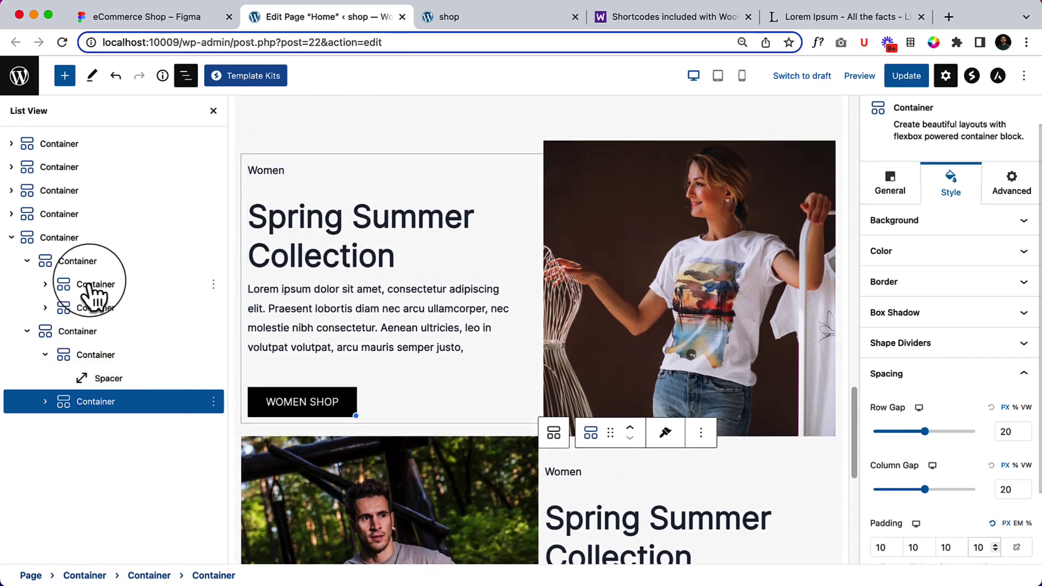
left_click(97, 285)
scroll(998, 453, "down", 1)
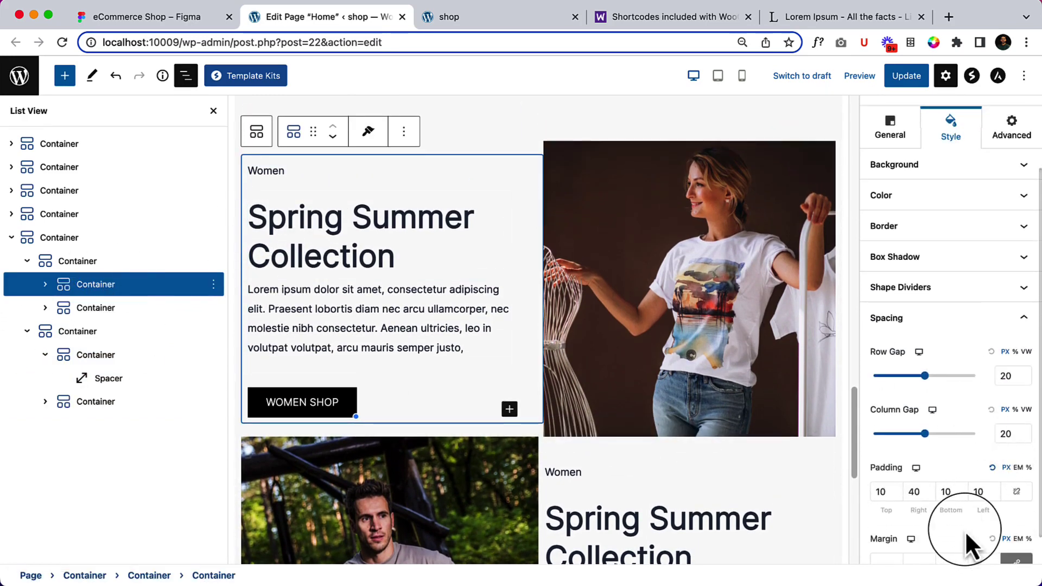
double_click(914, 491)
type("10")
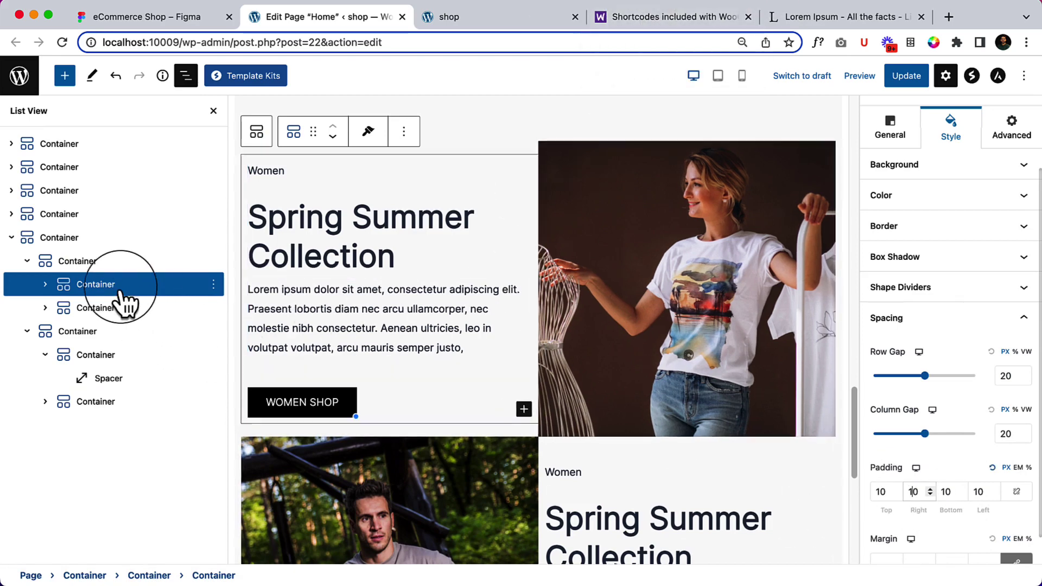
- Unlink the padding of the Group inside the women's text Container and set its right padding to 5
left_click(47, 286)
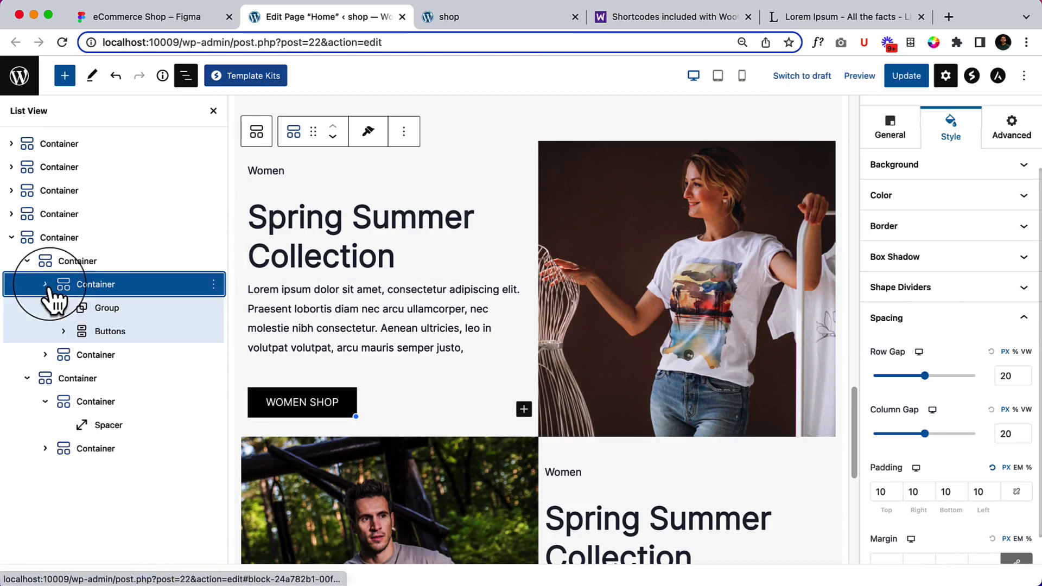
left_click(101, 314)
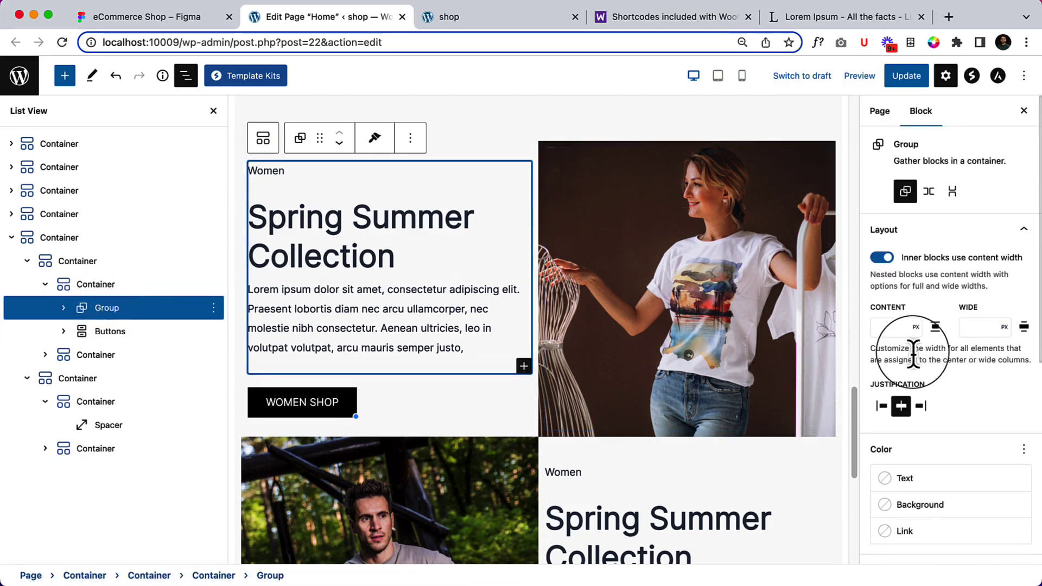
scroll(911, 347, "down", 5)
scroll(913, 353, "down", 5)
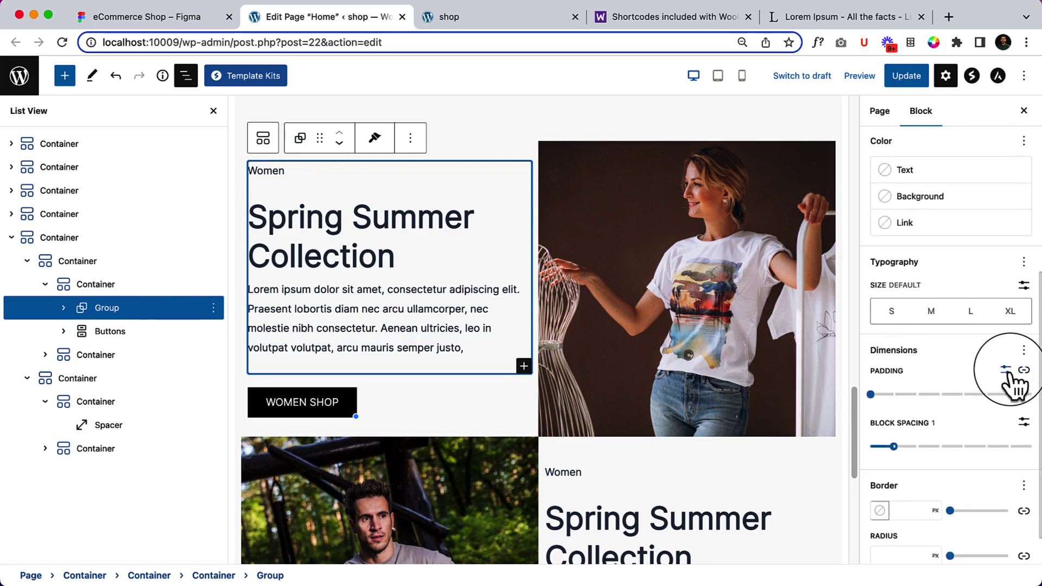
left_click(1005, 370)
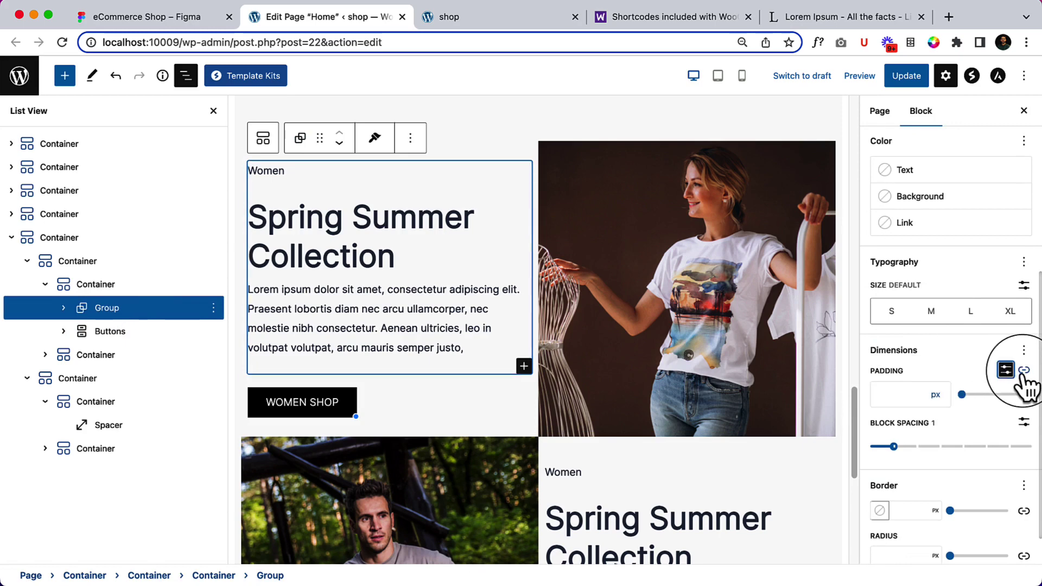
left_click(1023, 371)
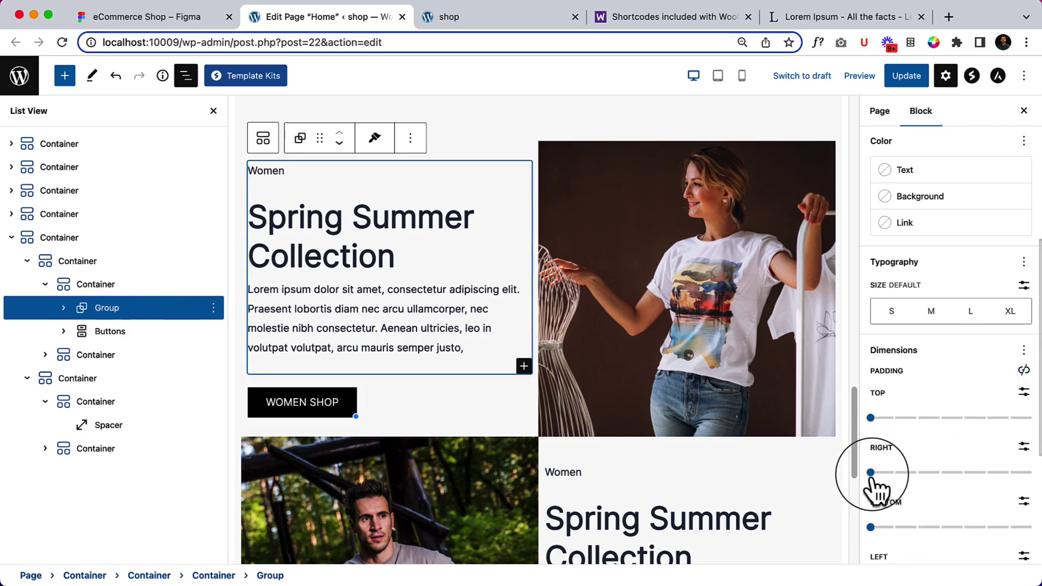
left_click_drag(870, 472, 1008, 472)
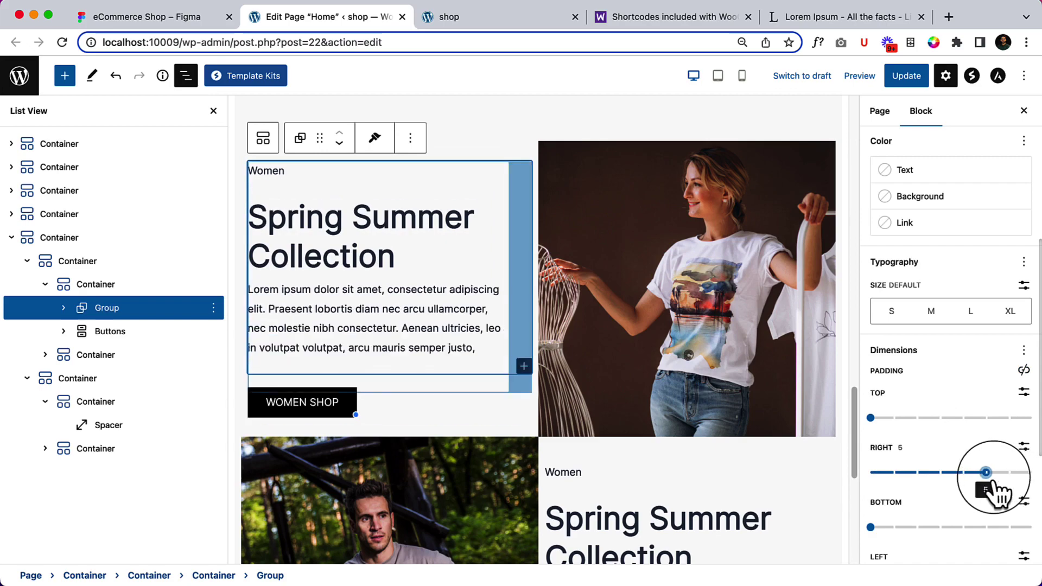
left_click_drag(1004, 473, 985, 472)
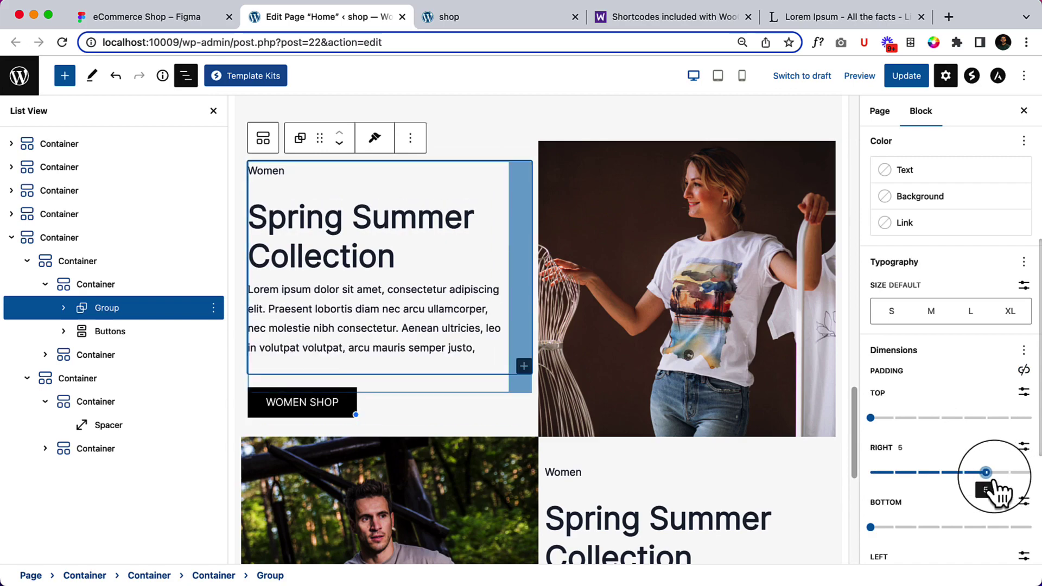
- Unlink the padding of the Group inside the men's row text Container and set its left padding to 5
scroll(818, 428, "down", 3)
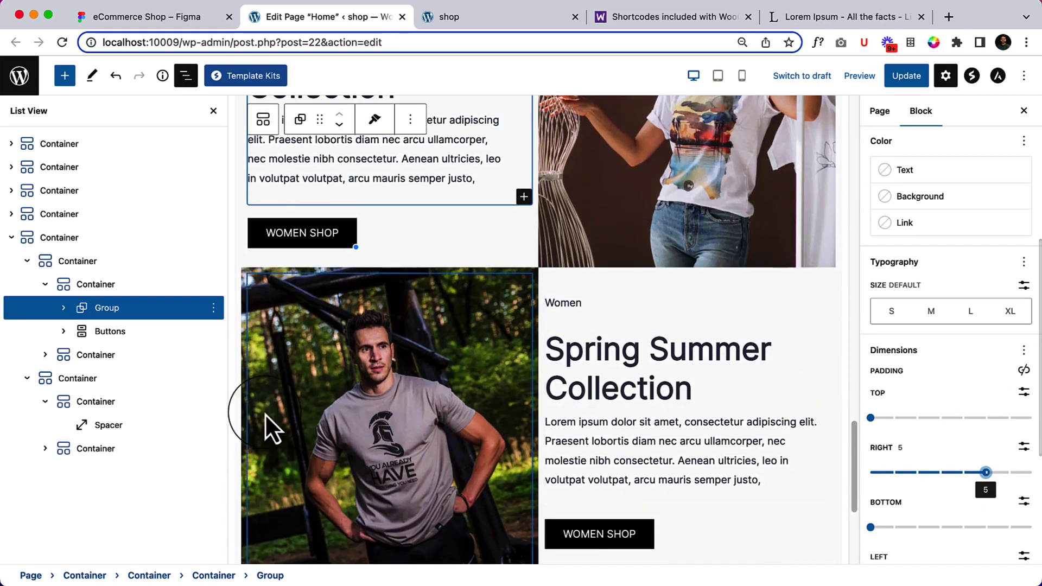
left_click(105, 449)
left_click(45, 448)
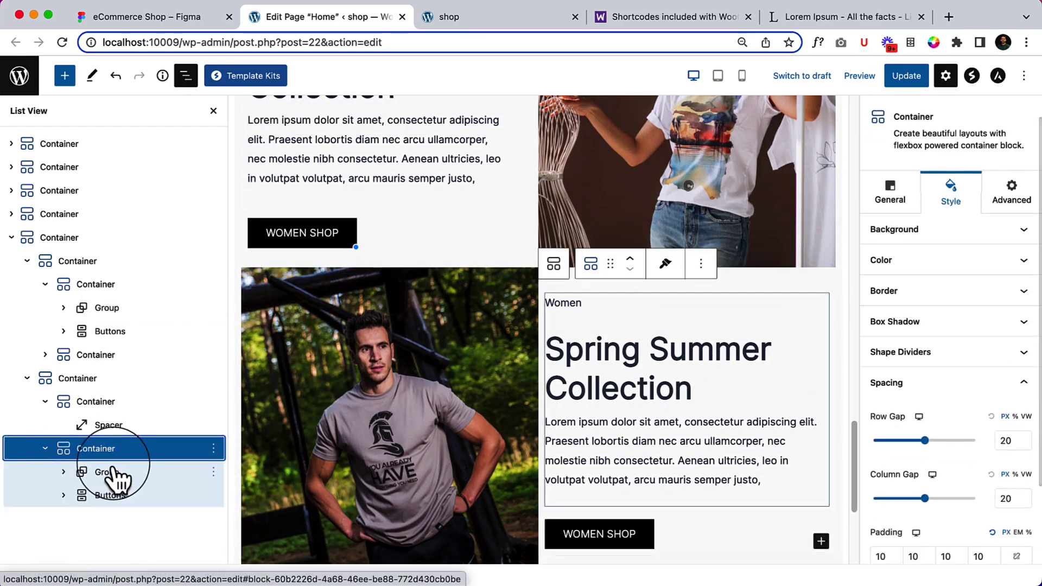
left_click(108, 472)
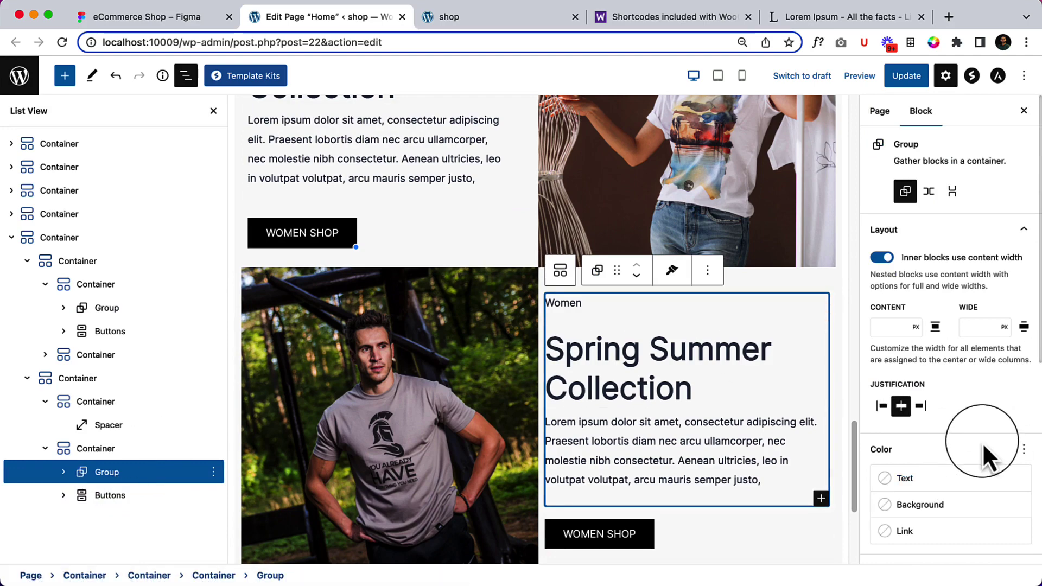
scroll(982, 441, "down", 10)
scroll(982, 441, "down", 1)
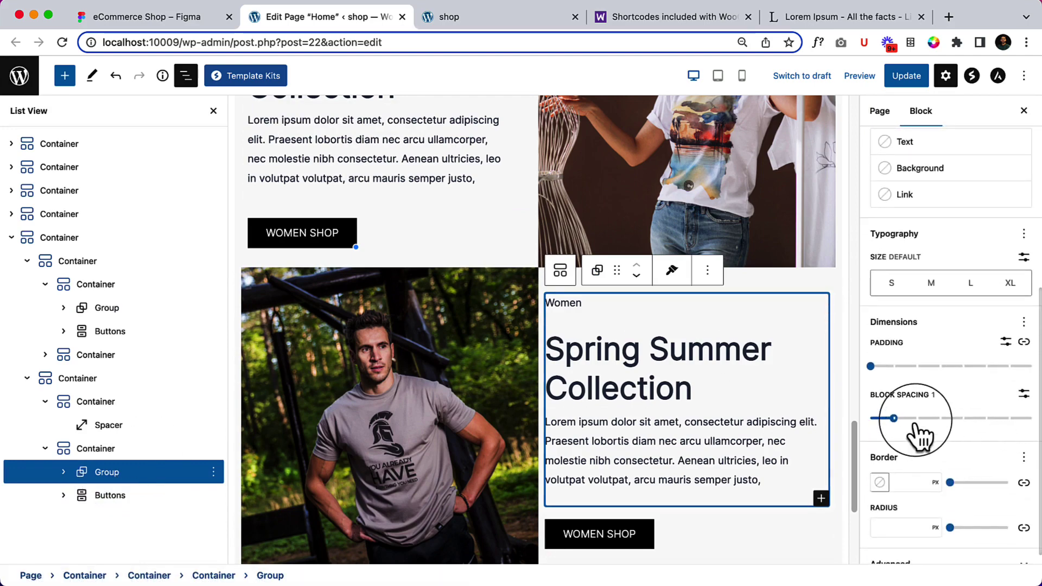
left_click(1022, 343)
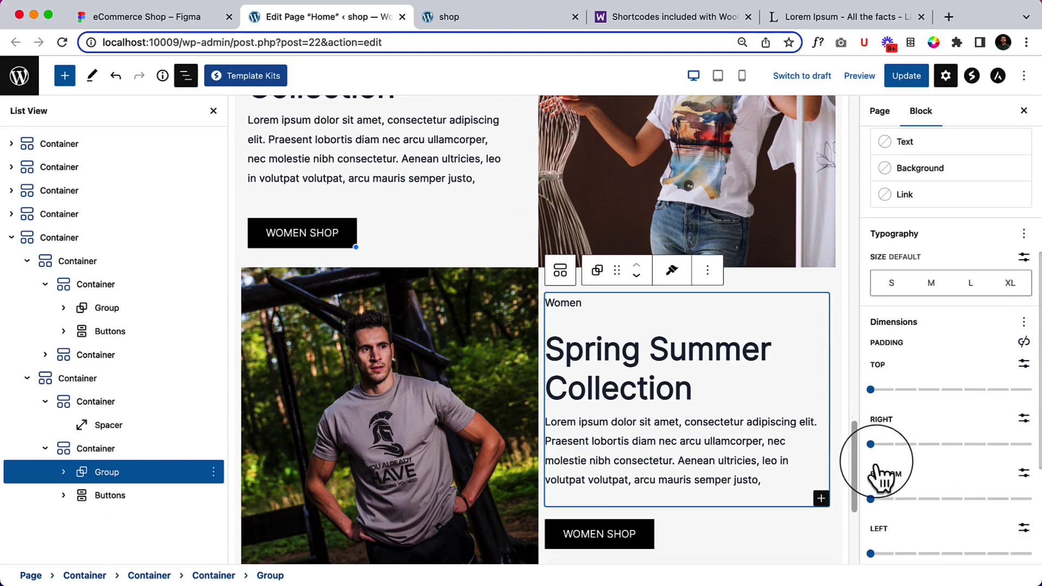
left_click_drag(870, 554, 985, 553)
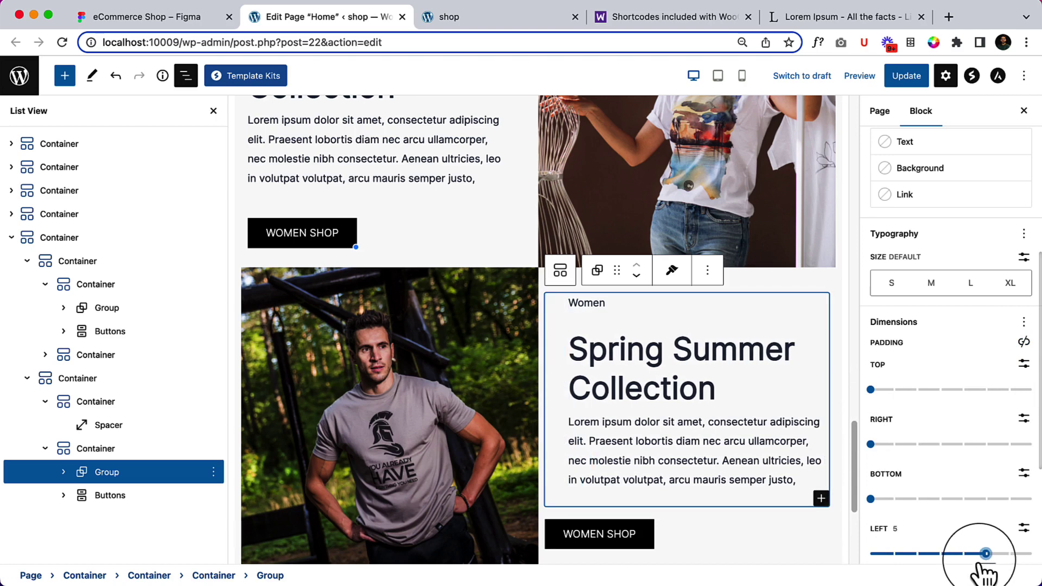
- Try a block spacing of 3 on the Buttons block in the men's row and reset it to 0
scroll(542, 532, "down", 2)
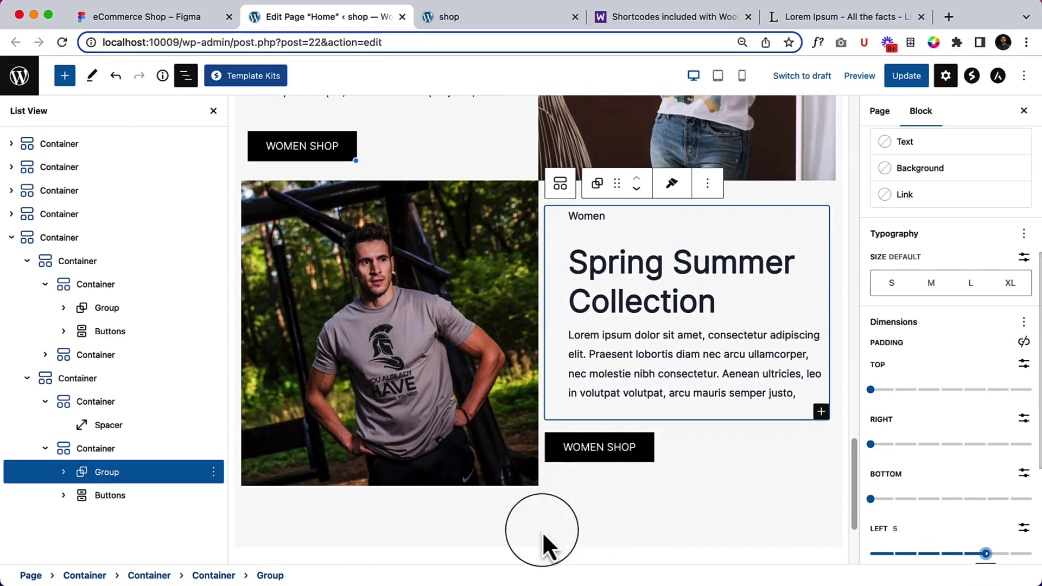
left_click(123, 518)
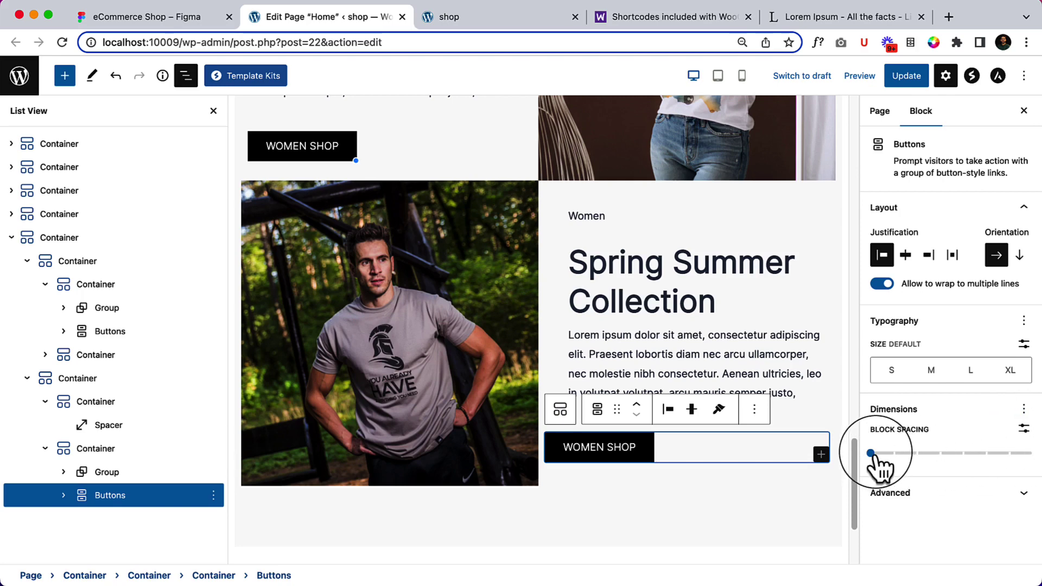
left_click_drag(872, 454, 939, 455)
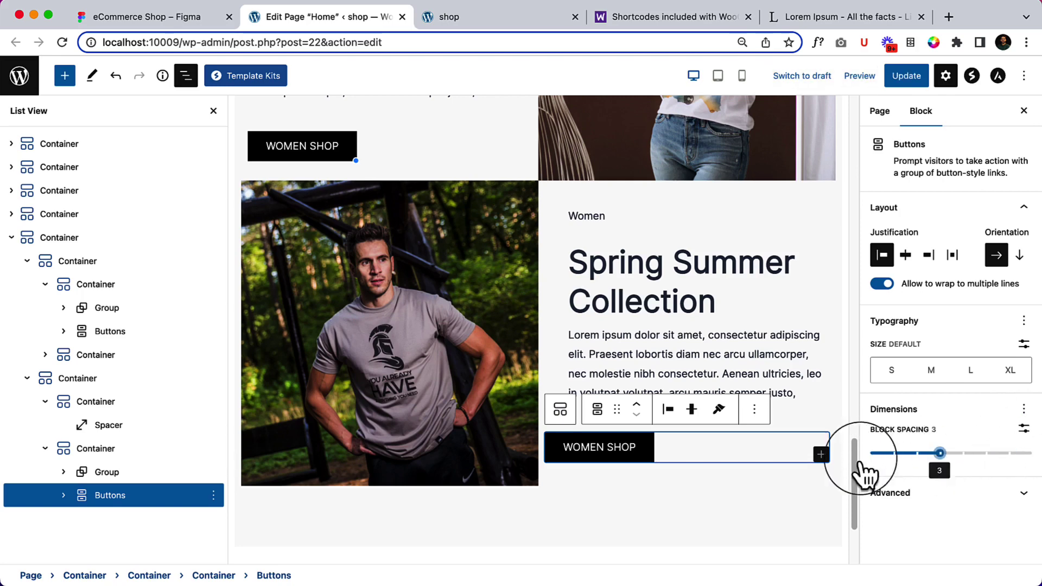
left_click_drag(865, 472, 884, 500)
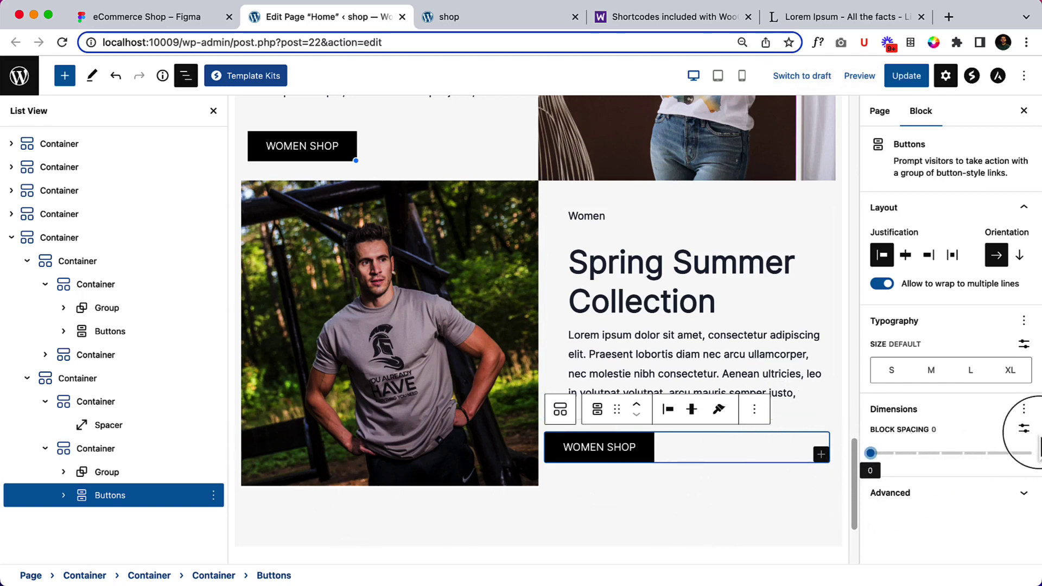
- Add the margin setting to the men's row Buttons block and unlink its top and bottom margins
left_click(1023, 409)
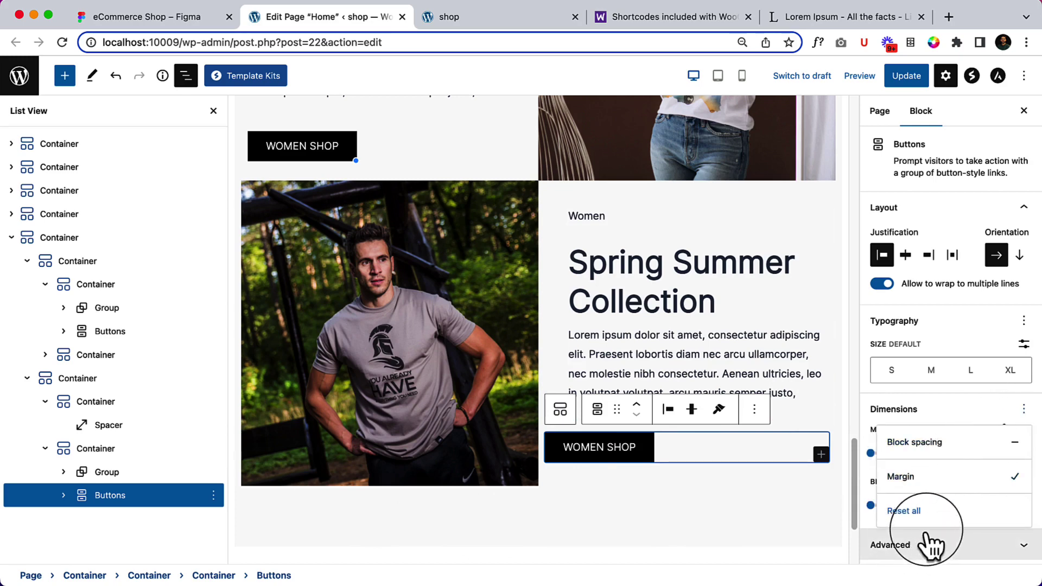
left_click(954, 334)
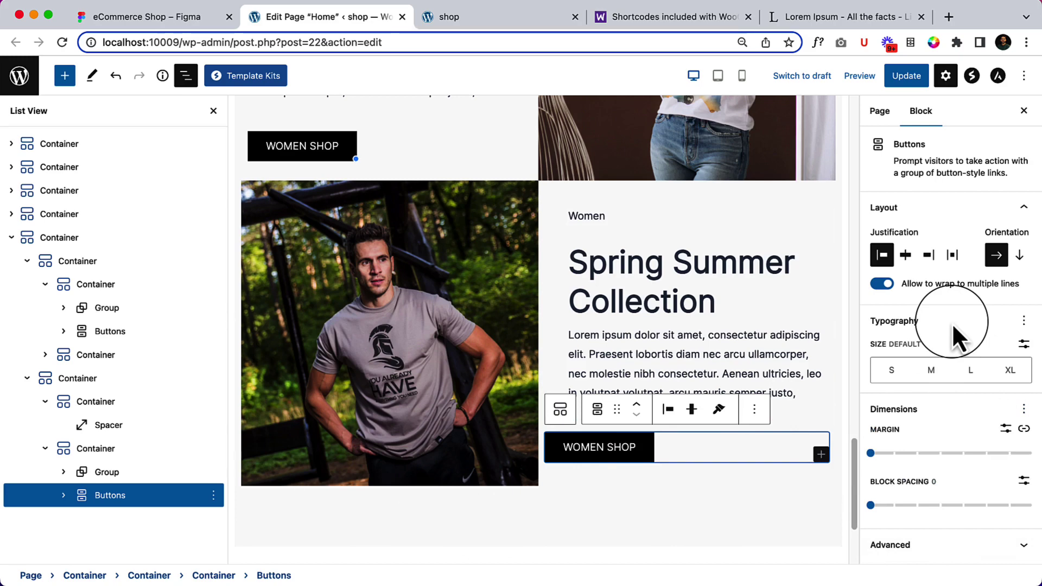
left_click(872, 507)
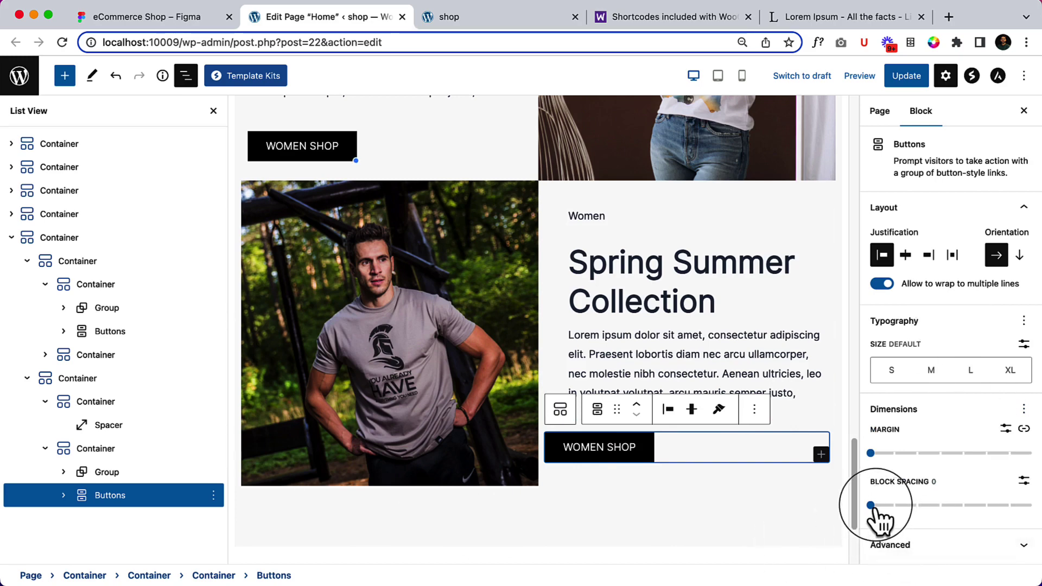
left_click(1023, 428)
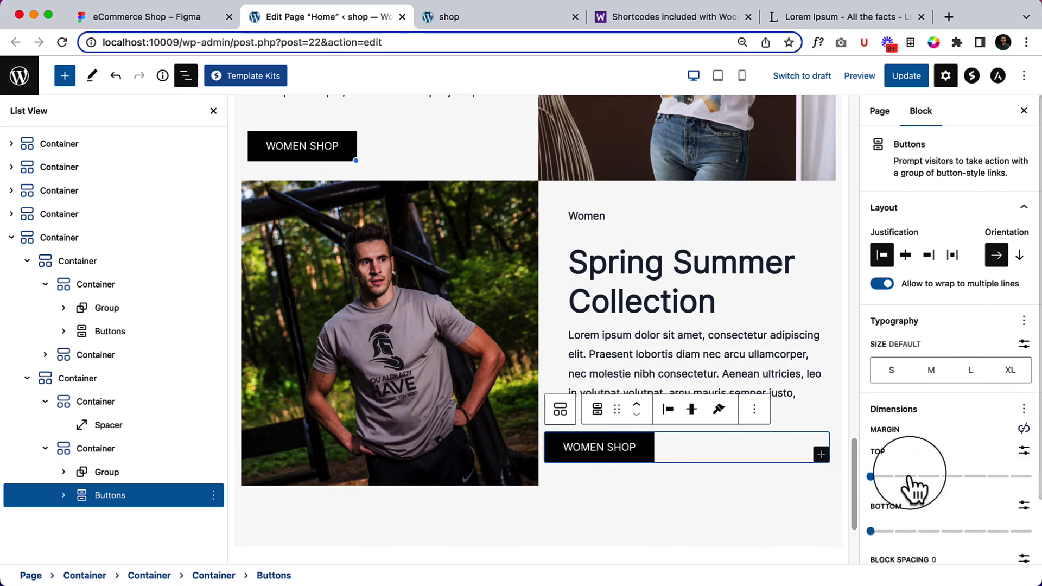
scroll(874, 516, "down", 2)
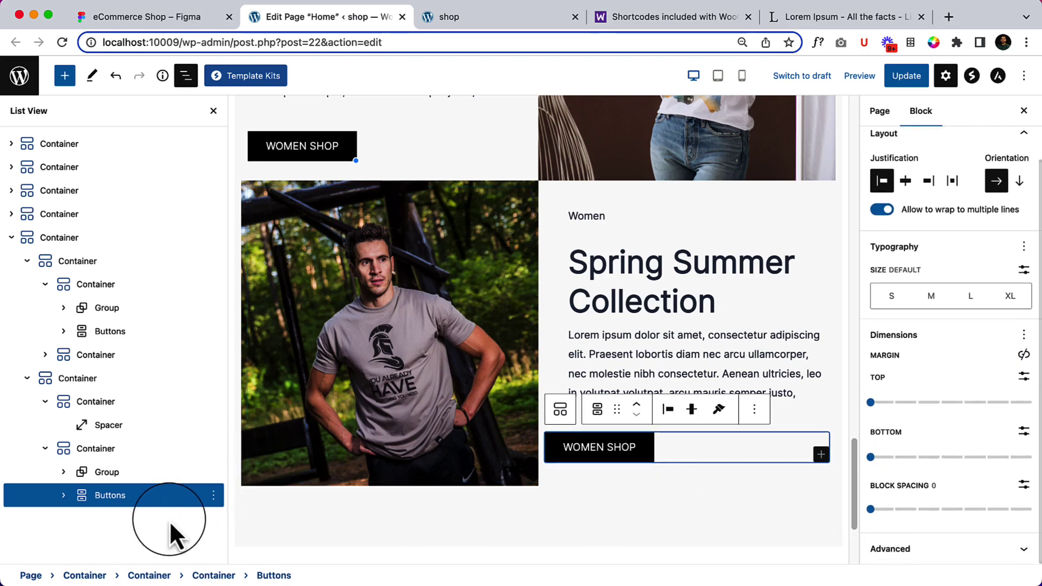
- Try to shift the WOMEN SHOP button sideways in the men's row to align it with the text
left_click(598, 412)
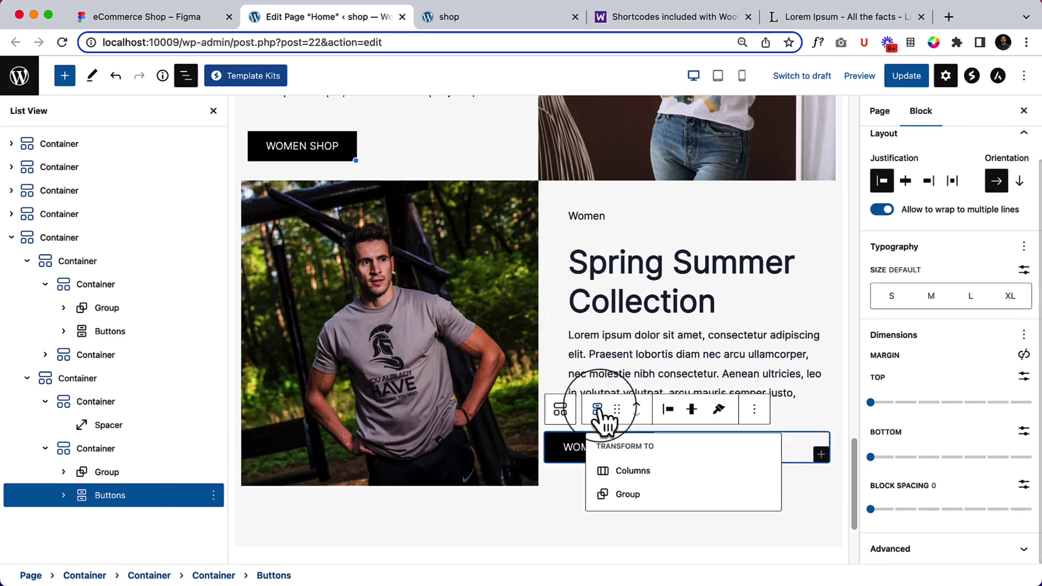
left_click(556, 408)
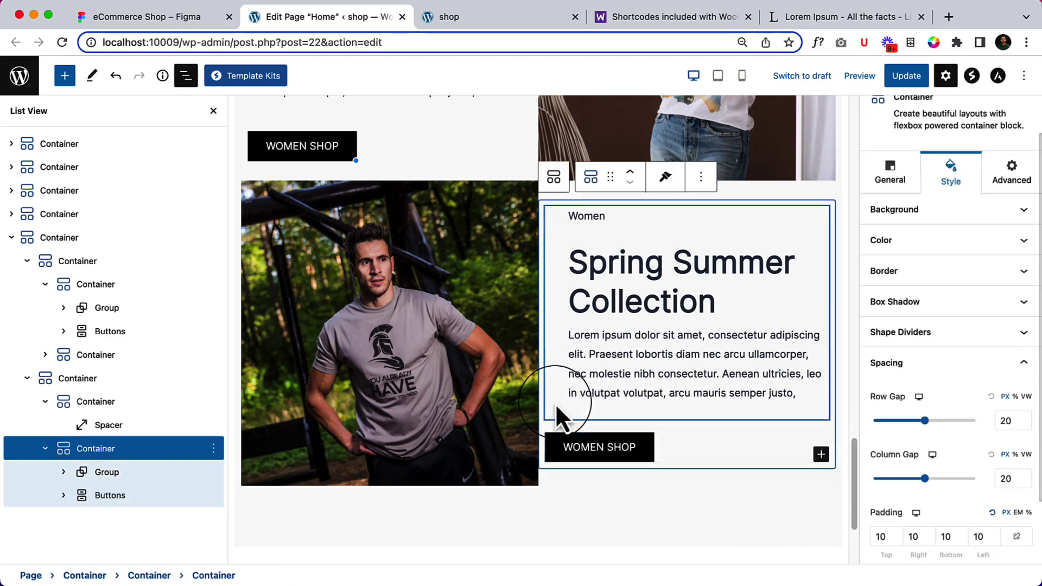
left_click(678, 438)
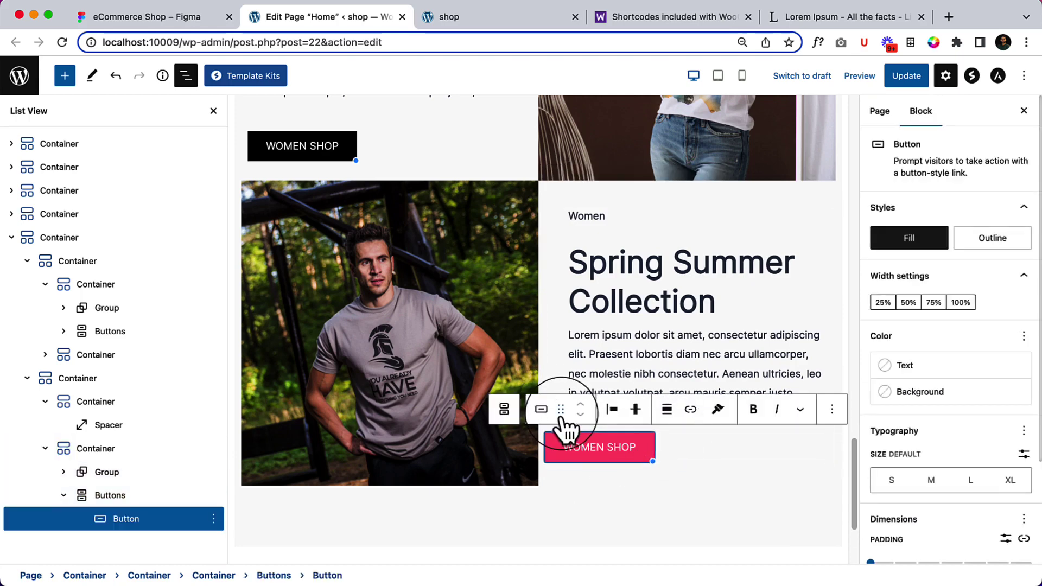
left_click_drag(562, 413, 672, 412)
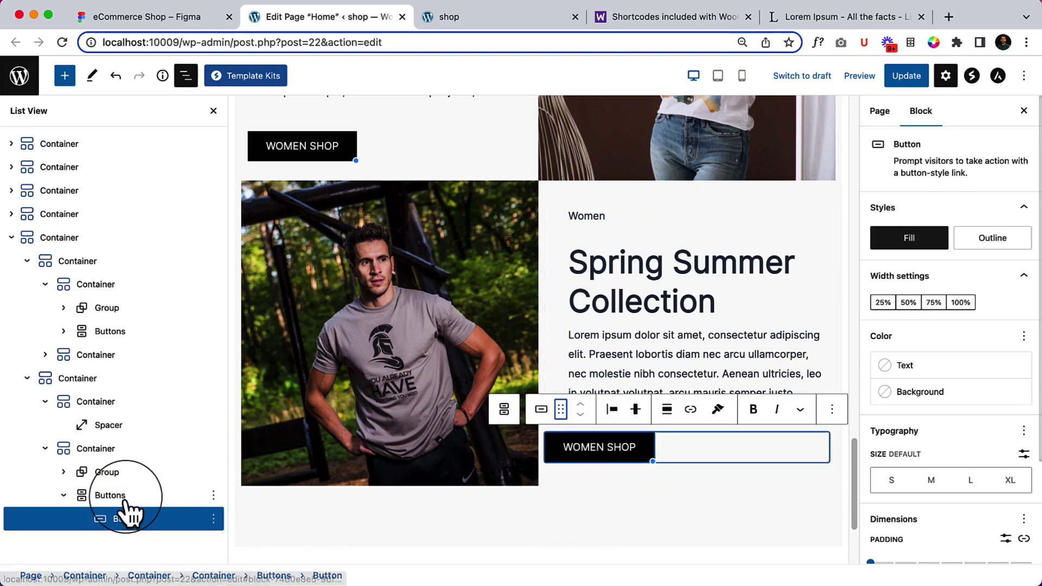
- Move the men's row Buttons block into the Group above it and place it below the lorem ipsum paragraph
left_click(99, 496)
left_click_drag(100, 495, 113, 476)
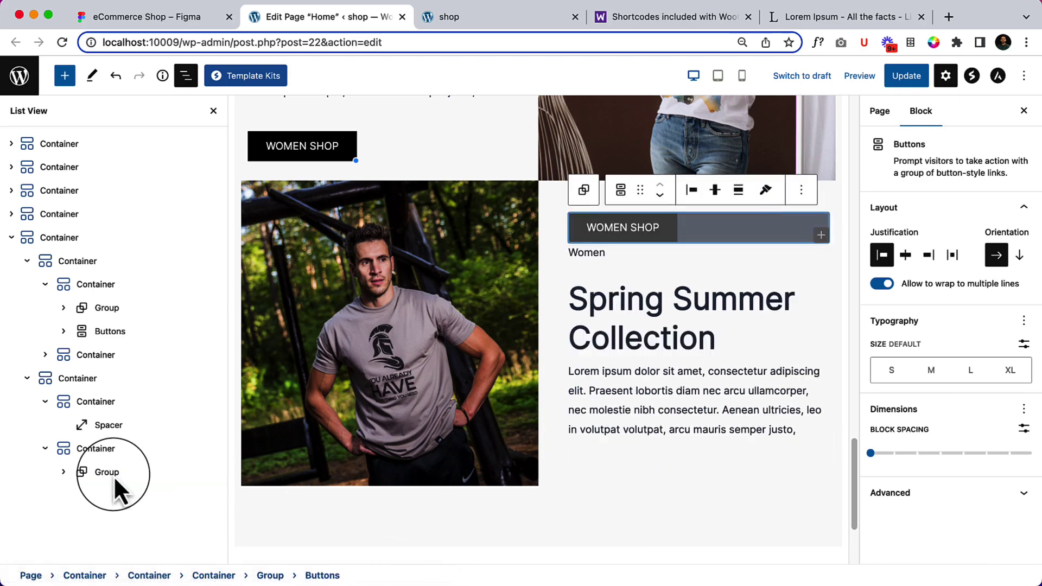
left_click(659, 192)
left_click(659, 192)
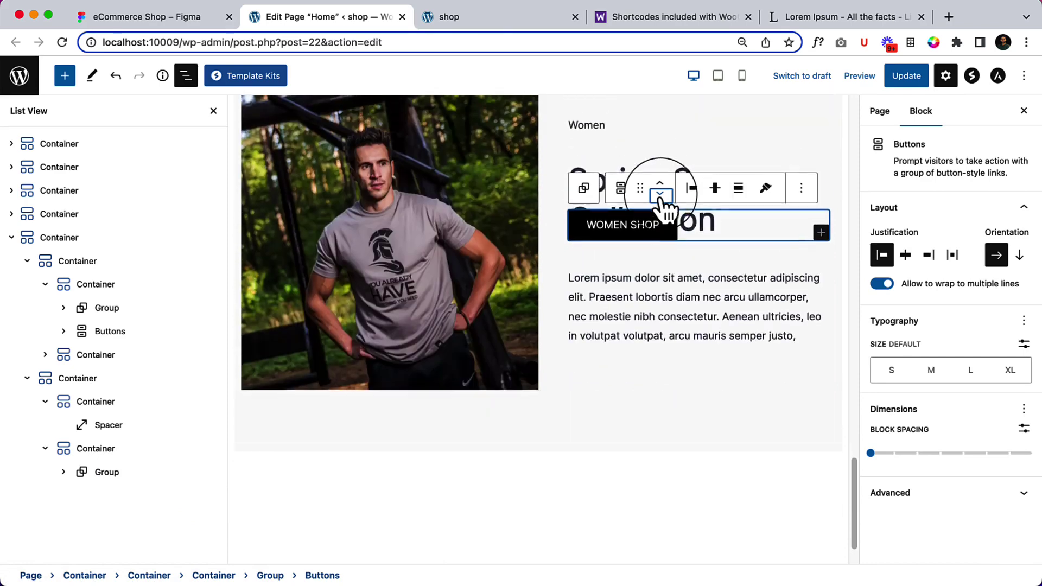
left_click(660, 193)
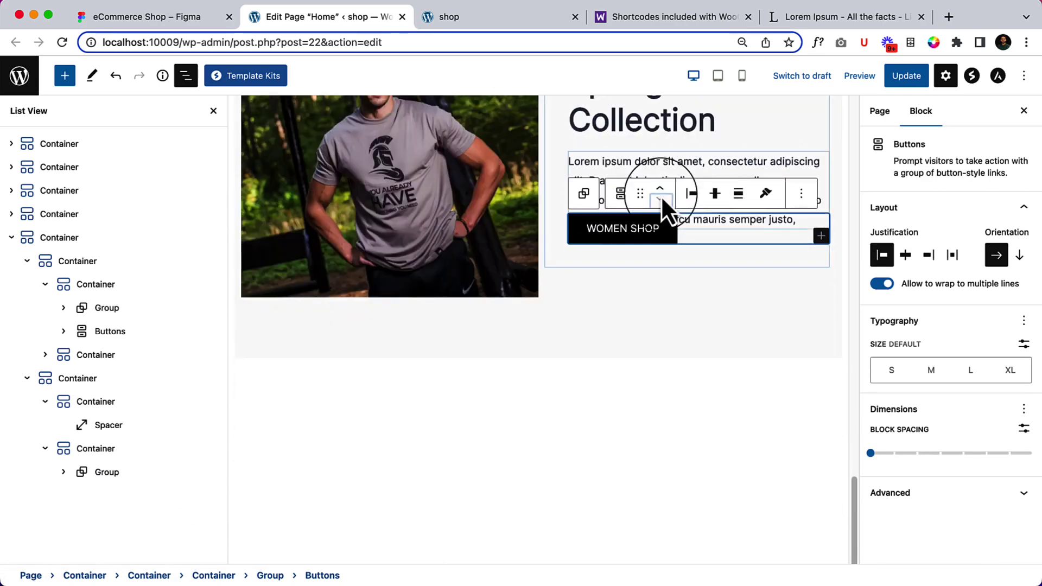
left_click(650, 359)
- Review the two collection rows in the editor and update the Home page
scroll(649, 359, "up", 5)
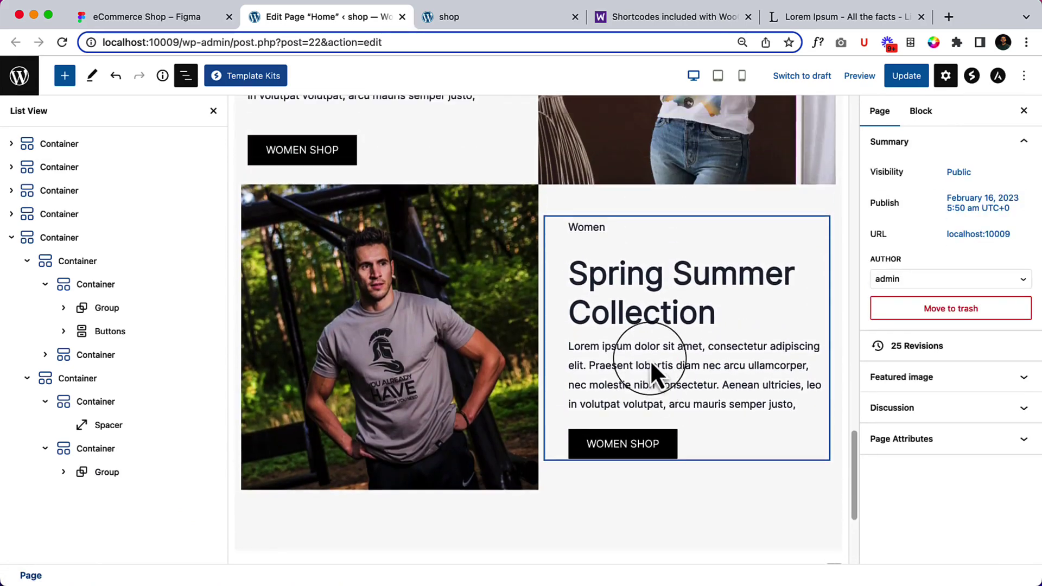
scroll(429, 274, "up", 3)
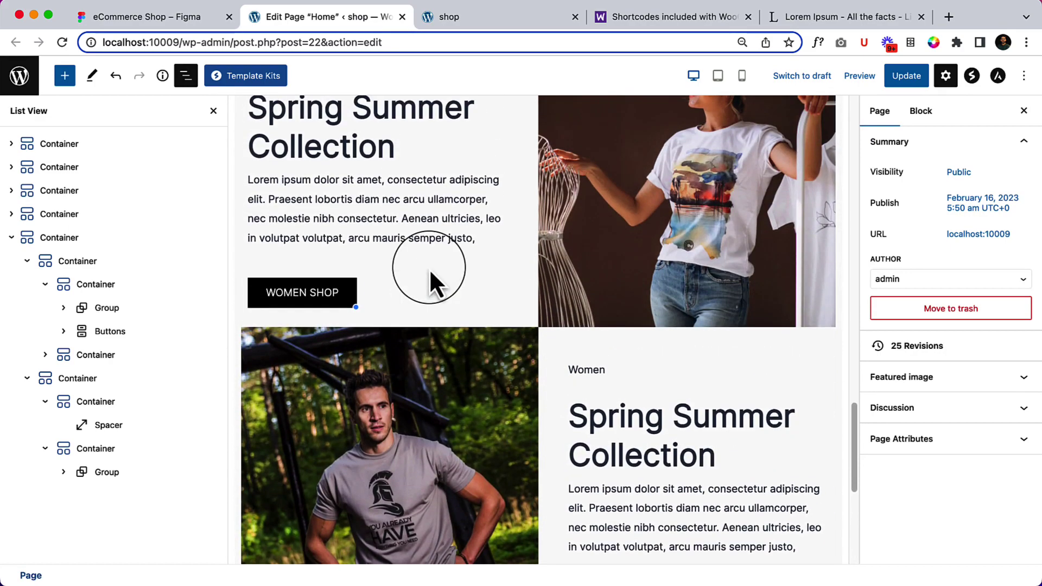
left_click(903, 76)
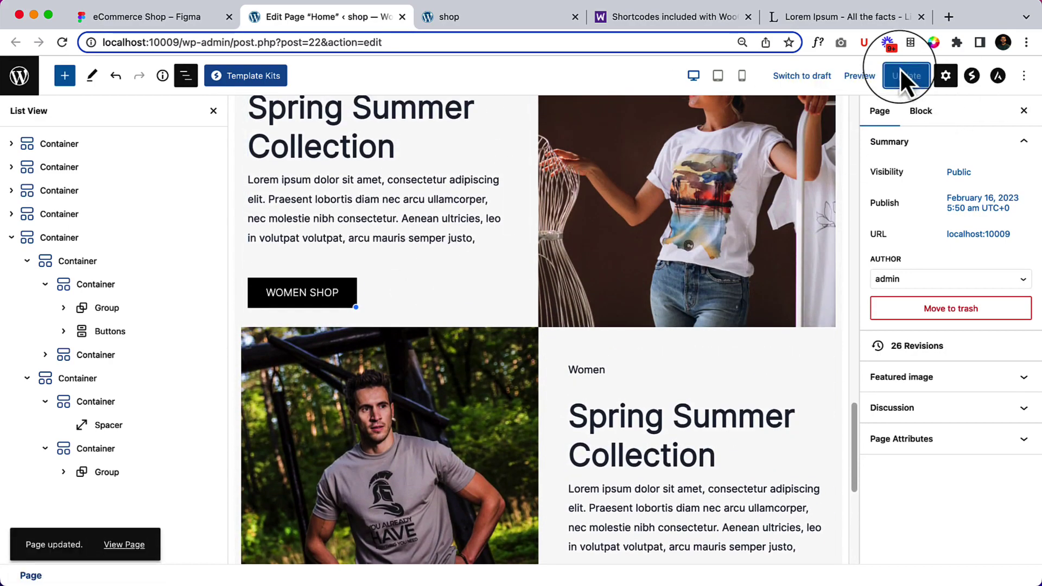
- Reload the live shop page and close the developer tools
left_click(504, 17)
left_click(511, 45)
key("Return")
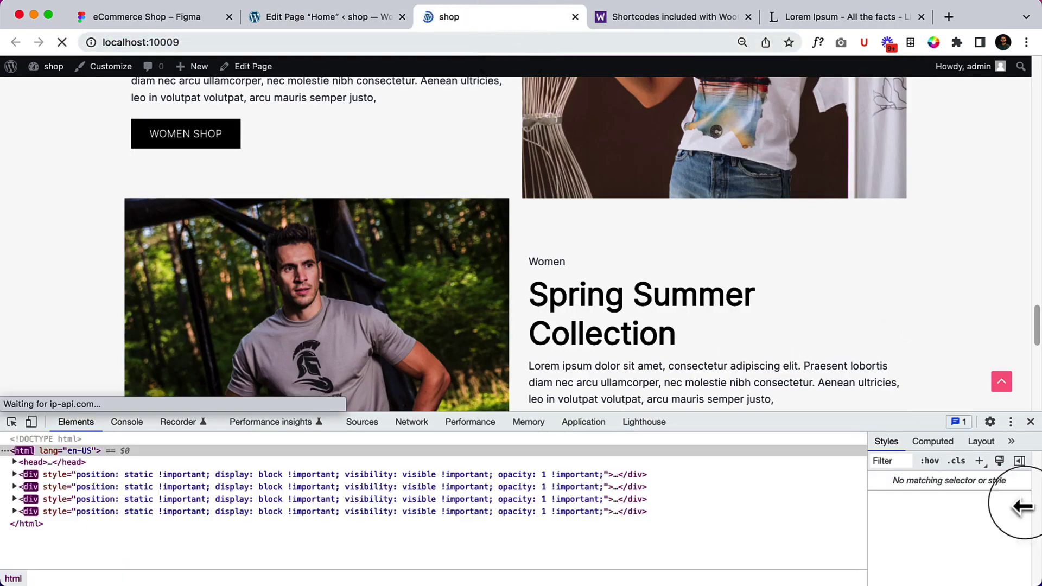
left_click(1030, 421)
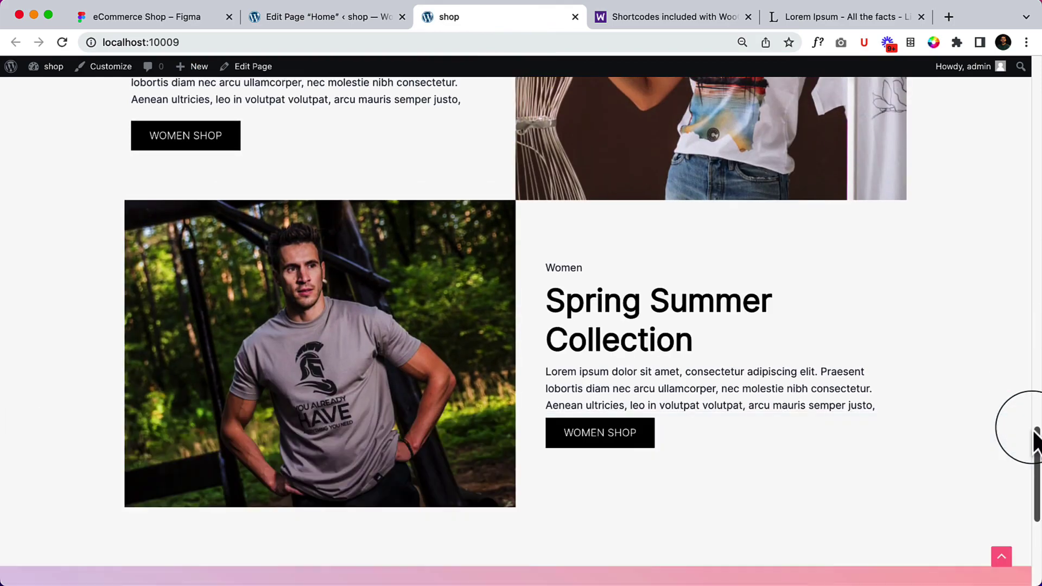
- Examine the women's and men's collection rows on the live page for text alignment and button spacing
scroll(644, 431, "up", 6)
scroll(644, 429, "down", 3)
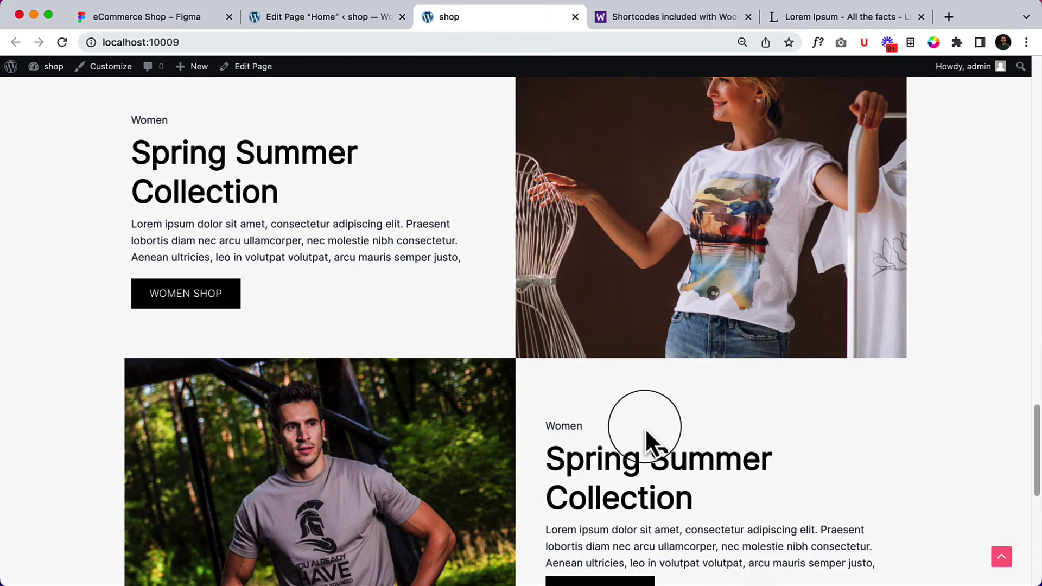
scroll(645, 427, "up", 2)
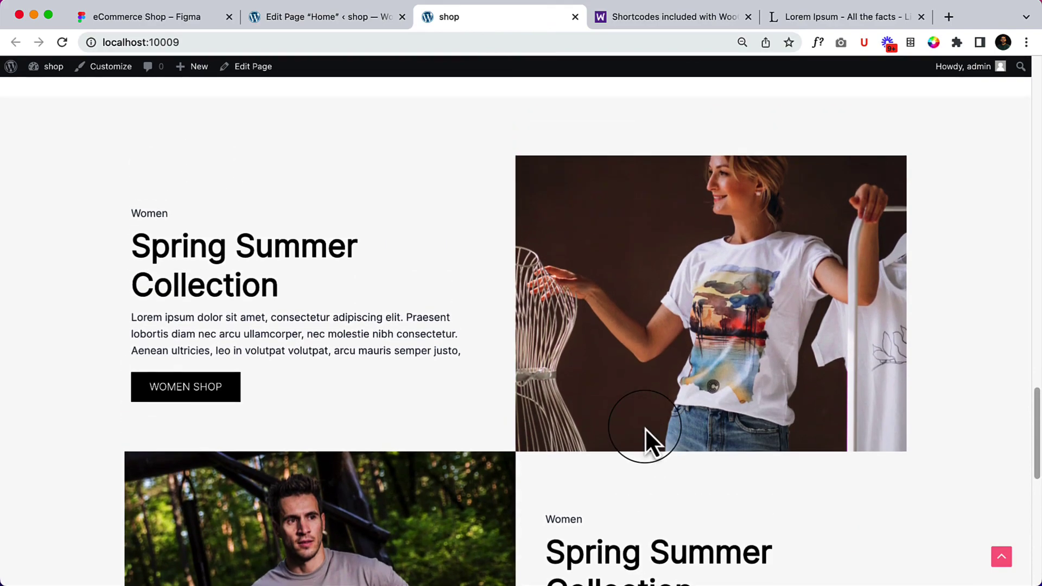
scroll(645, 427, "up", 7)
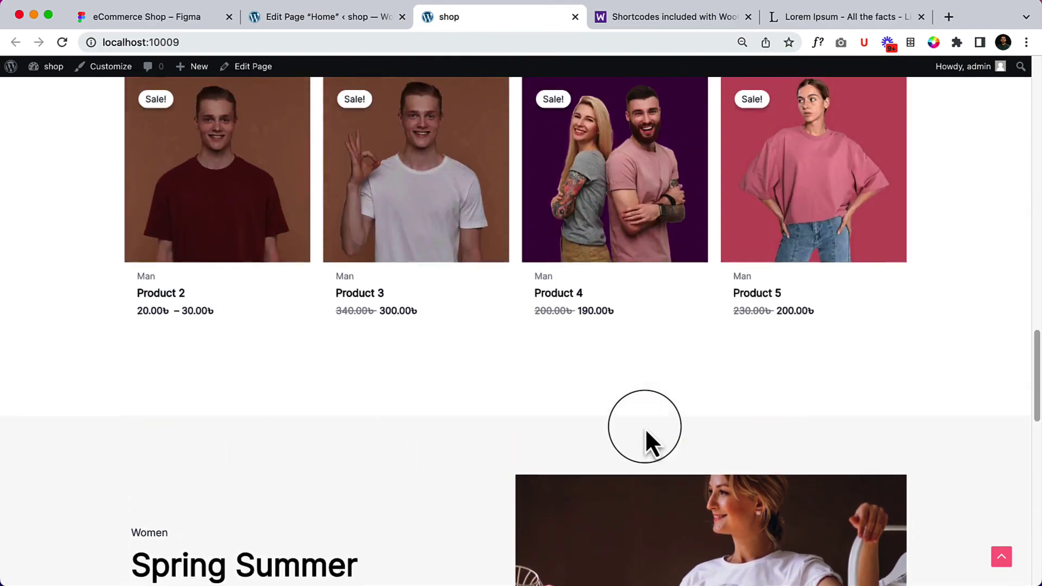
scroll(645, 427, "down", 5)
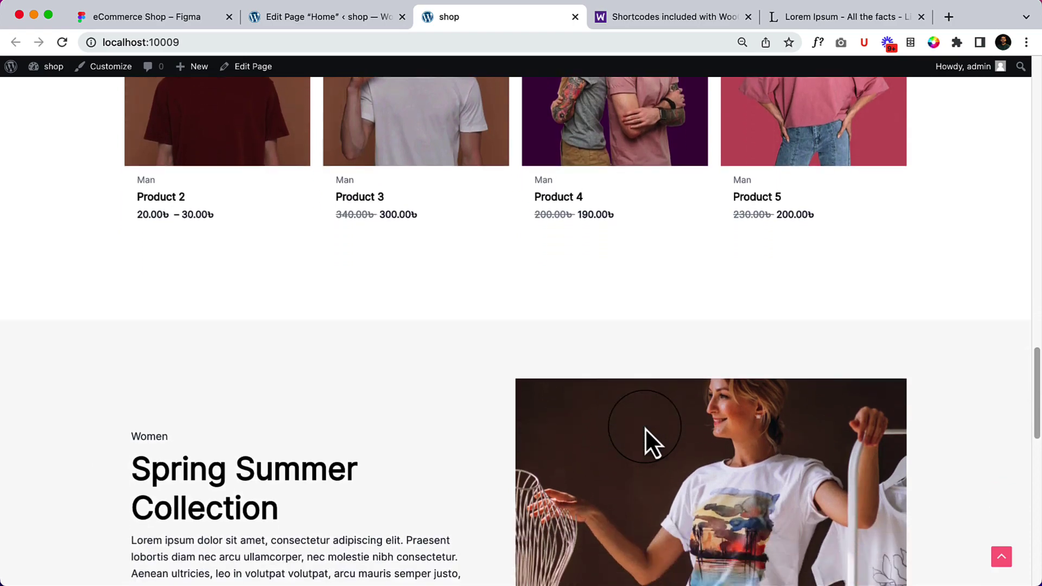
scroll(644, 428, "down", 6)
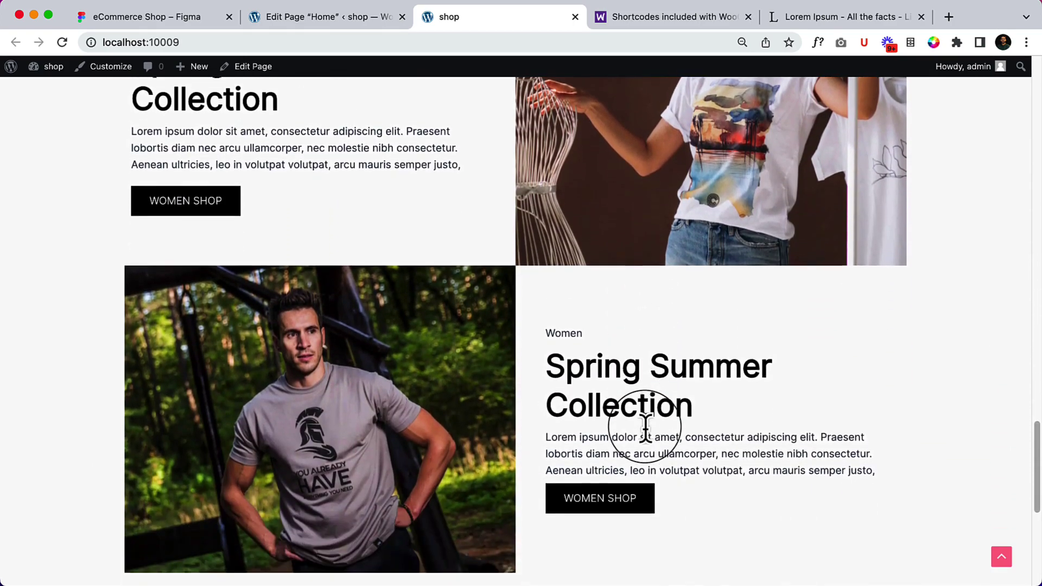
scroll(644, 428, "down", 2)
scroll(645, 427, "up", 2)
scroll(644, 428, "down", 2)
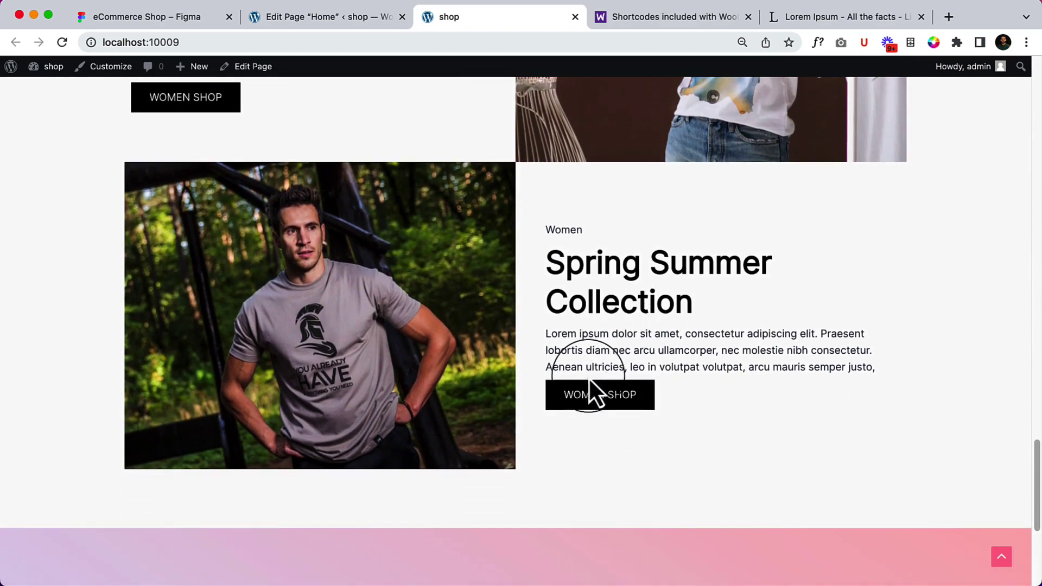
- Return to the Home page editor and check the dimension options of the men's row WOMEN SHOP button
left_click(370, 21)
scroll(701, 491, "down", 3)
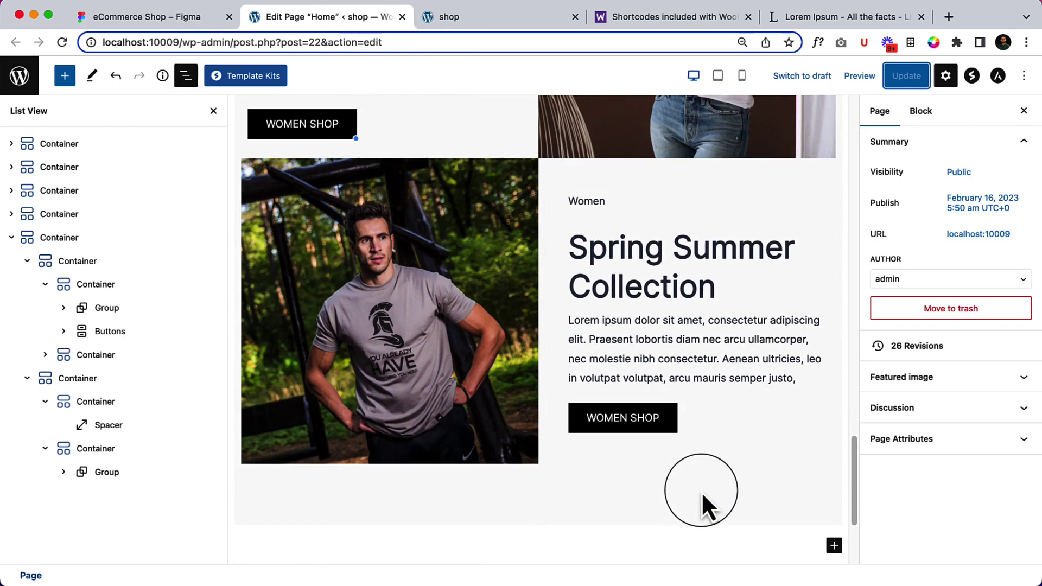
left_click(718, 362)
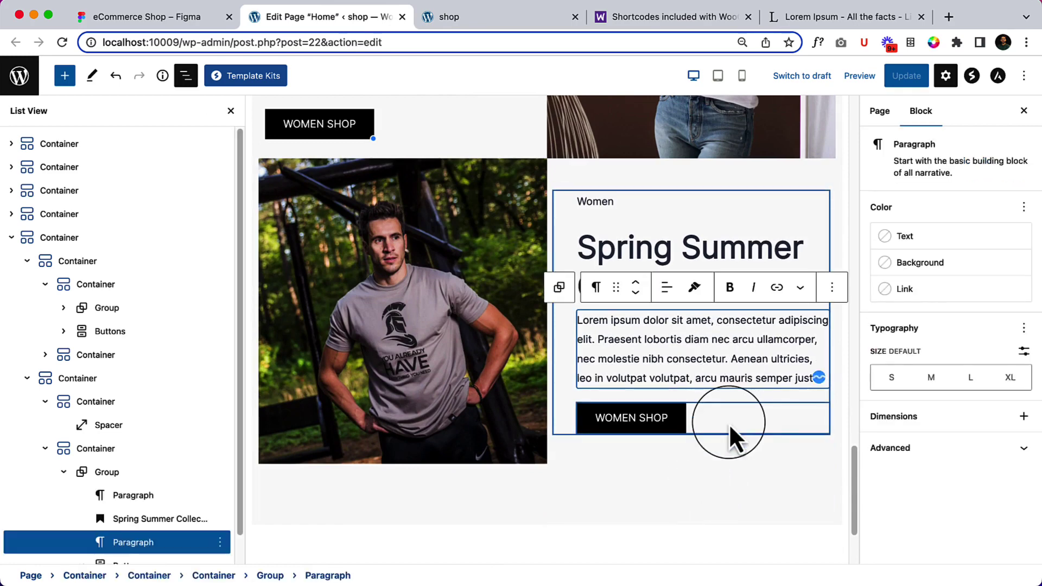
left_click(675, 419)
scroll(1009, 461, "down", 5)
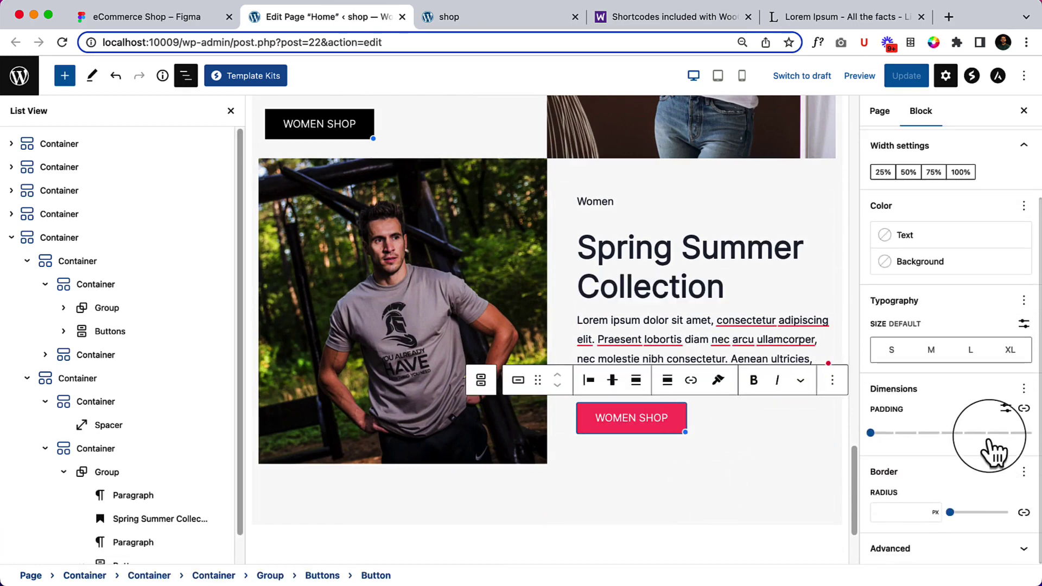
left_click(1023, 389)
left_click(600, 425)
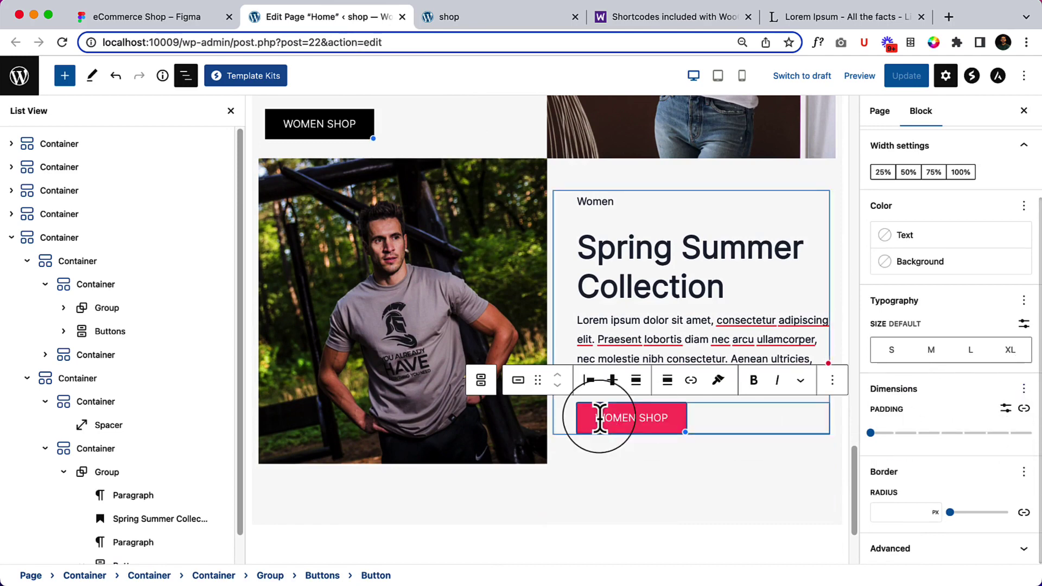
scroll(18, 488, "down", 1)
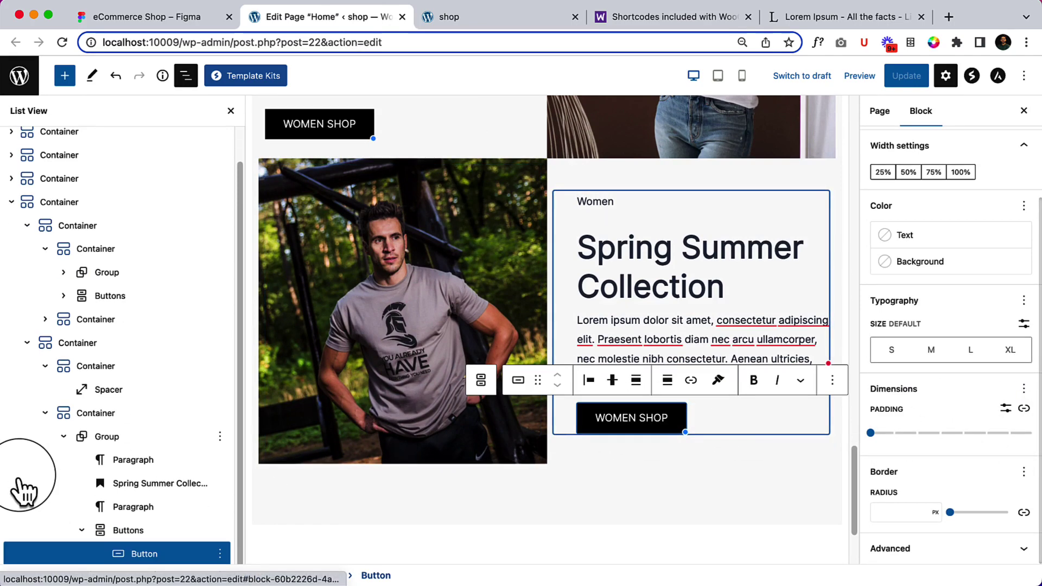
- Give the men's row Buttons block an unlinked top margin of 4 and update the Home page
left_click(175, 534)
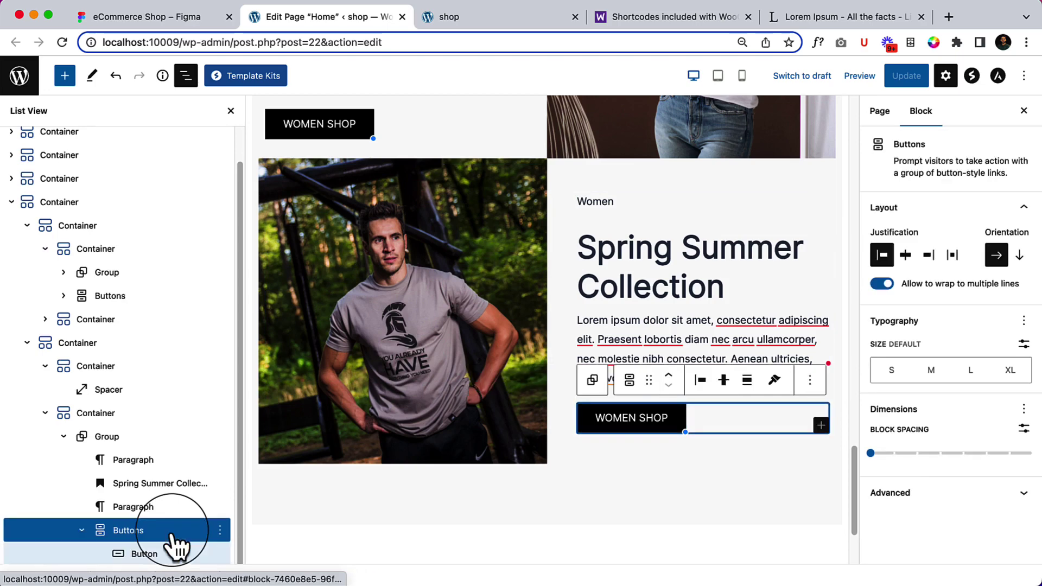
left_click(1023, 409)
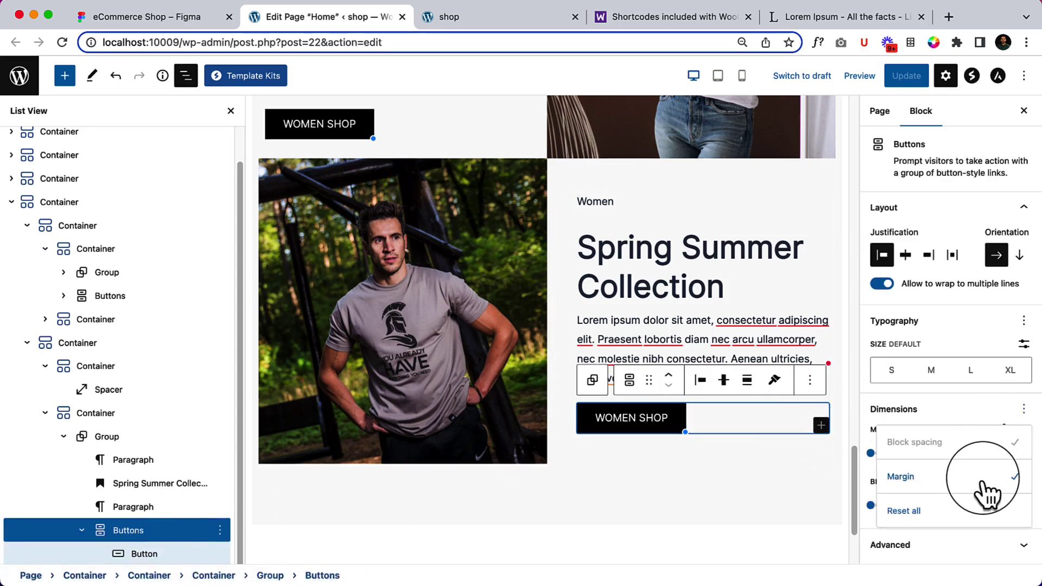
left_click(981, 425)
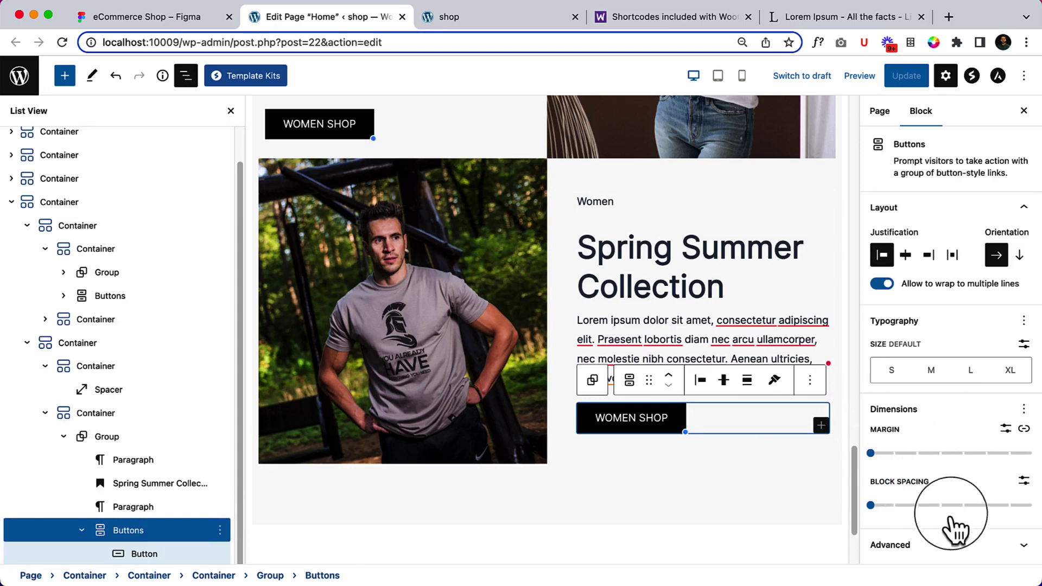
left_click(1023, 430)
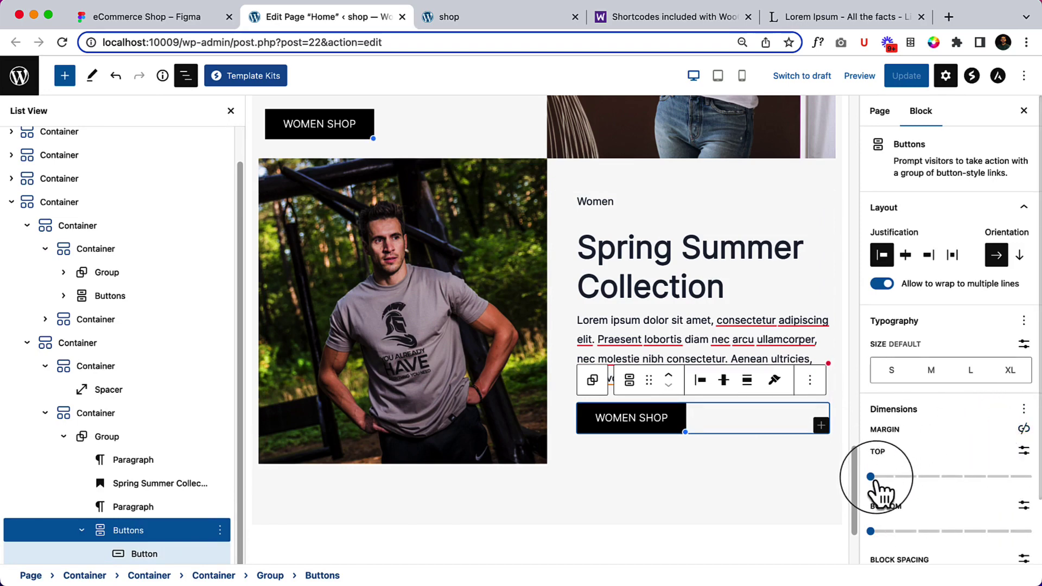
left_click_drag(871, 477, 965, 488)
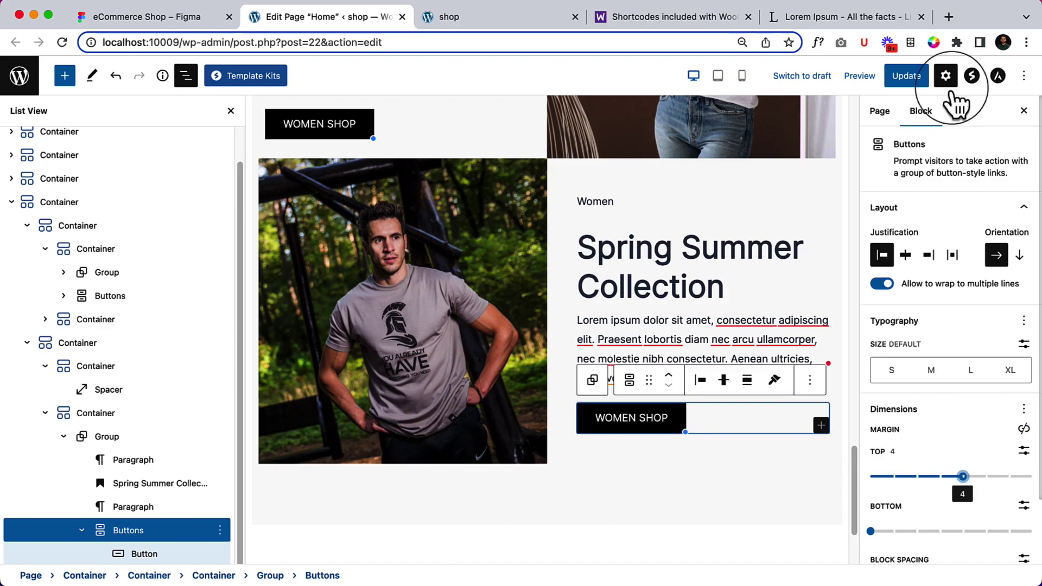
left_click(921, 77)
- Reload the live shop page and check the button spacing in the men's row and the sections around it
left_click(455, 20)
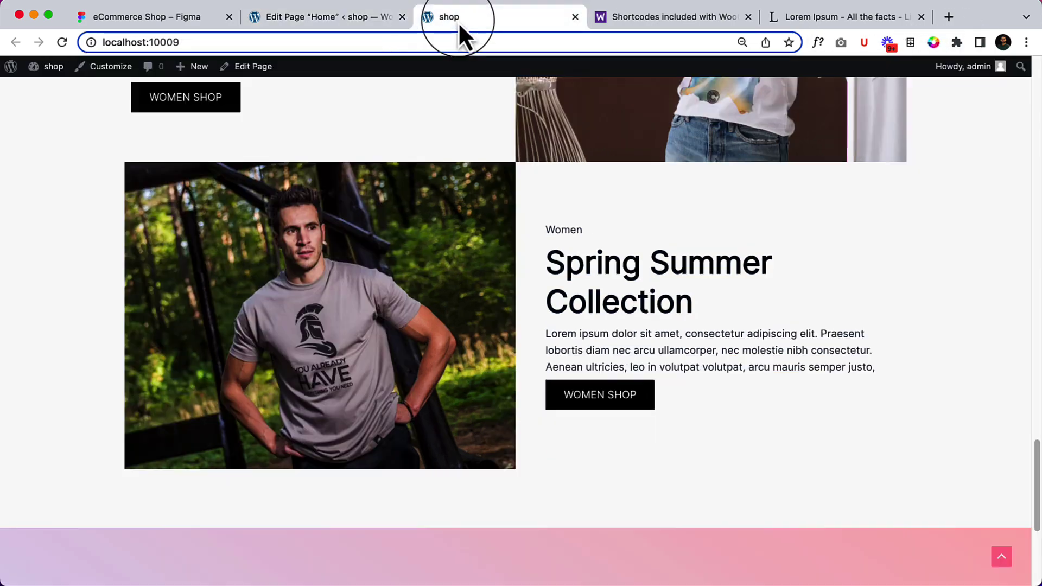
right_click(464, 130)
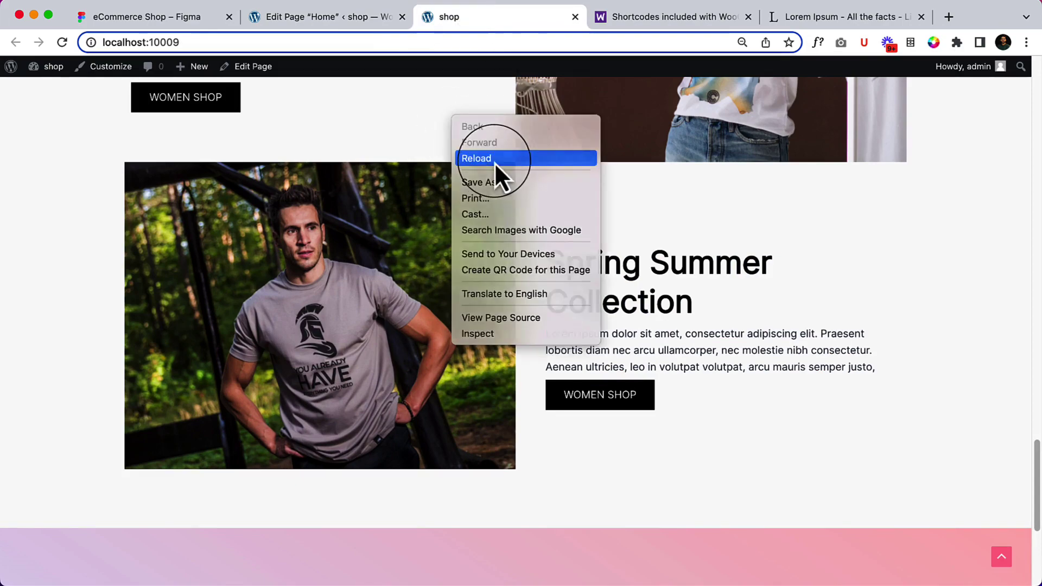
left_click(494, 162)
scroll(665, 377, "up", 5)
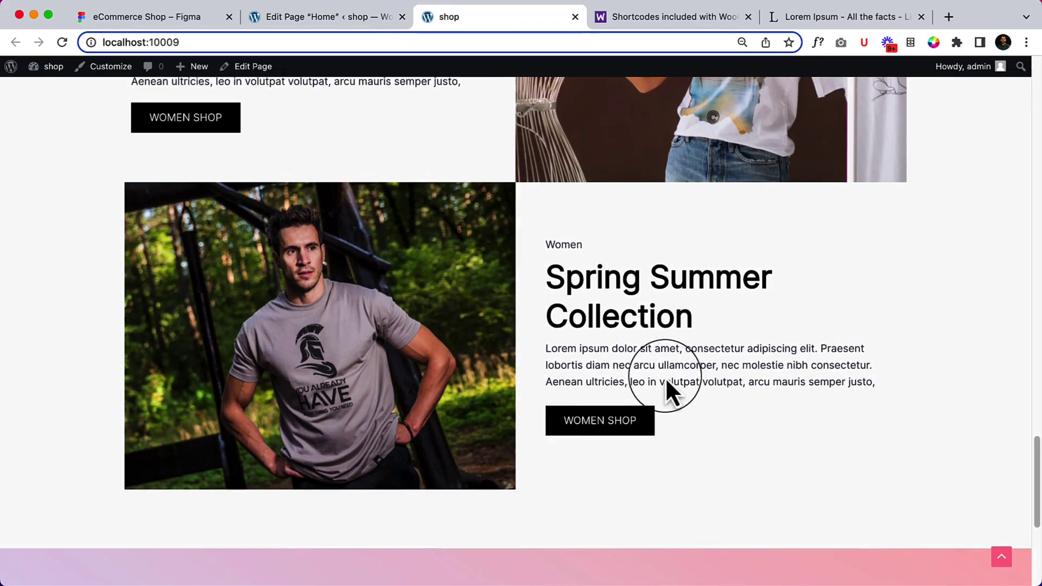
scroll(665, 376, "up", 10)
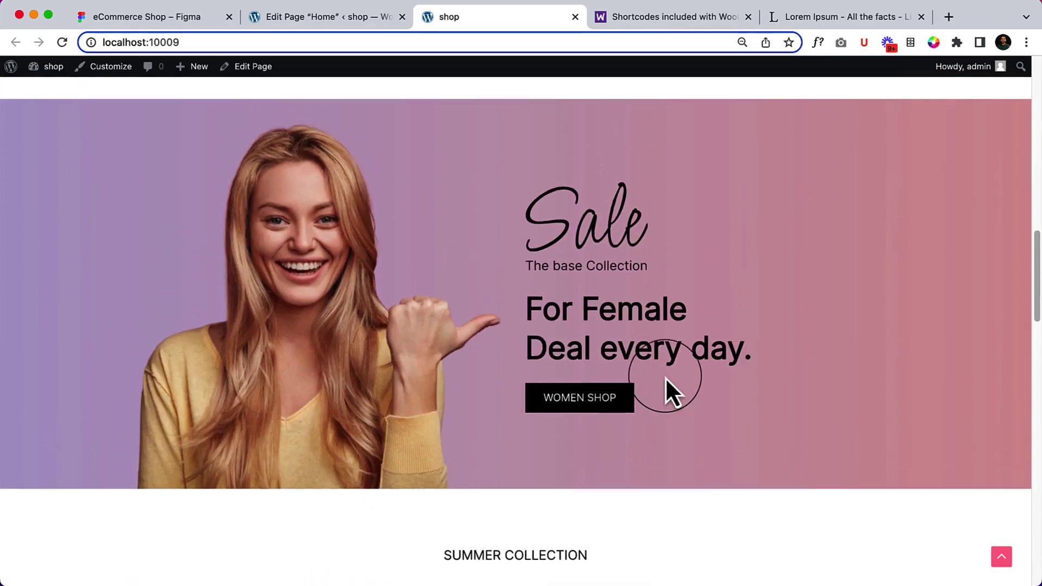
scroll(665, 377, "down", 15)
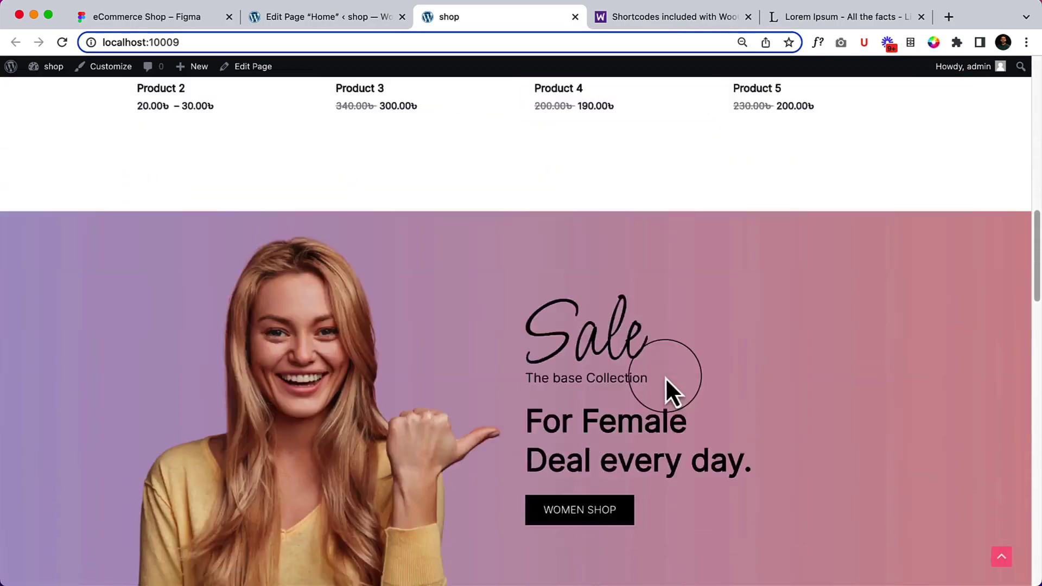
scroll(665, 377, "down", 10)
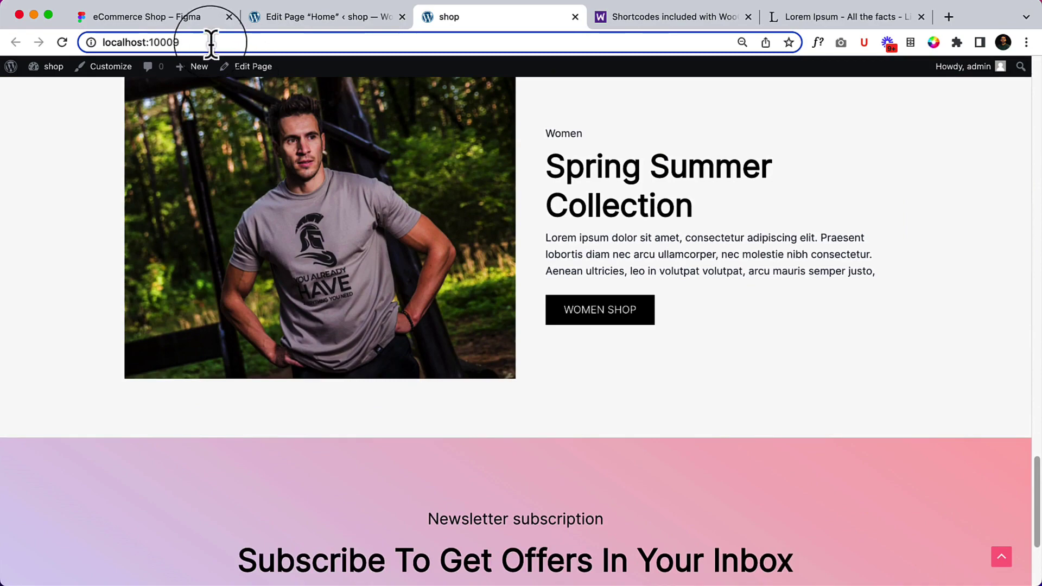
- Switch to the Figma design and examine the TESTIMONIALS section below the collection rows
left_click(204, 21)
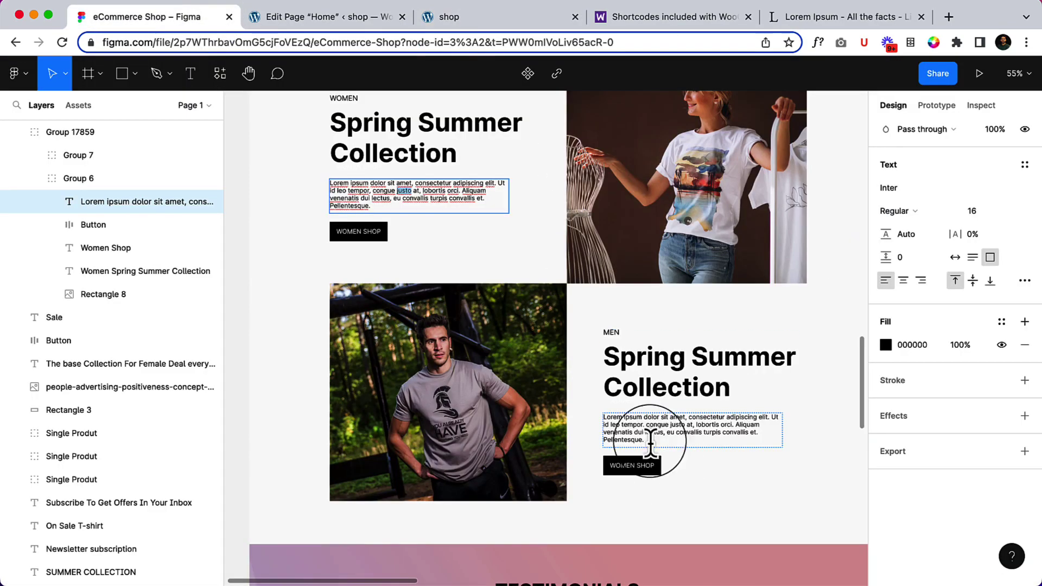
scroll(651, 445, "down", 6)
scroll(651, 436, "down", 2)
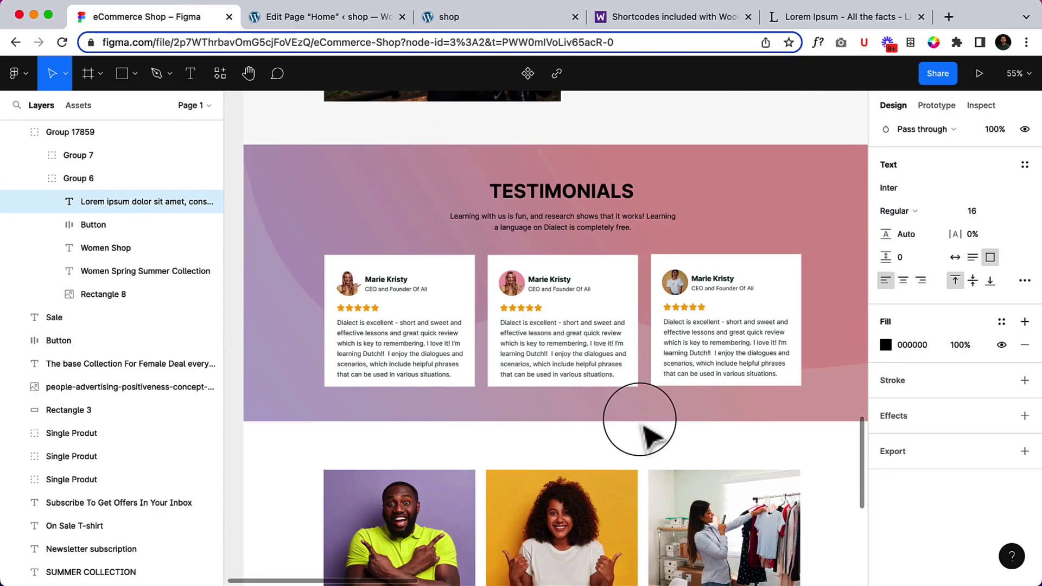
scroll(639, 419, "up", 18)
scroll(570, 255, "down", 16)
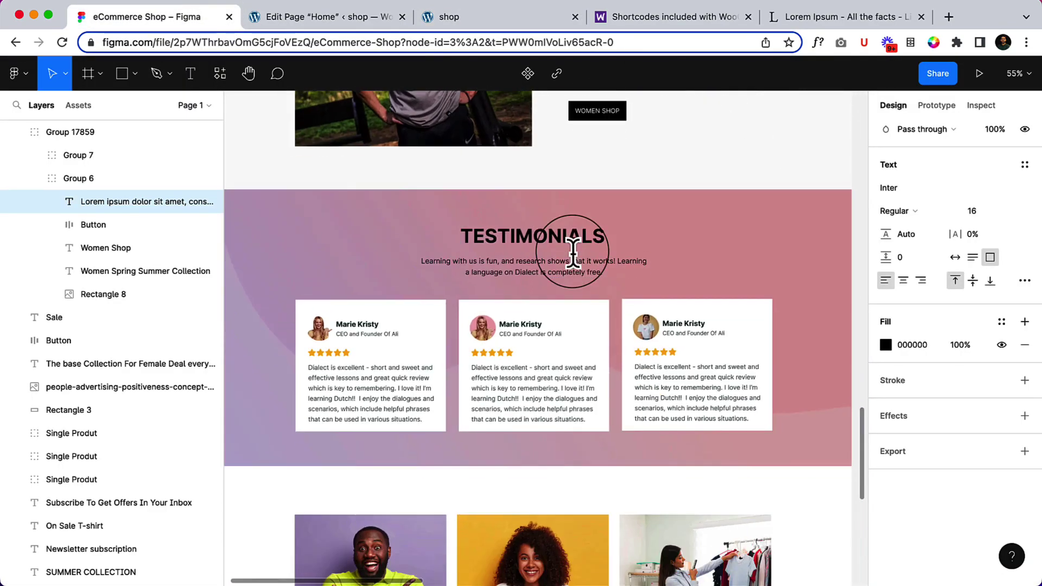
scroll(564, 272, "down", 5)
scroll(570, 244, "up", 4)
scroll(569, 261, "left", 2)
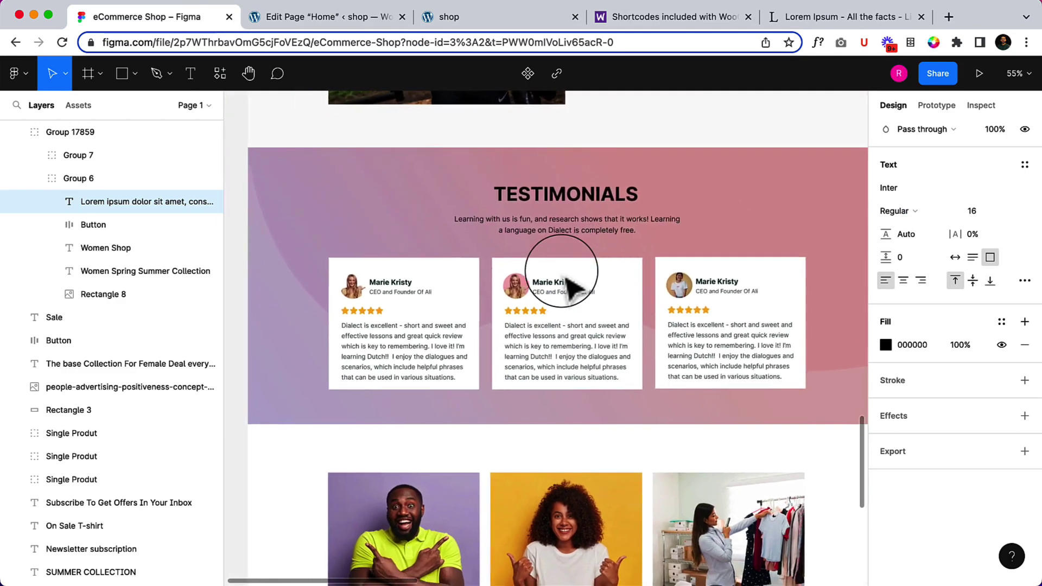